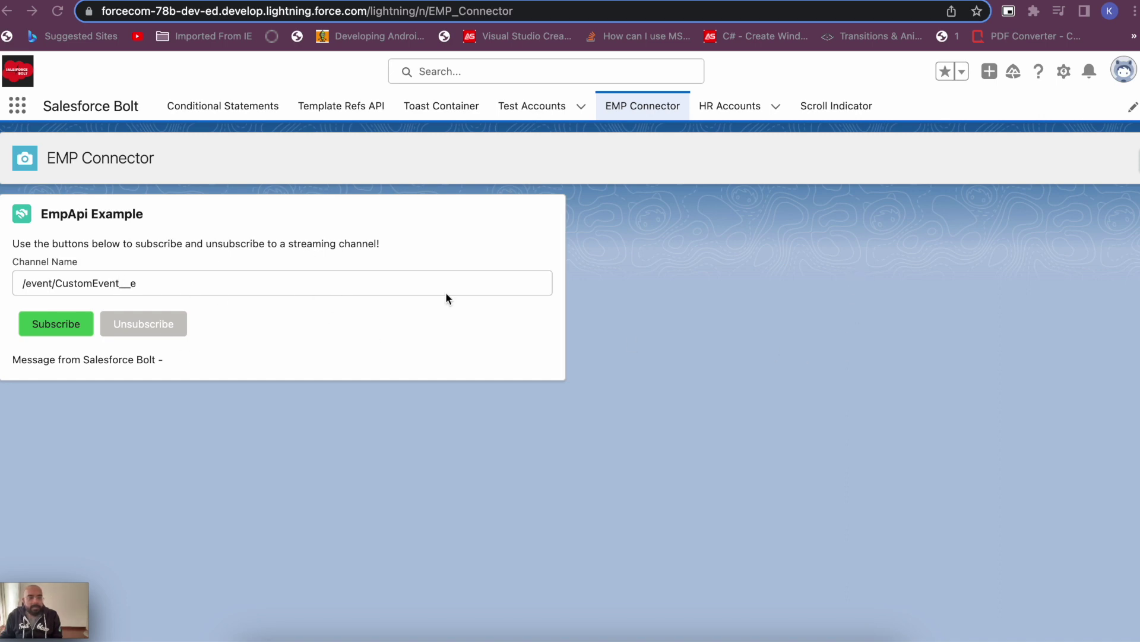
Switch to Postman and bring up the Fork form for the Salesforce Platform APIs collection.
key(ctrl+Tab)
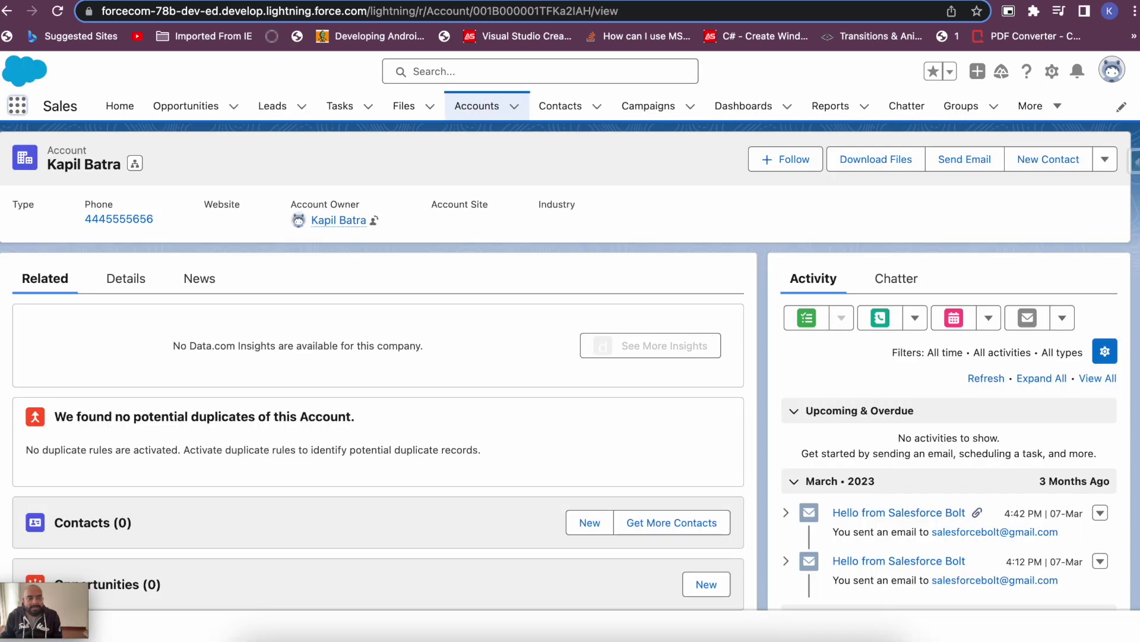
key(ctrl+Tab)
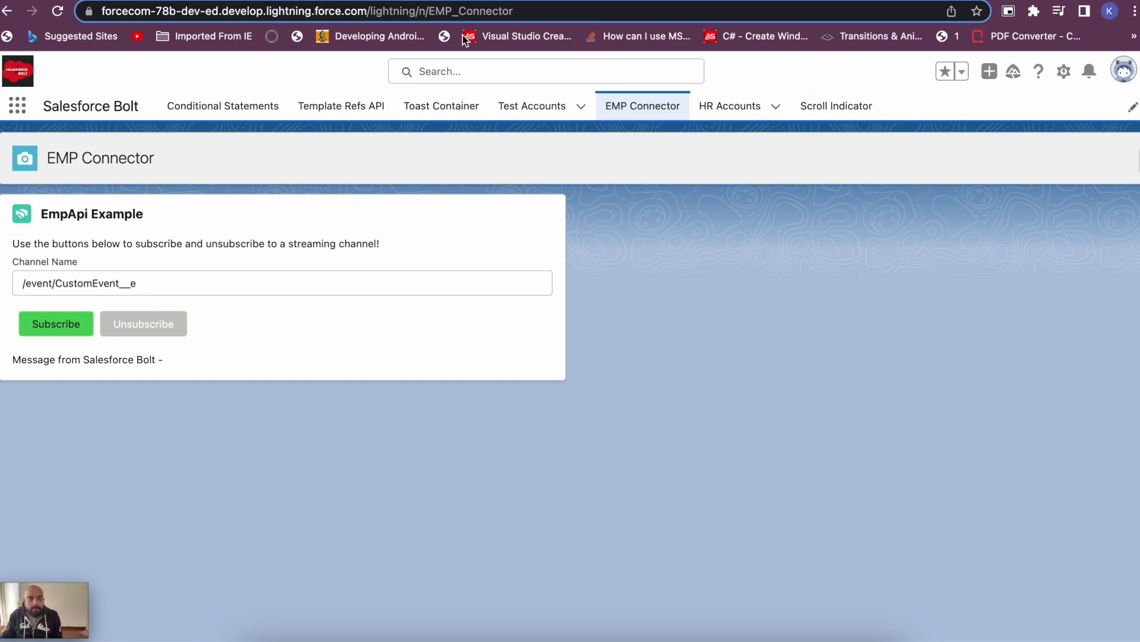
key(ctrl+Tab)
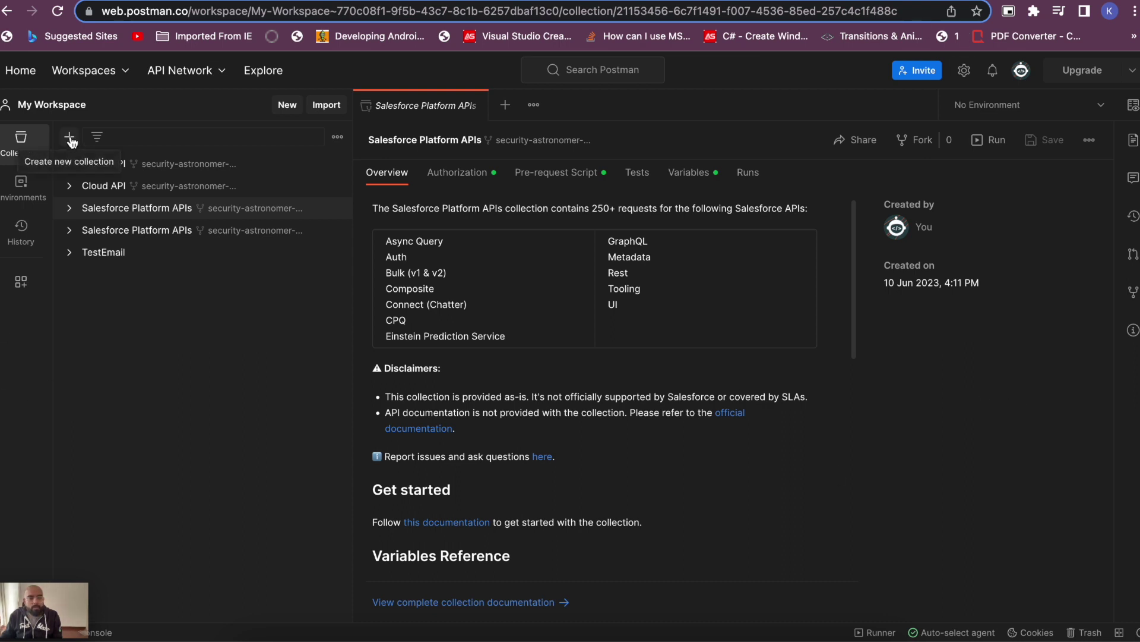
click(150, 208)
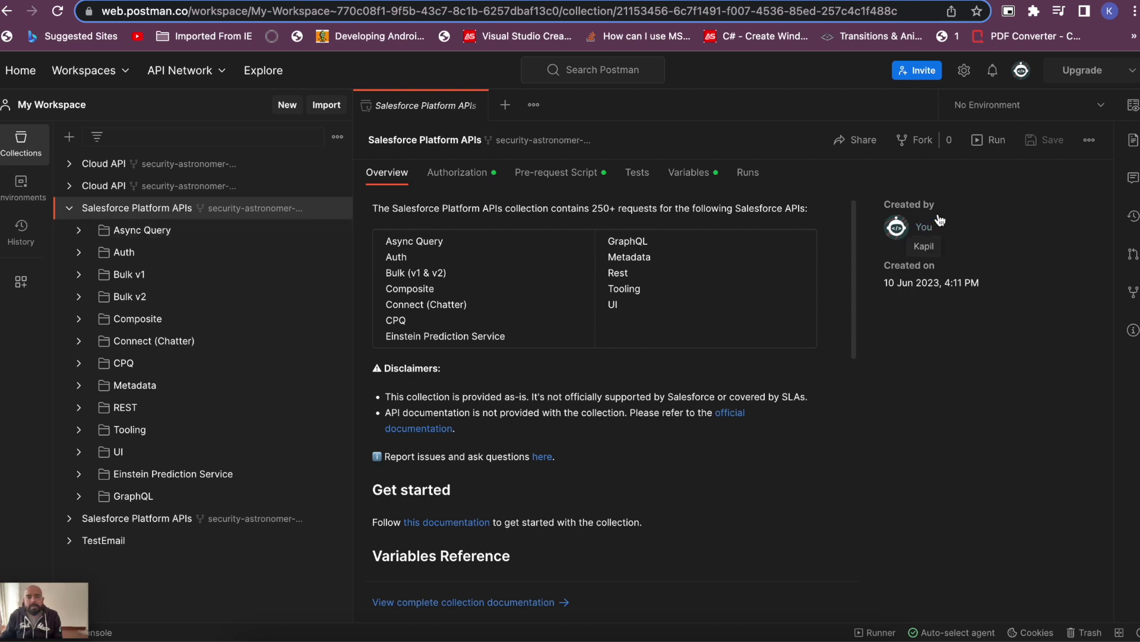
click(912, 142)
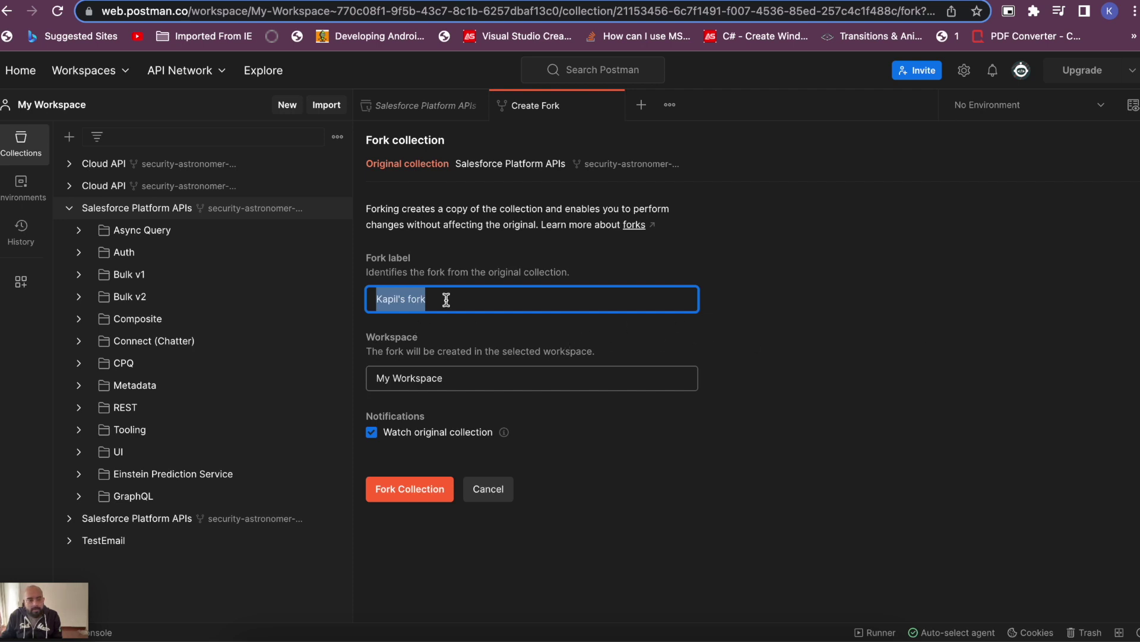
Label the fork 'CDC Custom Fork' and create it in My Workspace.
text(CDC)
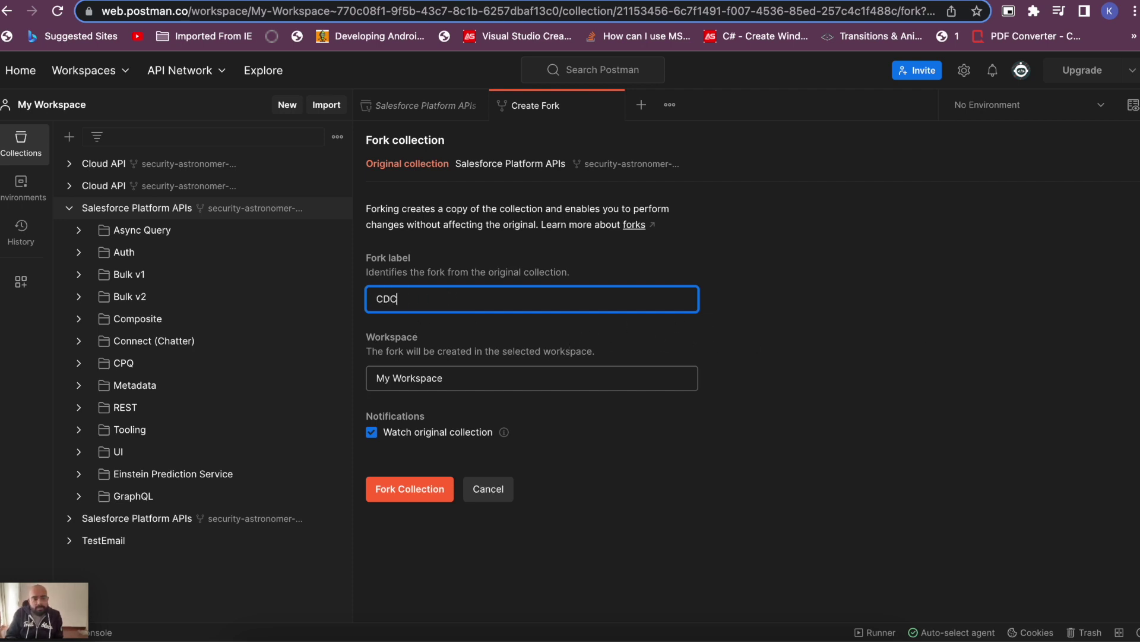
text( Custom Fork)
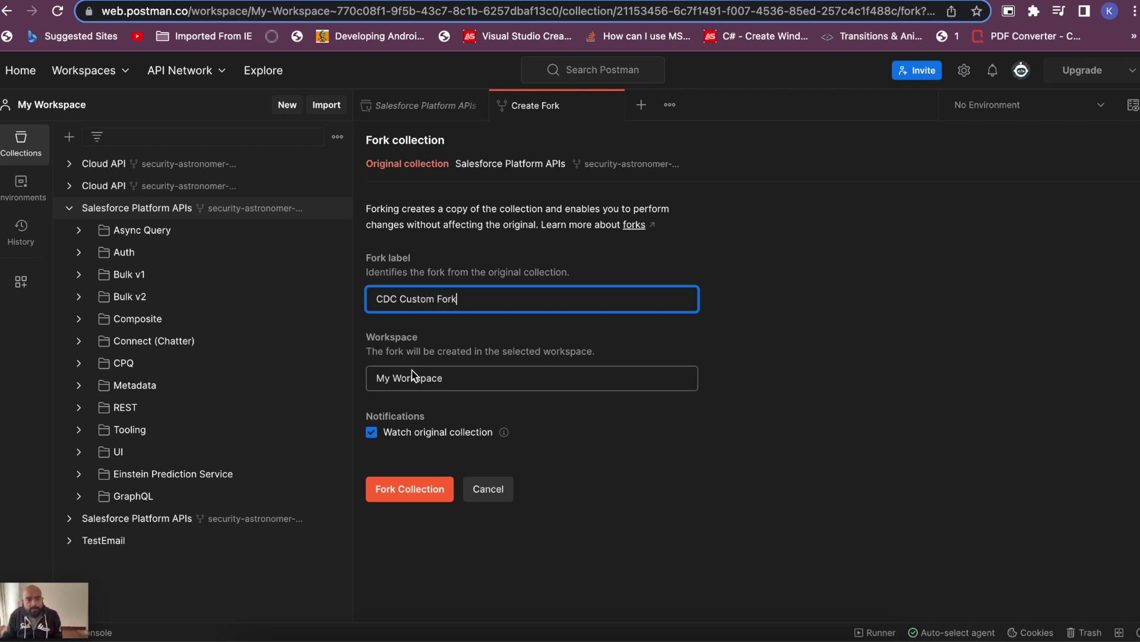
click(428, 491)
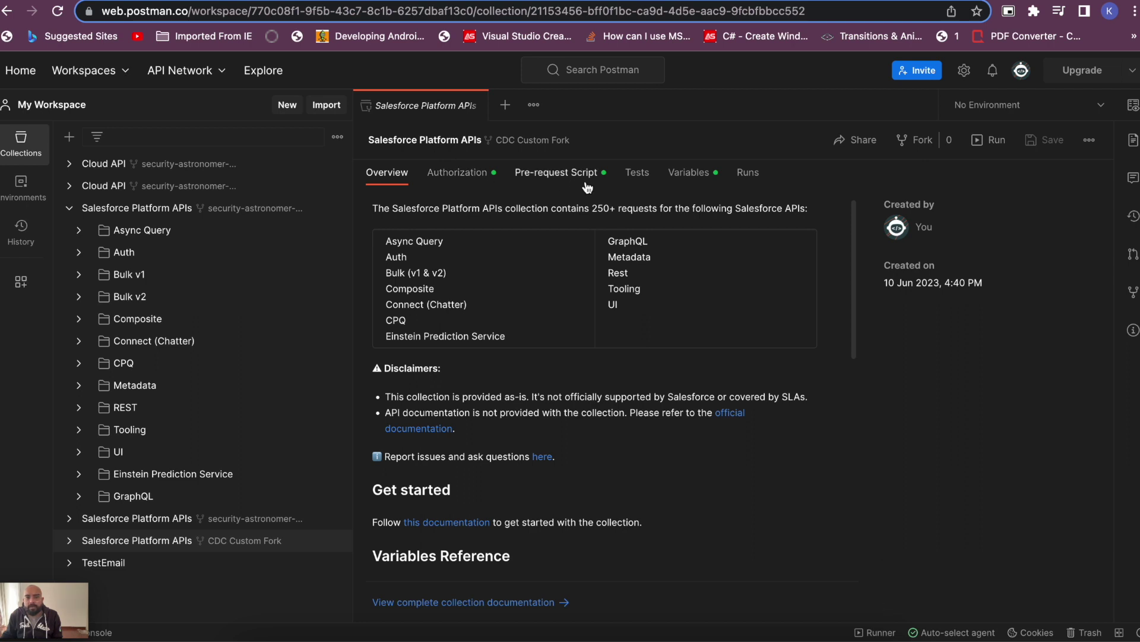
Copy the org's Lightning address from Salesforce into the url variable's current value and save.
click(701, 178)
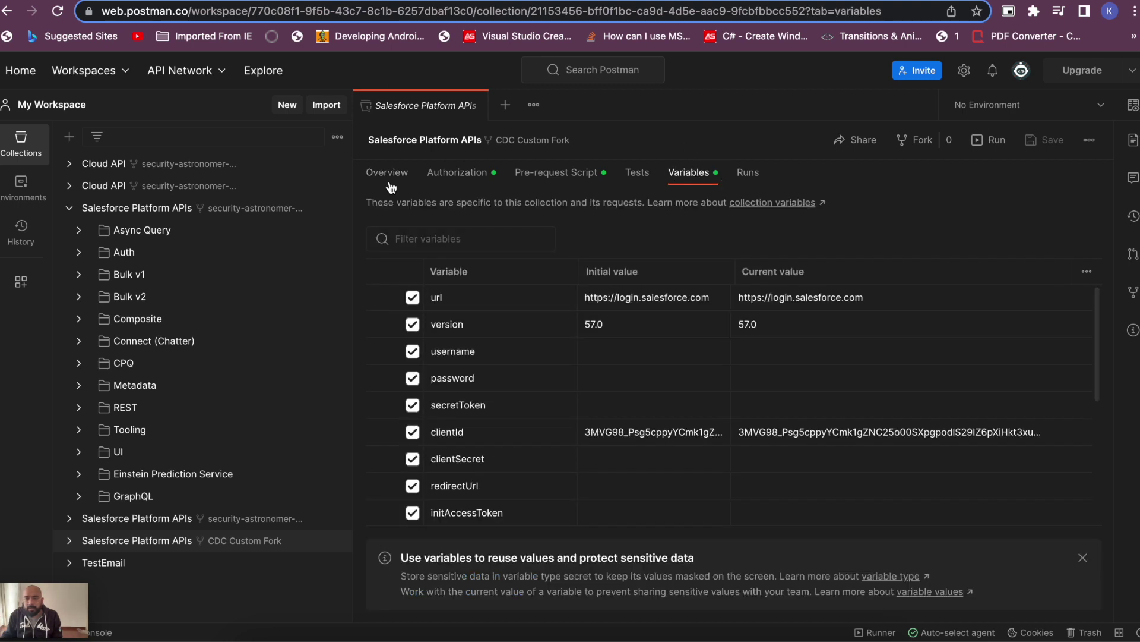
scroll(521, 345, down, 1)
scroll(522, 350, up, 1)
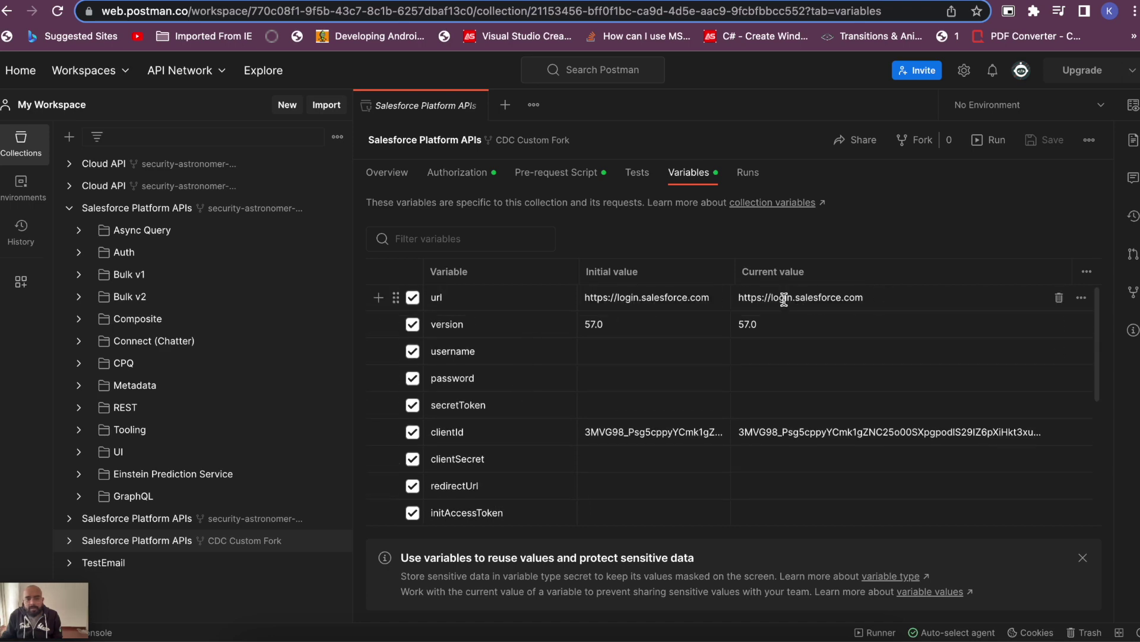
key(ctrl+Tab)
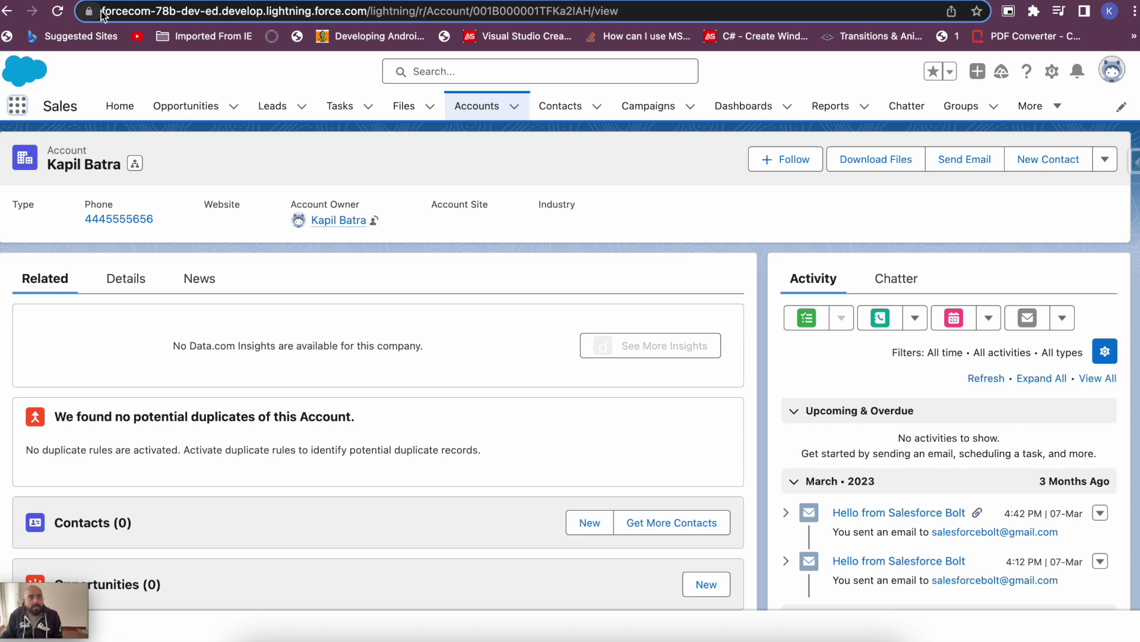
mouse_move(101, 13)
mouse_down()
mouse_move(380, 23)
mouse_move(418, 13)
mouse_move(102, 10)
mouse_up()
key(ctrl+c)
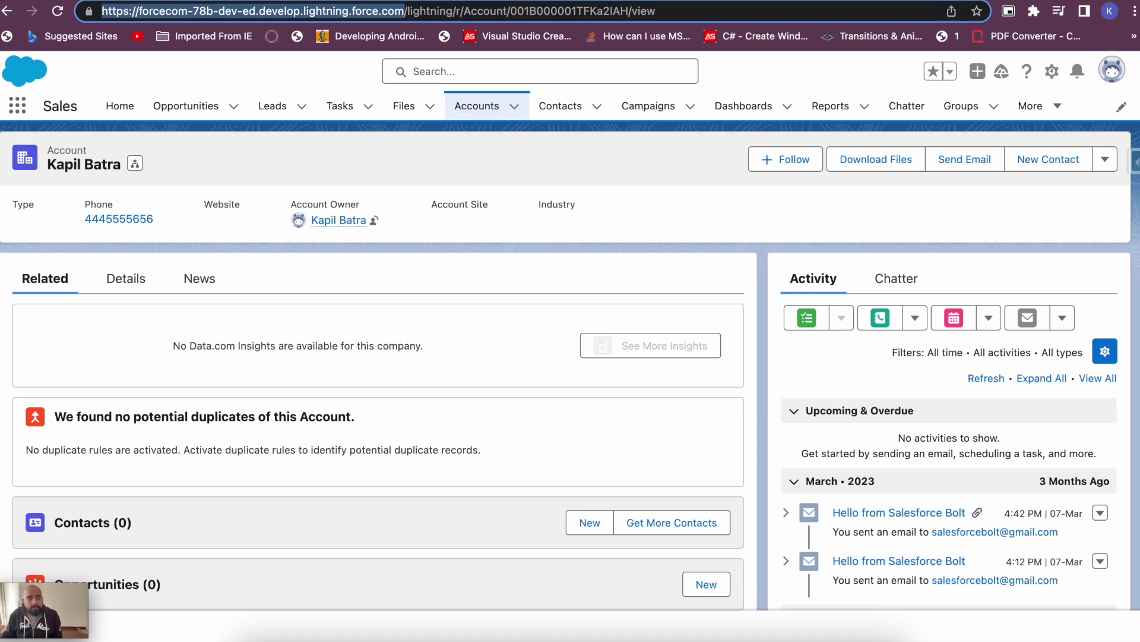
key(ctrl+Tab)
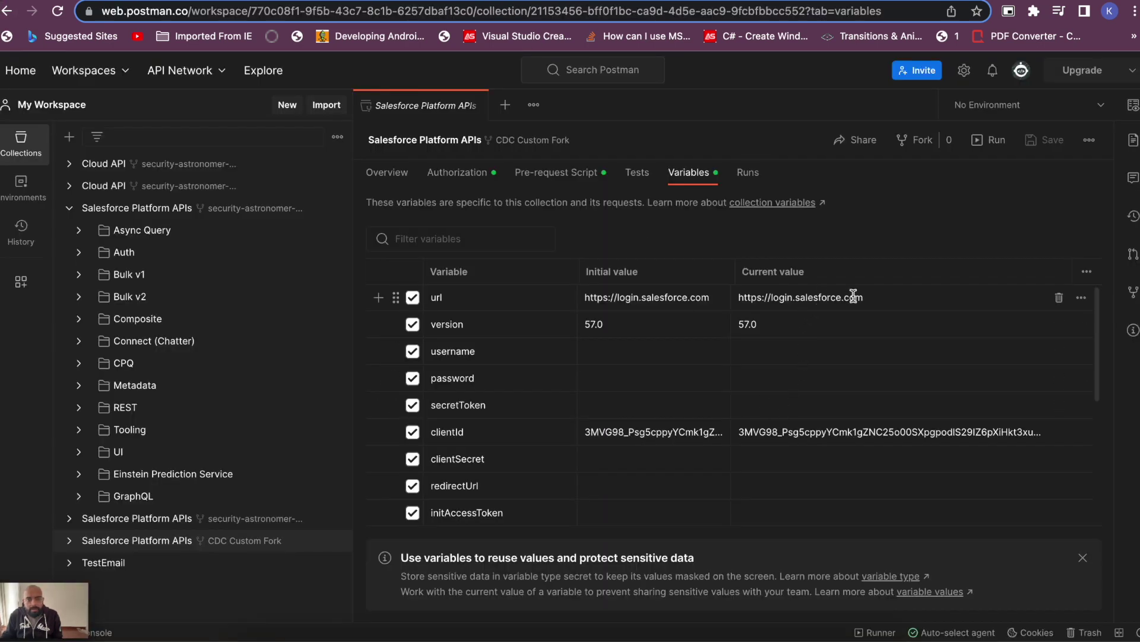
drag(878, 297, 710, 295)
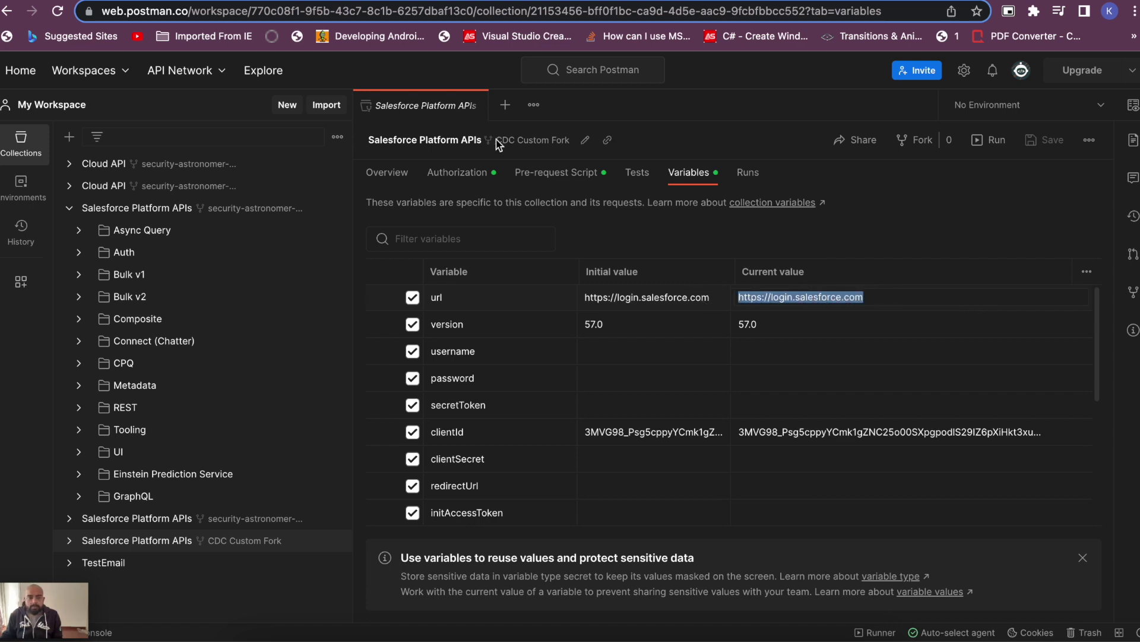
key(ctrl+v)
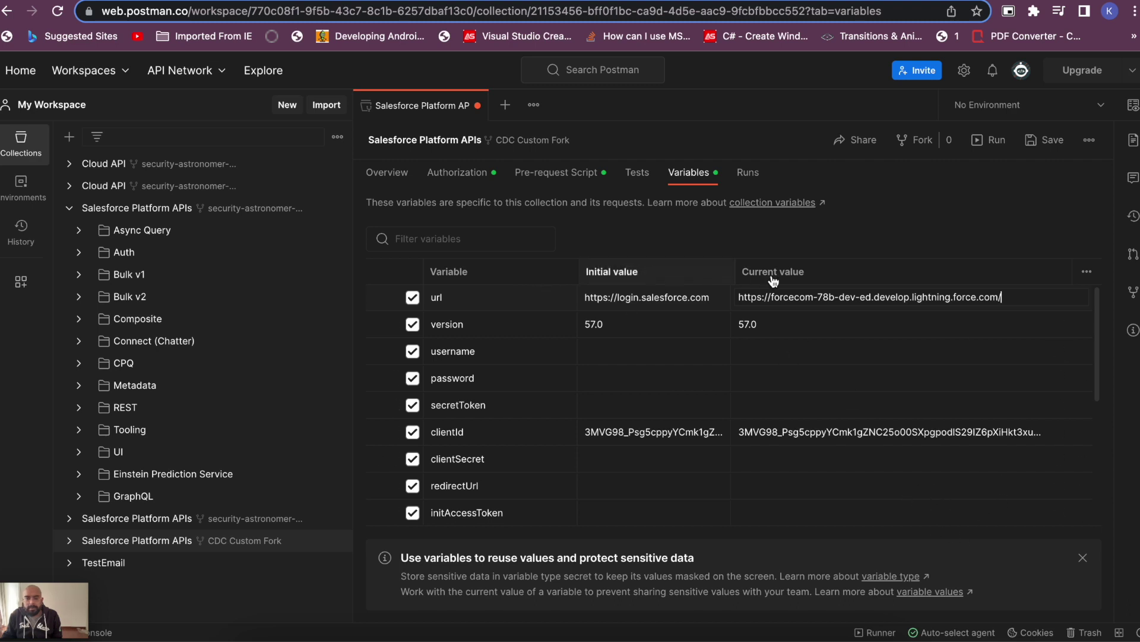
click(1049, 147)
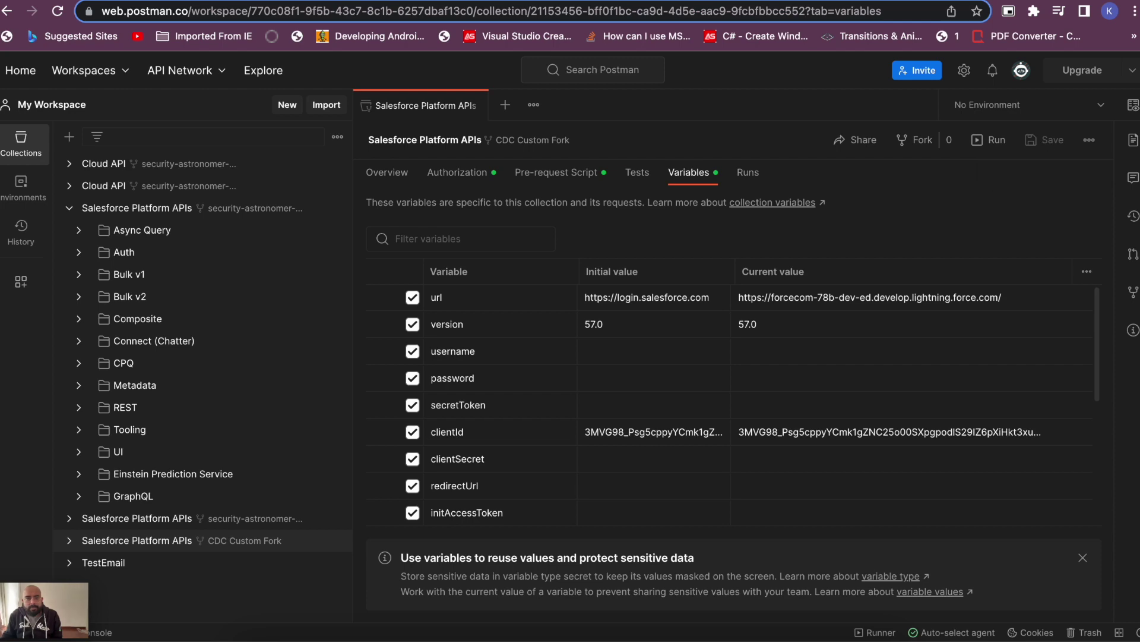
key(ctrl+Tab)
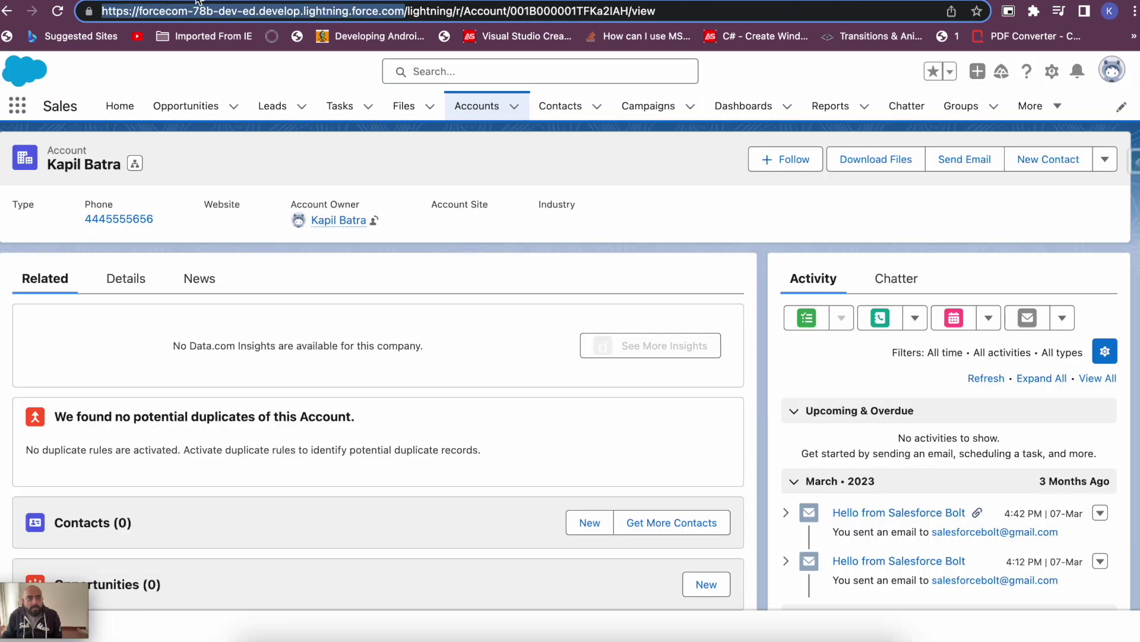
Go to Salesforce Setup and find the CORS page with a Quick Find search for 'cors'.
click(1052, 72)
click(1017, 113)
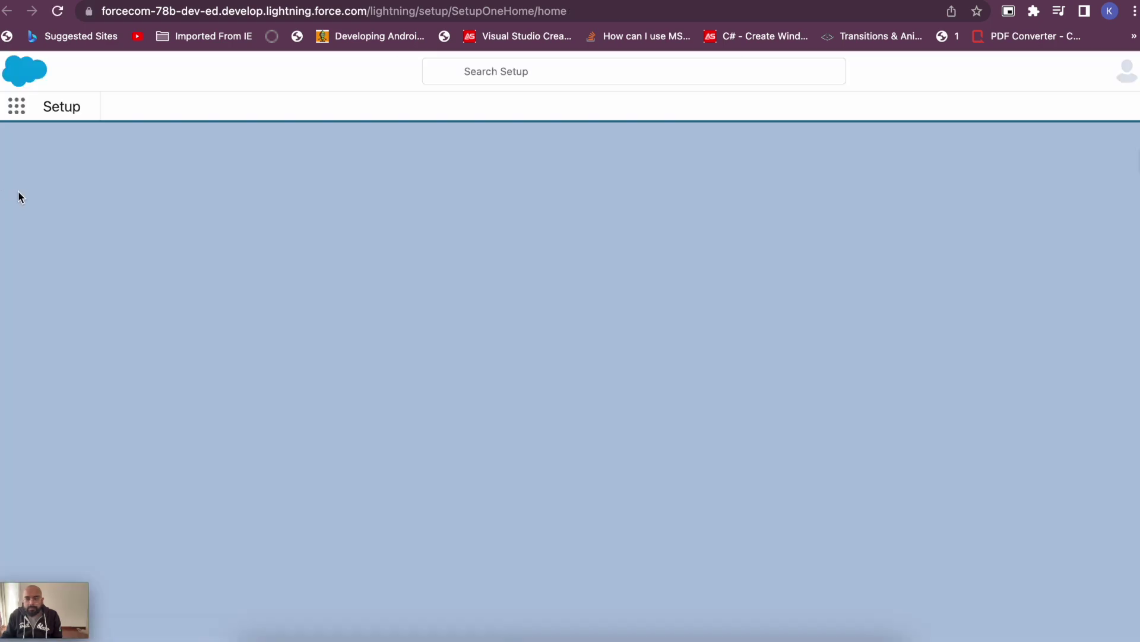
click(117, 157)
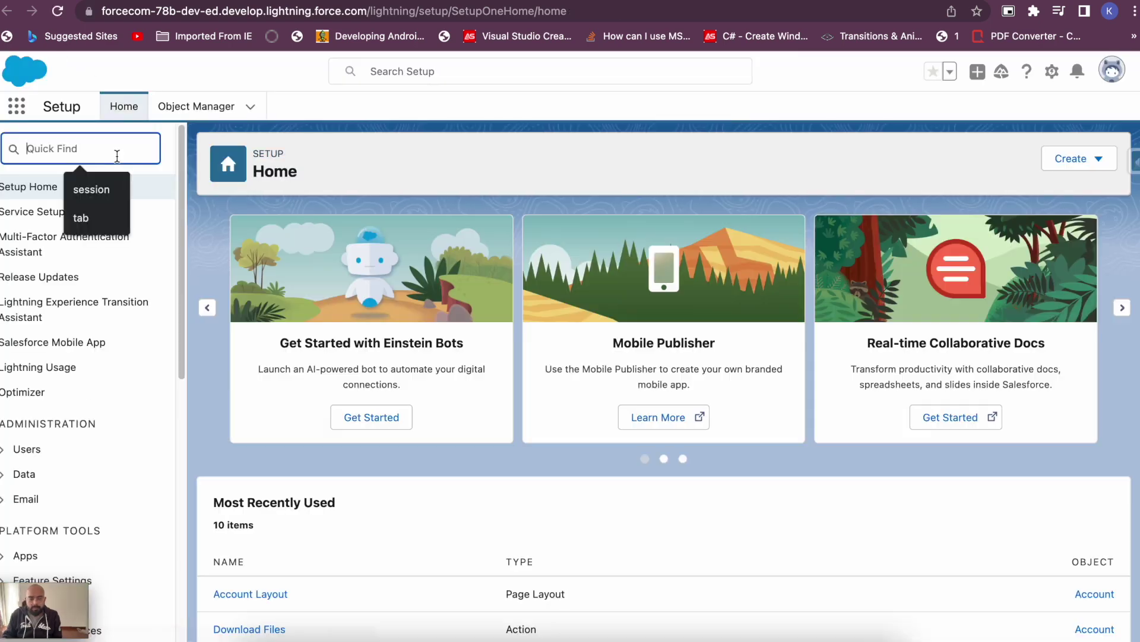
text(cors)
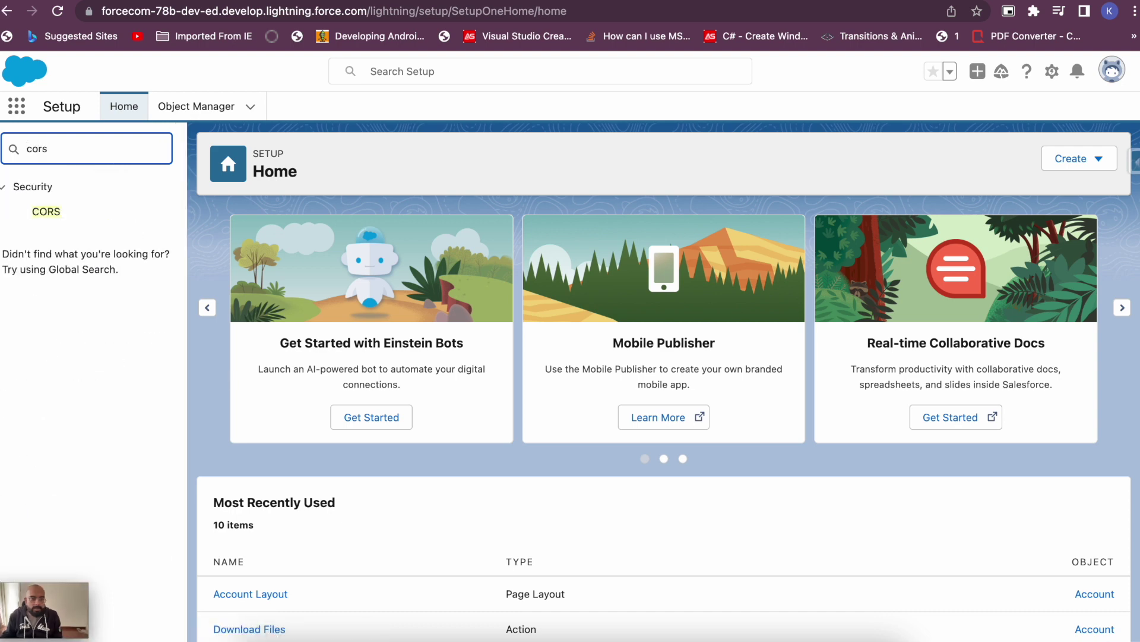
click(51, 211)
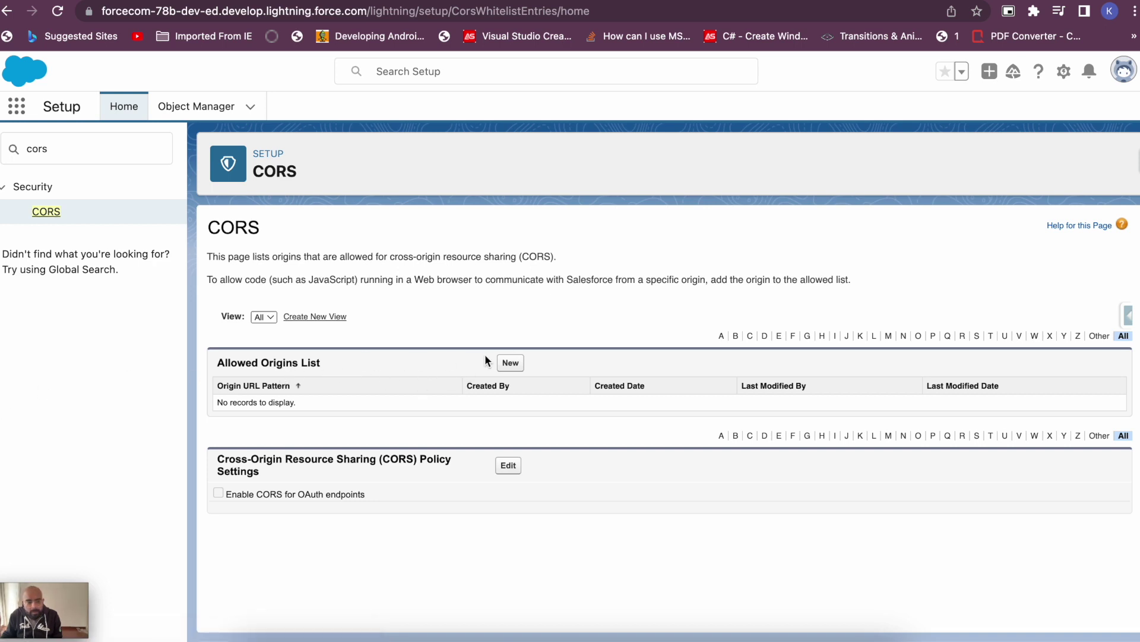
click(505, 363)
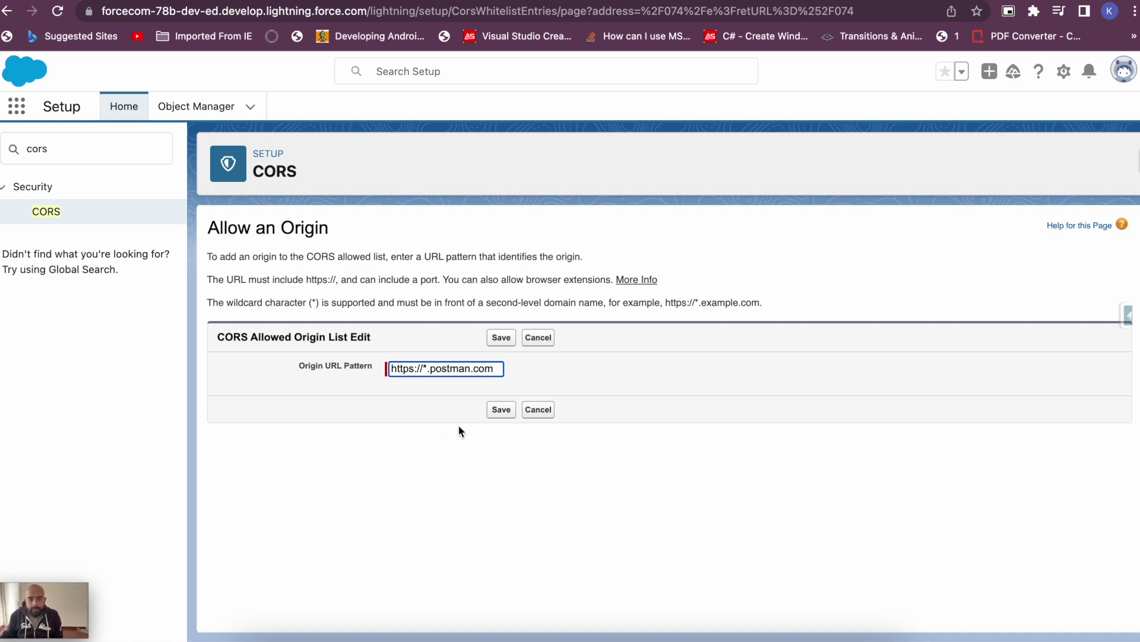
click(502, 410)
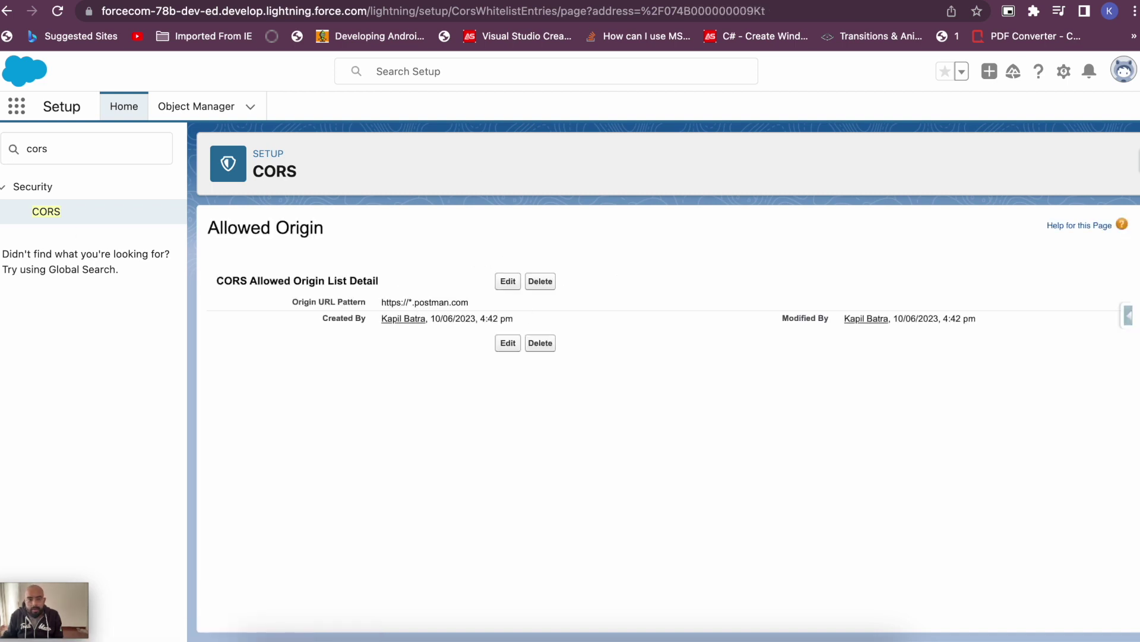
click(47, 212)
click(519, 359)
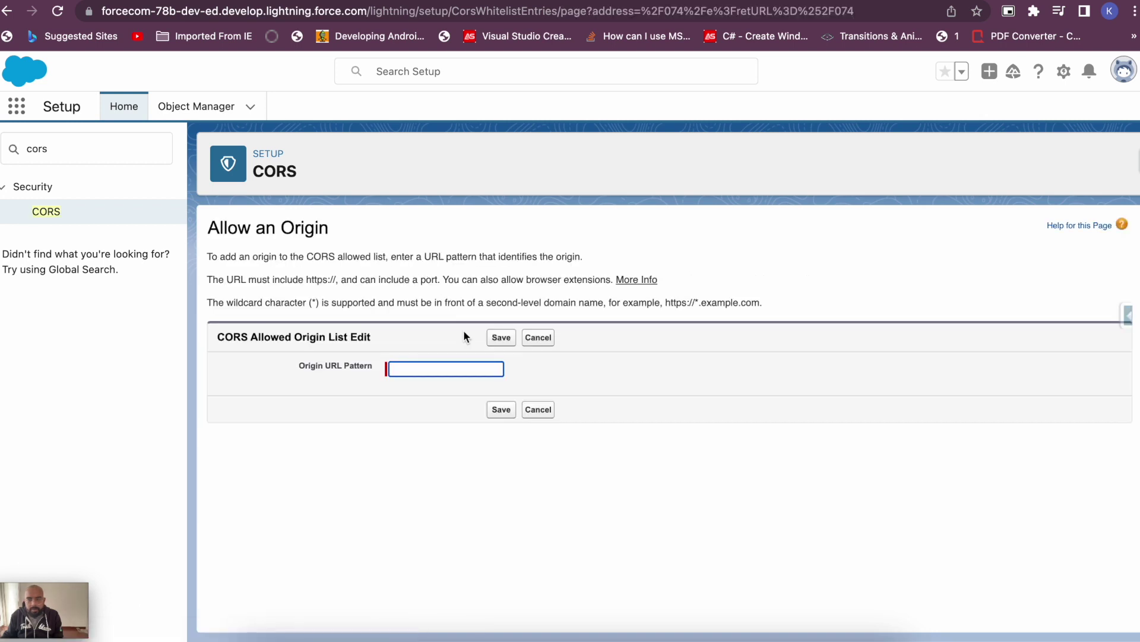
text(h)
key(Down)
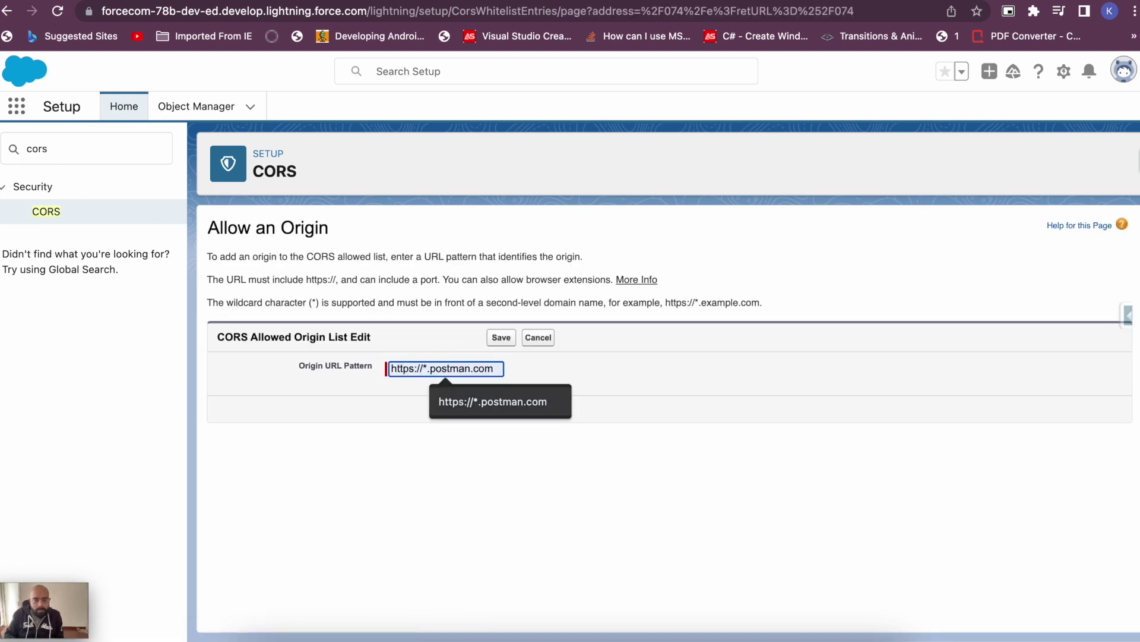
key(Return)
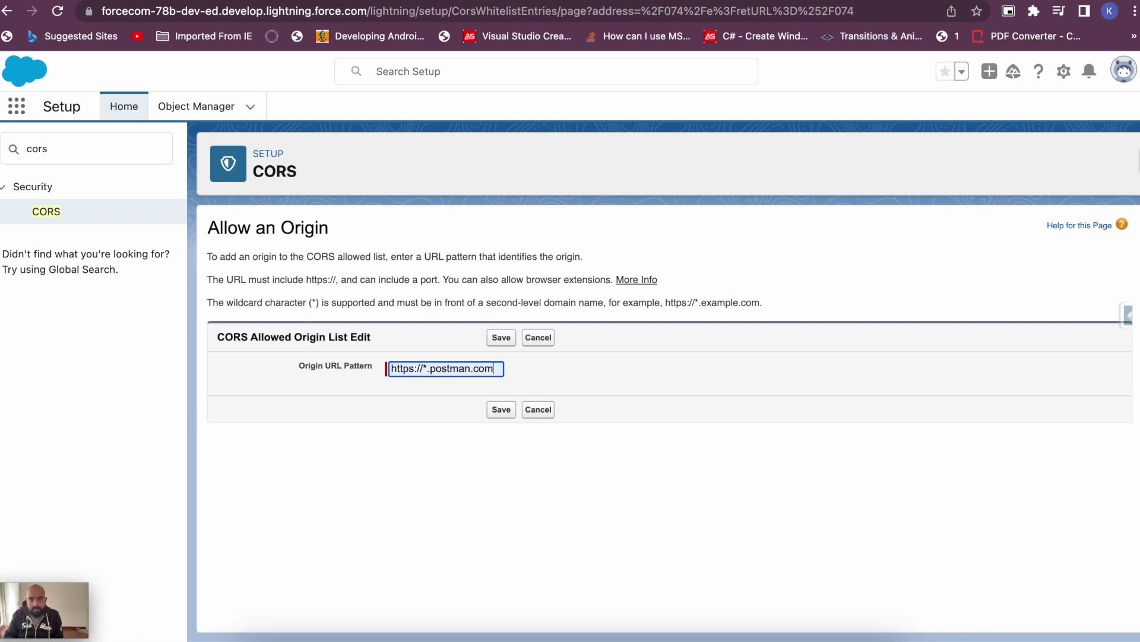
key(BackSpace)
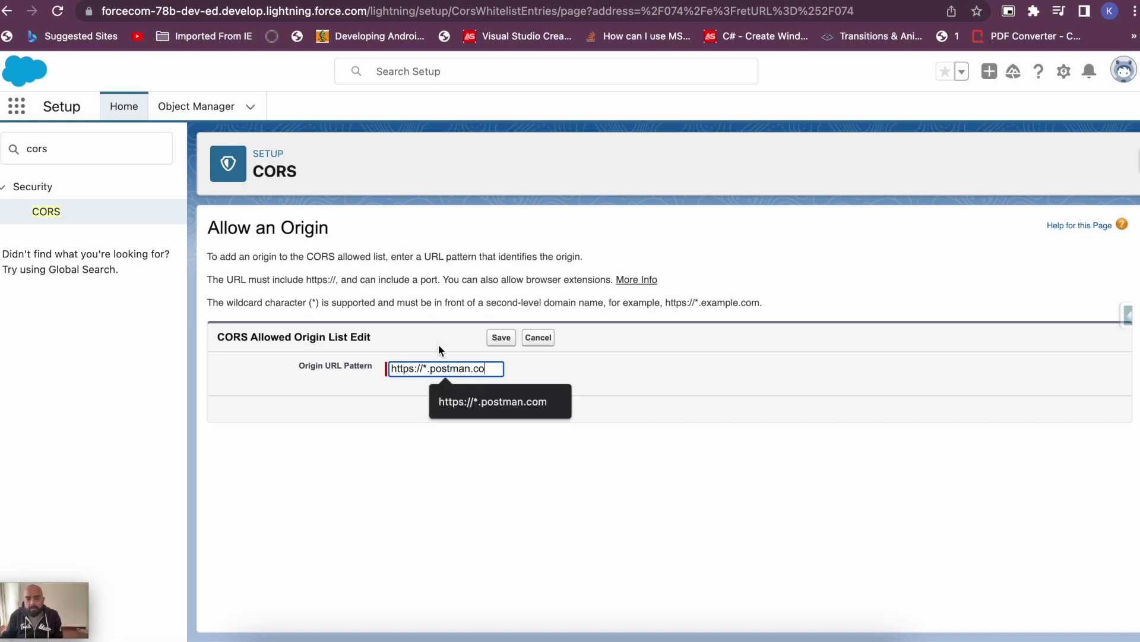
click(712, 398)
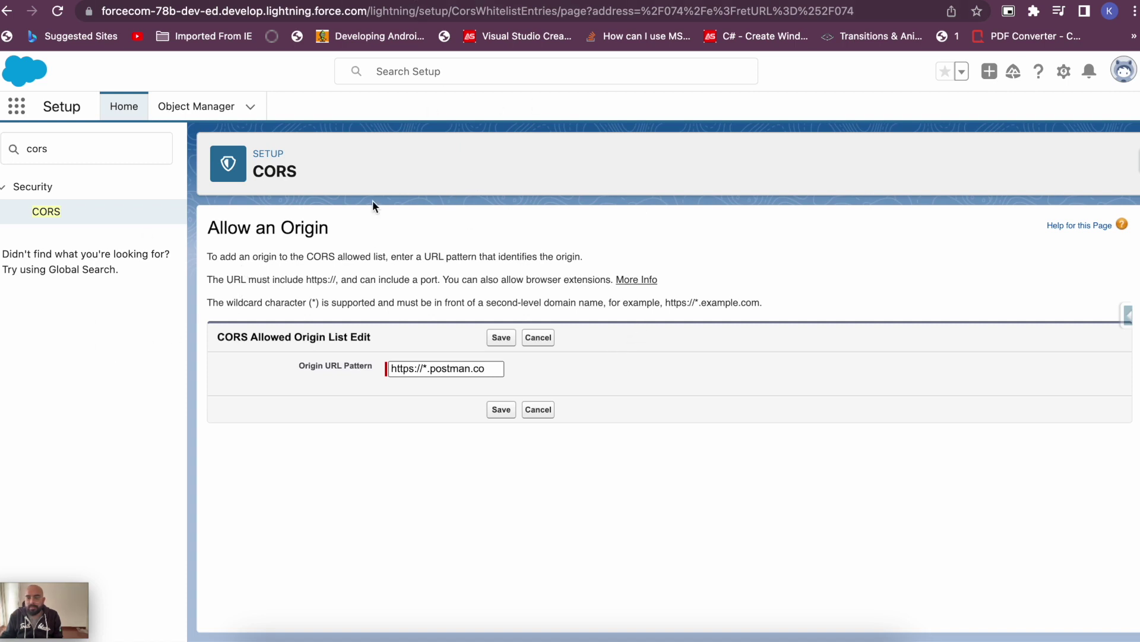
click(503, 410)
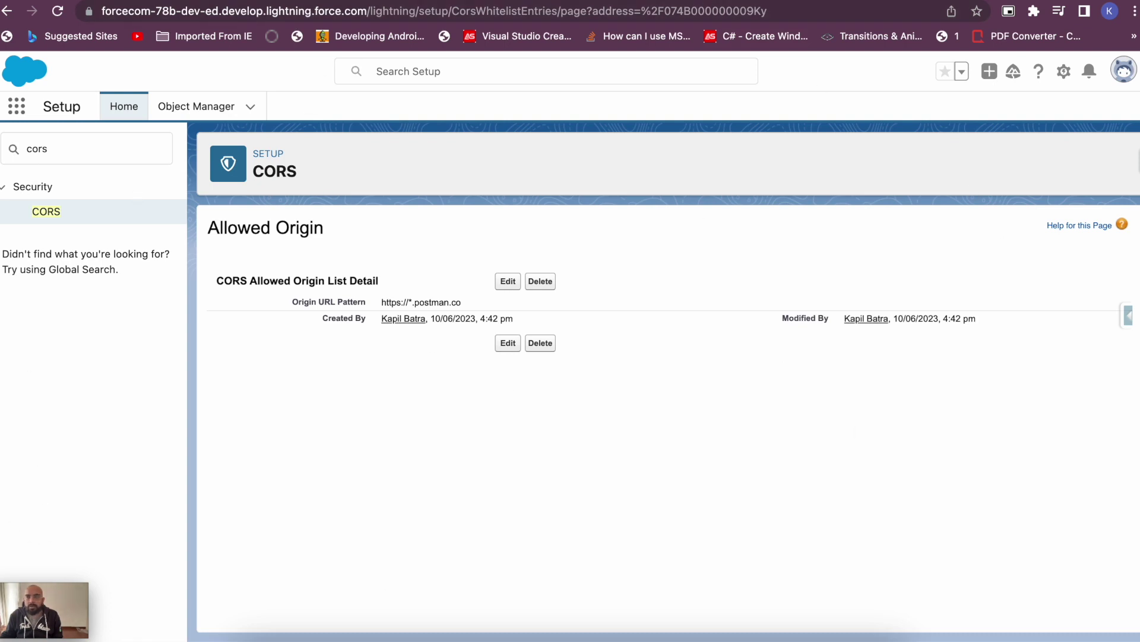
key(ctrl+Tab)
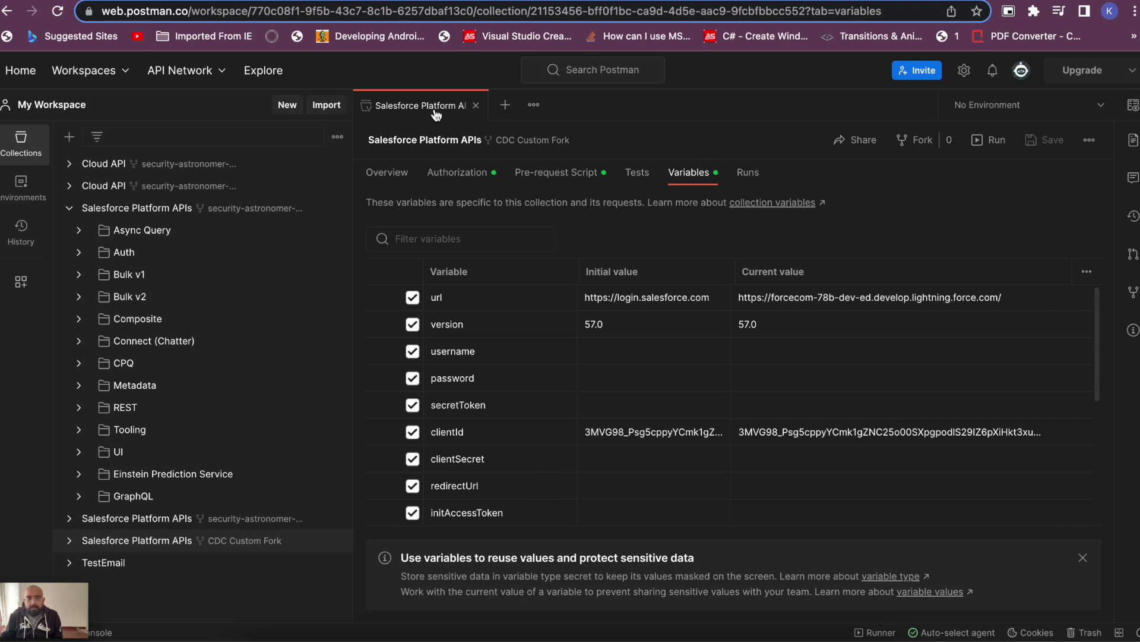
Request a new OAuth 2.0 access token from the collection's Authorization settings.
click(460, 173)
scroll(555, 443, down, 10)
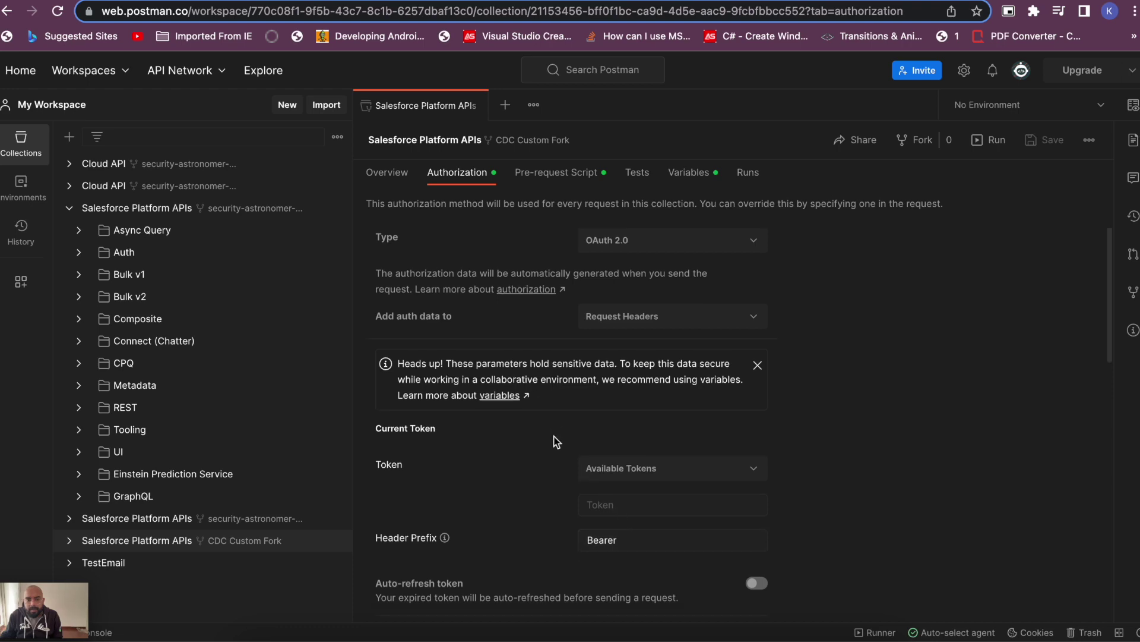
scroll(555, 442, down, 5)
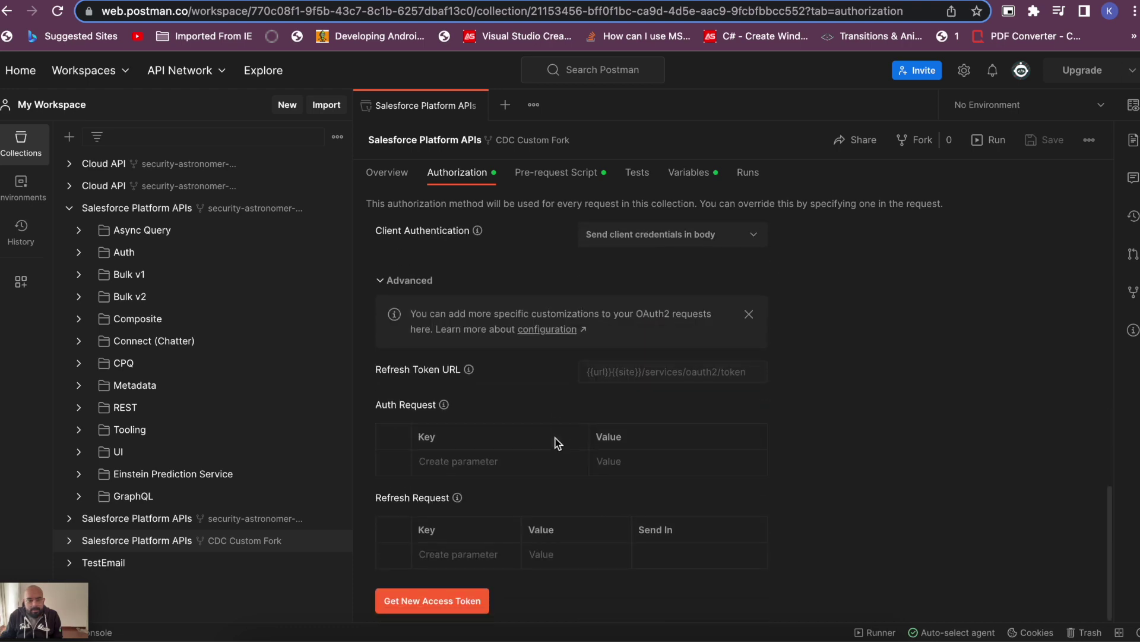
click(445, 602)
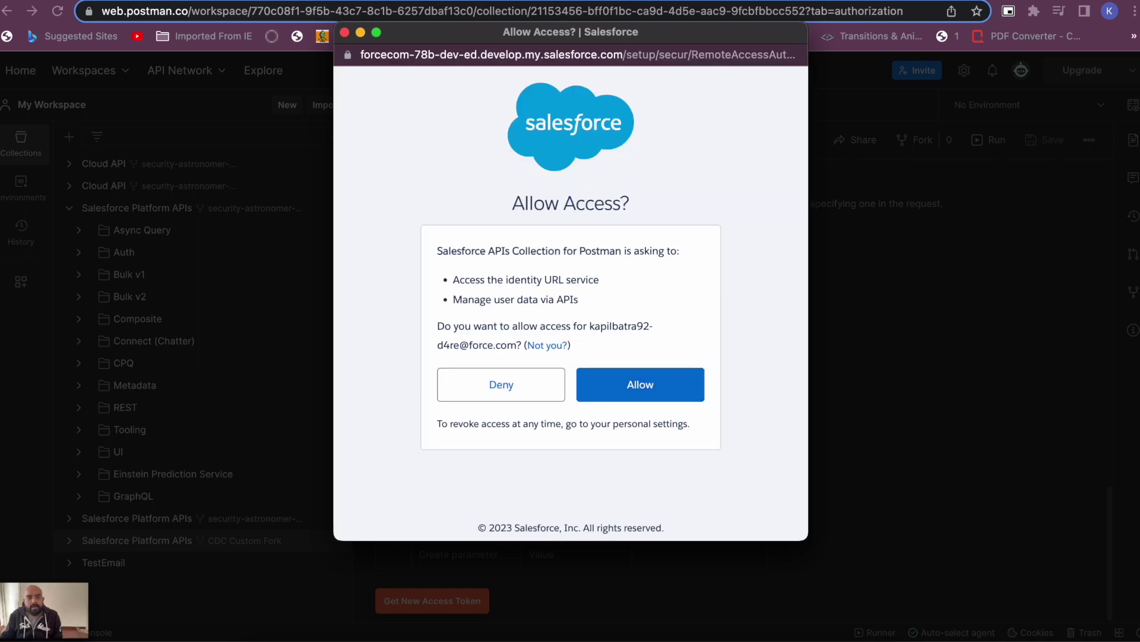
Allow access on the Salesforce consent page and proceed to the new token details.
click(641, 386)
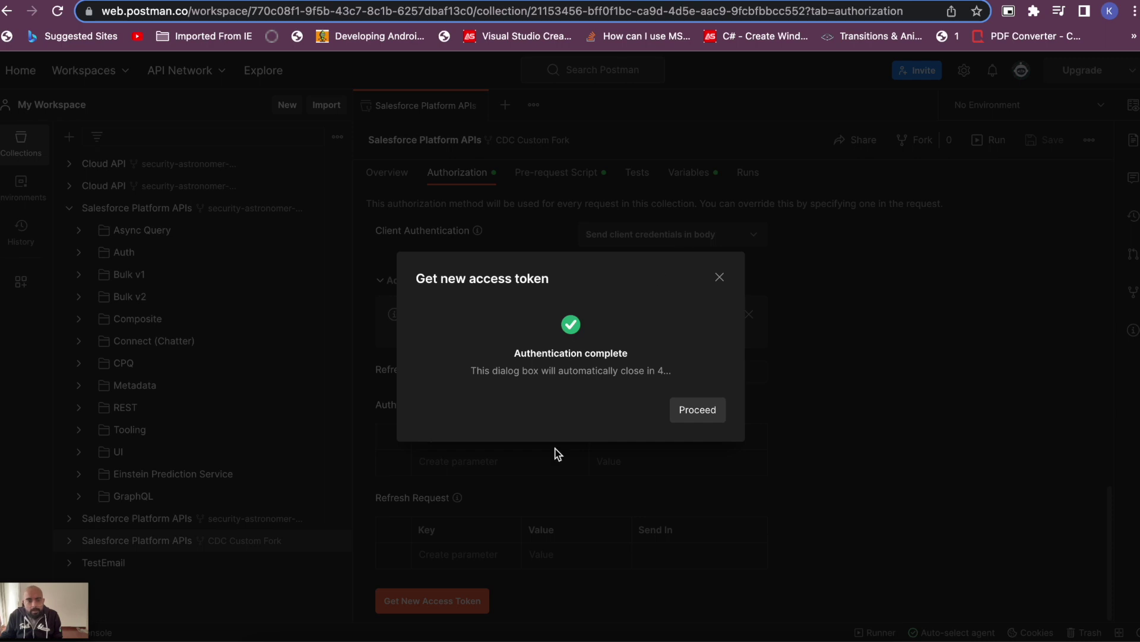
click(697, 410)
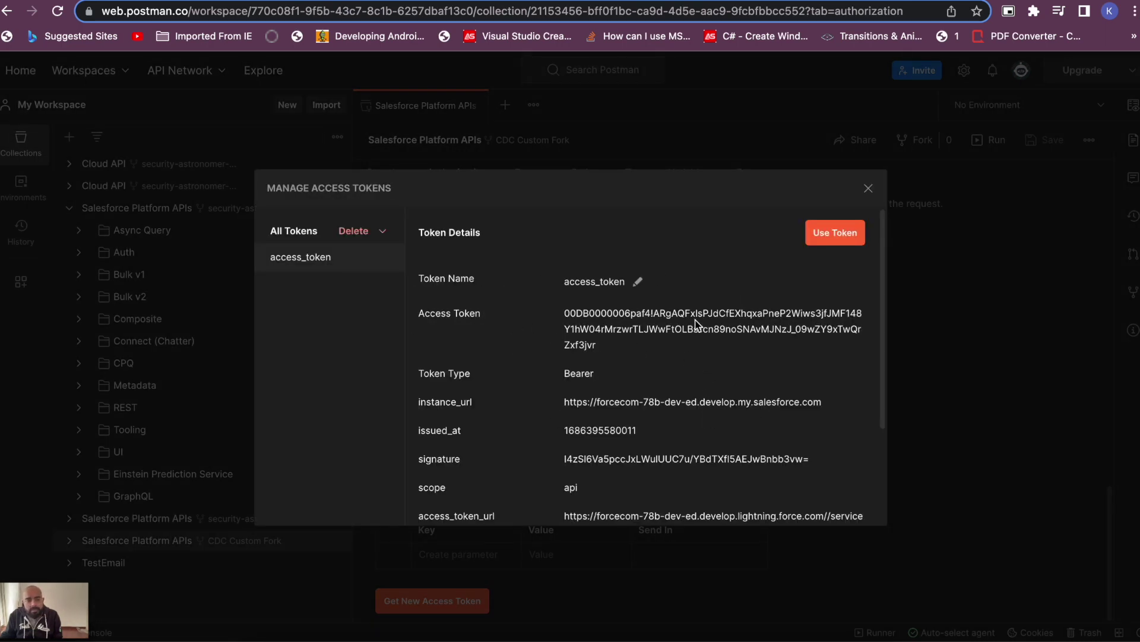
Copy the token's instance_url value and apply the new access token to CDC Custom Fork.
triple_click(631, 404)
key(ctrl+c)
scroll(730, 395, down, 5)
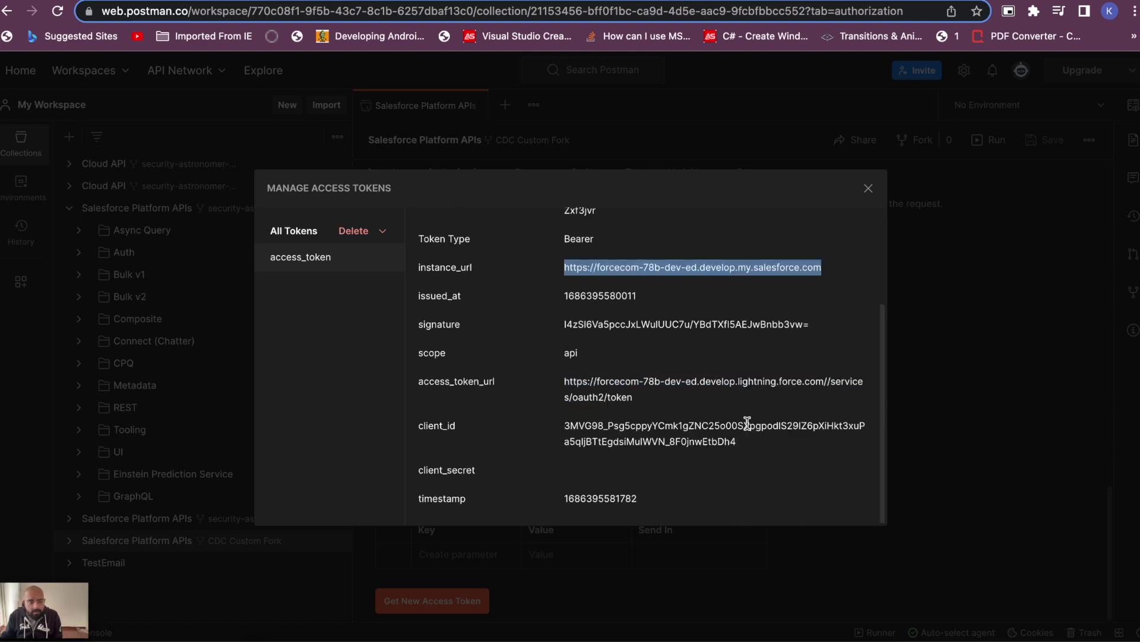
scroll(733, 424, up, 5)
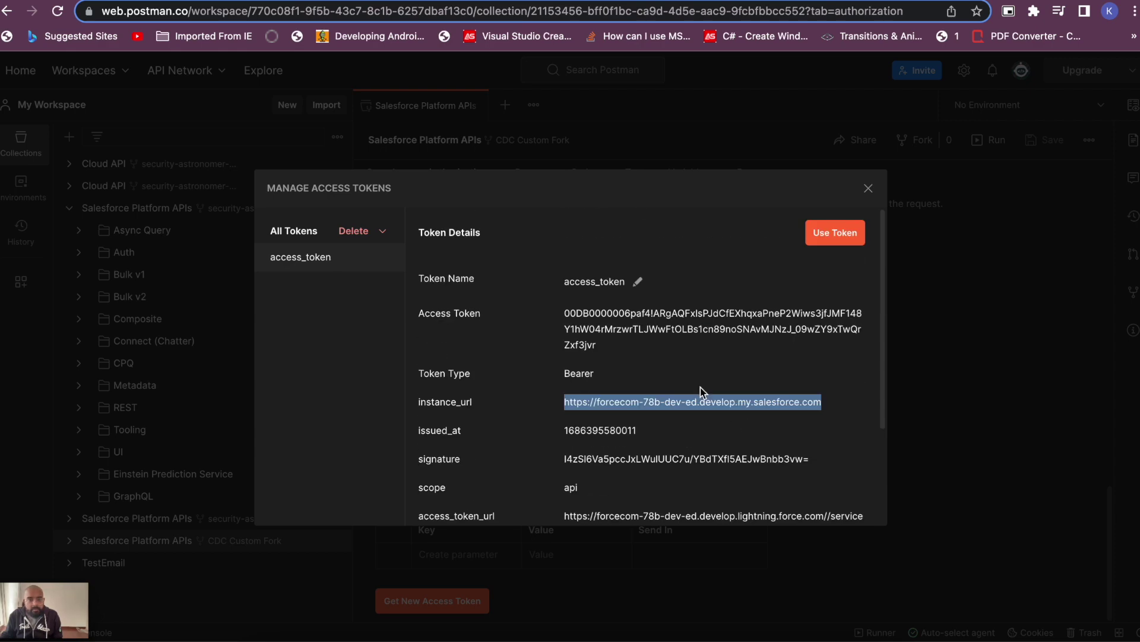
click(818, 232)
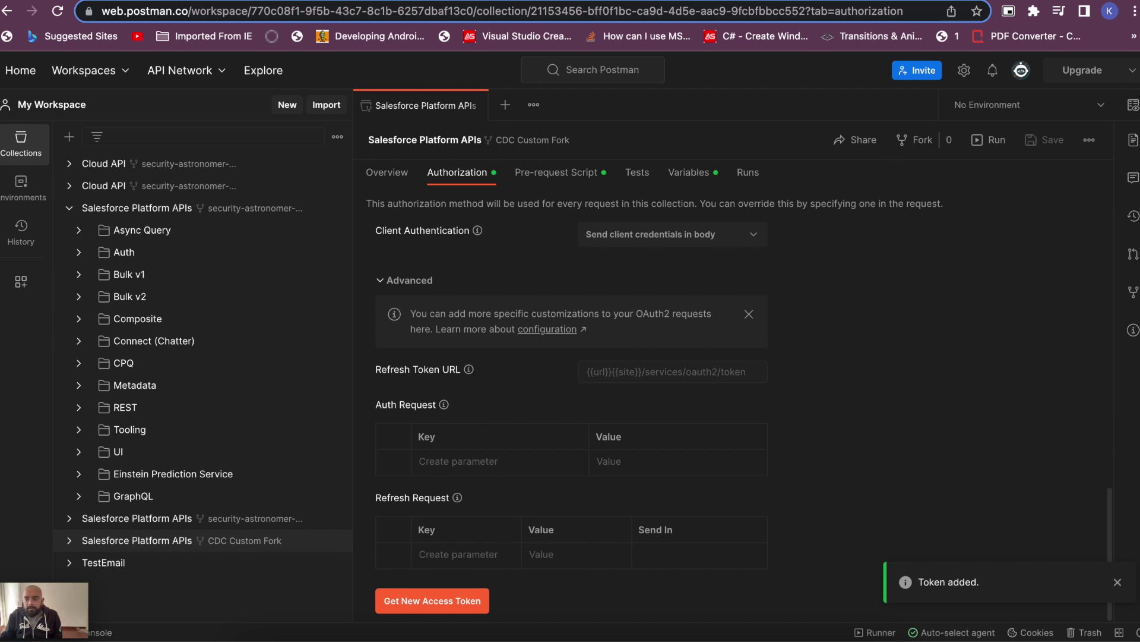
click(689, 172)
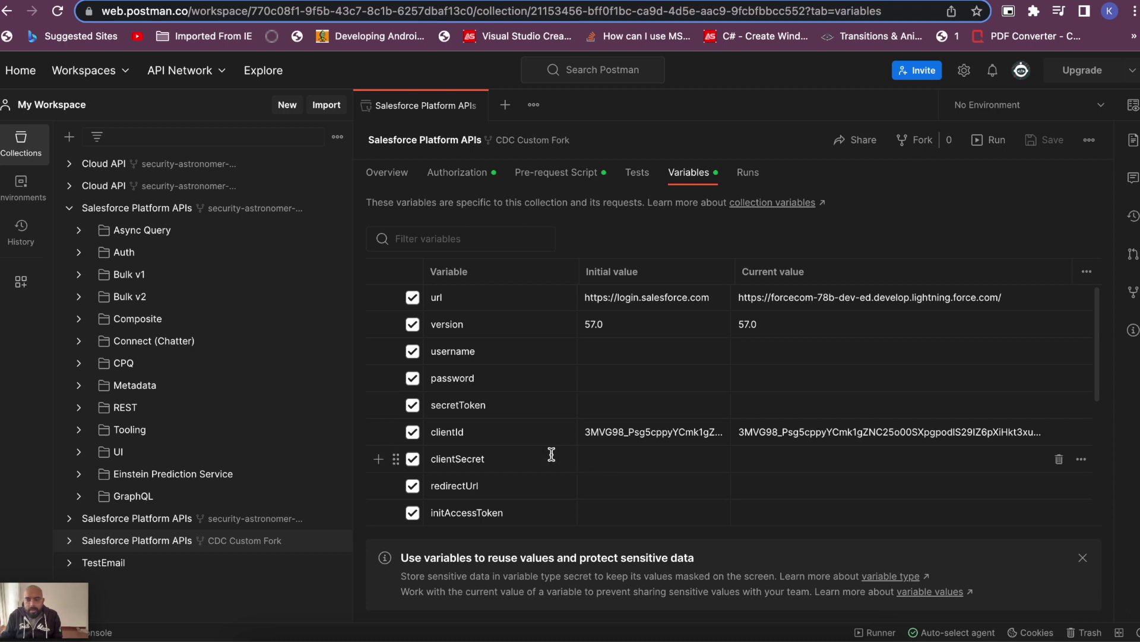
Paste the copied instance URL into _endpoint's current value and save the collection.
scroll(552, 458, down, 1)
scroll(512, 436, down, 5)
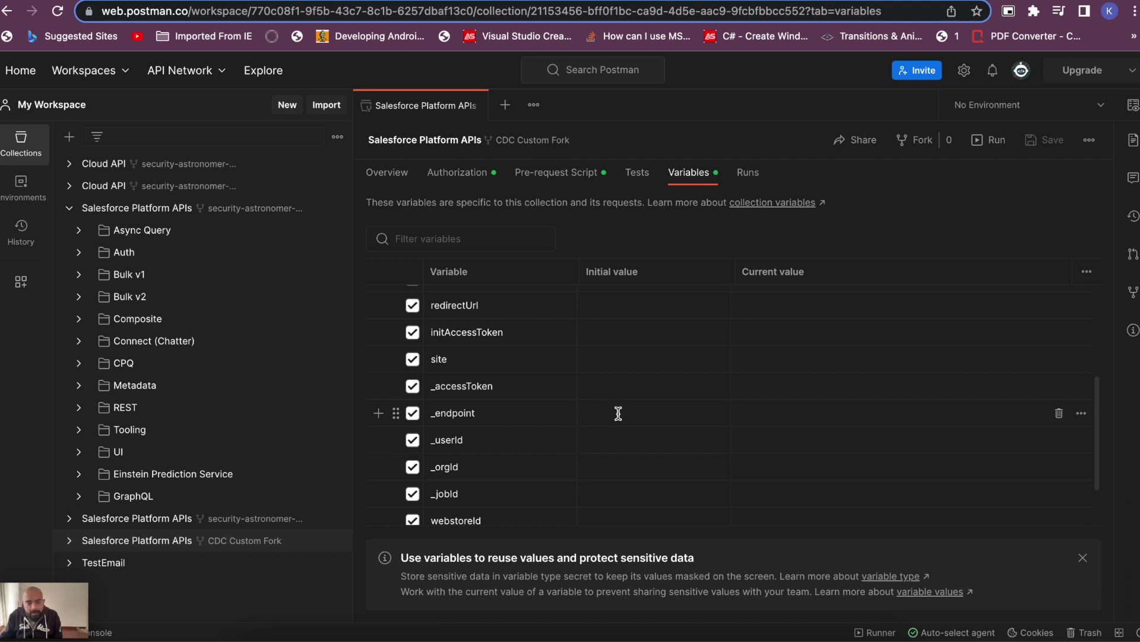
click(791, 410)
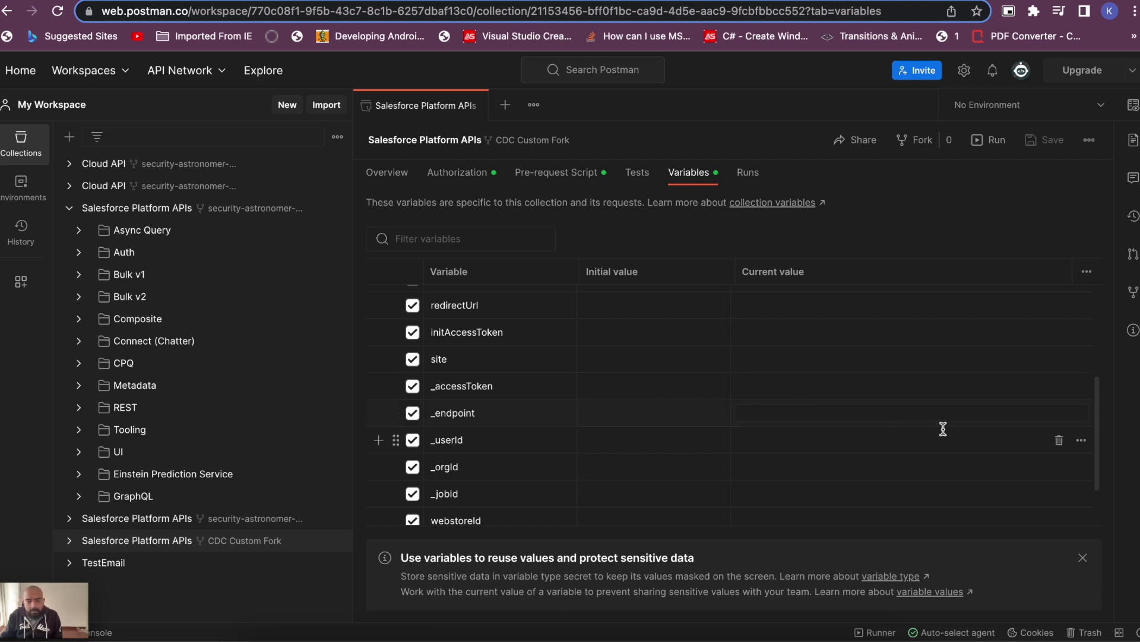
key(ctrl+v)
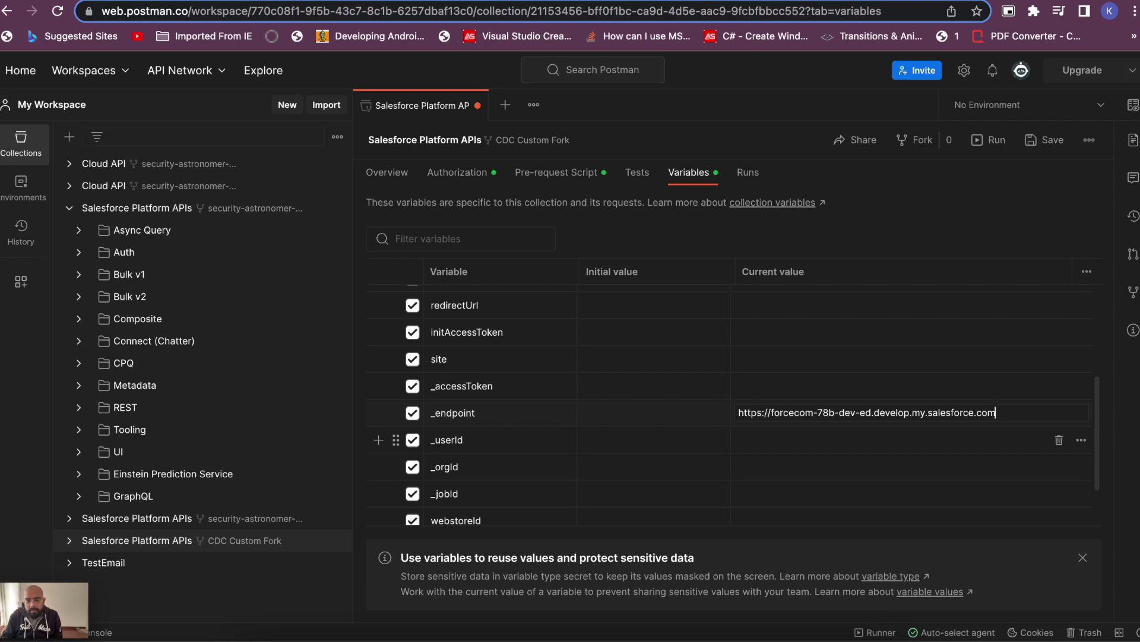
click(1043, 138)
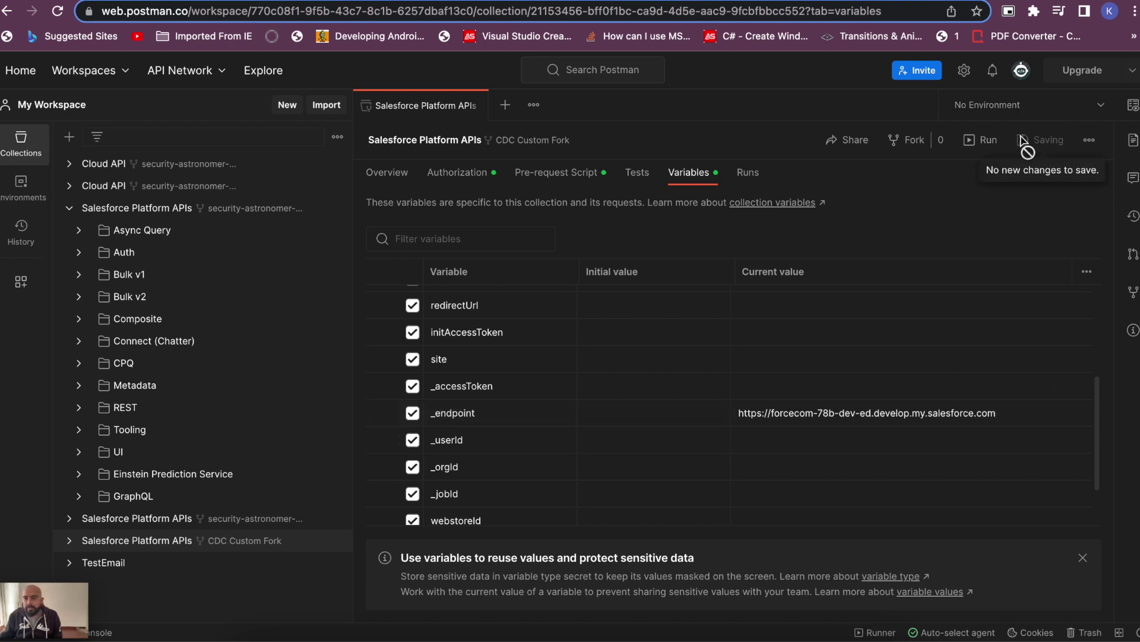
click(980, 141)
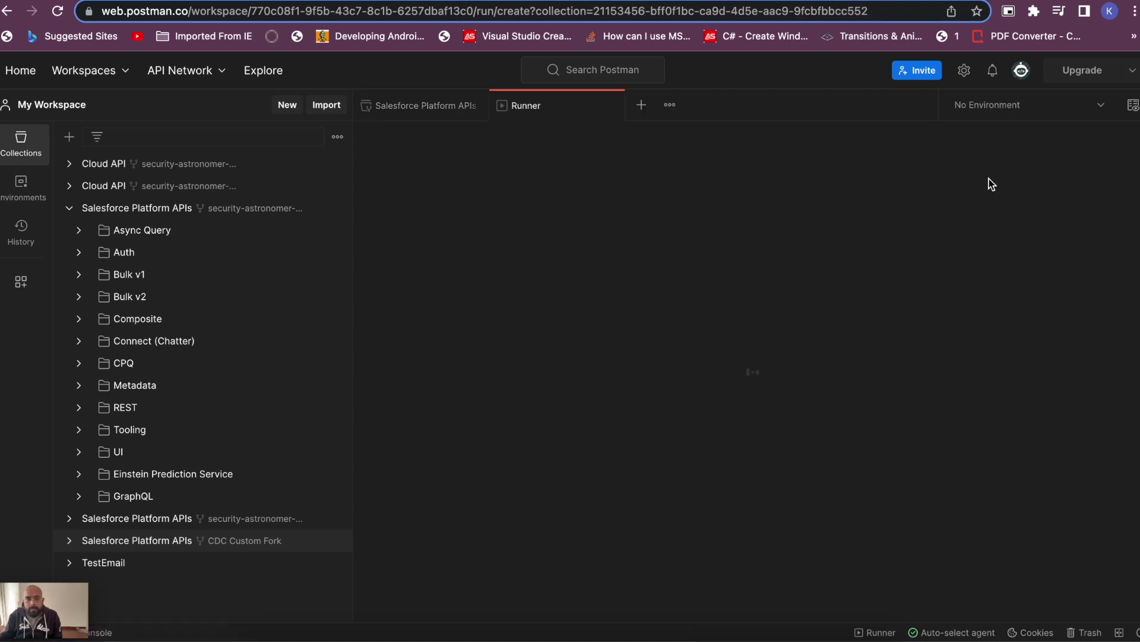
Close the Runner, open CDC Custom Fork > REST > Limits, and send the request.
click(612, 105)
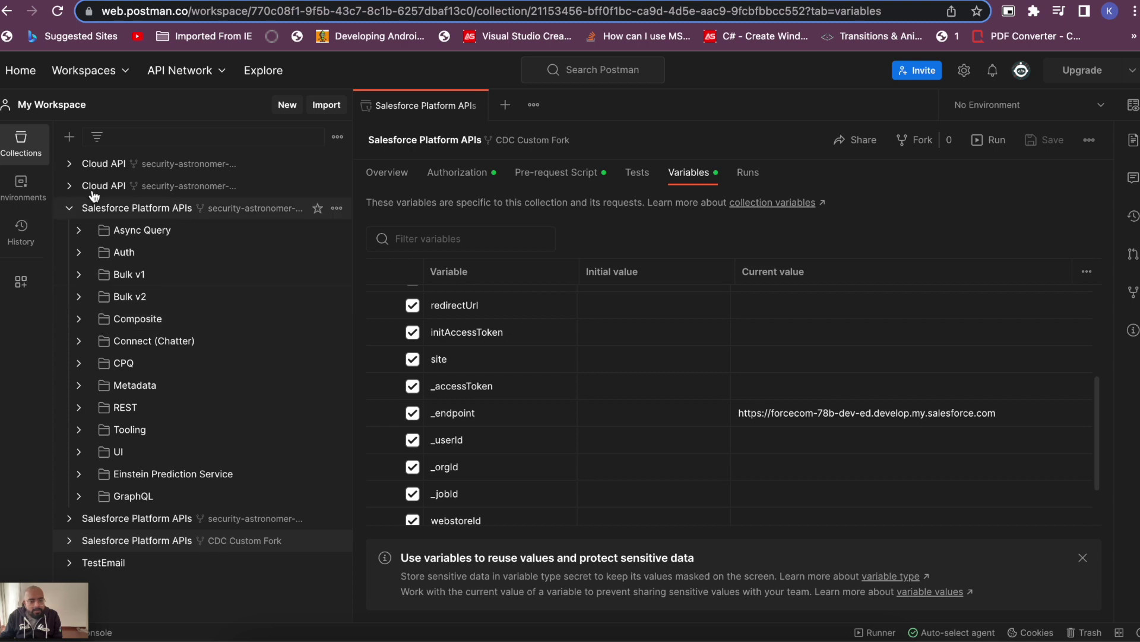
click(69, 542)
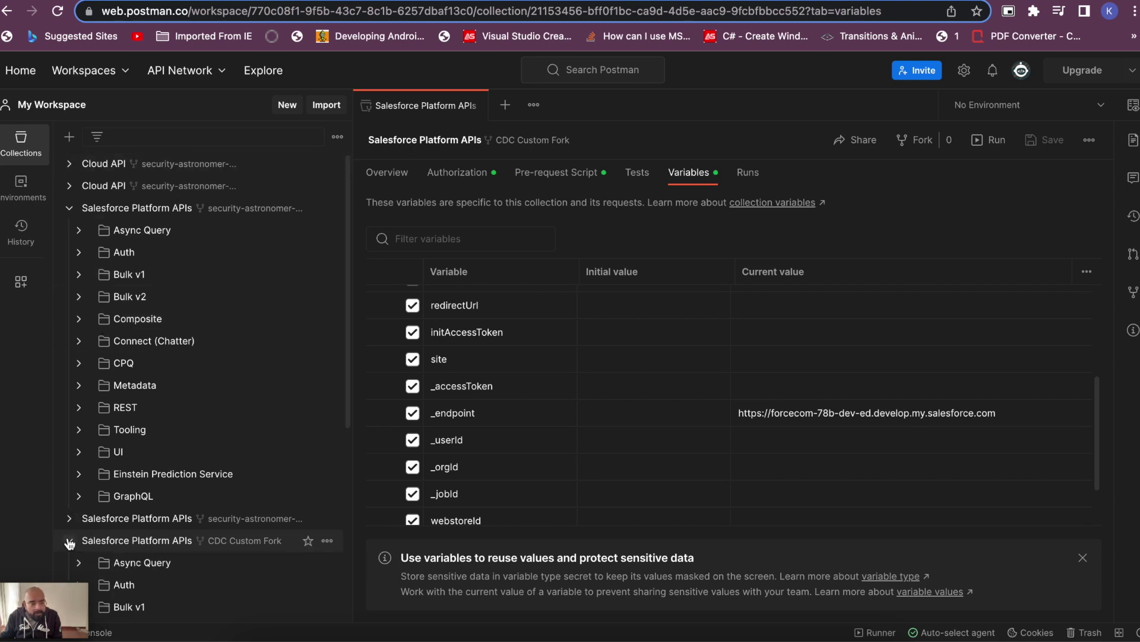
scroll(205, 524, down, 3)
scroll(204, 523, down, 5)
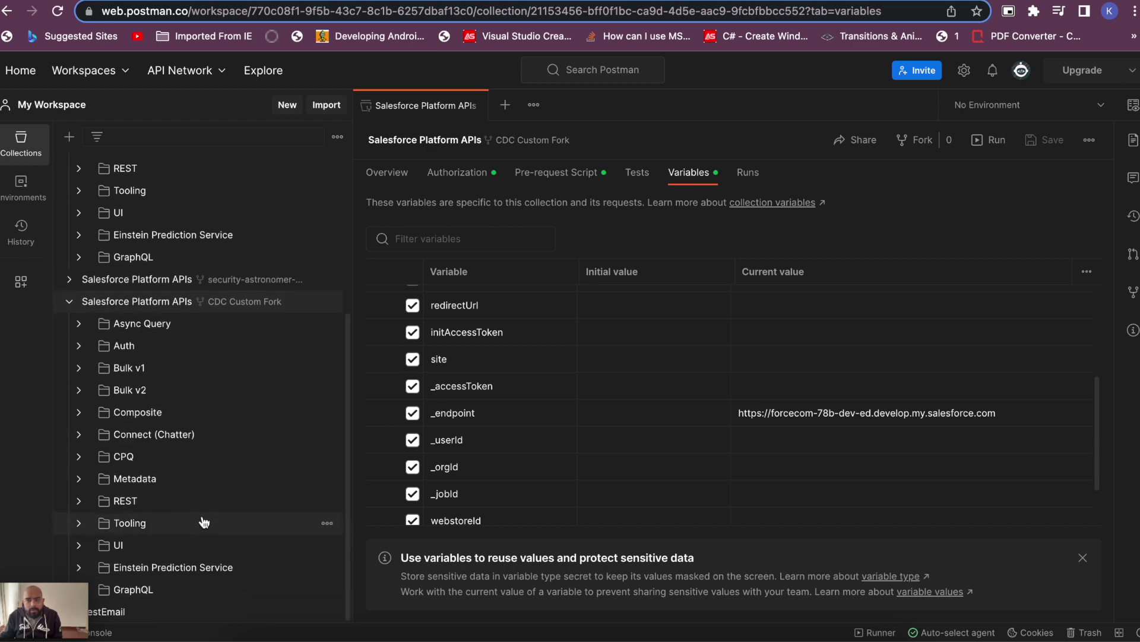
click(87, 505)
scroll(276, 491, down, 5)
scroll(279, 496, down, 5)
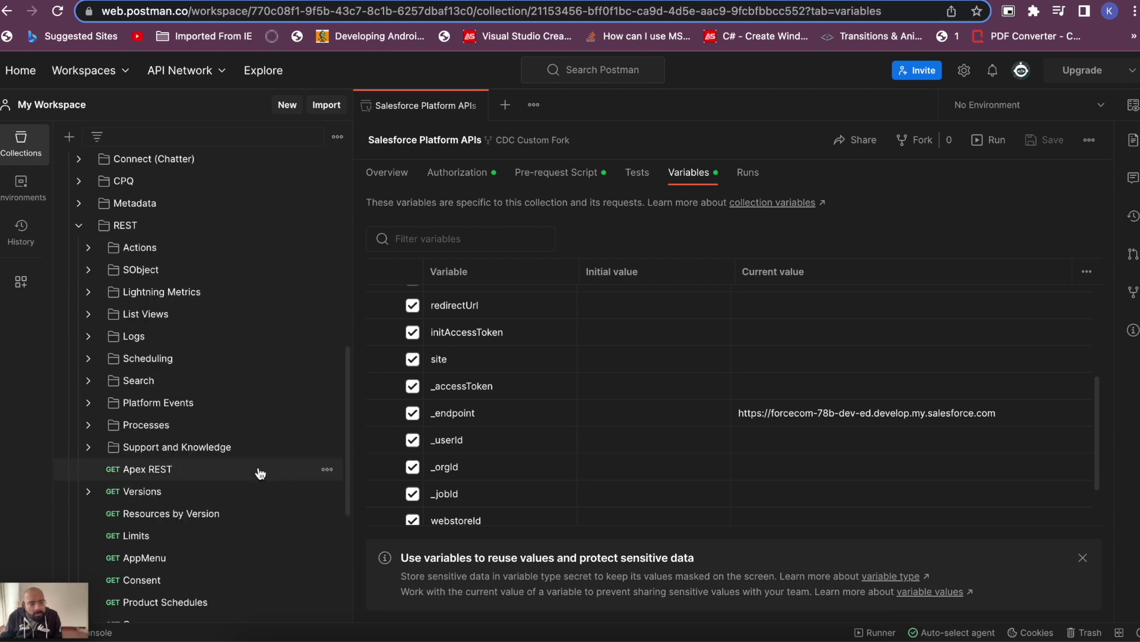
click(208, 533)
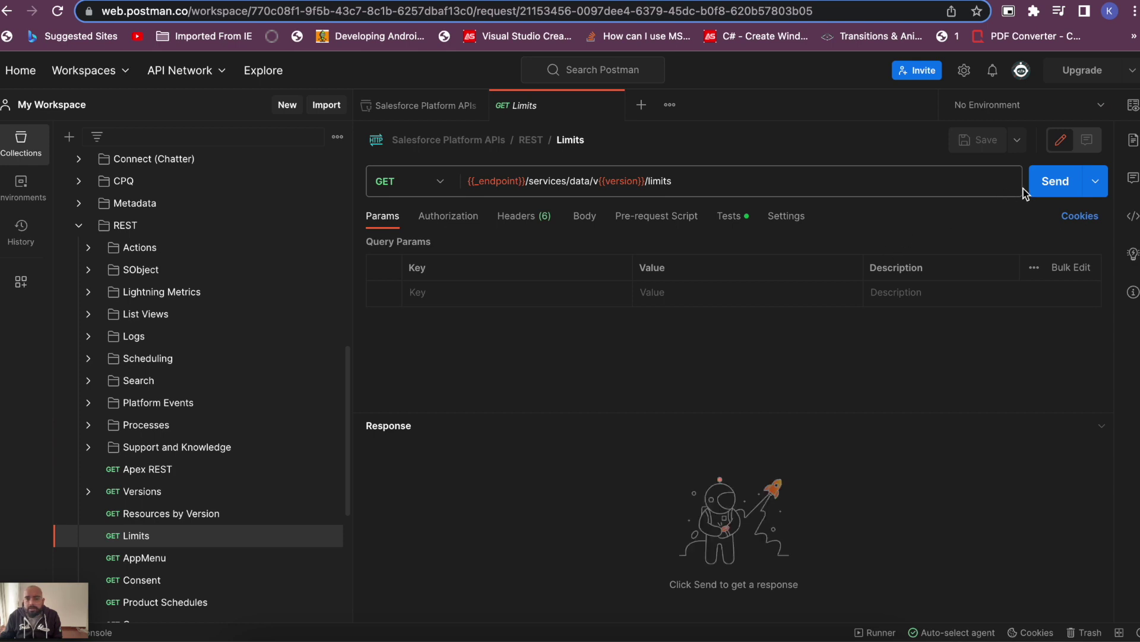
click(1061, 190)
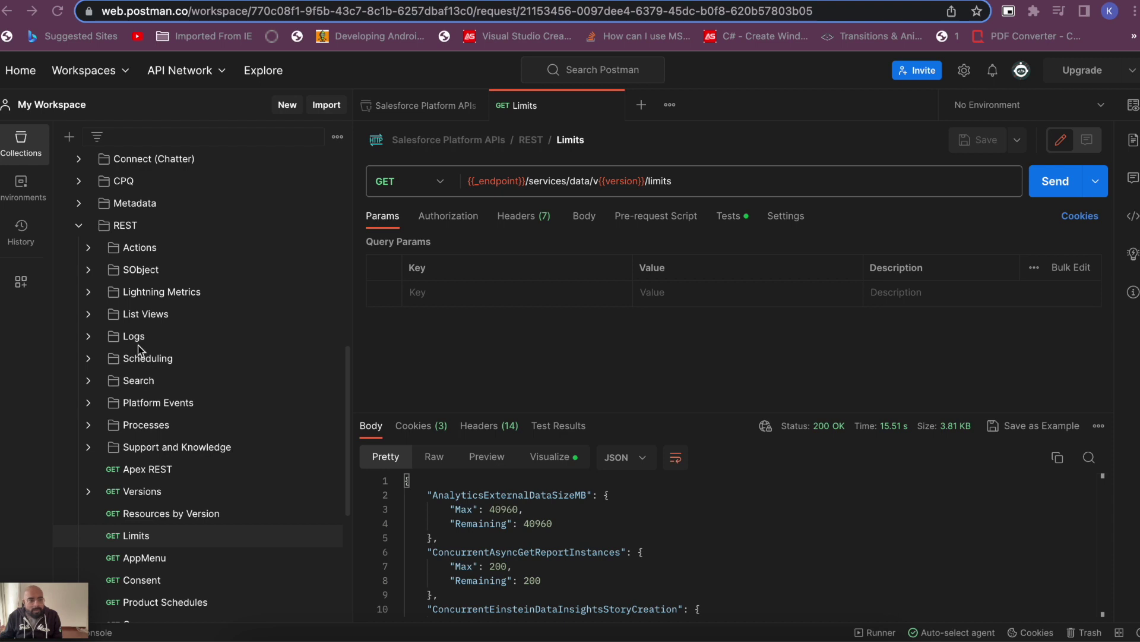
Scroll through the 200 OK JSON body of org limits, e.g. AnalyticsExternalDataSizeMB at 40960.
scroll(102, 362, down, 10)
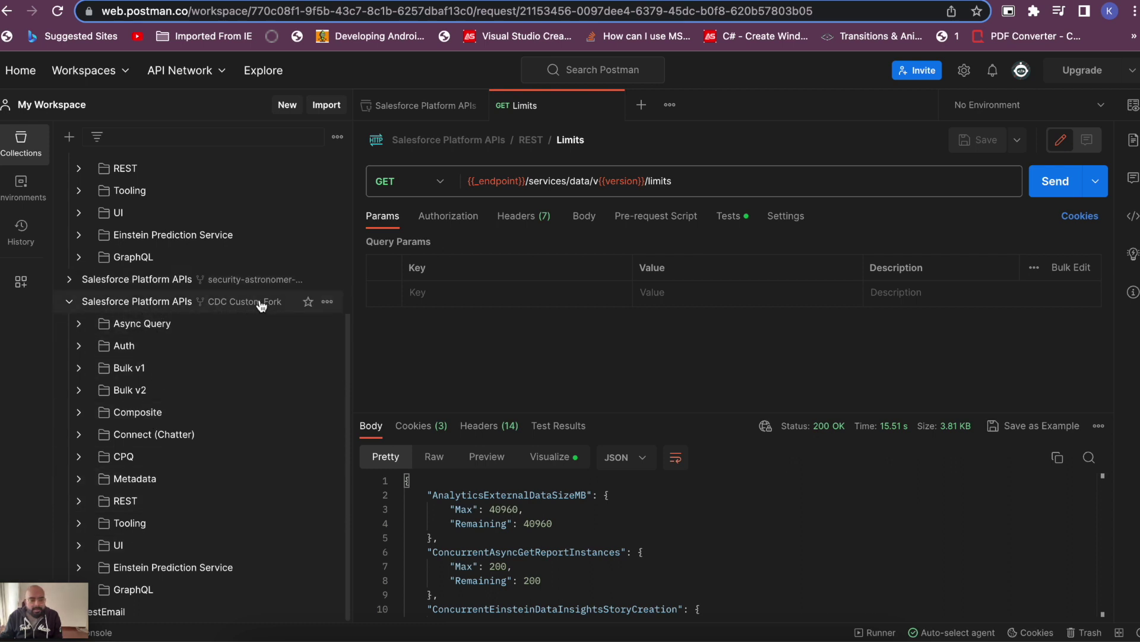
Open the Post Tooling SObject request from the fork's Tooling folder.
click(79, 523)
scroll(272, 401, down, 5)
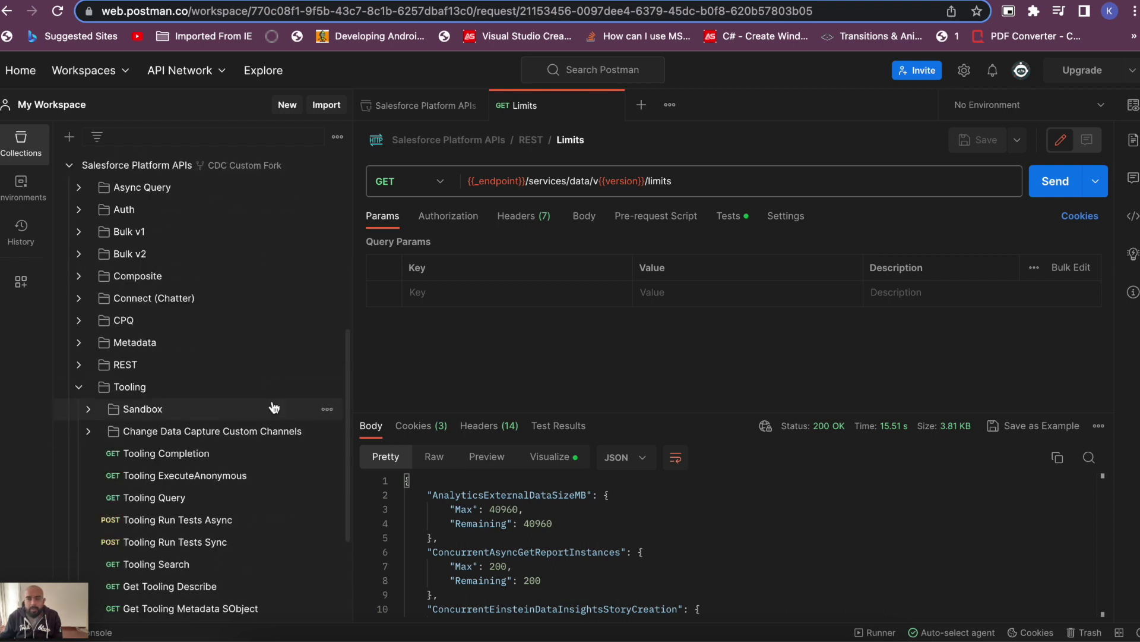
scroll(272, 406, down, 3)
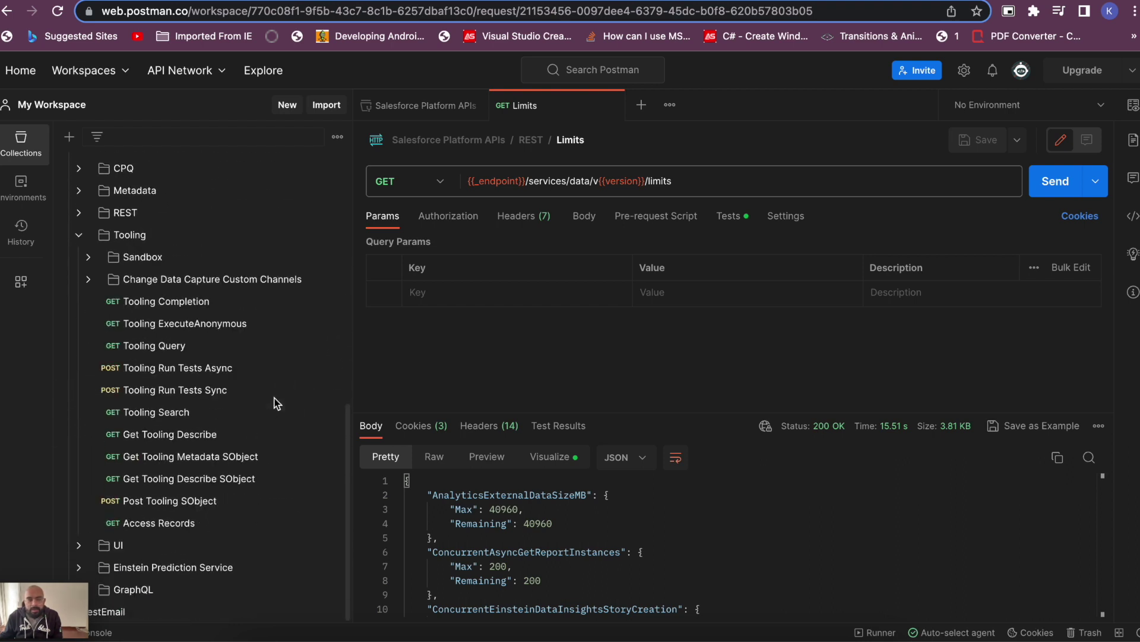
click(228, 506)
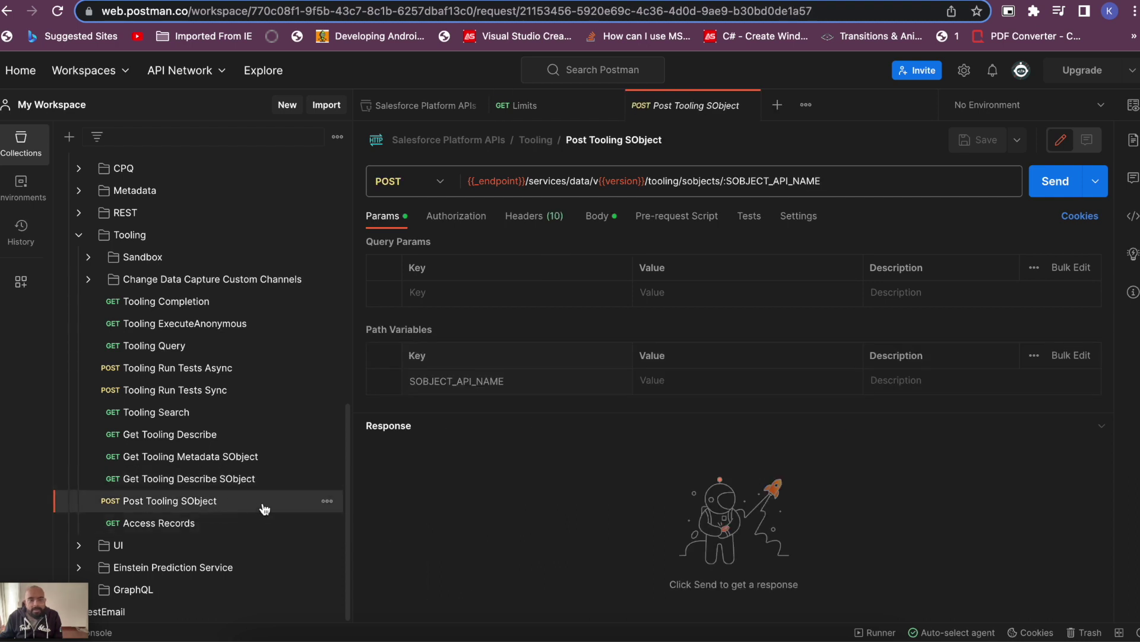
Replace SOBJECT_API_NAME in the URL so it ends in /tooling/sobjects/PlatformEventChannel.
click(790, 182)
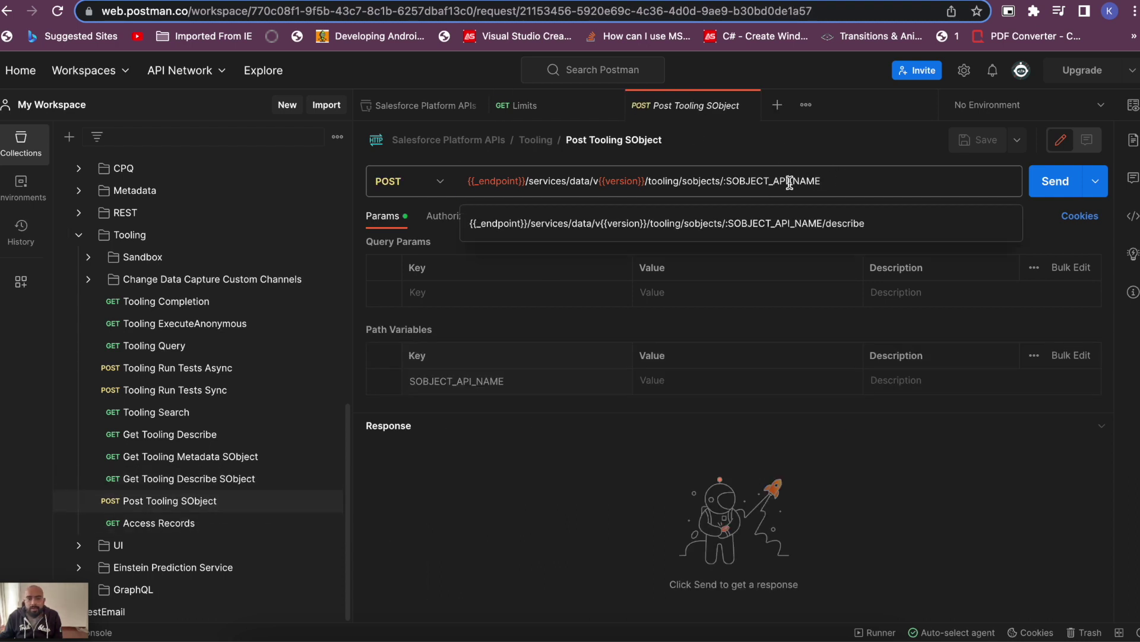
double_click(790, 182)
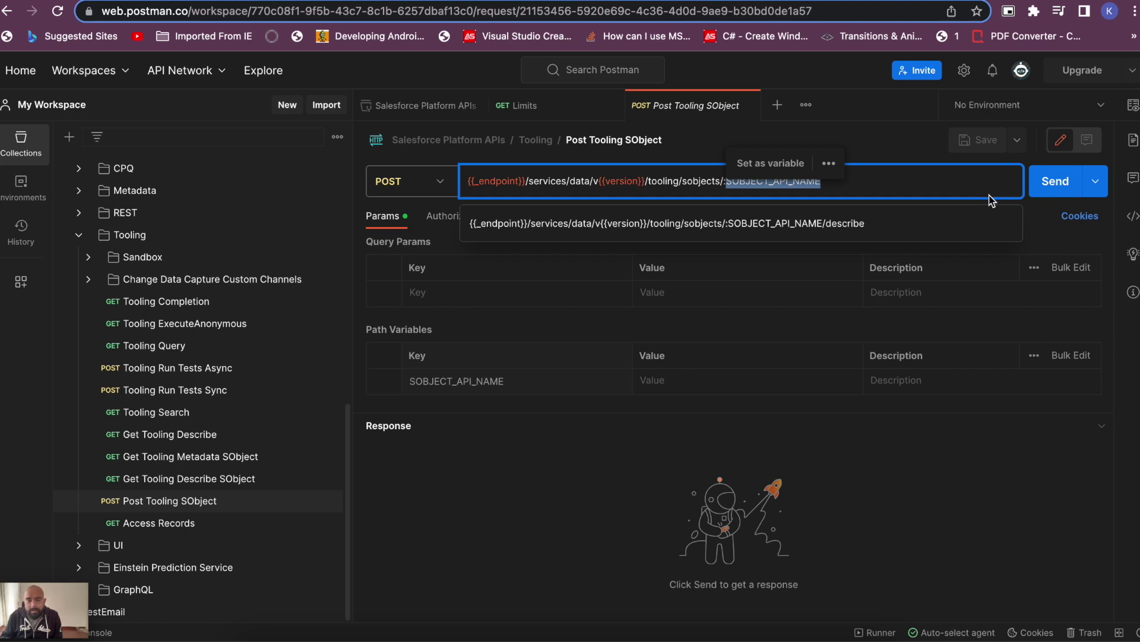
key(BackSpace)
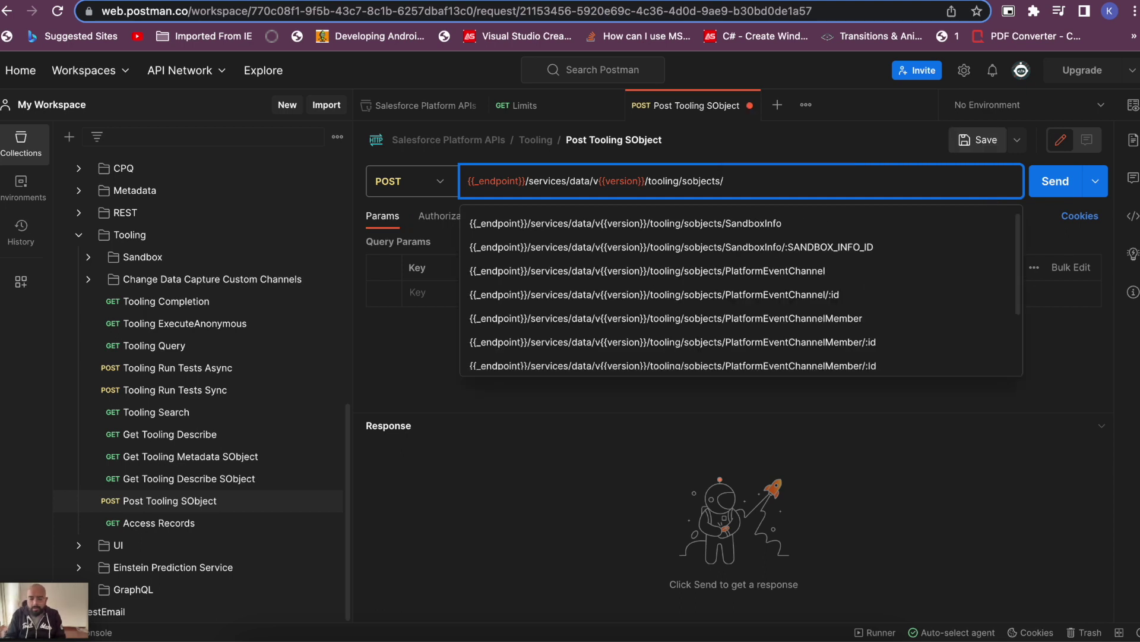
text(Platform)
key(Down)
key(Return)
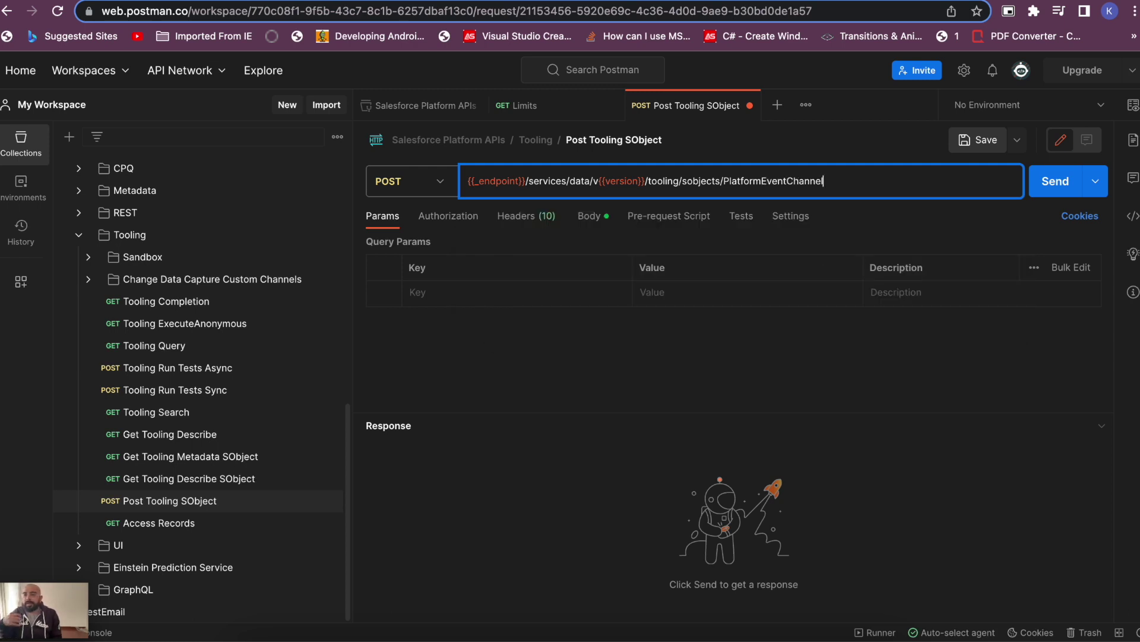
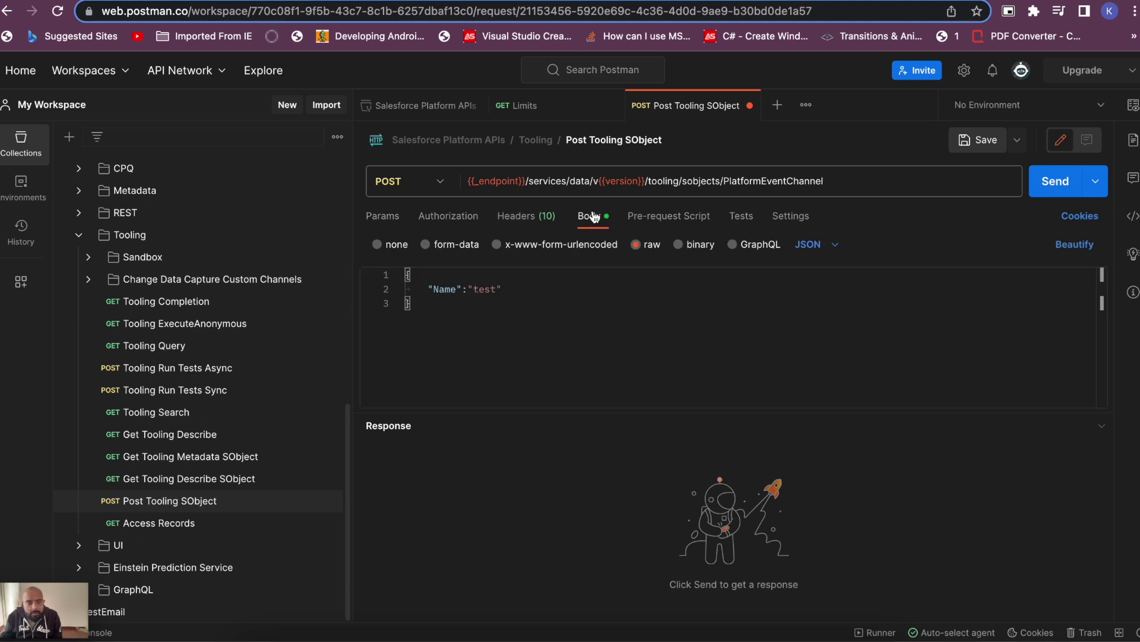
Replace the placeholder Name "test" entry with "FullName": "CDCEvents__chn".
click(533, 297)
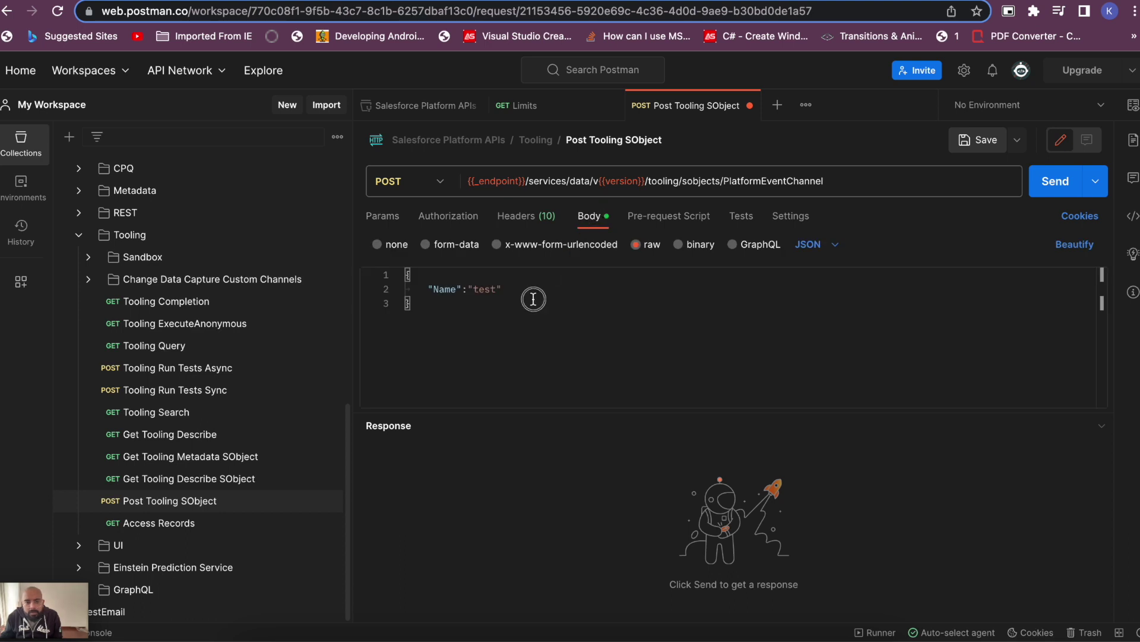
click(523, 288)
drag(523, 287, 427, 290)
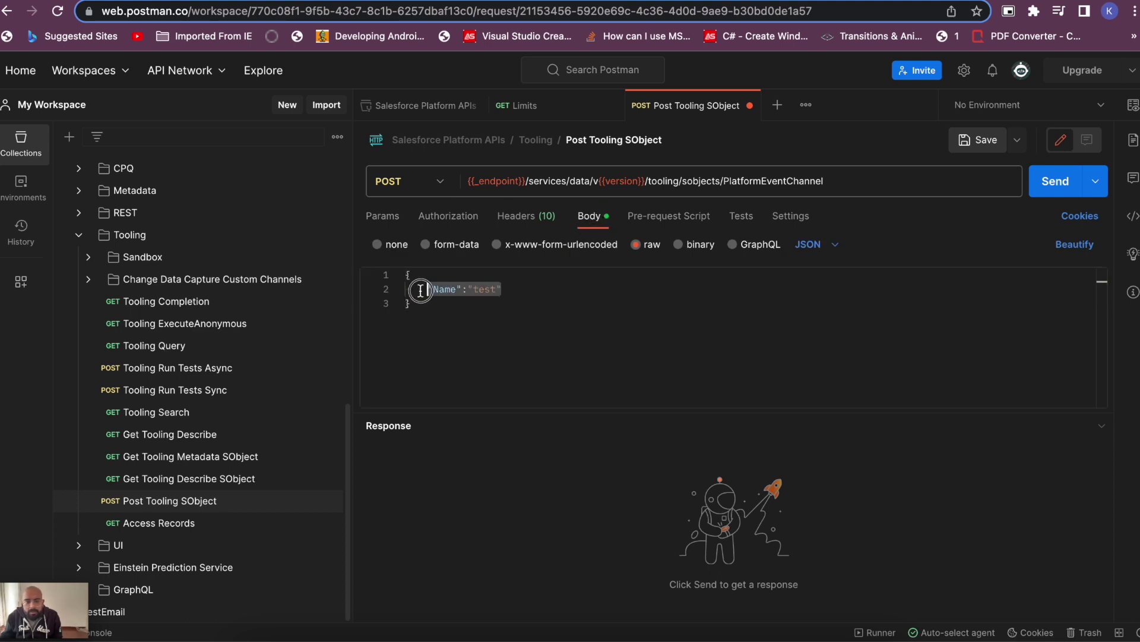
key(BackSpace)
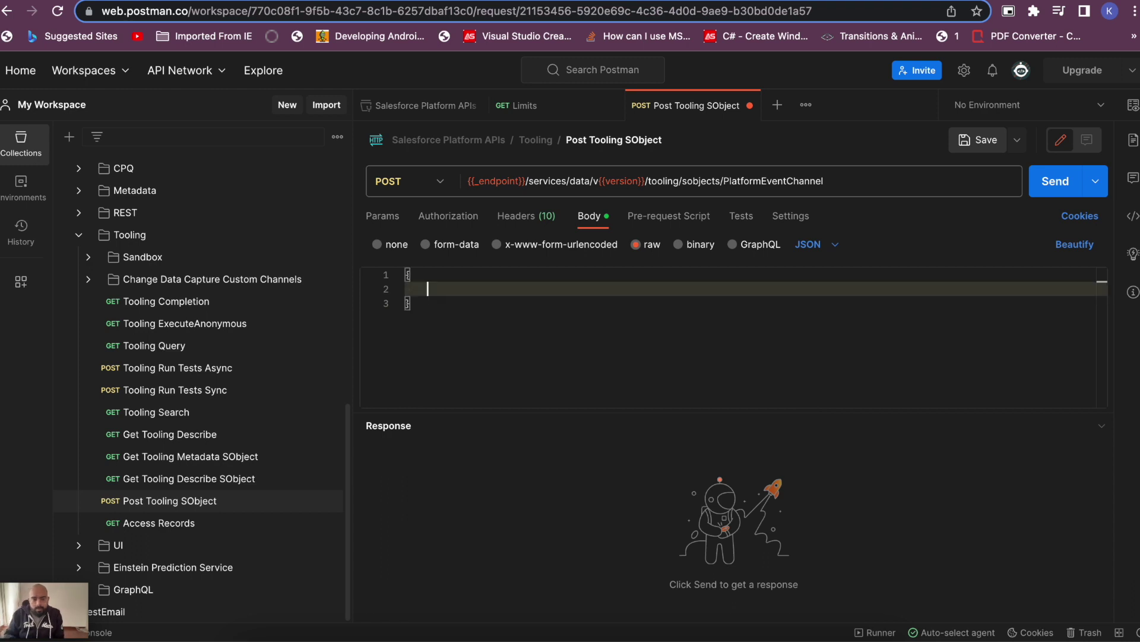
text(")
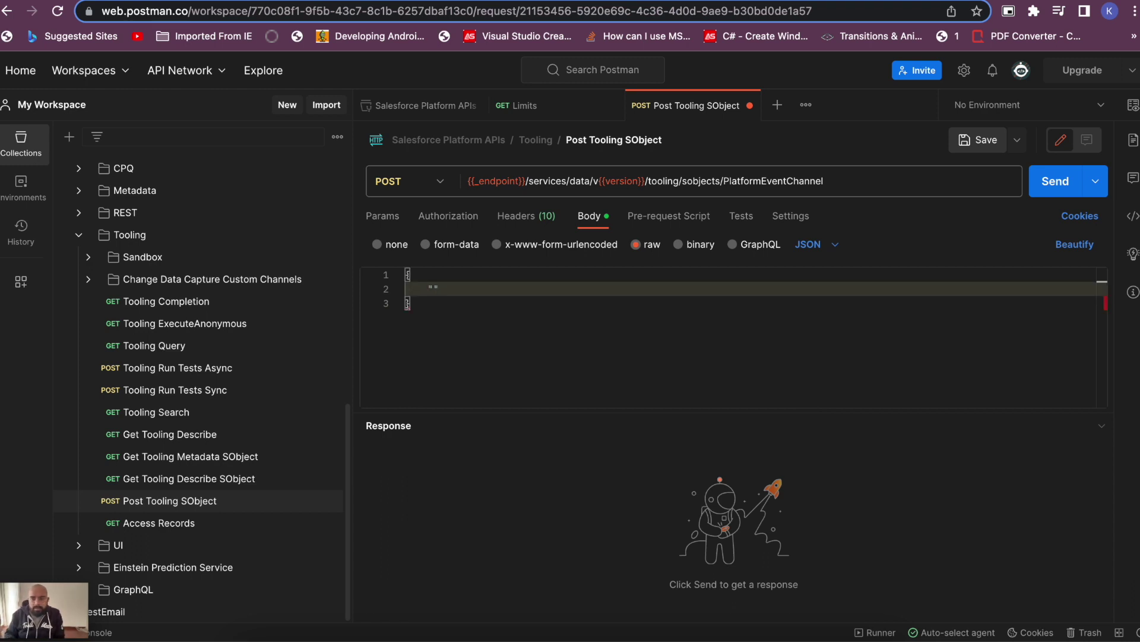
text(Fu)
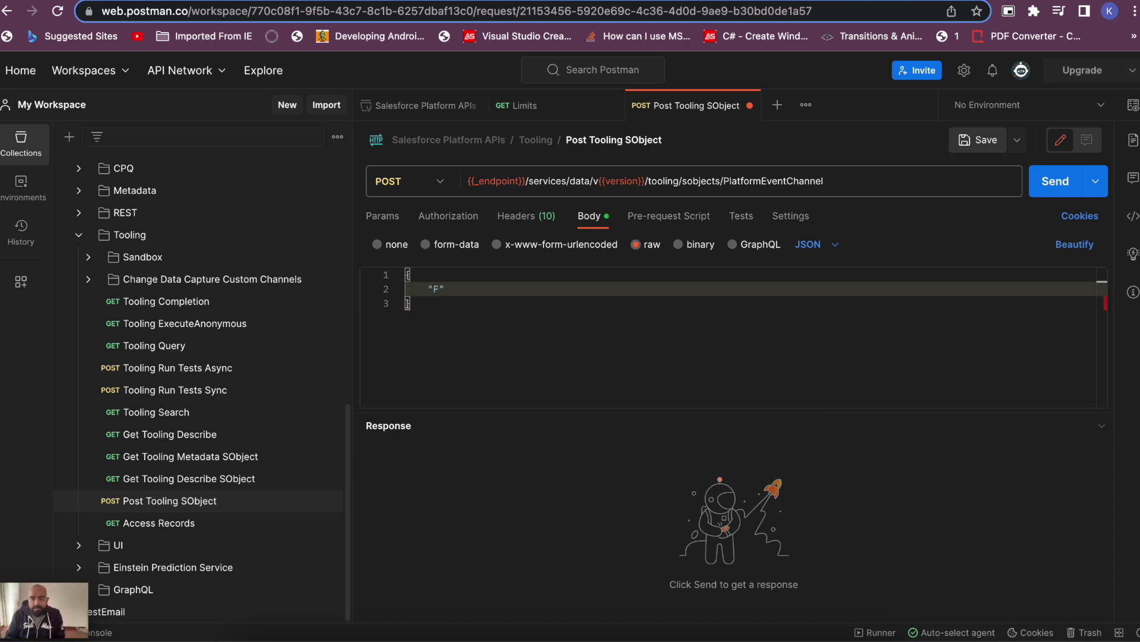
text(llName": )
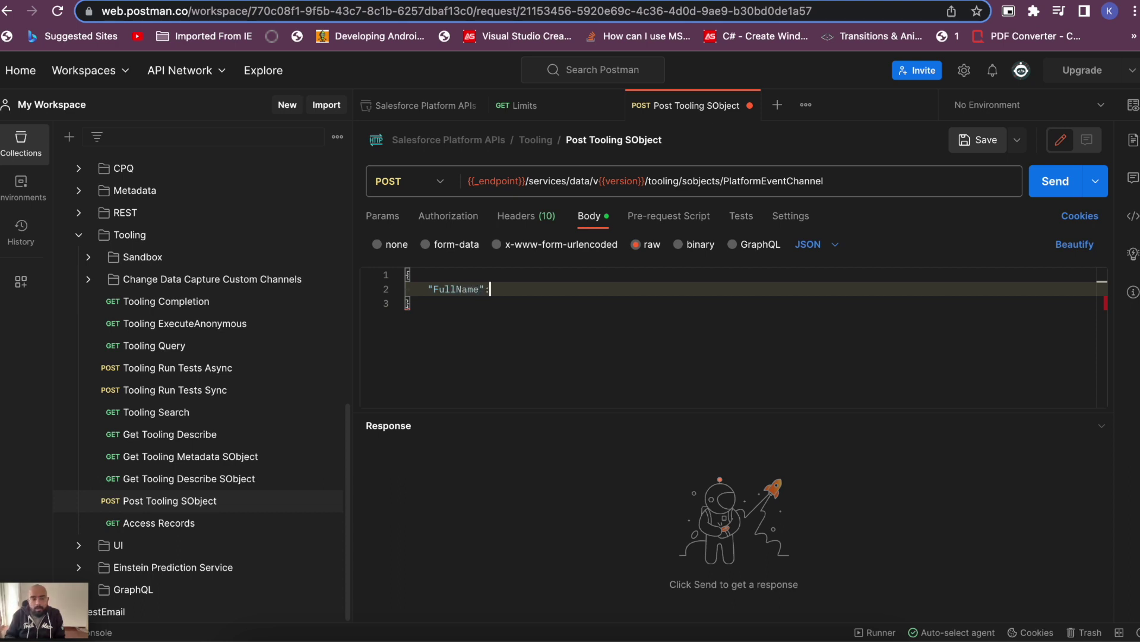
text( "")
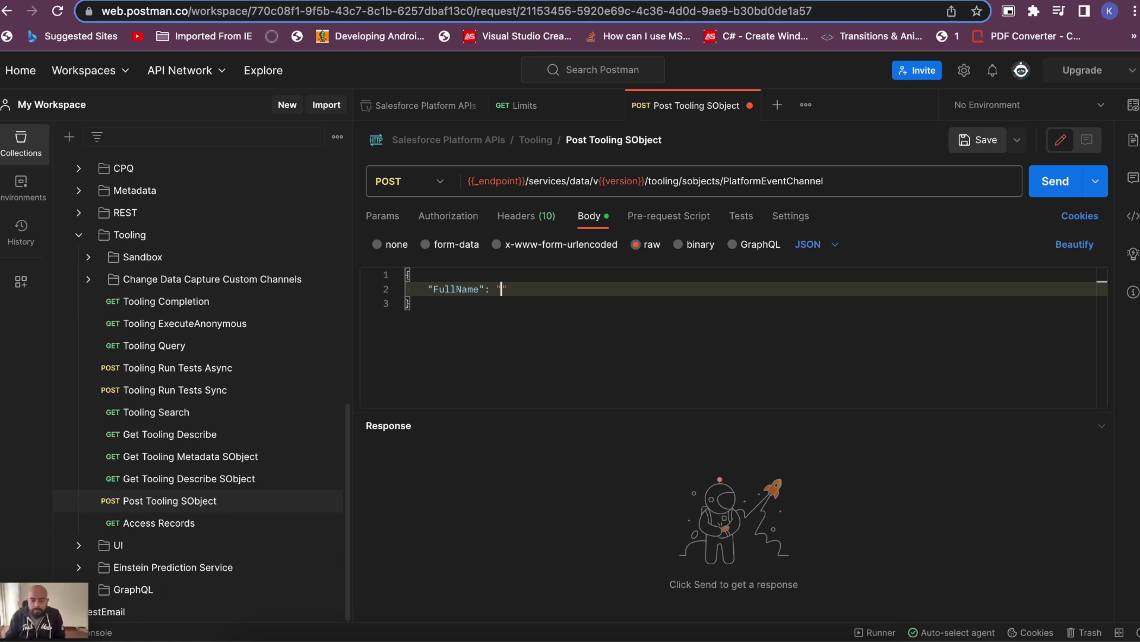
text(CDCE)
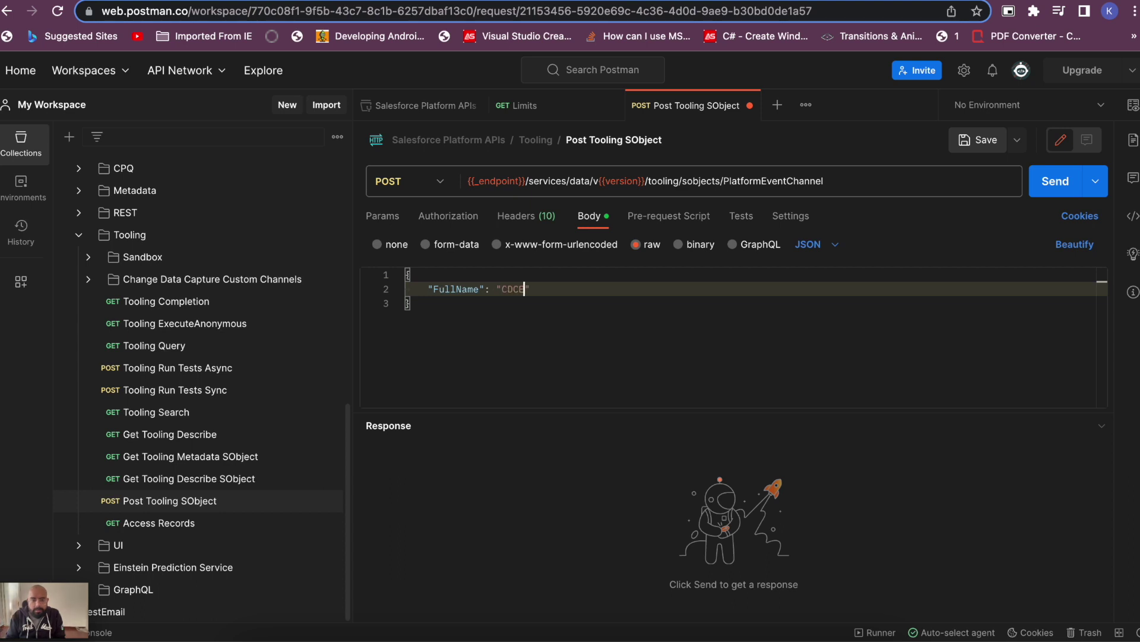
text(vents)
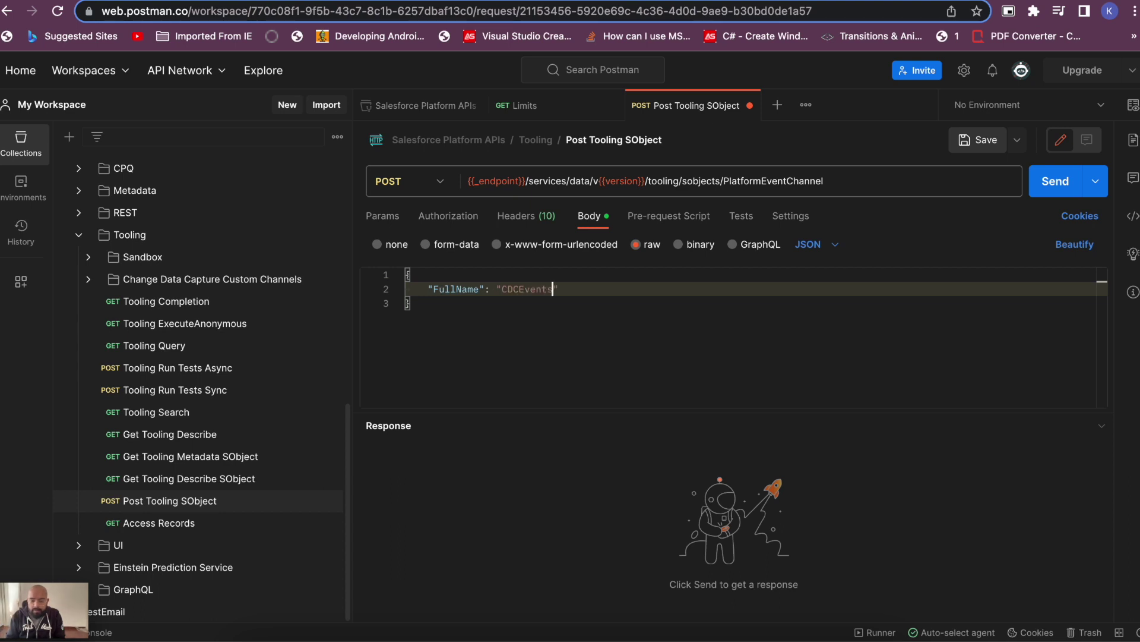
text(__c)
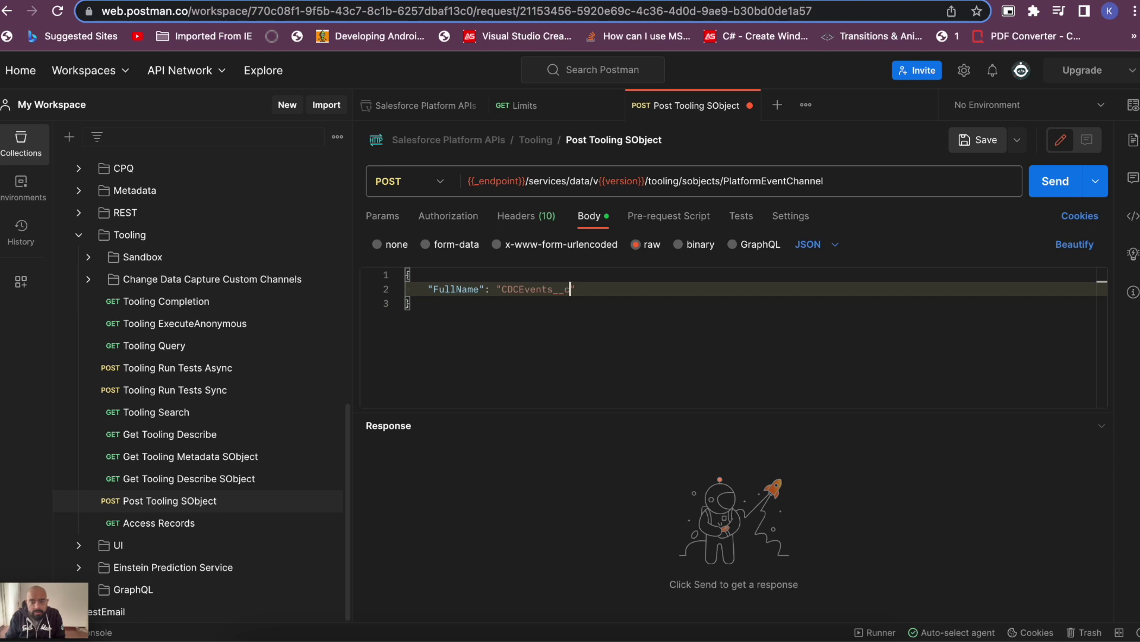
text(hn")
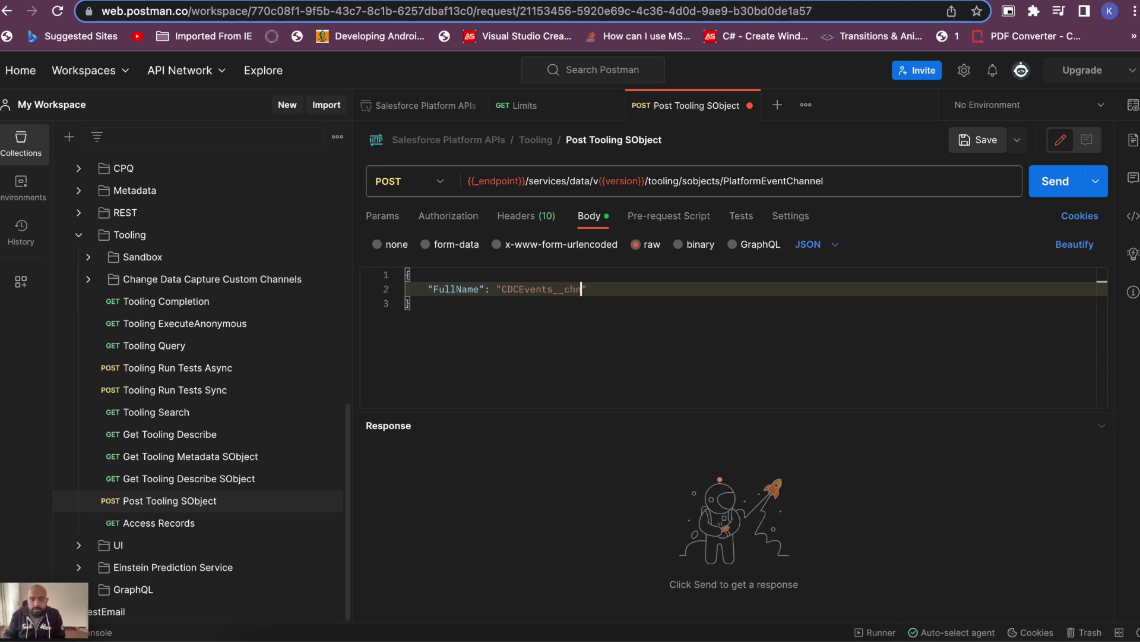
text(,)
key(Return)
Add a Metadata object with channelType "data" and label "Custom Channel for the Demo".
text("Metadata)
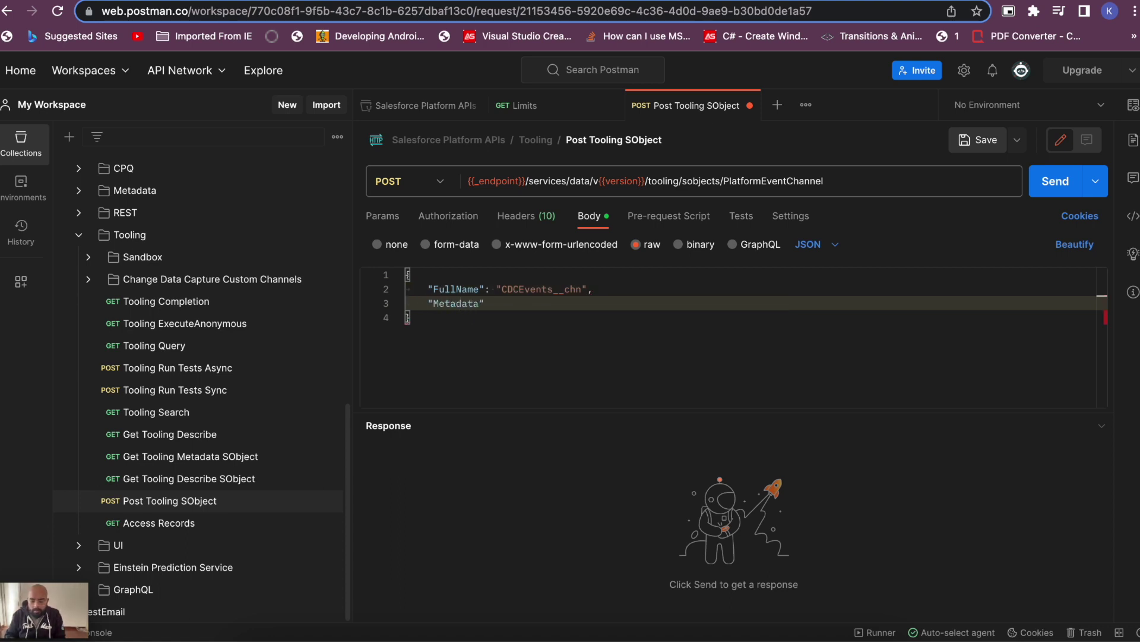
text(": {)
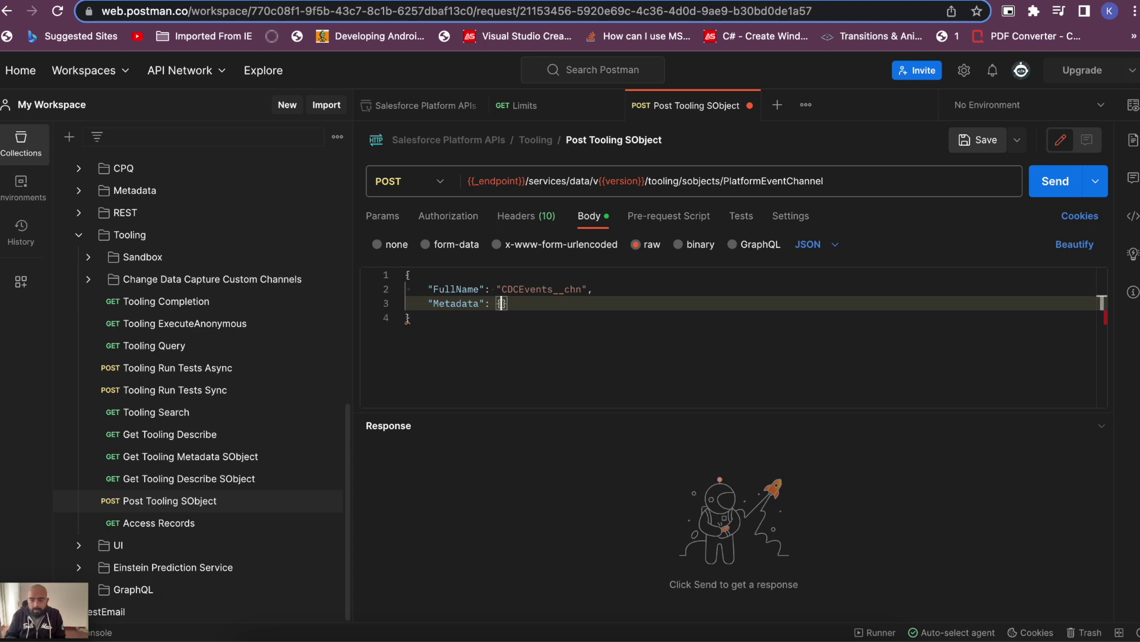
key(Return)
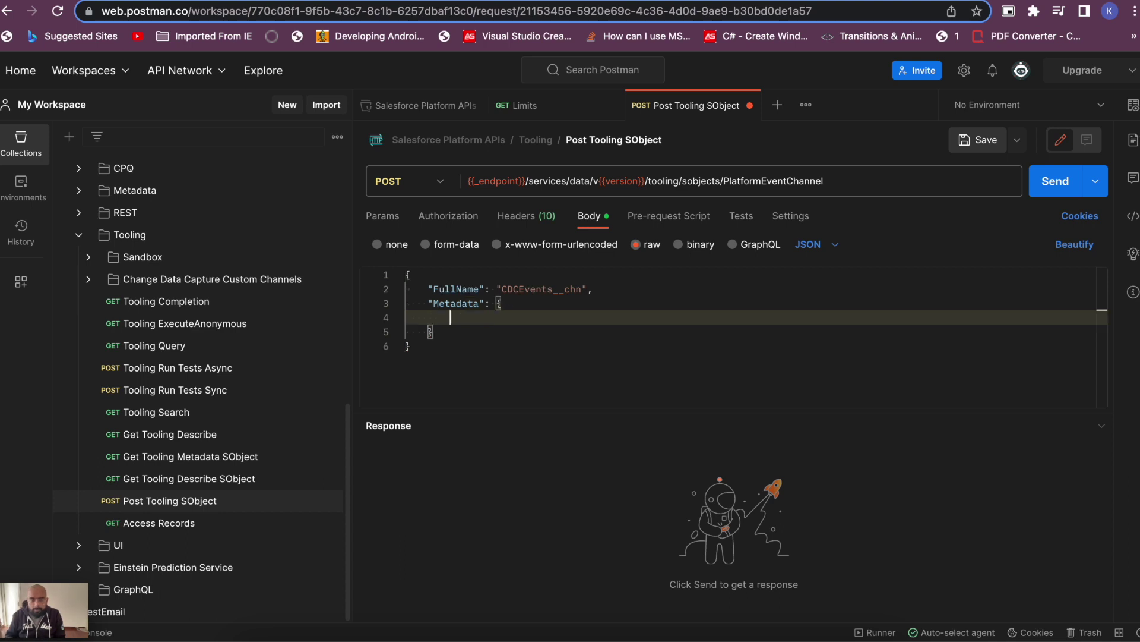
text(")
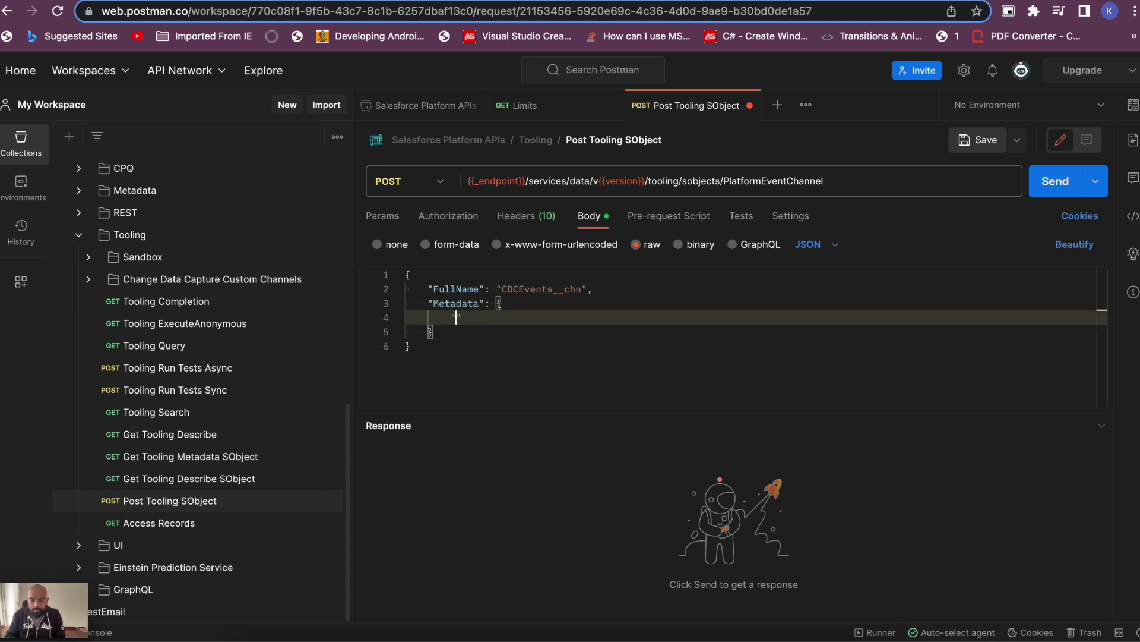
text(channelType)
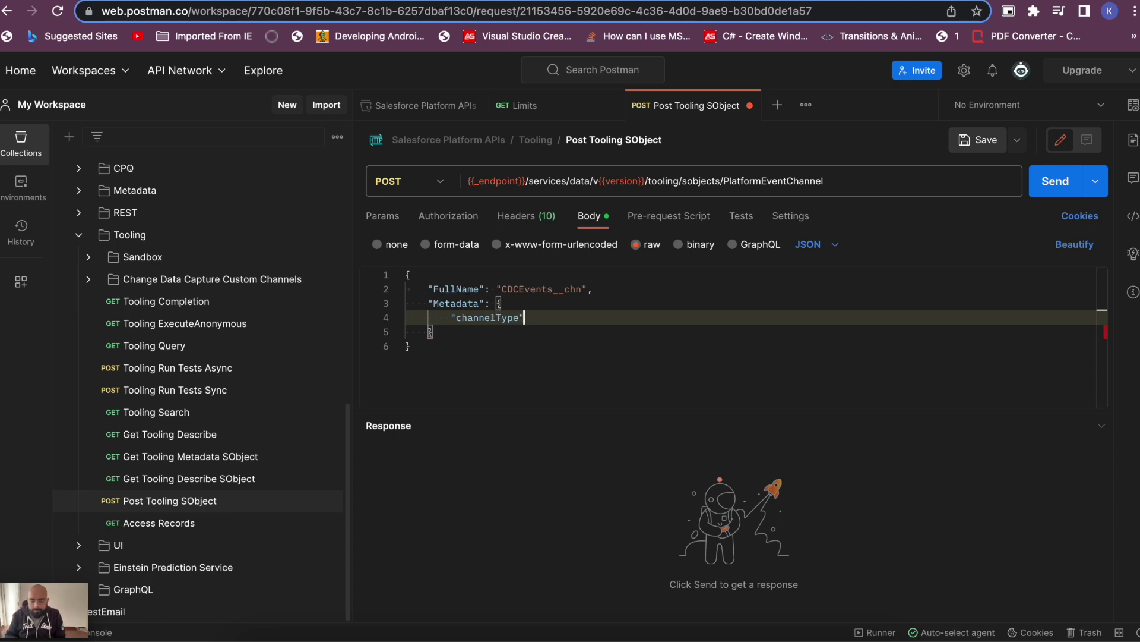
text(": "data",)
key(Return)
text("lable)
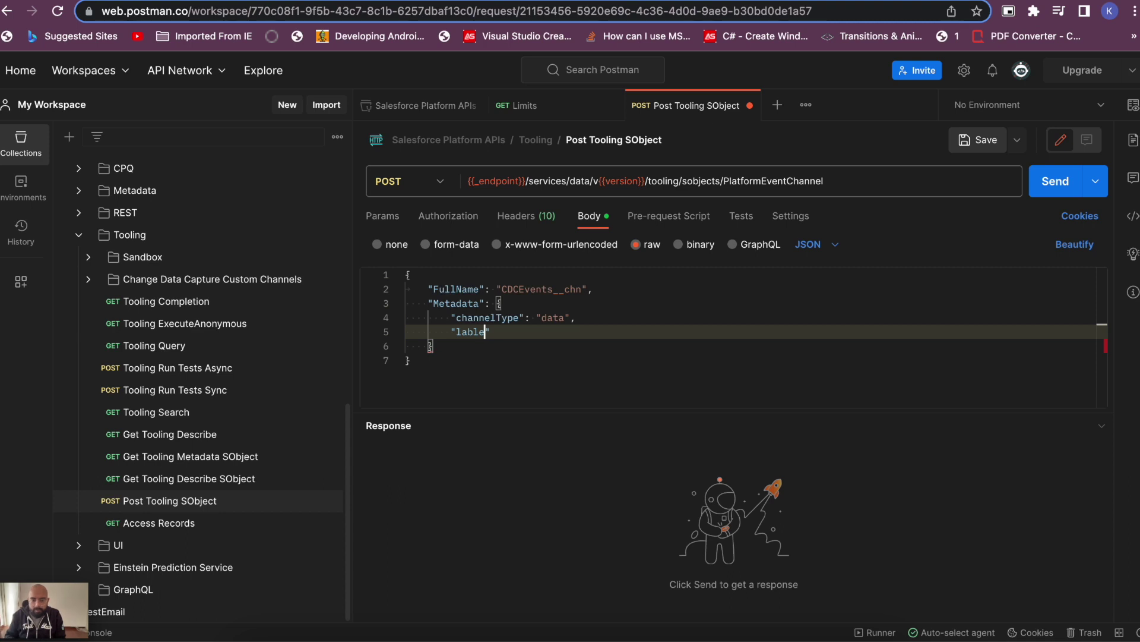
key(BackSpace)
key(BackSpace)
text(el": ")
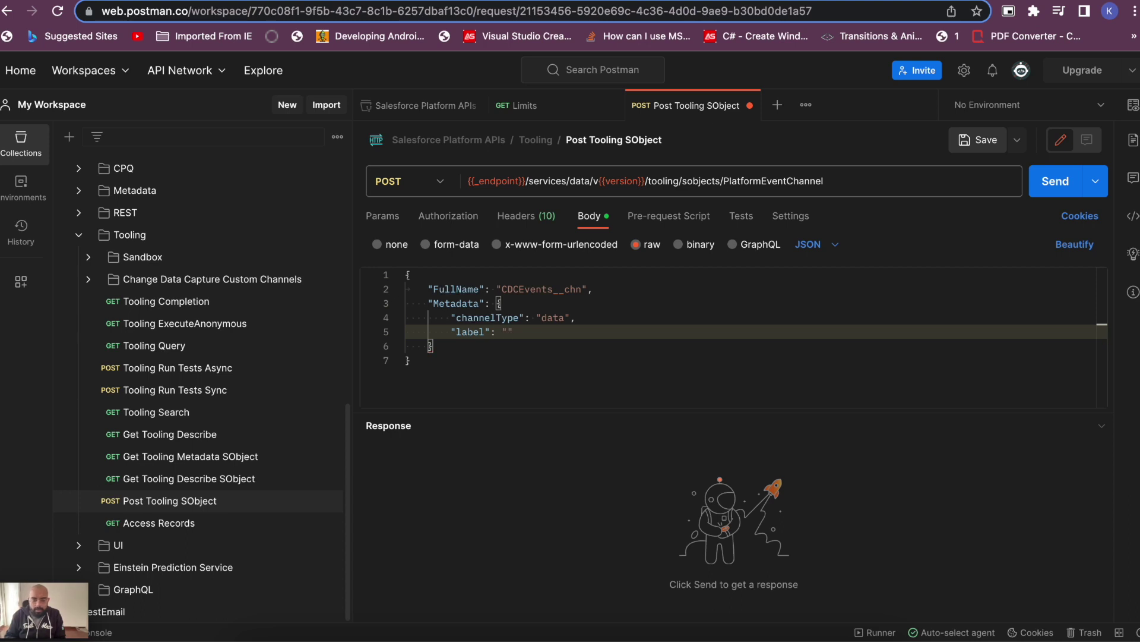
text(Custom Chan)
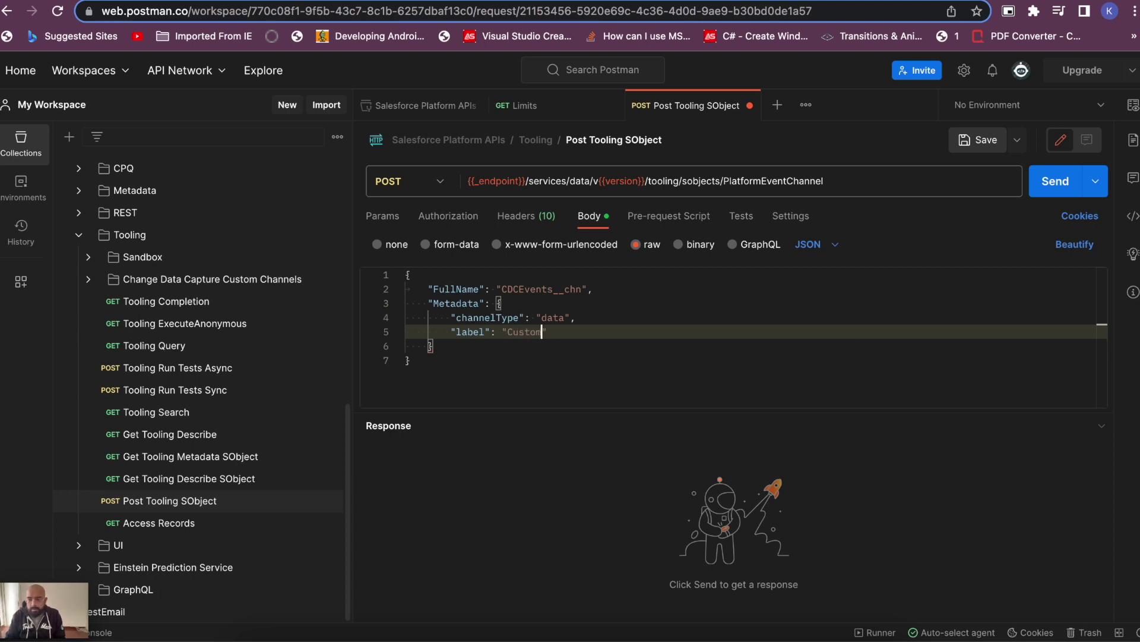
text(nel for the )
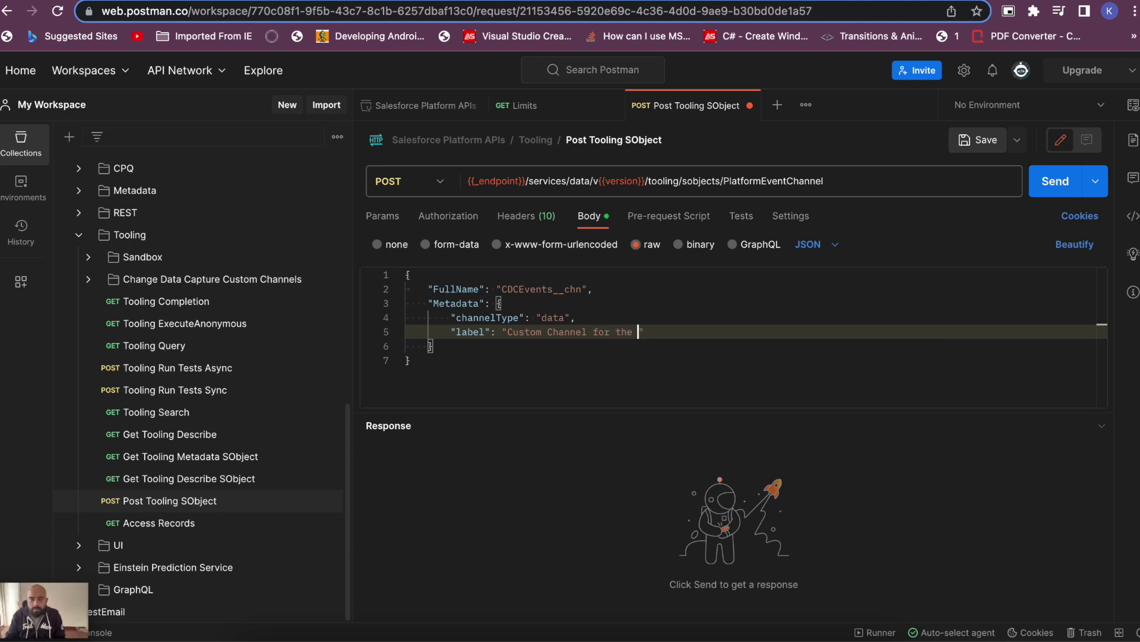
text(Demo)
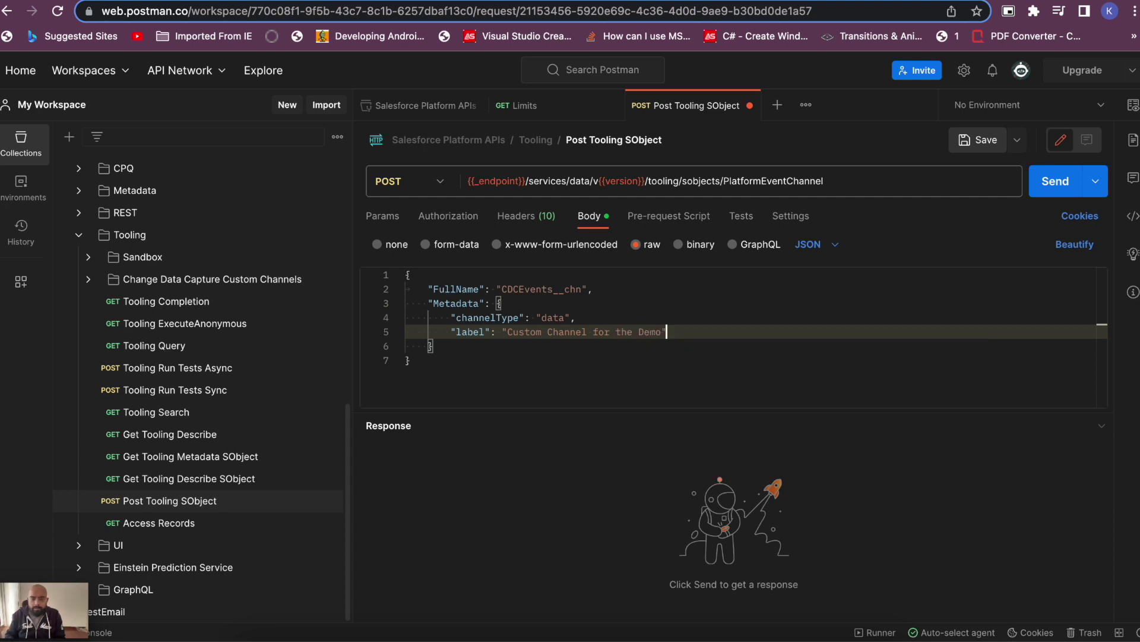
click(1102, 346)
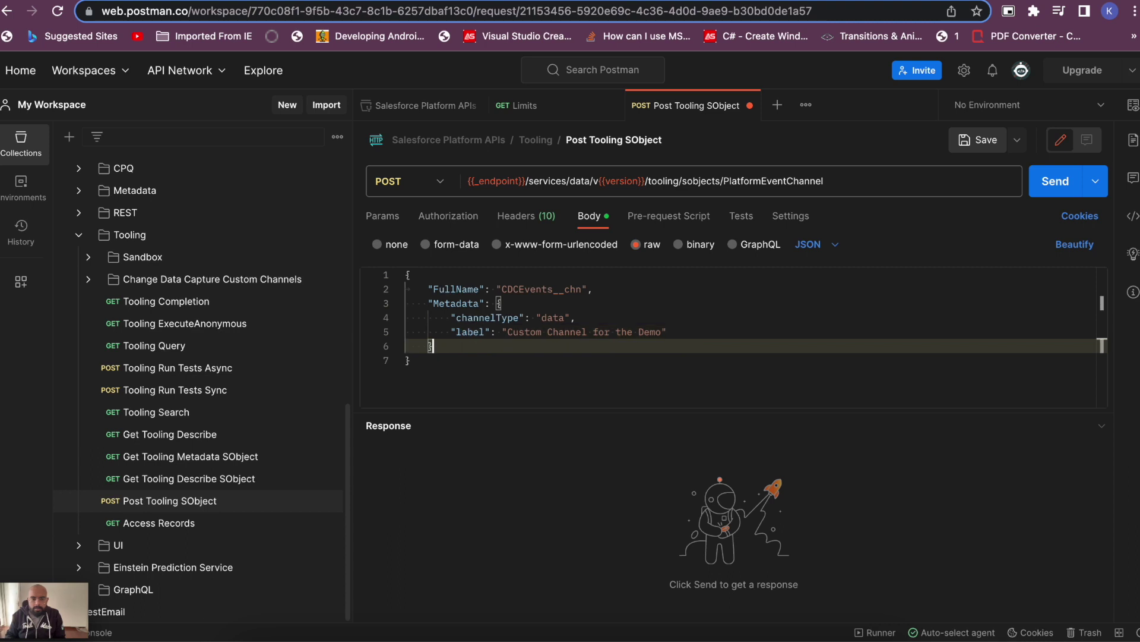
click(1103, 359)
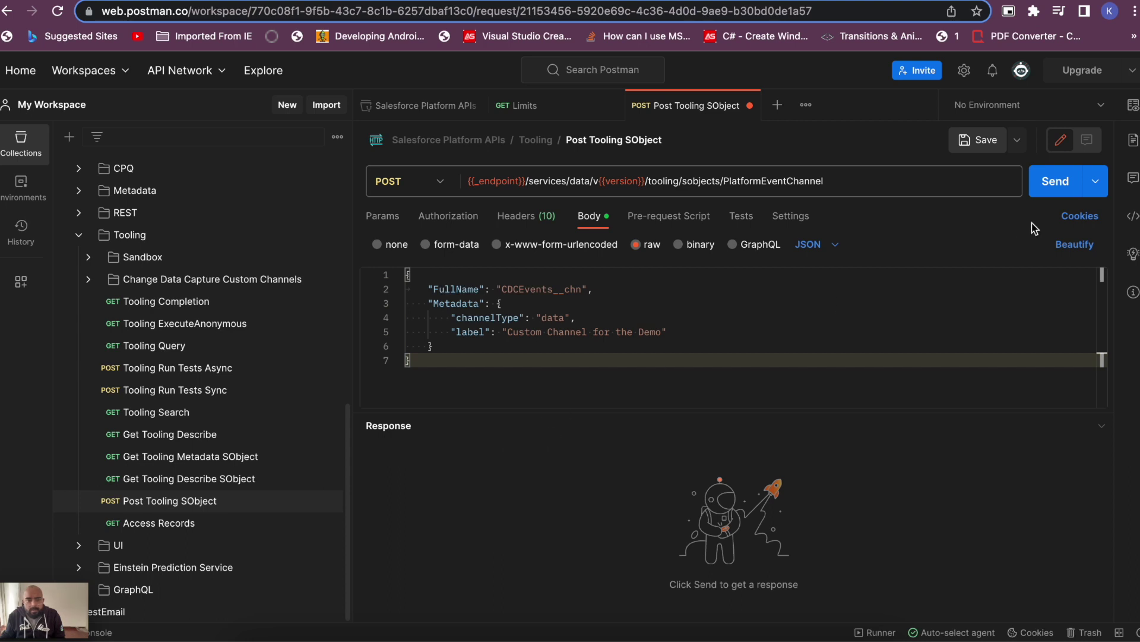
Send the channel request, select the returned id, and launch Sublime Text, dismissing its update notice.
click(1057, 186)
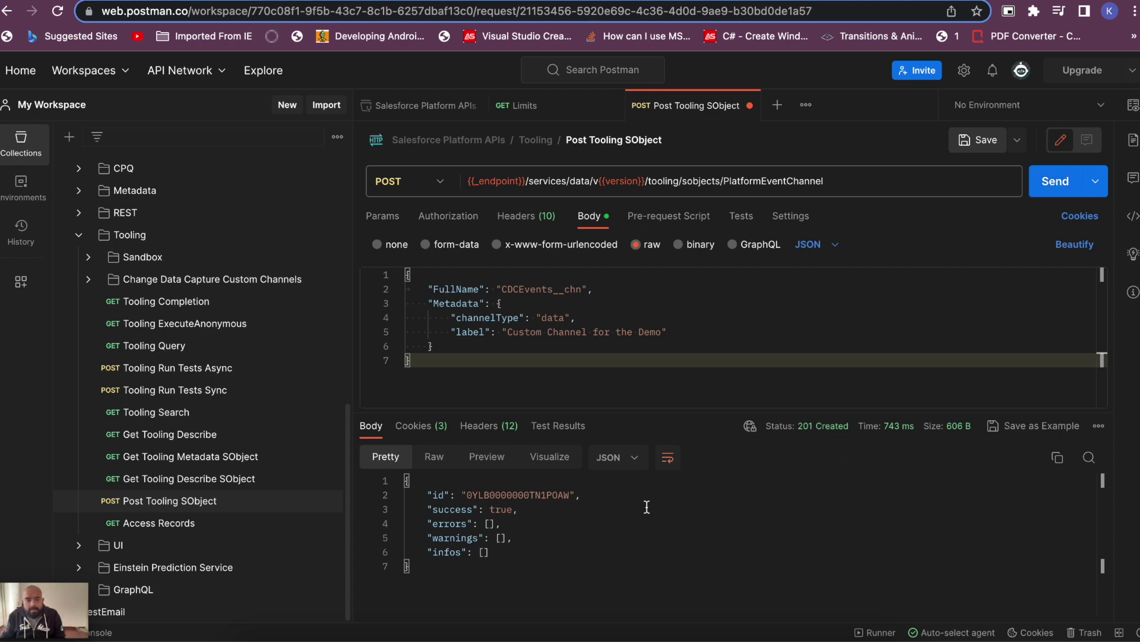
double_click(516, 495)
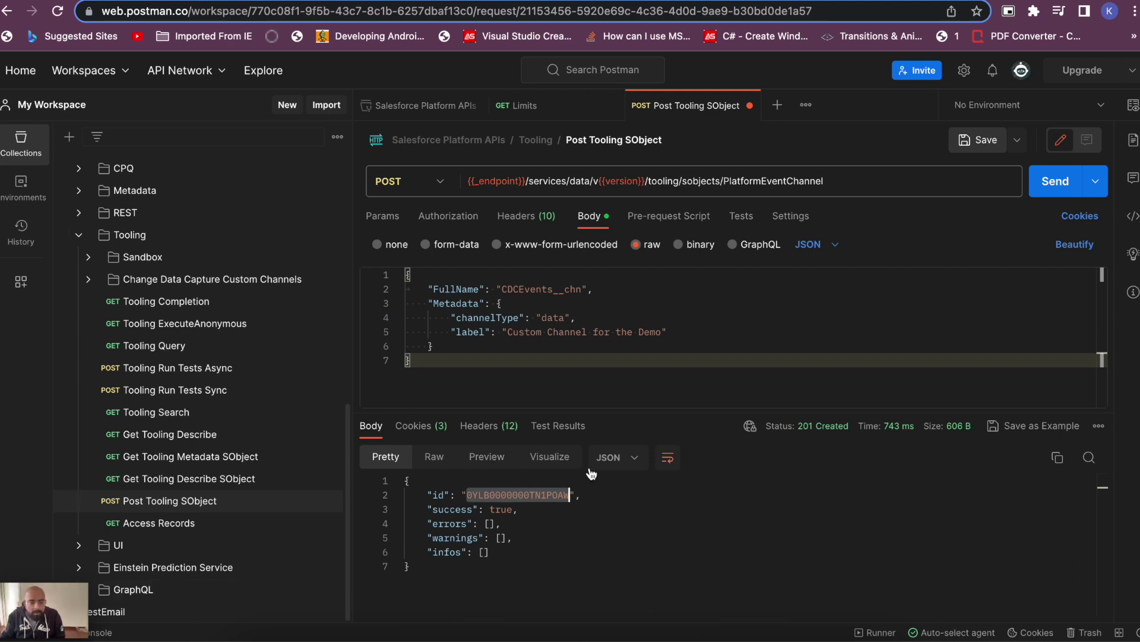
key(super+space)
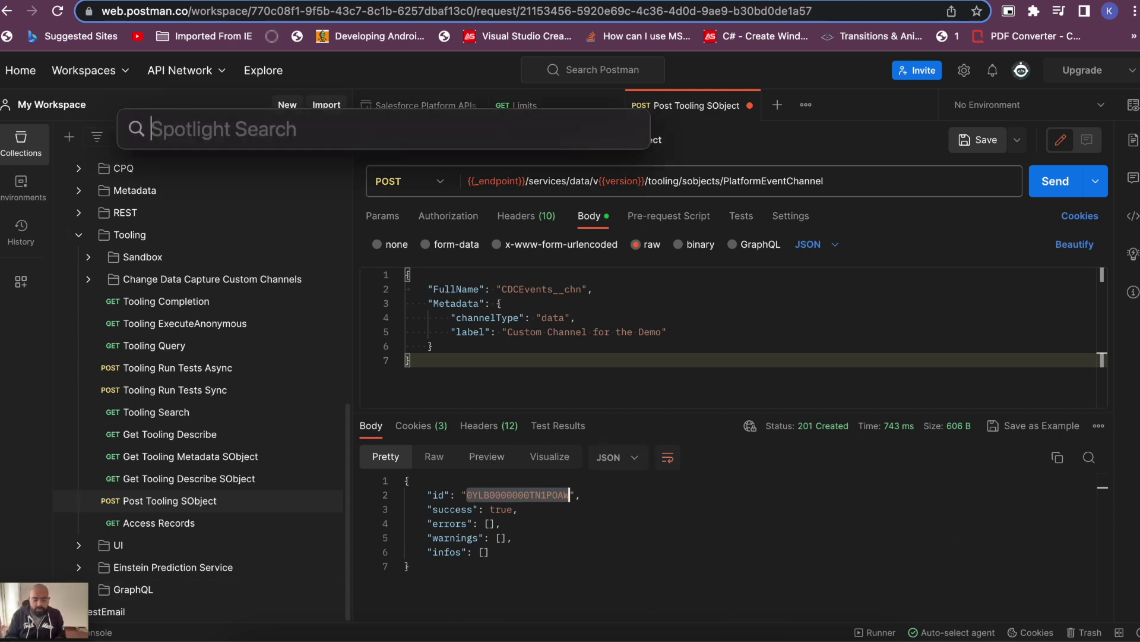
text(subli)
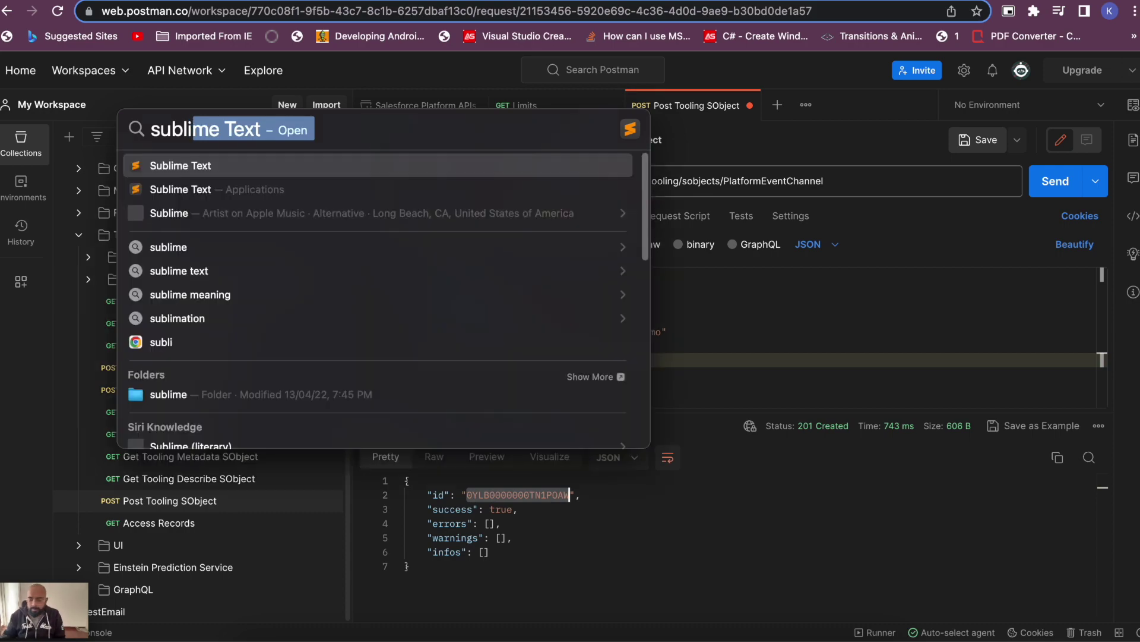
key(Return)
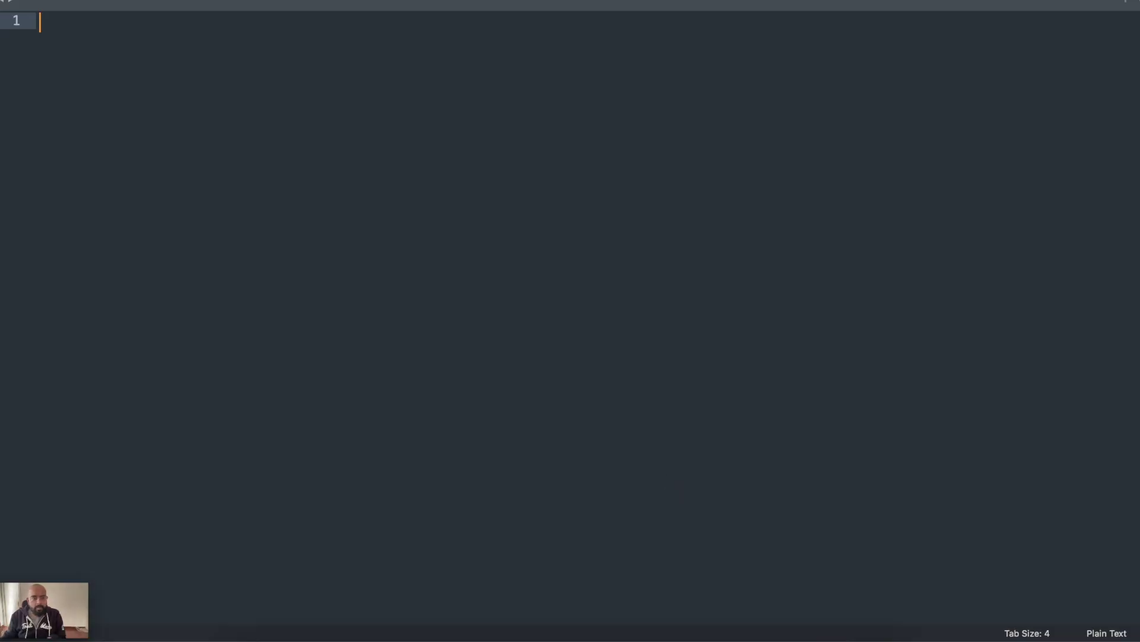
click(143, 50)
click(165, 54)
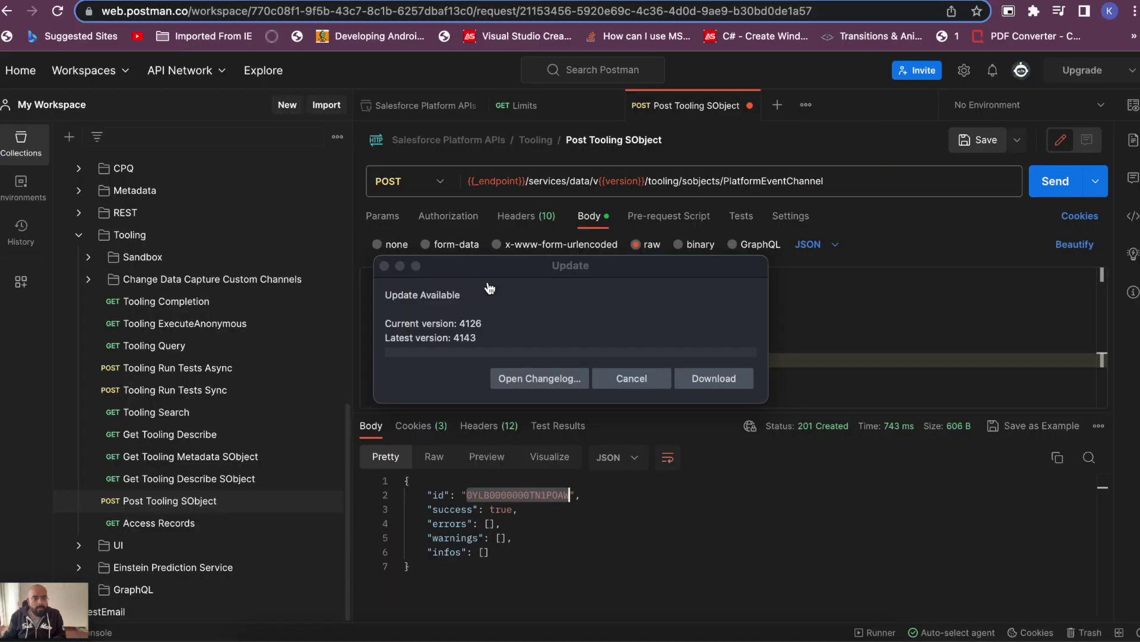
click(635, 379)
Back in Postman, reselect the new channel's id value in the 201 response.
key(super+Tab)
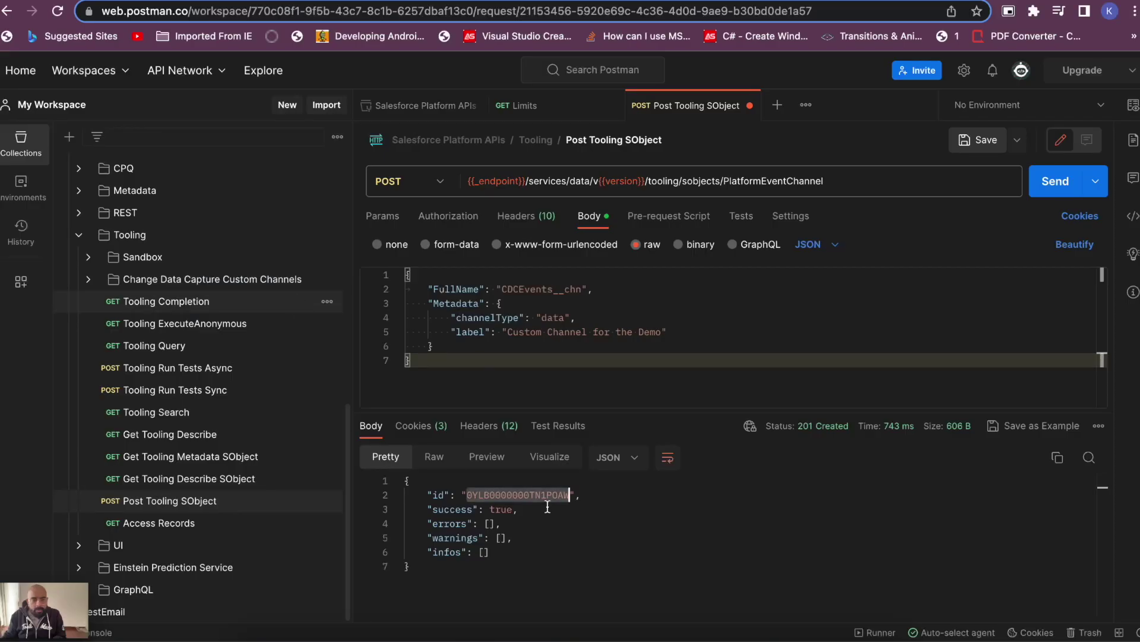
right_click(545, 494)
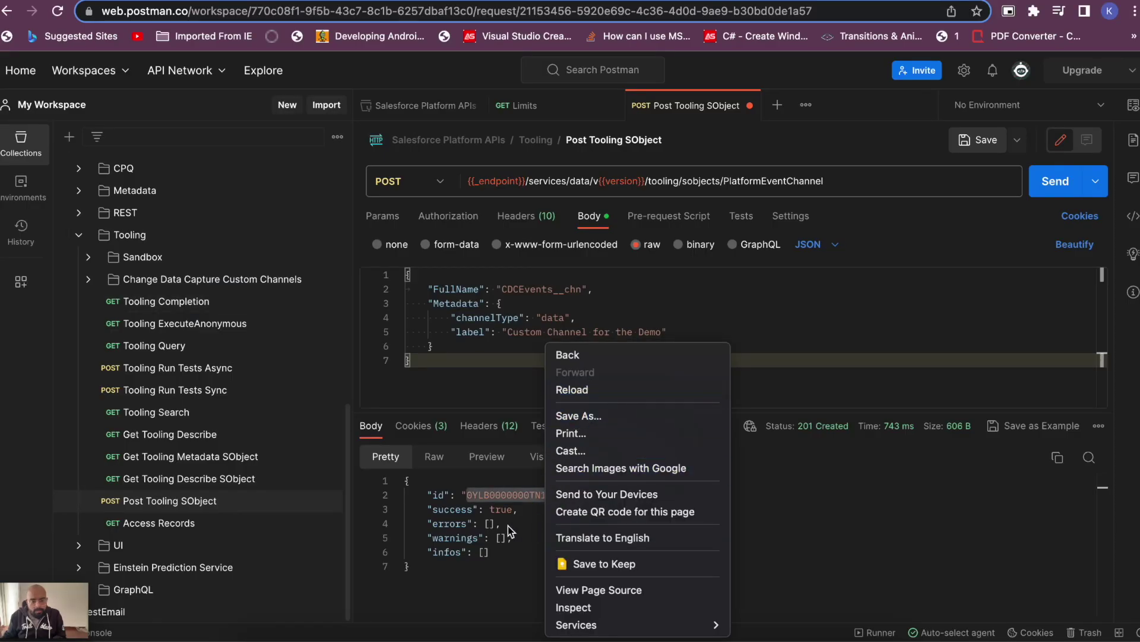
click(515, 502)
double_click(499, 495)
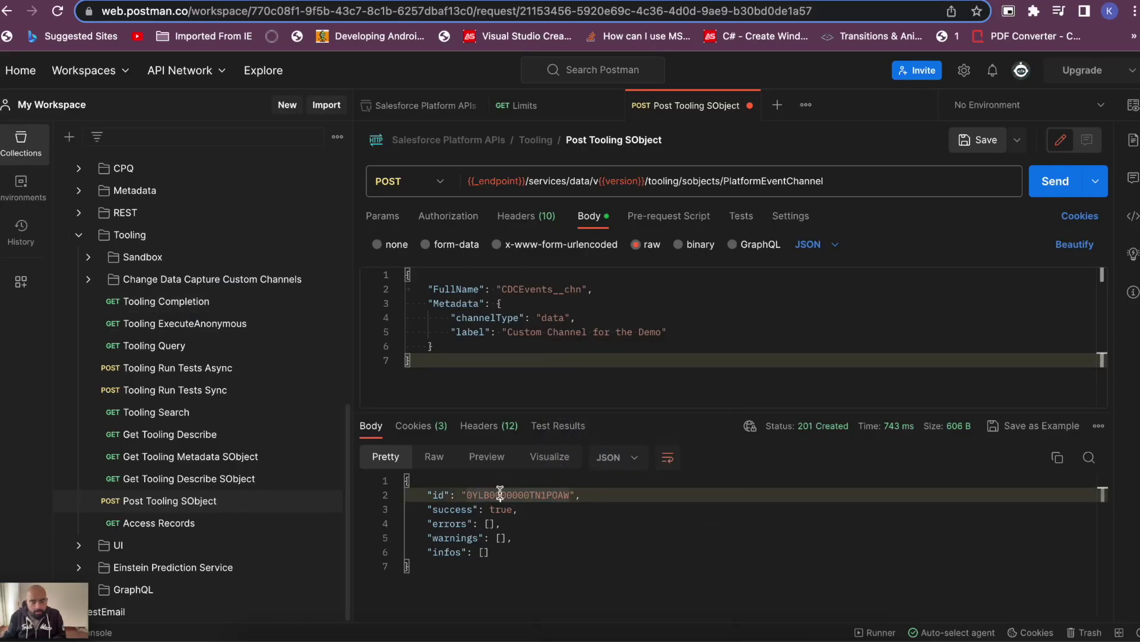
Paste the channel id into Sublime Text noted as 'Custom Channel', then switch to the Salesforce org.
key(super+Tab)
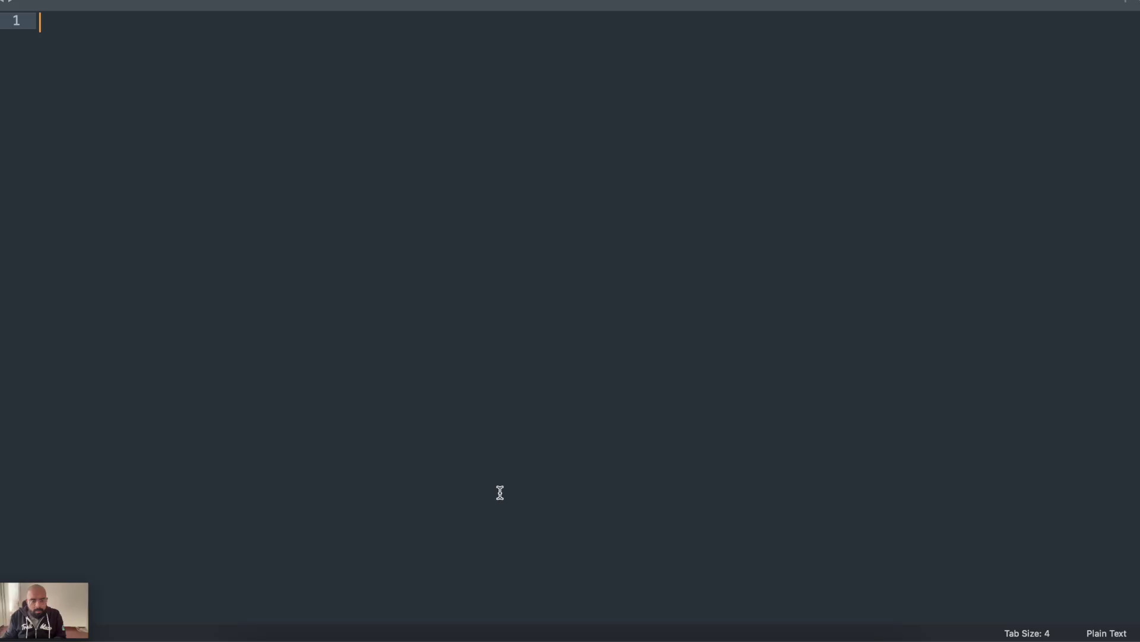
text(0YLB0000000TN1POAW)
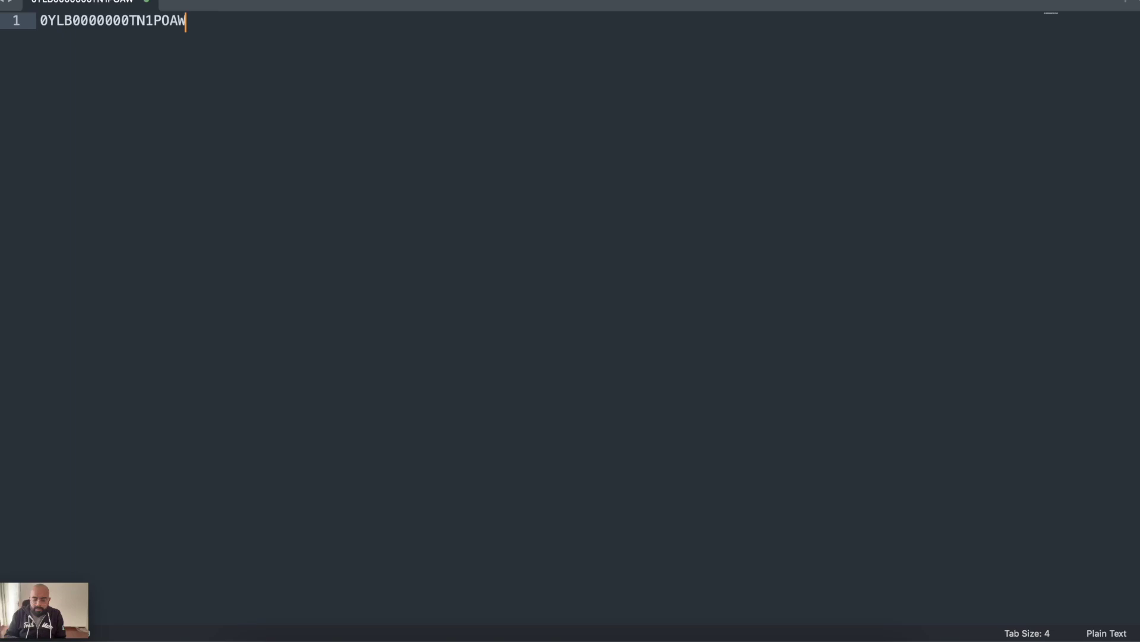
text(Custom Ch)
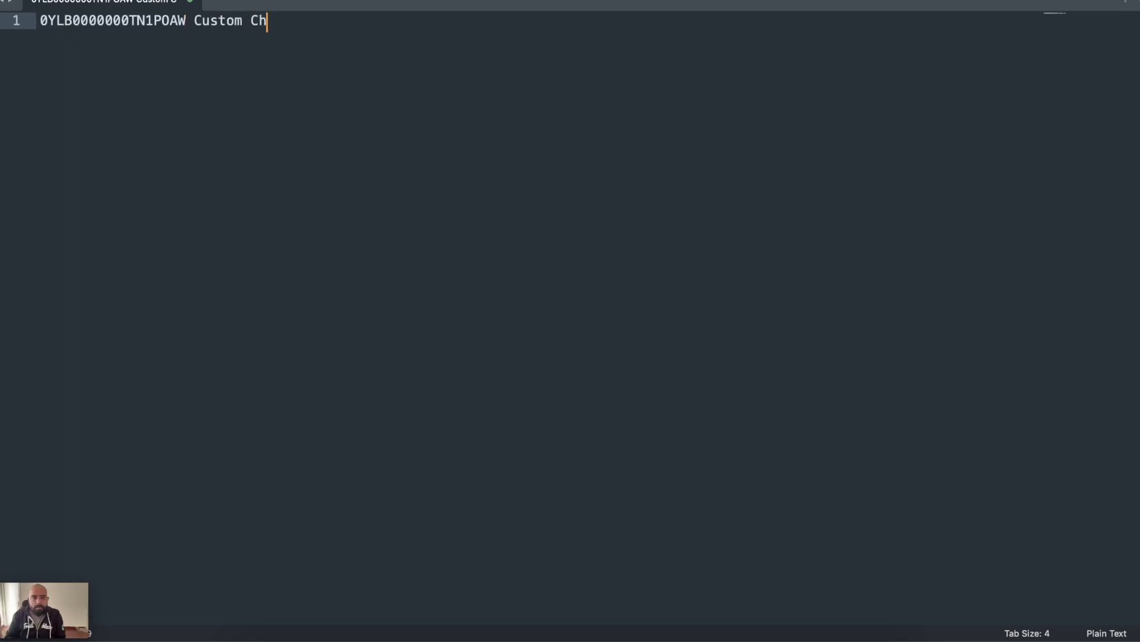
text(annel)
key(Return)
key(Return)
key(super+Tab)
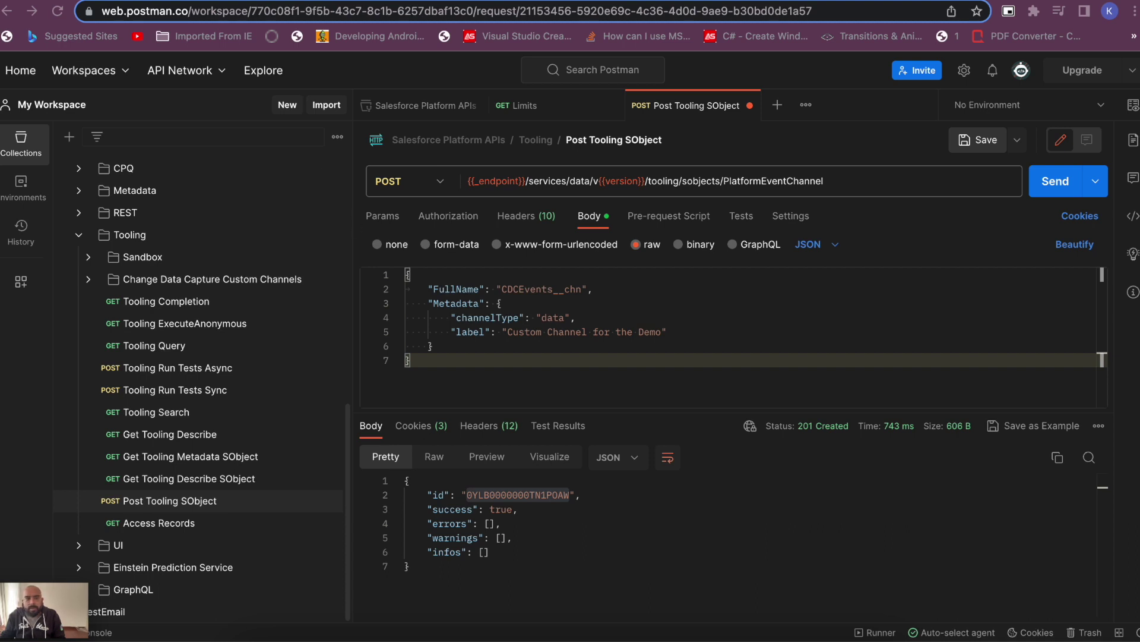
key(ctrl+Tab)
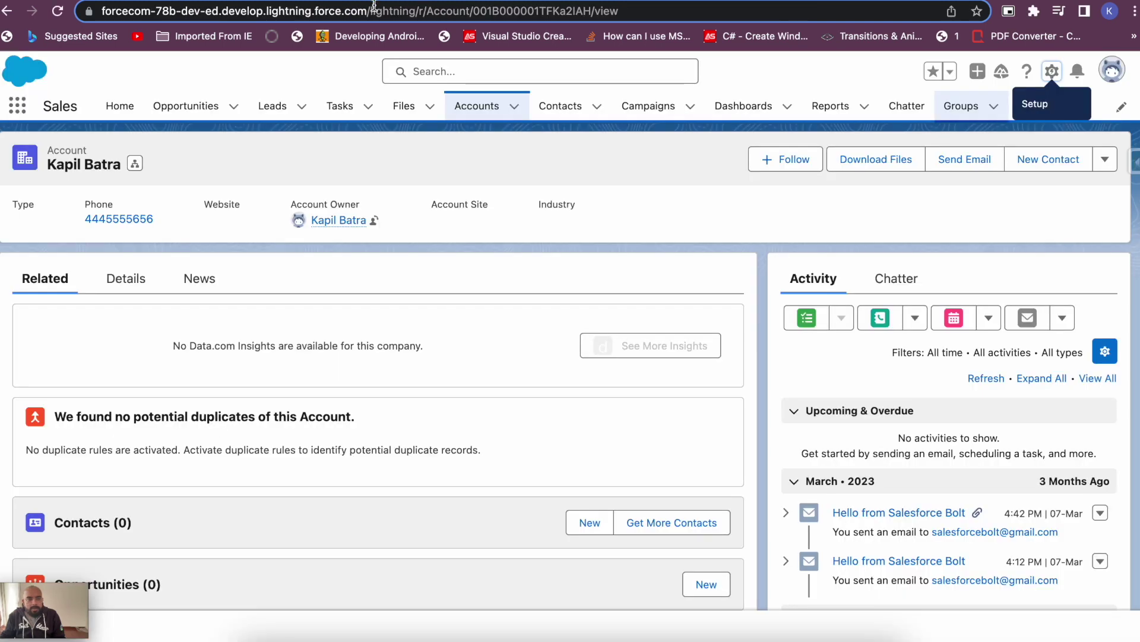
Go to Object Manager, choose Account, and list its Fields & Relationships.
key(ctrl+Tab)
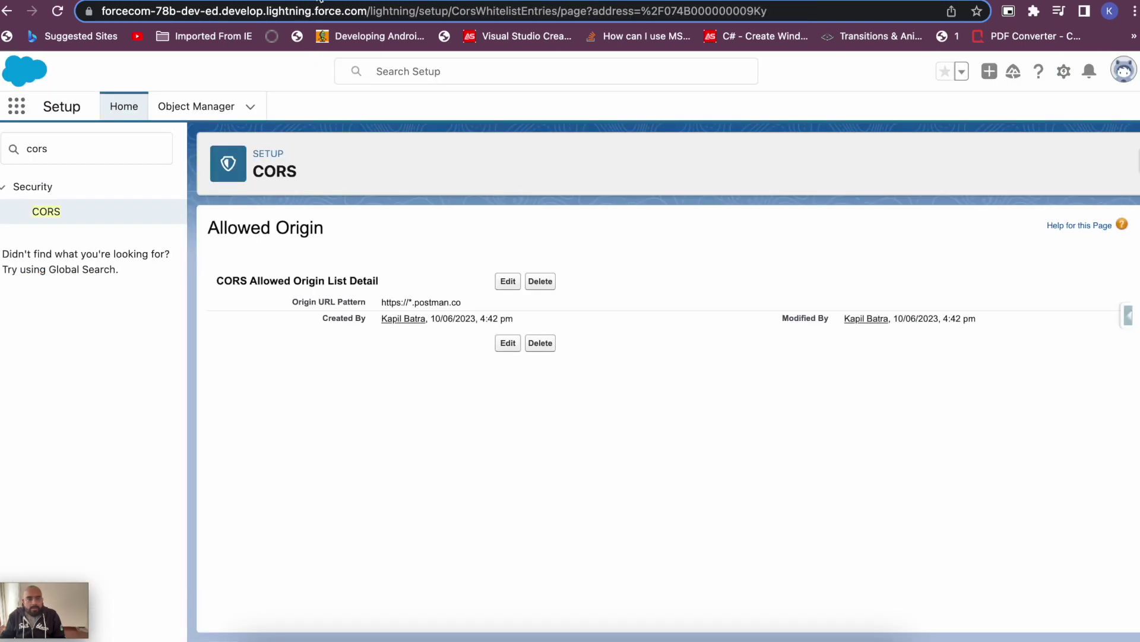
click(199, 110)
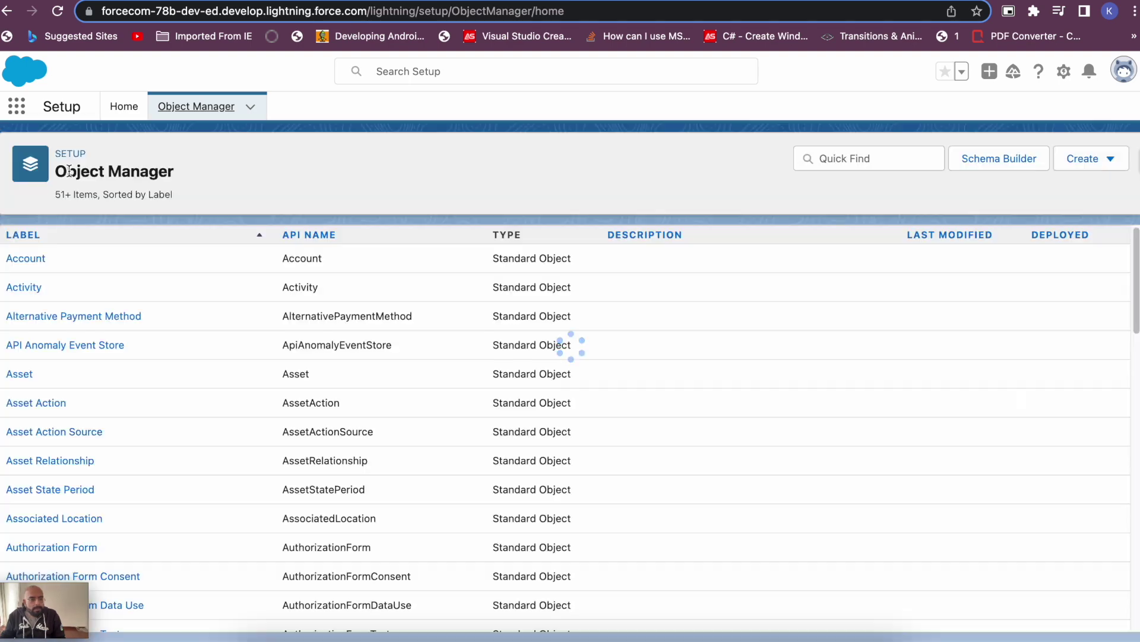
click(21, 257)
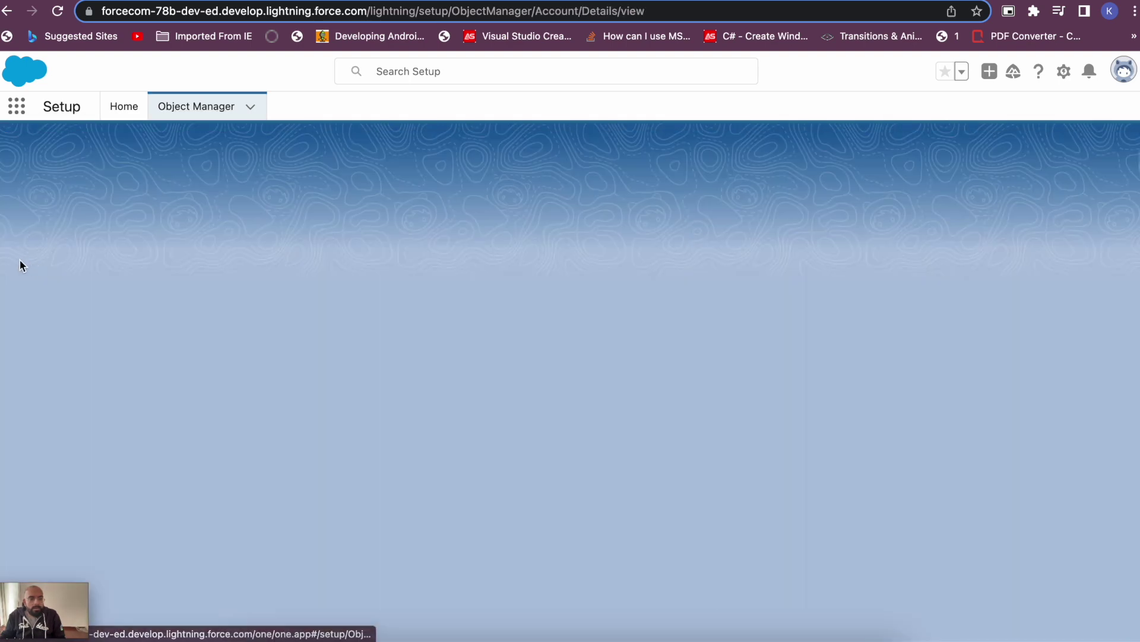
click(84, 264)
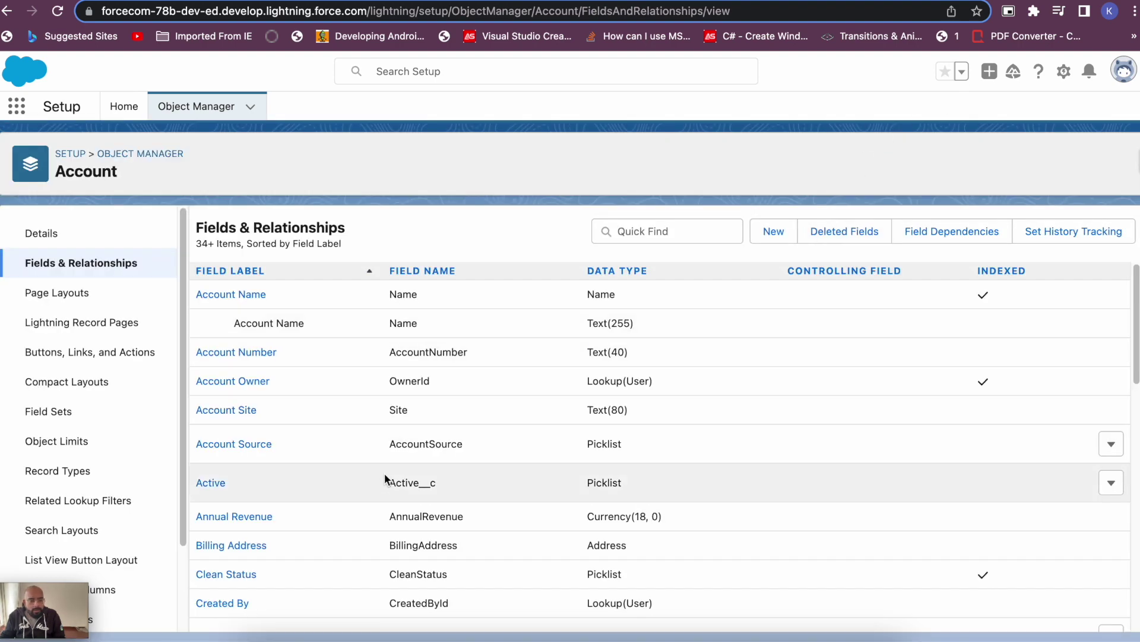
scroll(550, 497, down, 14)
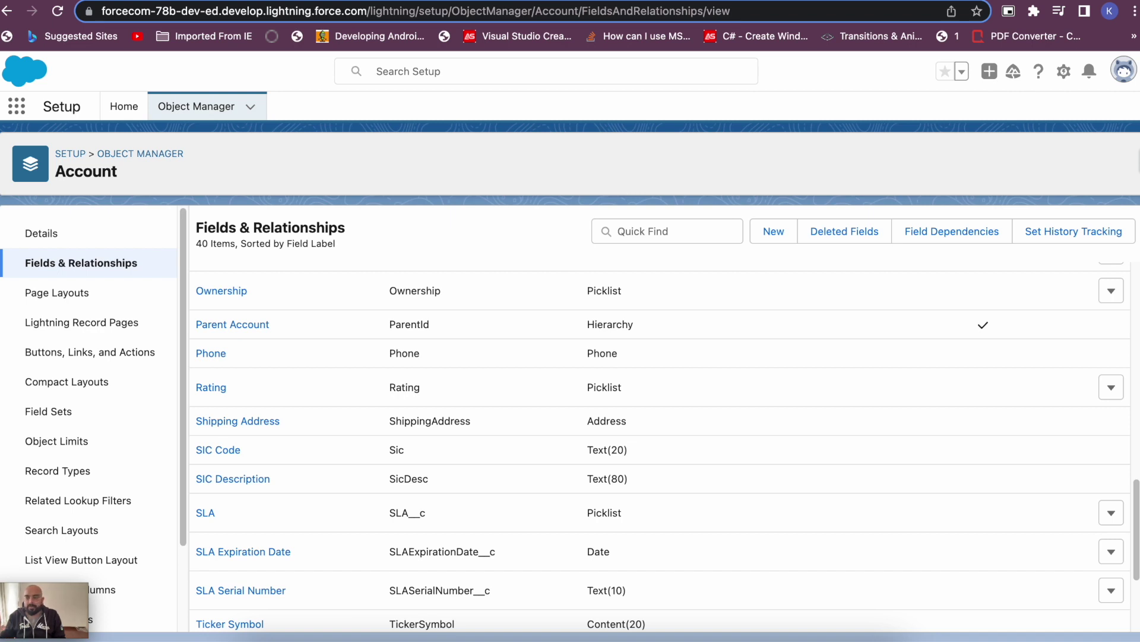
Start a new custom Account field with data type Auto Number.
click(772, 233)
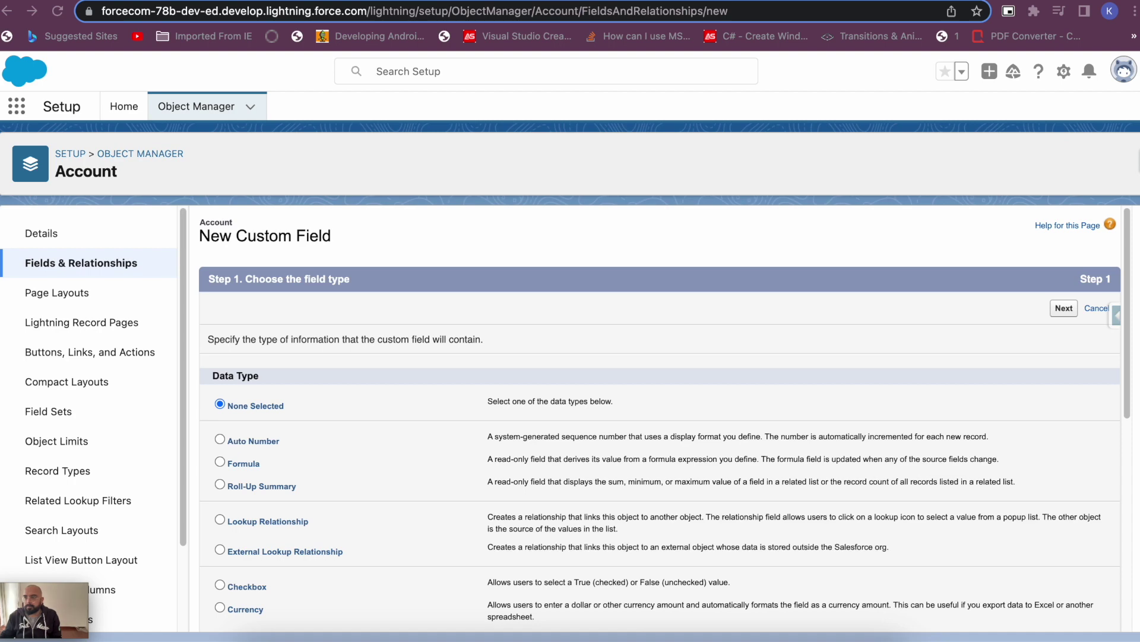
scroll(483, 454, down, 3)
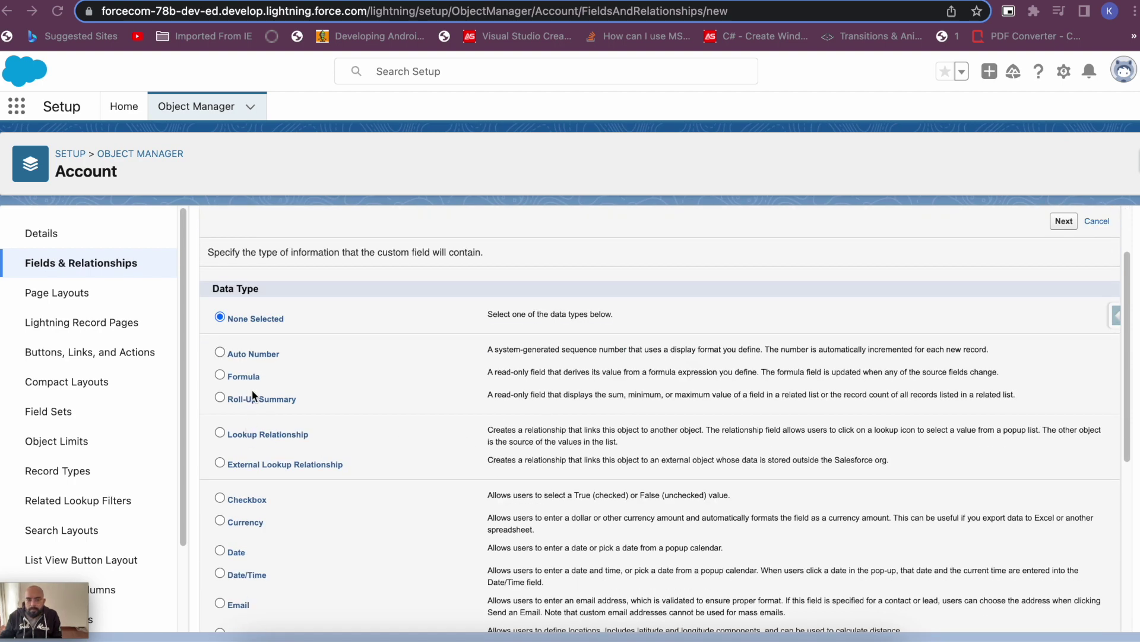
key(Tab)
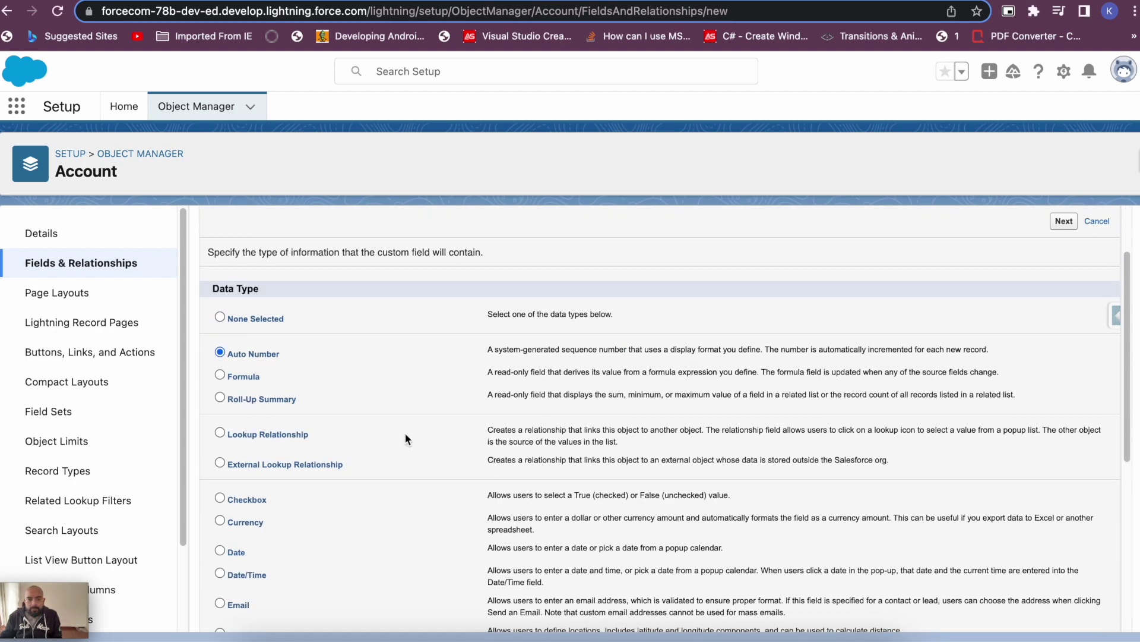
scroll(475, 487, down, 10)
click(1063, 613)
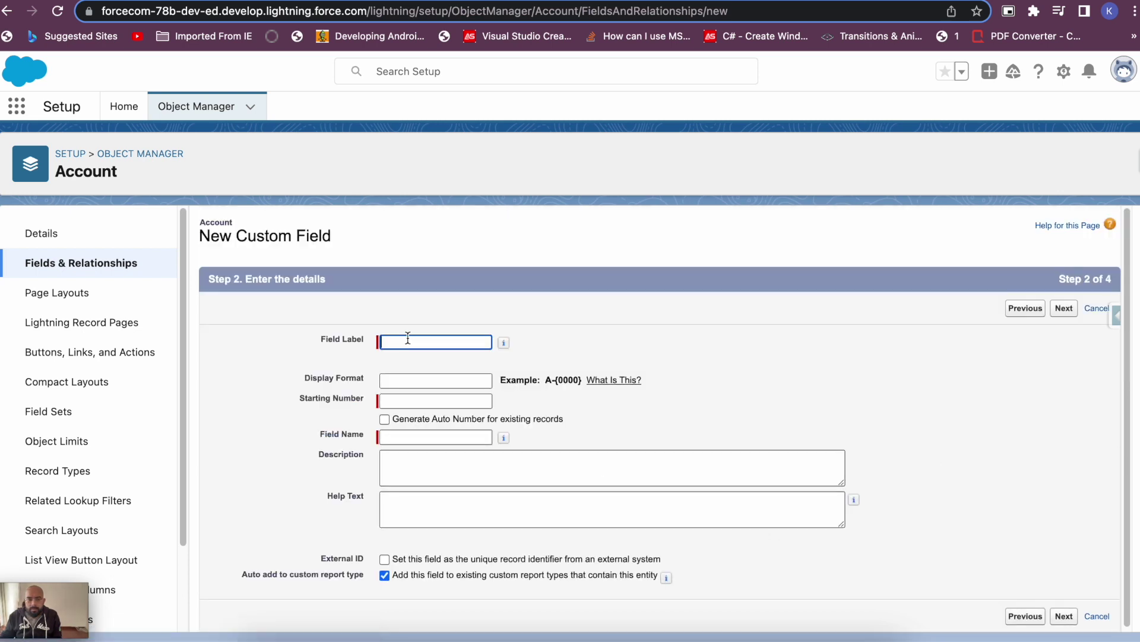
Label the field Account Number, with starting number 0, numbering existing records too.
click(407, 337)
text(Accou)
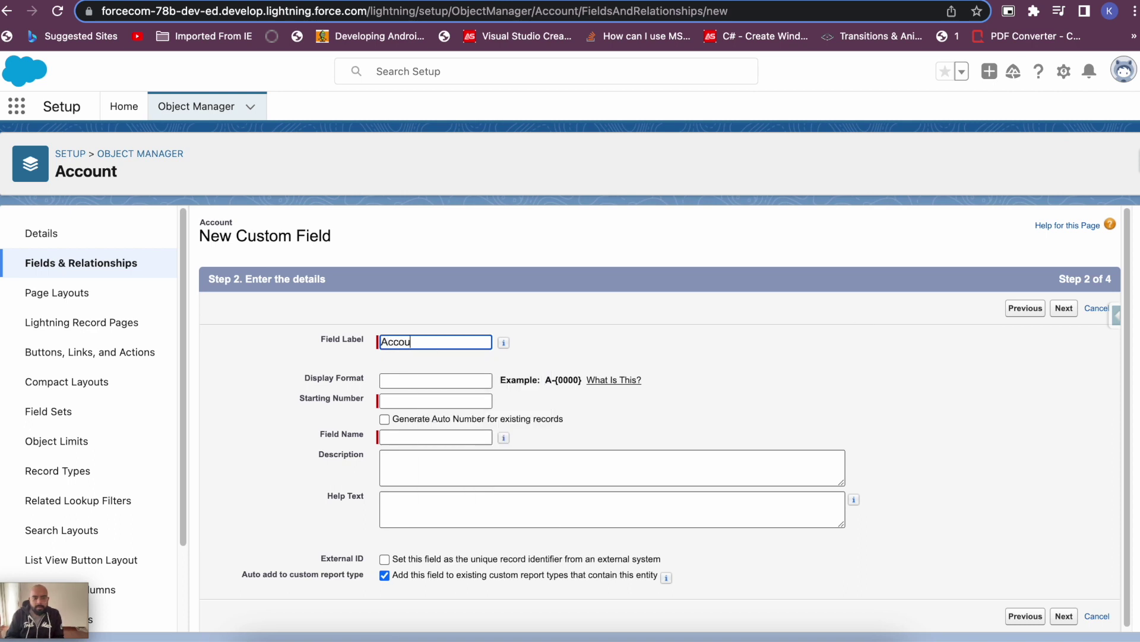
text(nt Number)
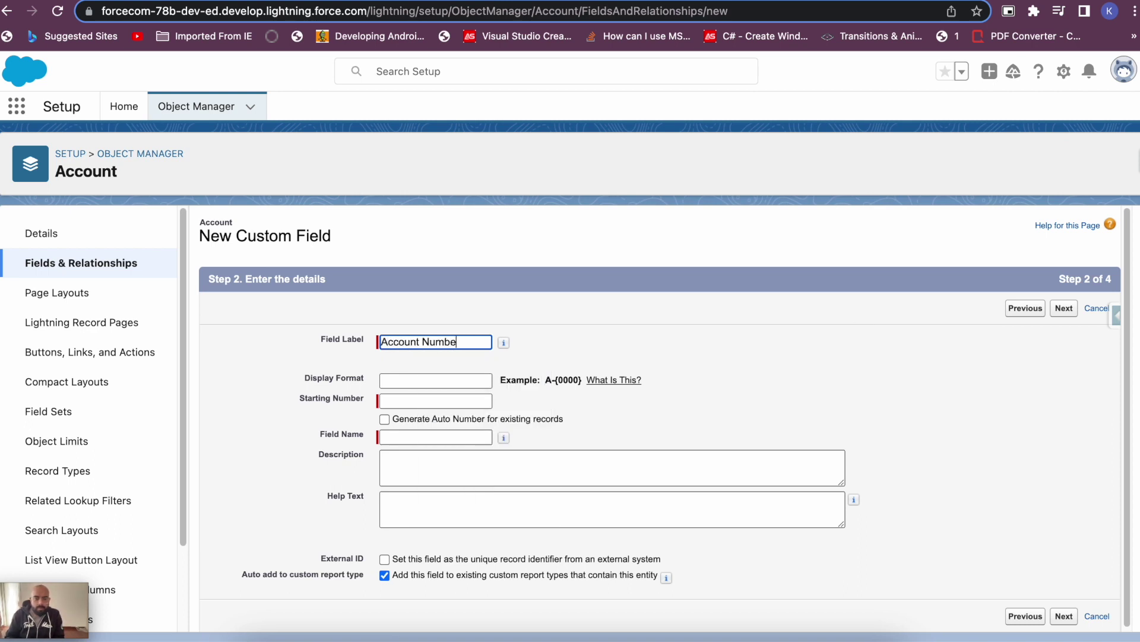
key(Tab)
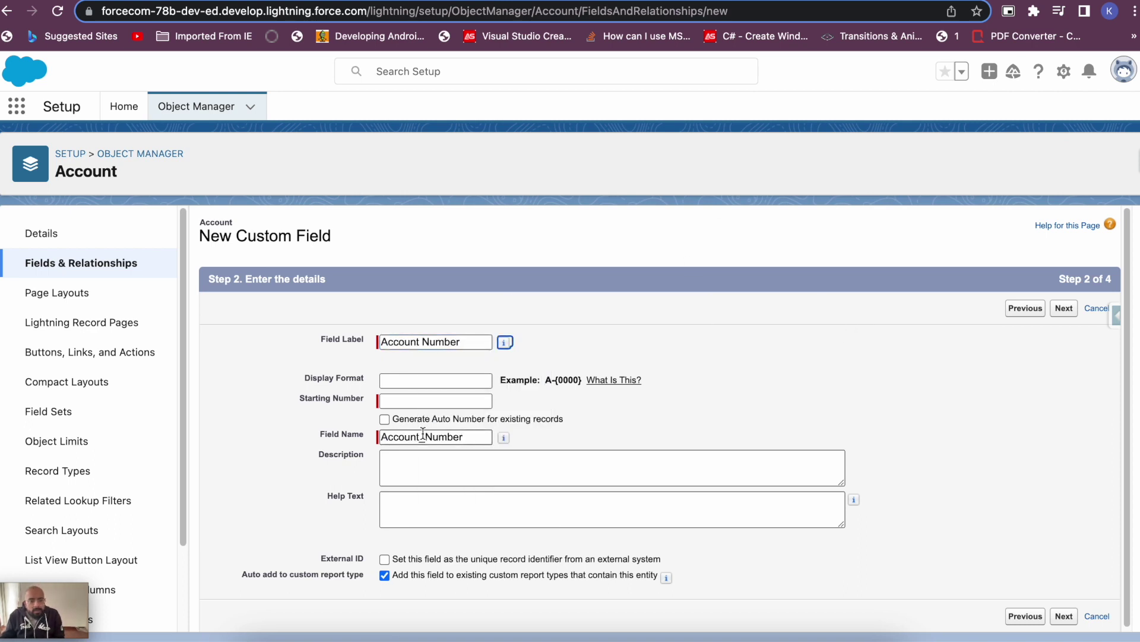
click(434, 399)
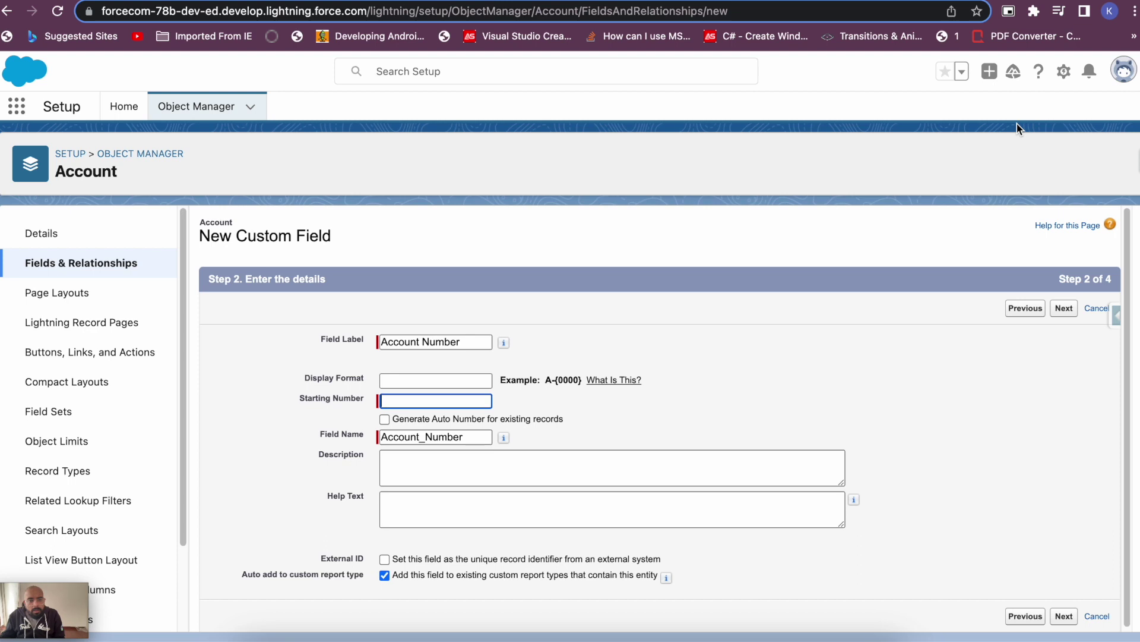
text(0)
click(385, 419)
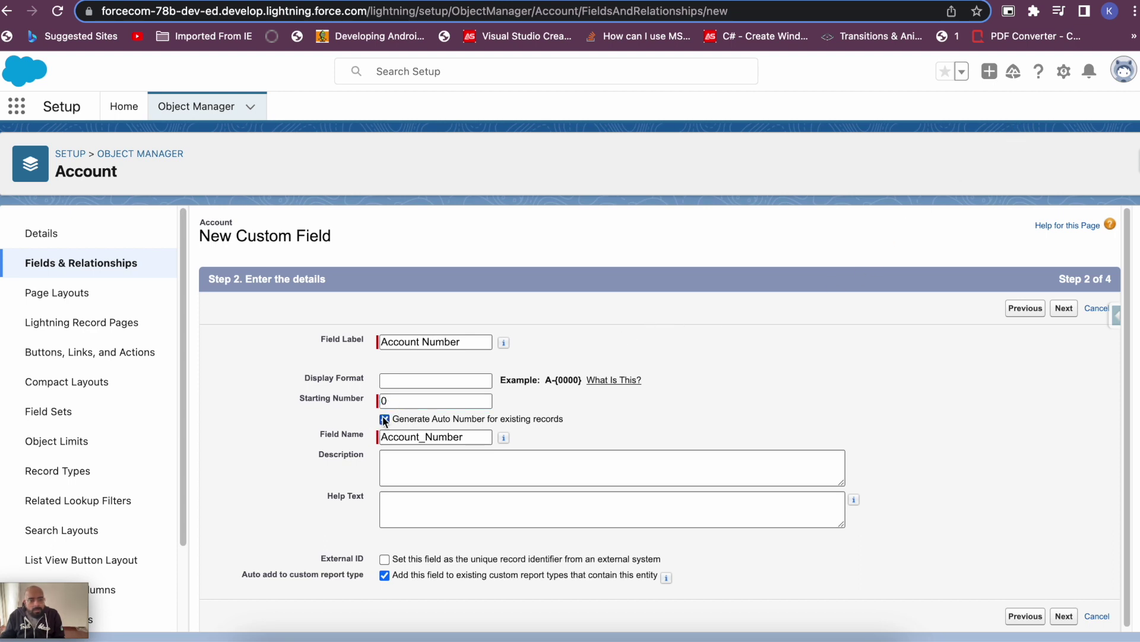
scroll(381, 433, down, 1)
Make Account Number visible to all profiles, keep all page layouts, save, and confirm numbering.
click(1067, 616)
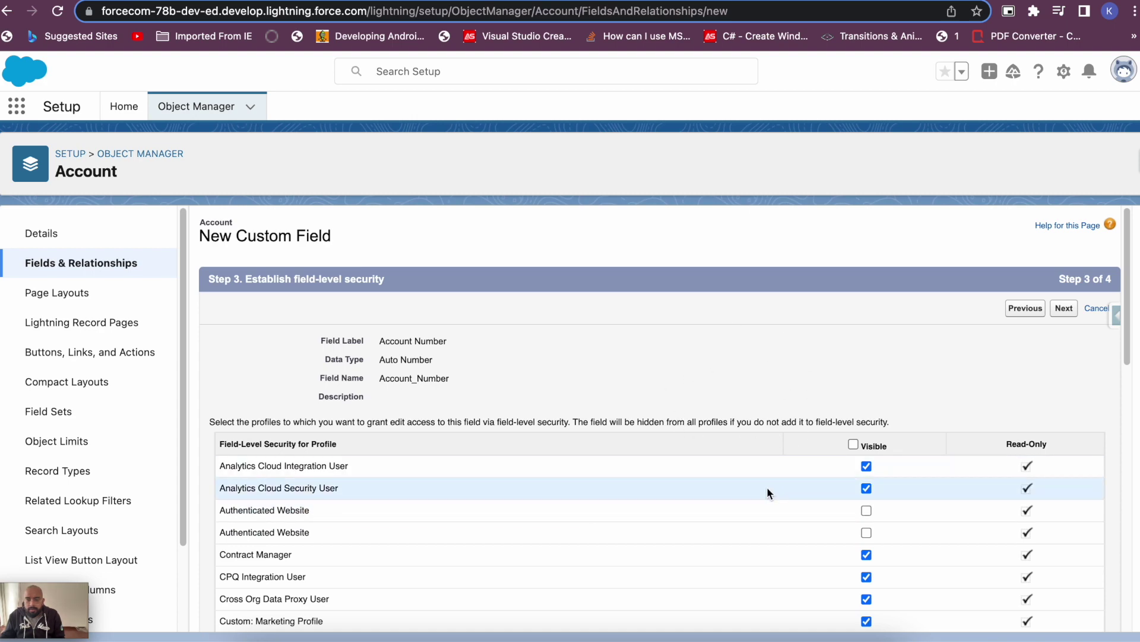
scroll(768, 488, down, 5)
scroll(769, 495, down, 5)
scroll(769, 504, up, 10)
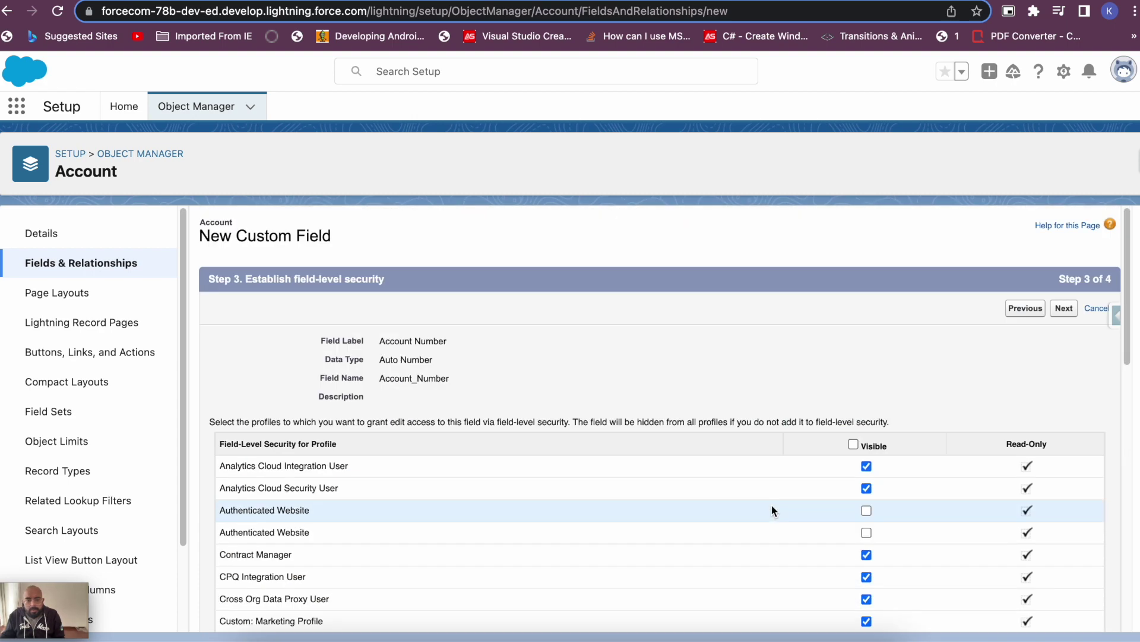
click(873, 441)
click(1064, 308)
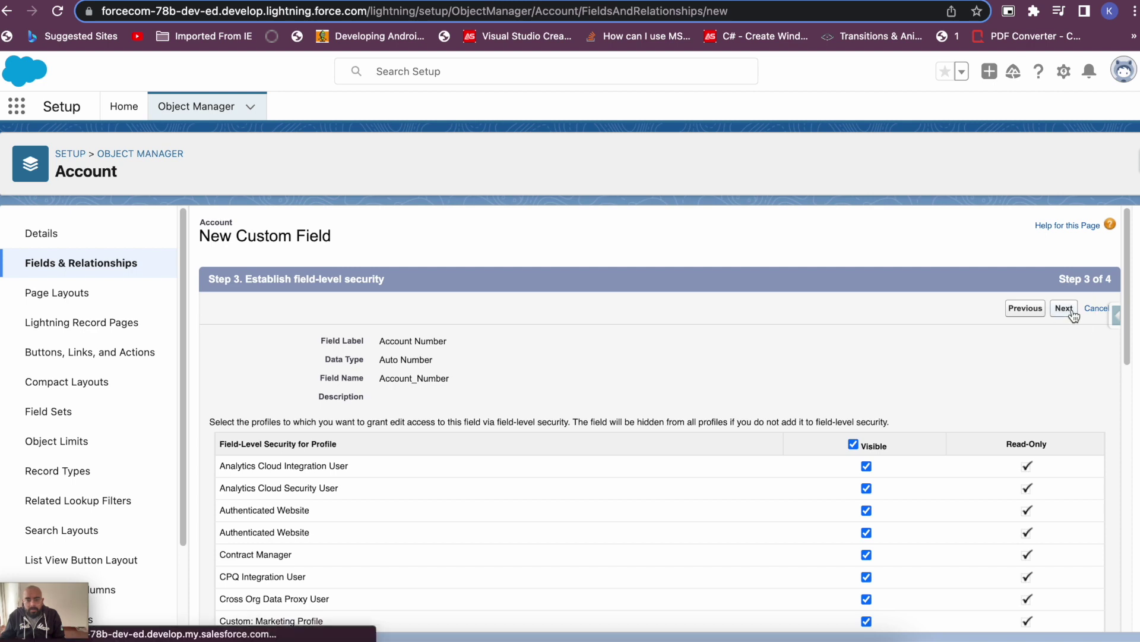
click(1071, 313)
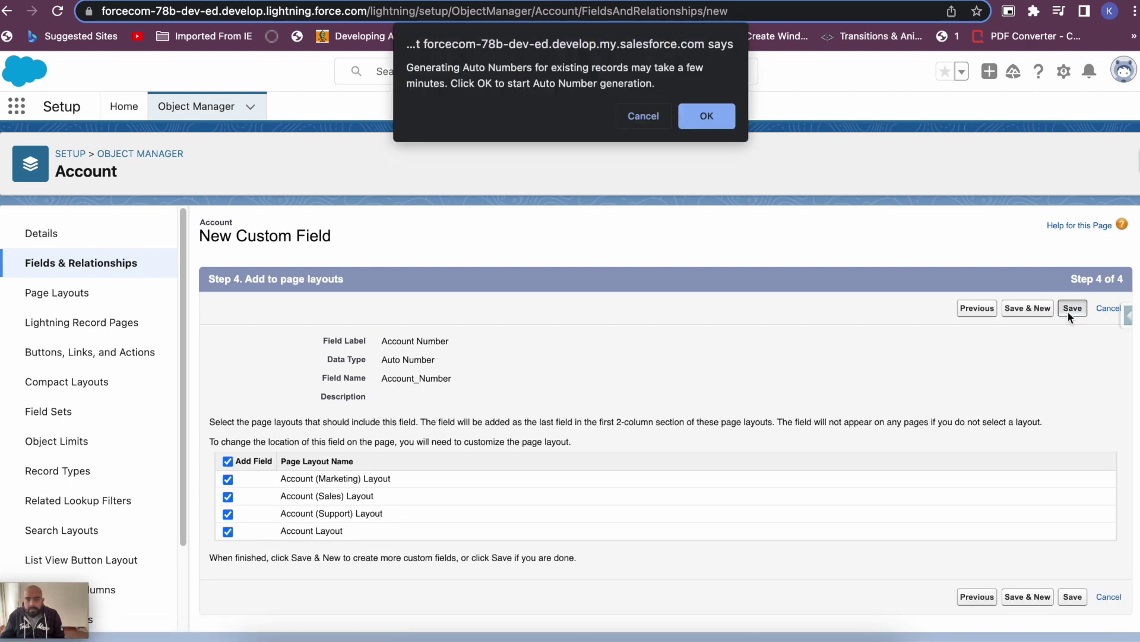
click(713, 121)
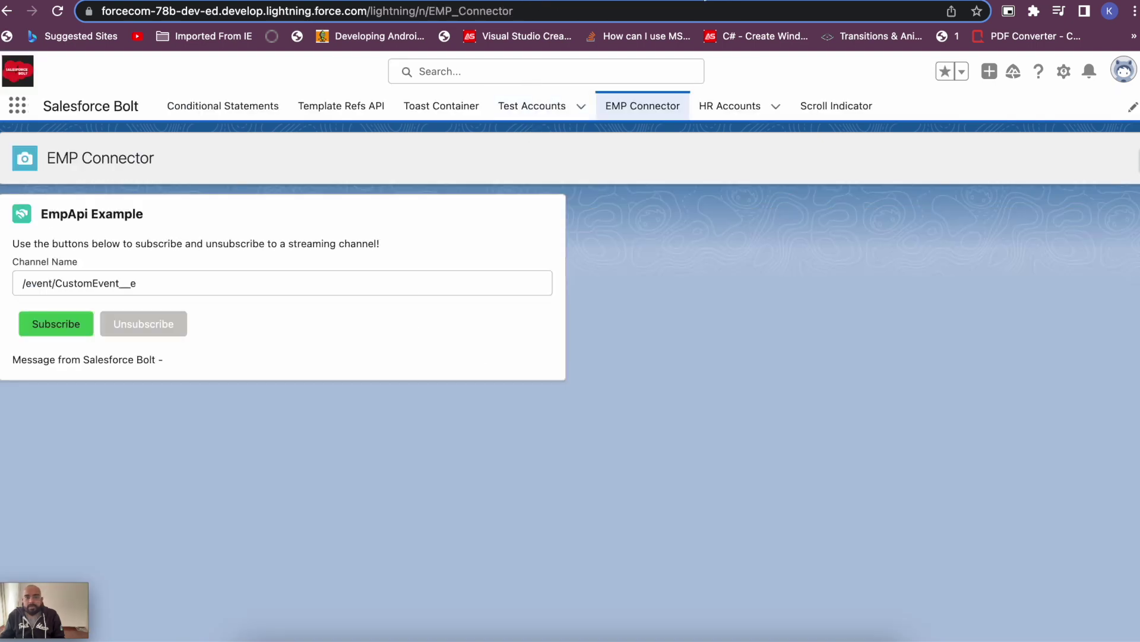
Switch to the Postman 'Post Tooling SObject' browser tab.
click(683, 1)
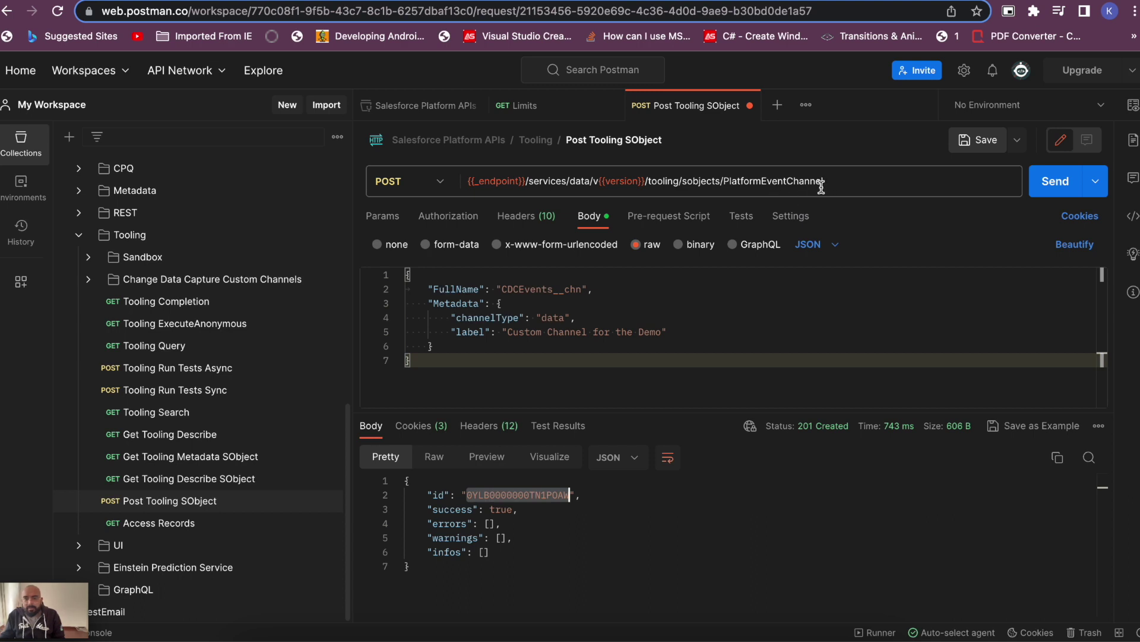
Change the request endpoint to tooling/sobjects/PlatformEventChannelMember.
click(856, 181)
text(M)
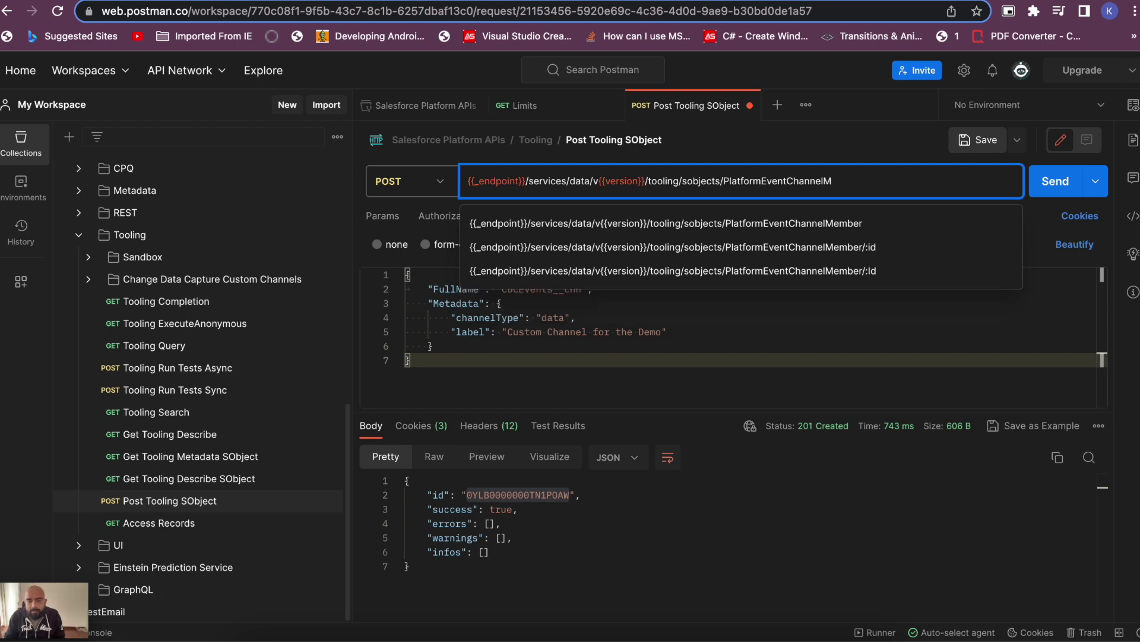
key(Down)
key(Return)
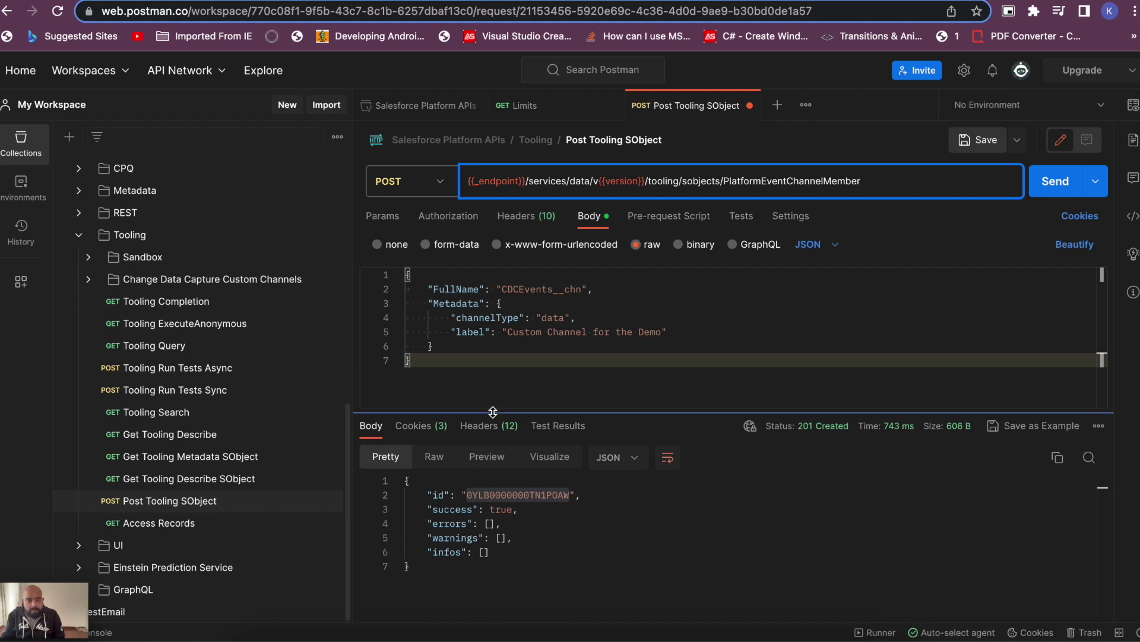
Edit the body's FullName value to CDCEvents_chn_AccountChangeEvent.
click(510, 304)
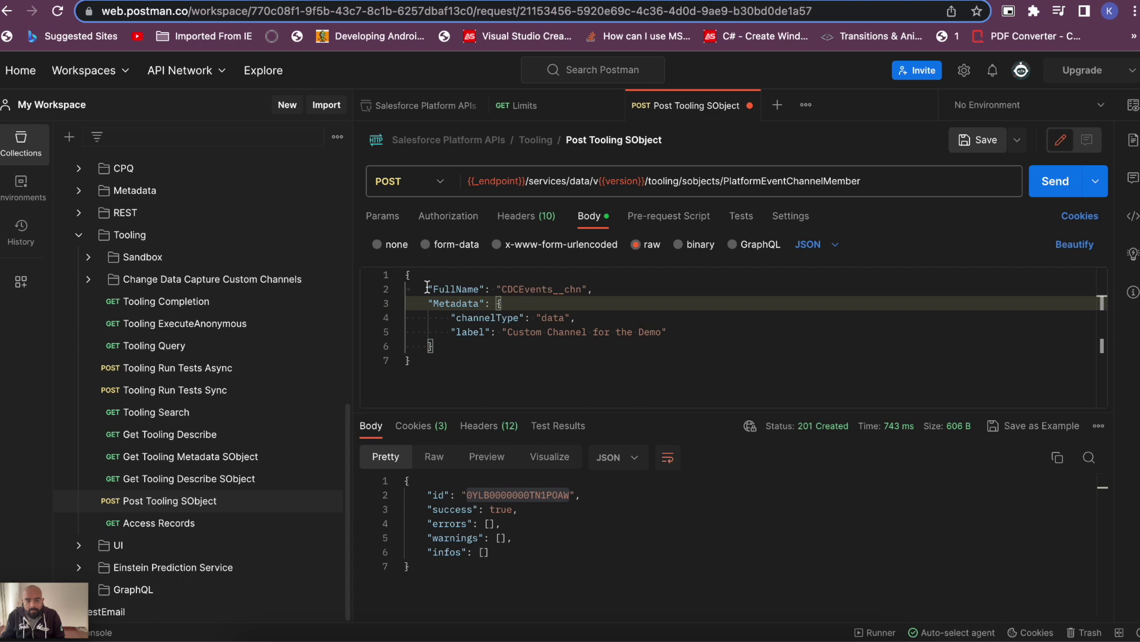
click(554, 289)
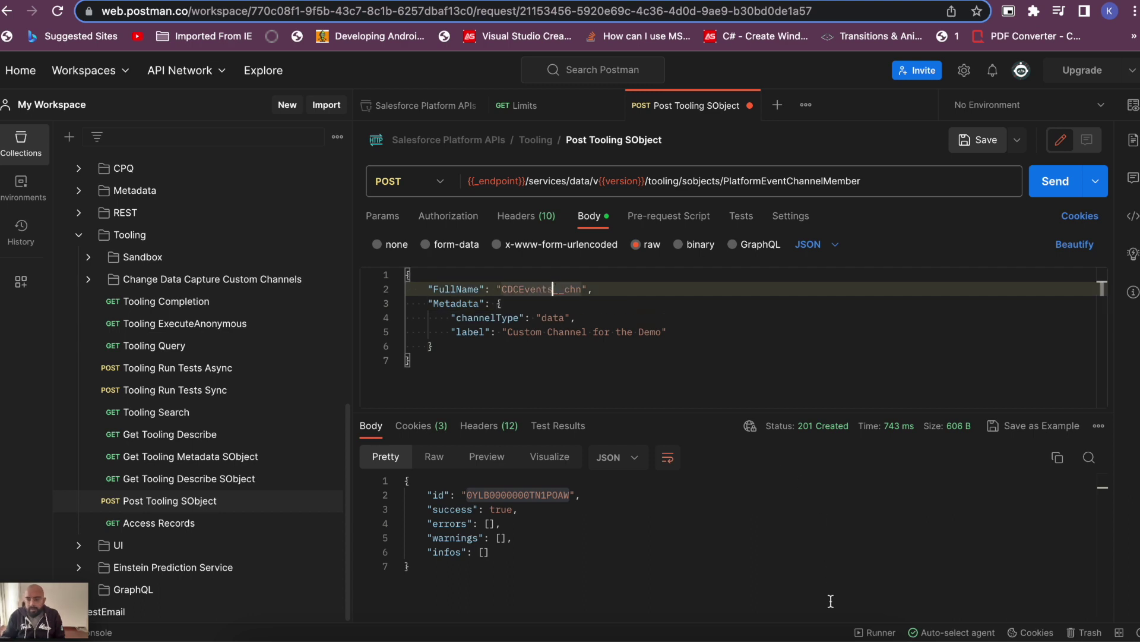
key(Right)
key(Right)
key(Left)
key(Left)
key(Right)
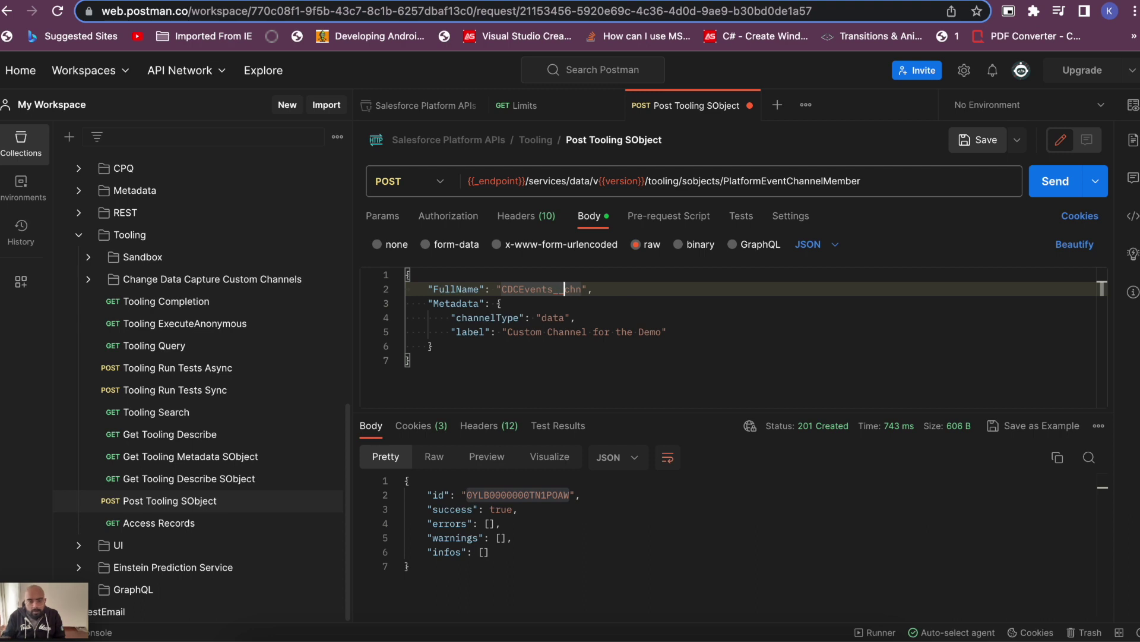
key(BackSpace)
key(Right)
key(Right)
key(Right)
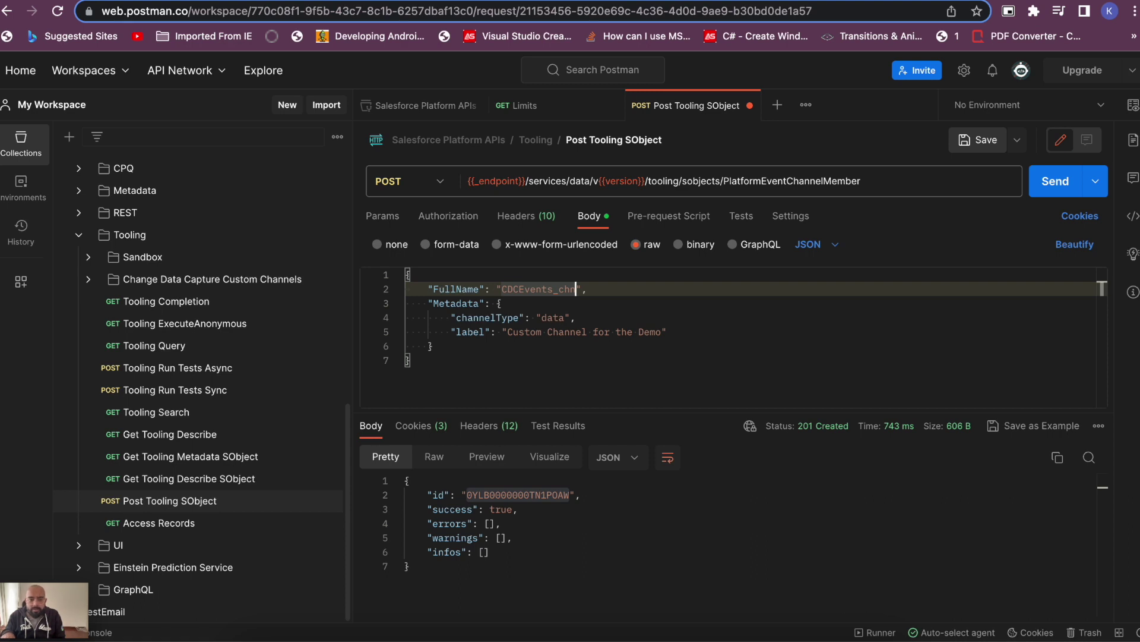
text("CDCEvents_chn_)
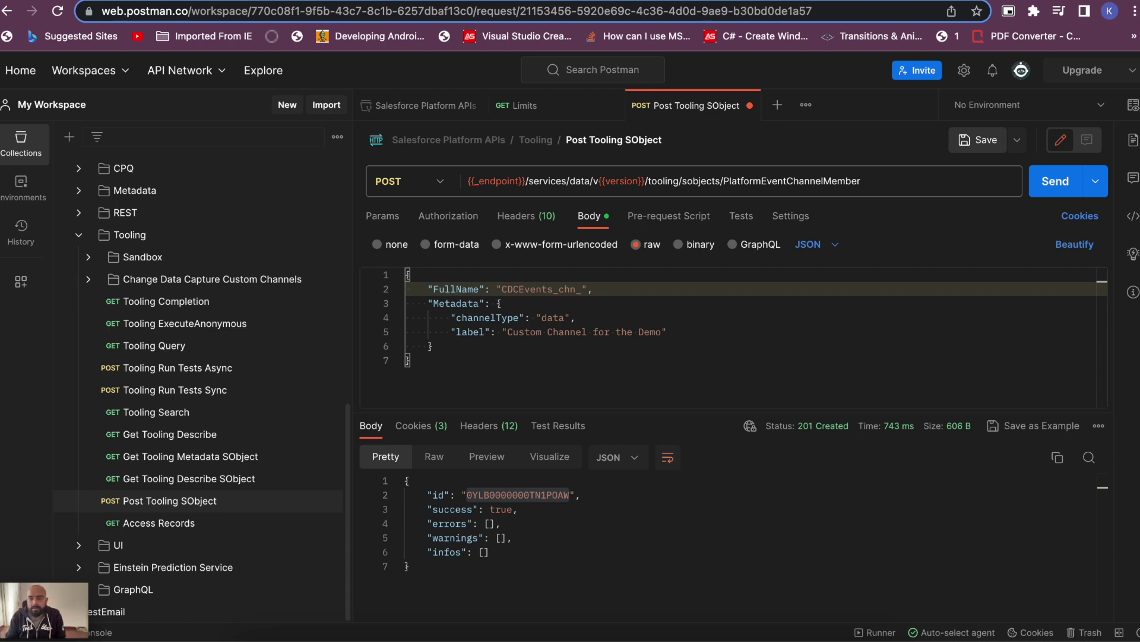
text(Acco)
text(unt)
text(ChangeEv)
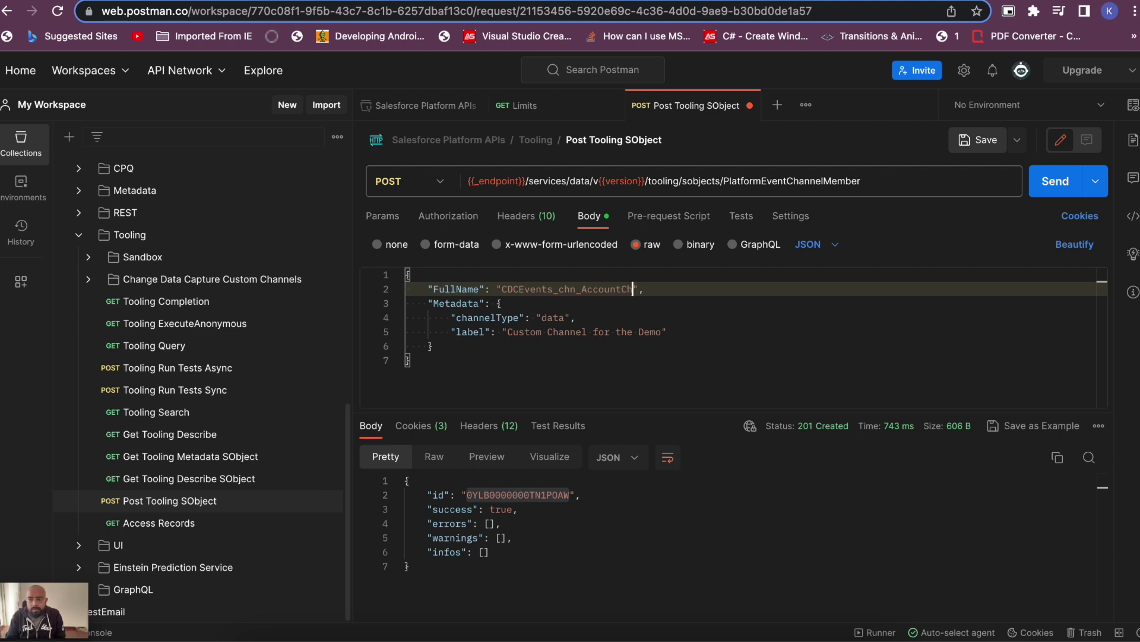
text(ent)
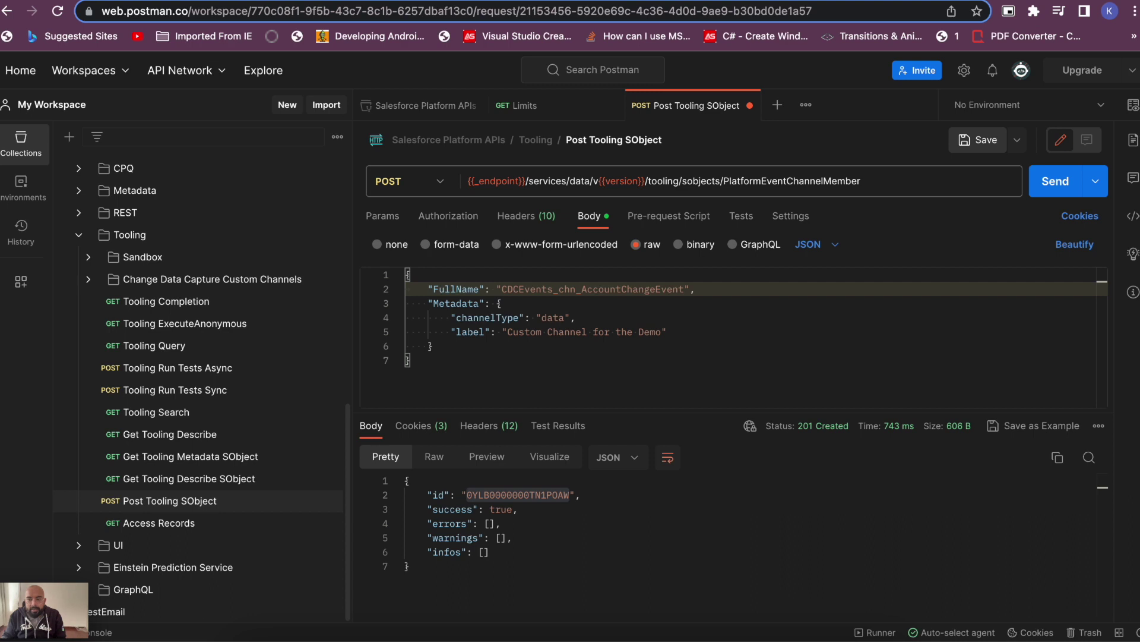
Remove the label line and the trailing comma after channelType "data".
key(Down)
key(Down)
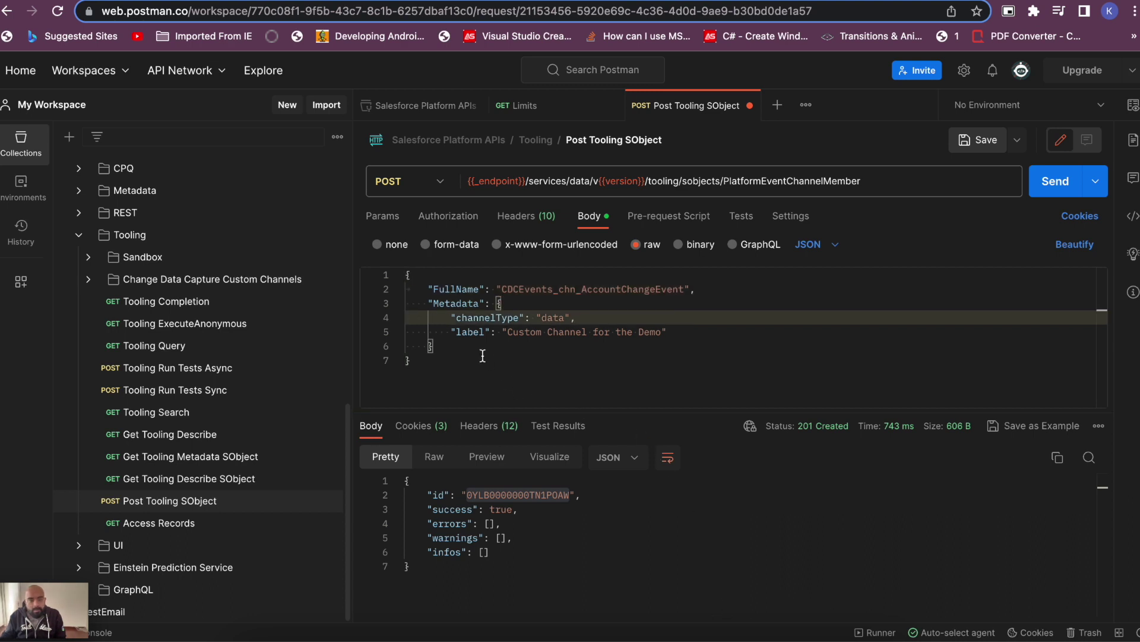
triple_click(476, 333)
key(BackSpace)
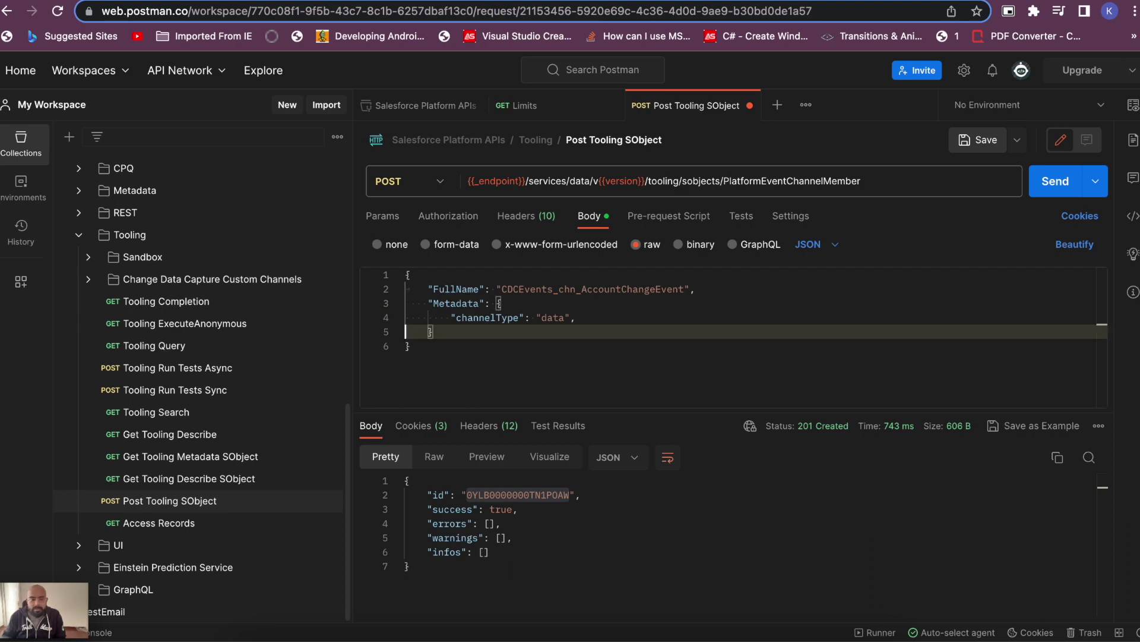
key(Up)
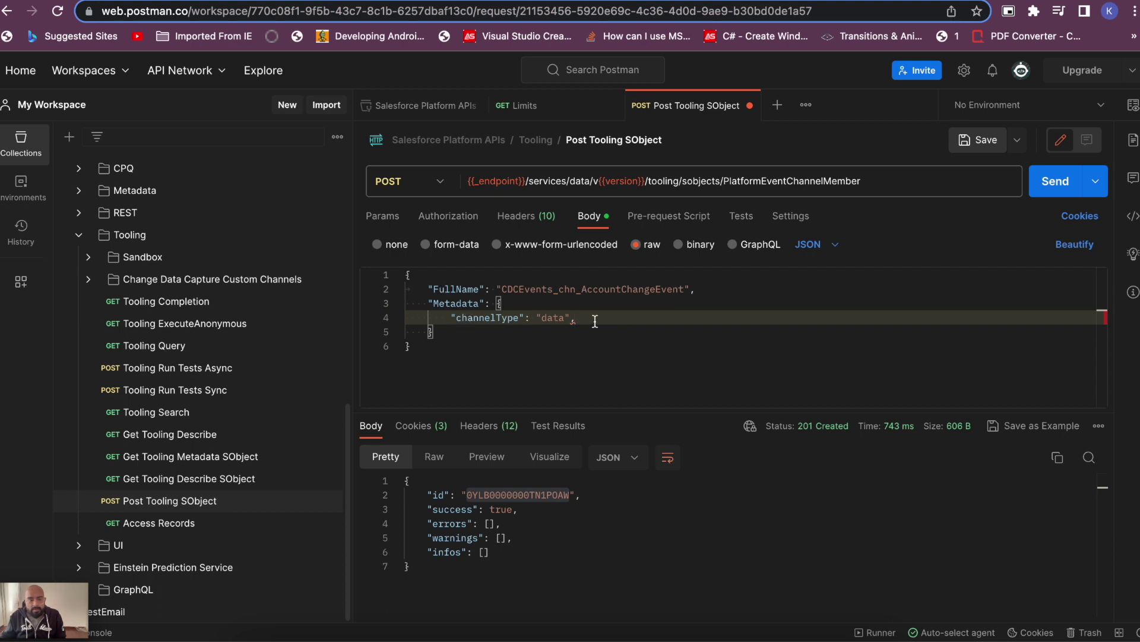
key(BackSpace)
click(1102, 303)
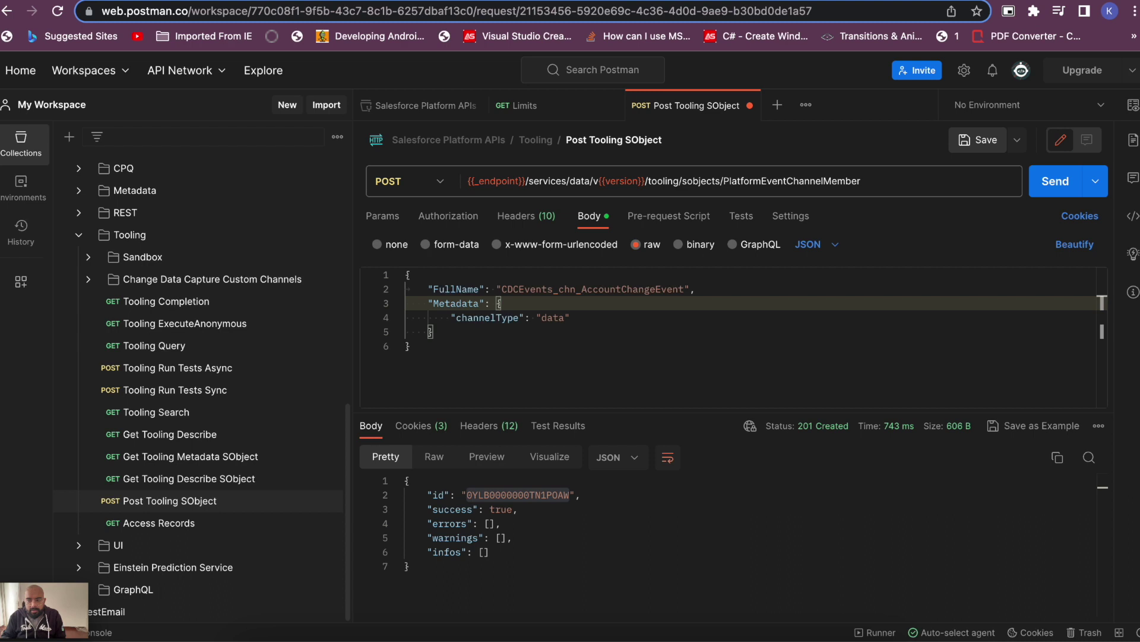
Start an "enrichedFields" list inside Metadata.
key(Return)
text(e)
key(BackSpace)
text("en)
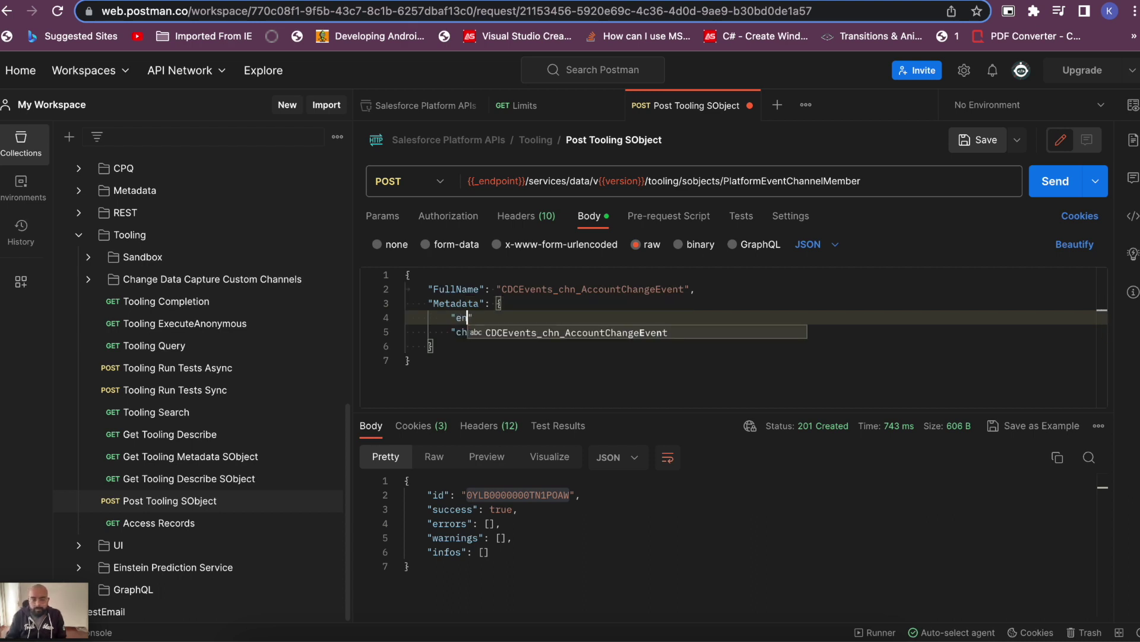
key(Escape)
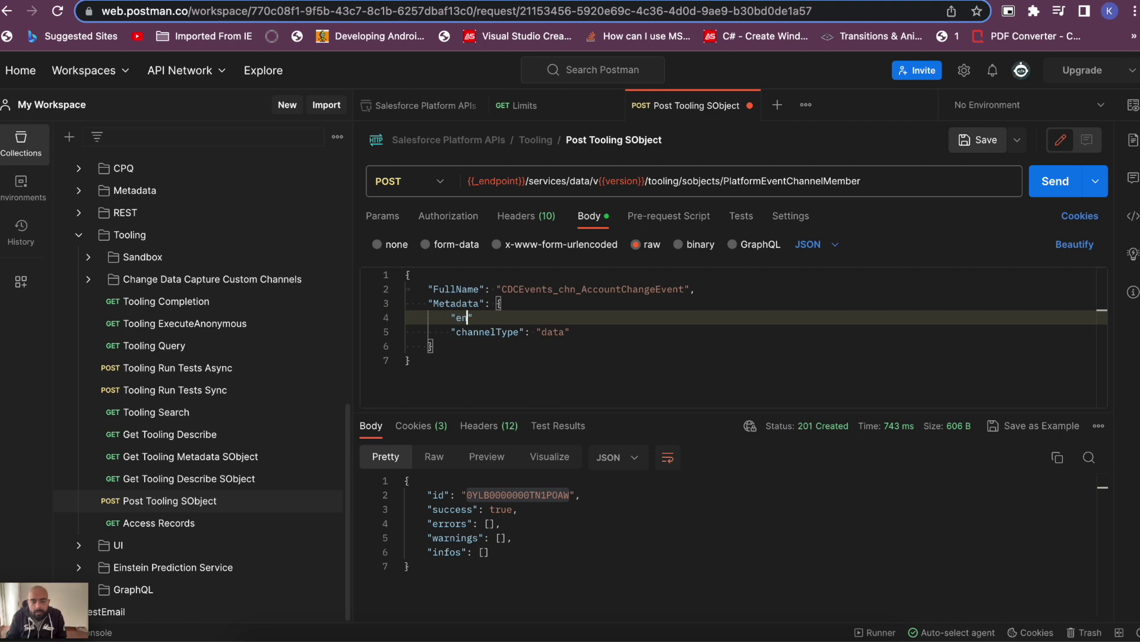
text(richedF)
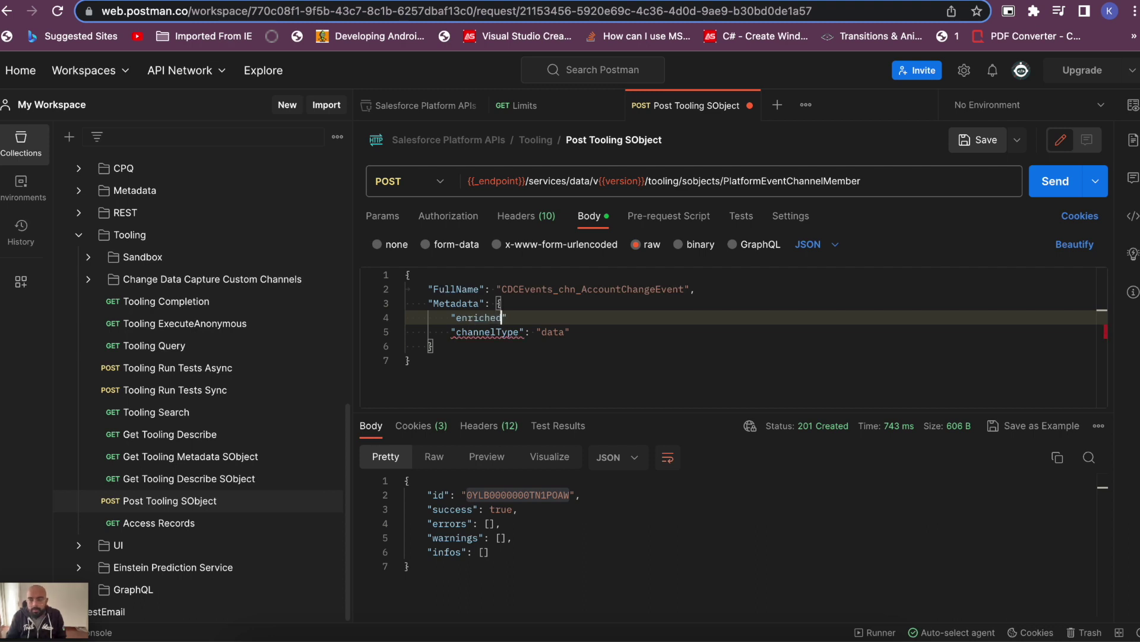
text(ields")
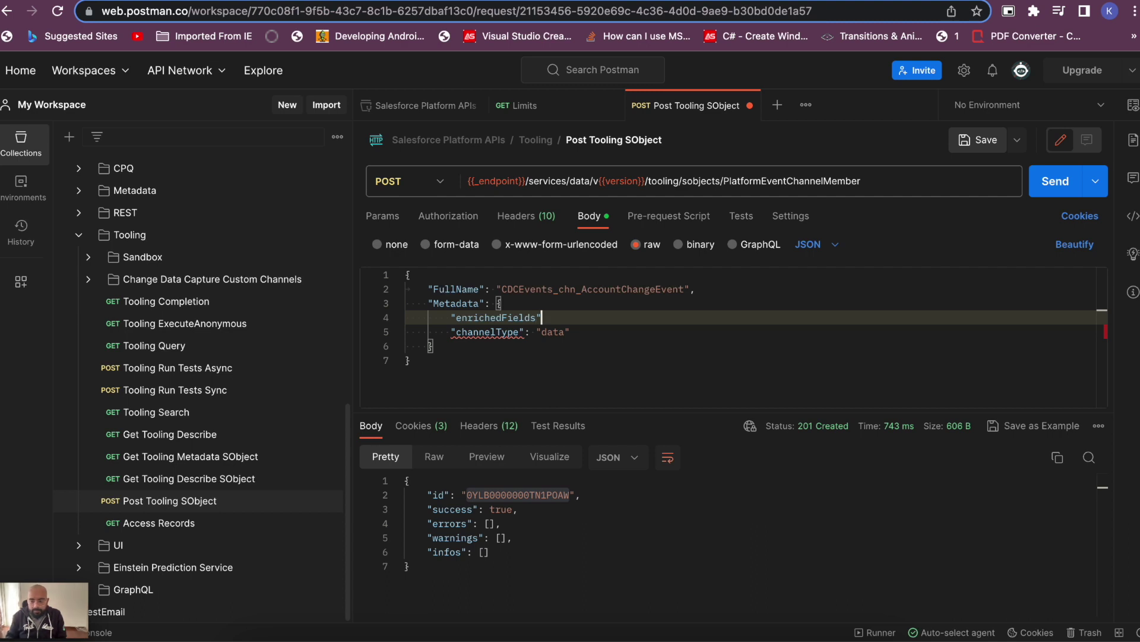
text(:[)
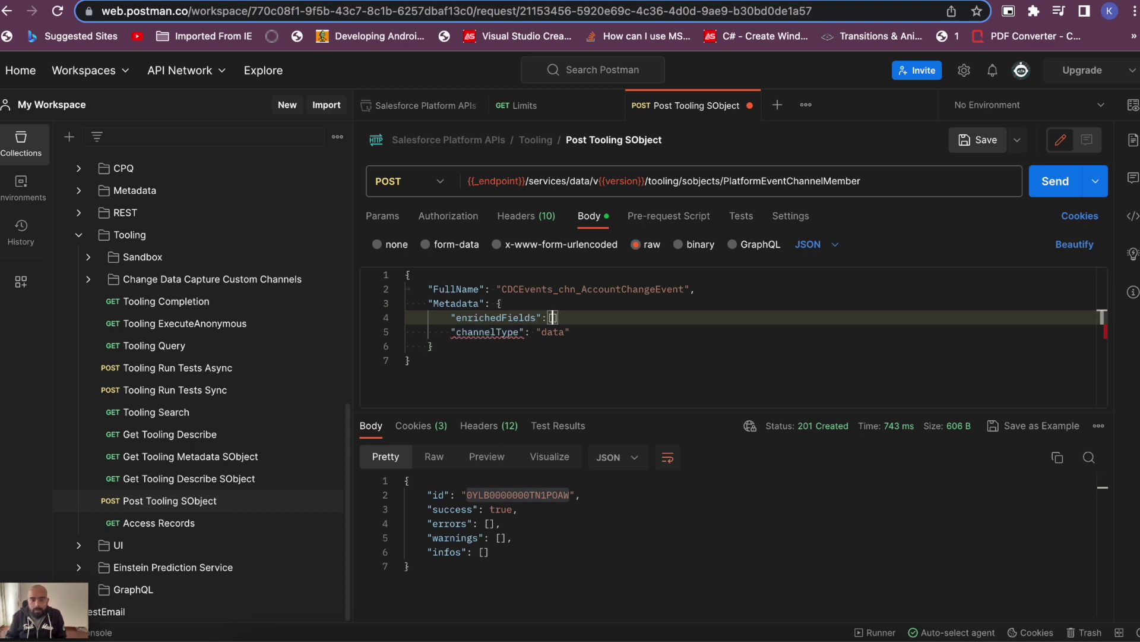
key(BackSpace)
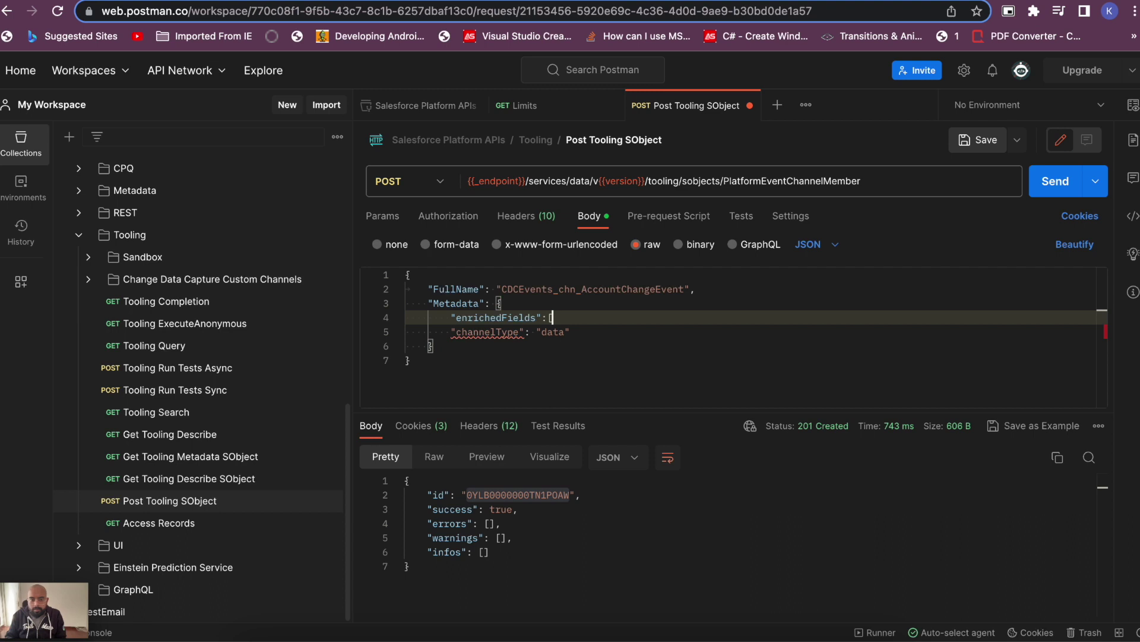
text([)
key(Return)
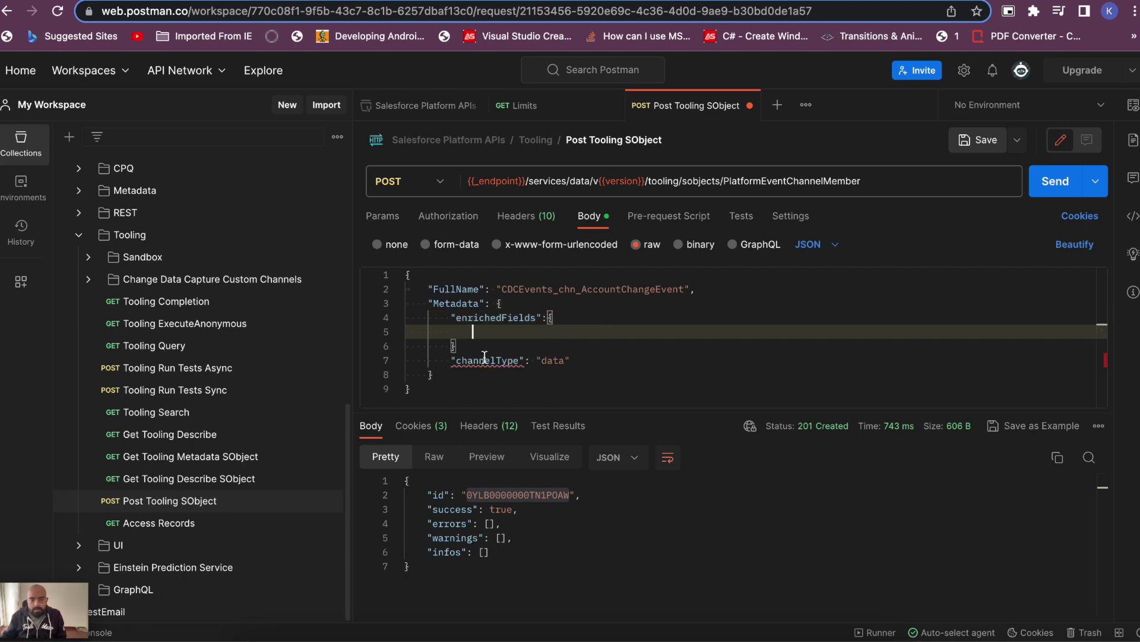
Remove the channelType line and fix the brackets after enrichedFields.
triple_click(484, 355)
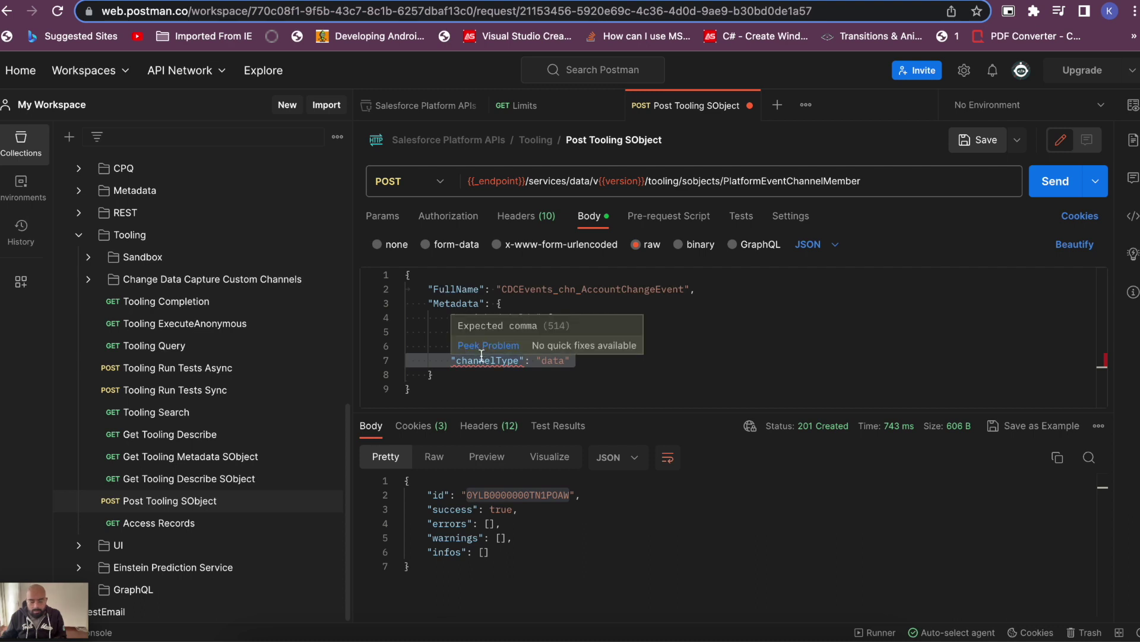
key(BackSpace)
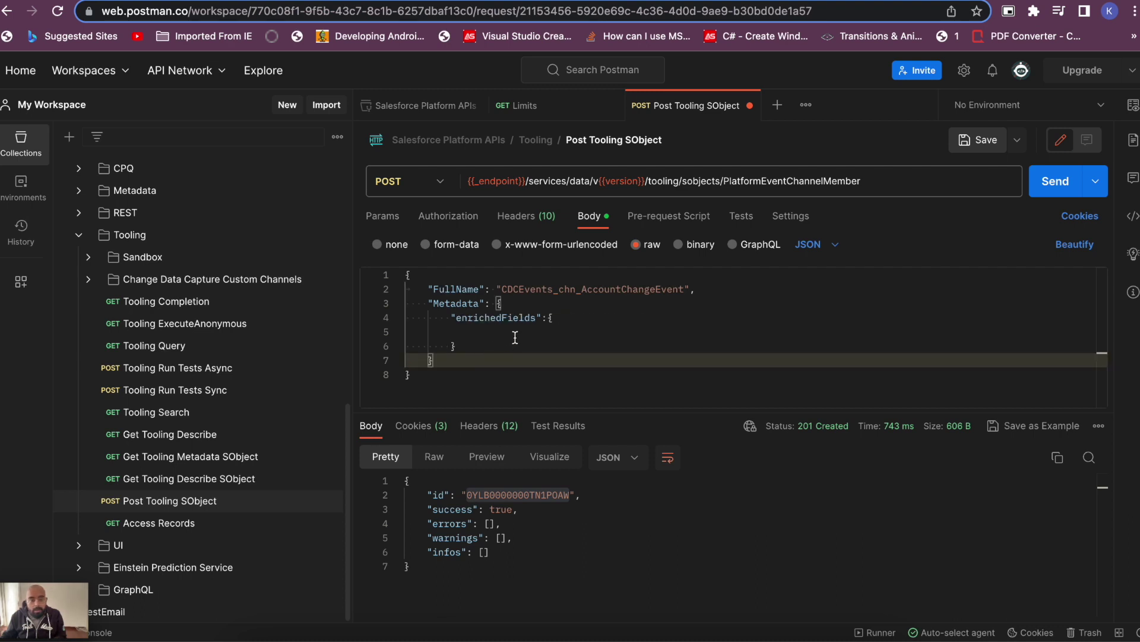
click(618, 319)
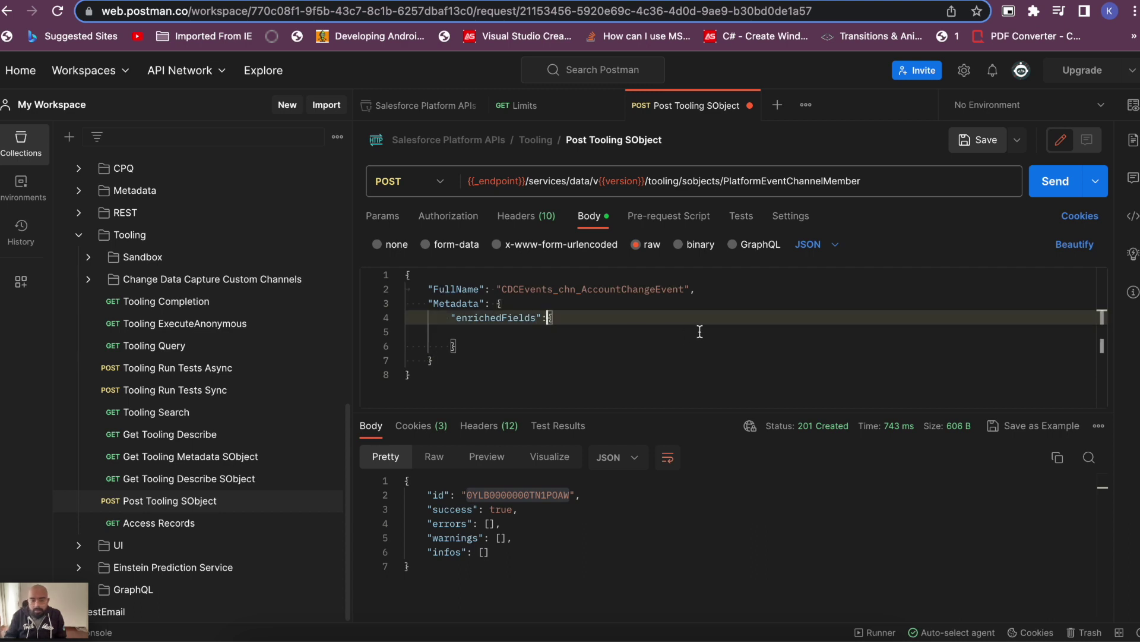
key(shift+Down)
key(shift+Down)
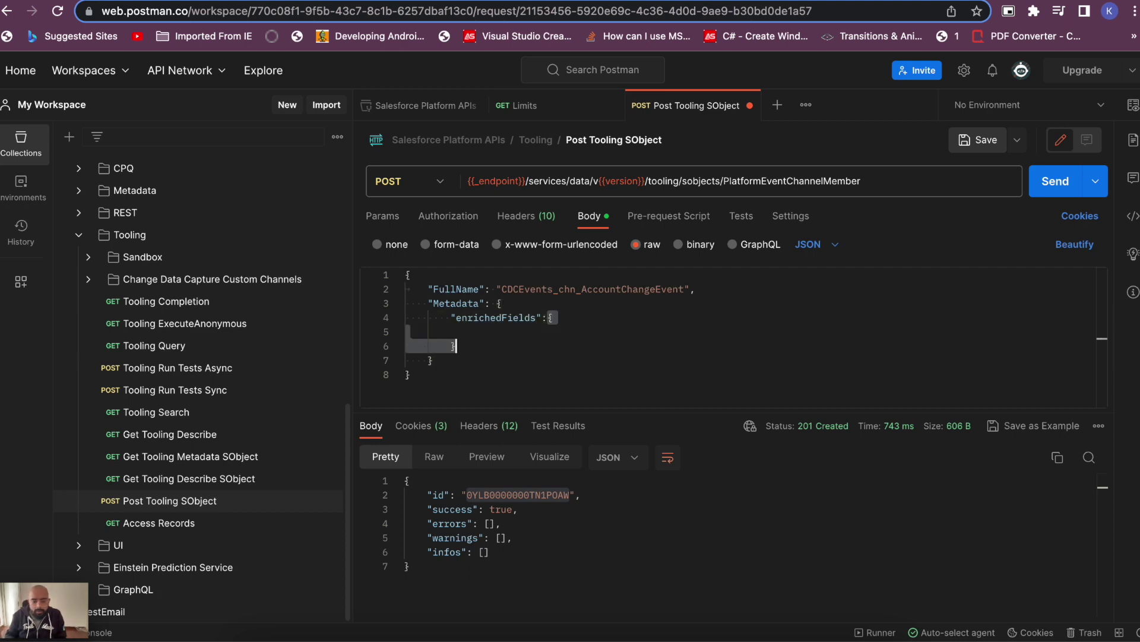
key(BackSpace)
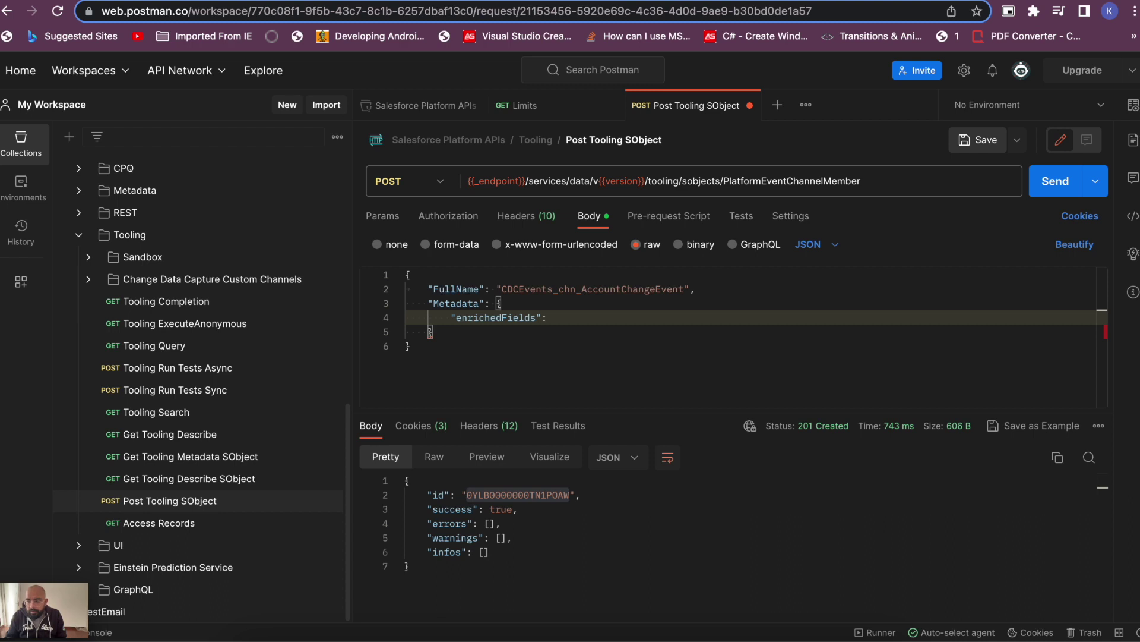
text([)
Add an object to the list with "name": "Account_Number__c".
key(Return)
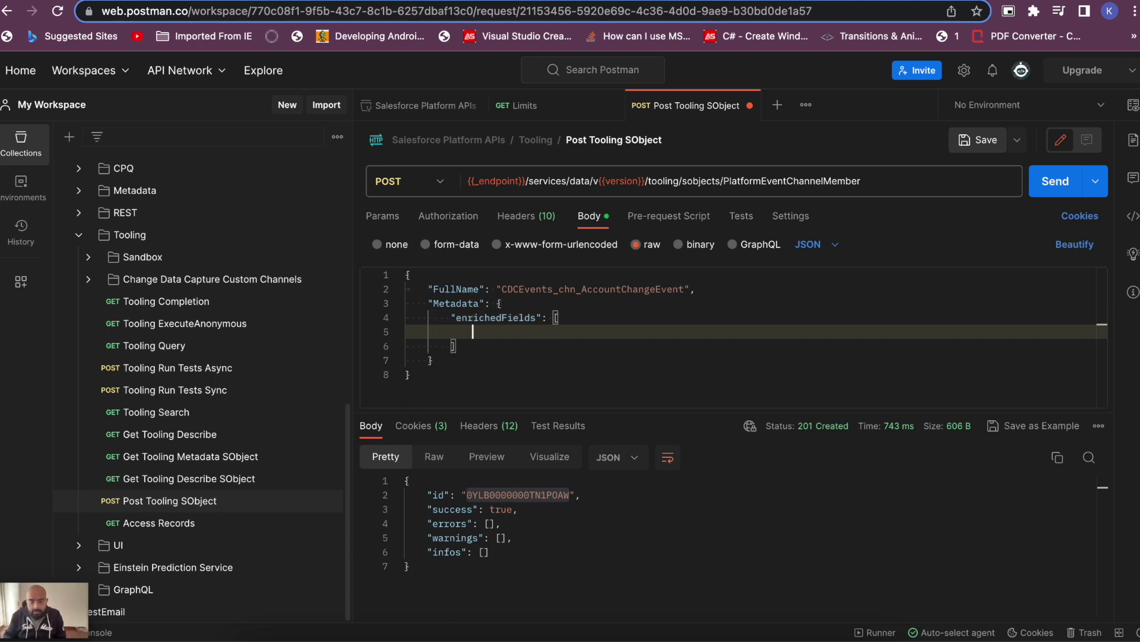
text({)
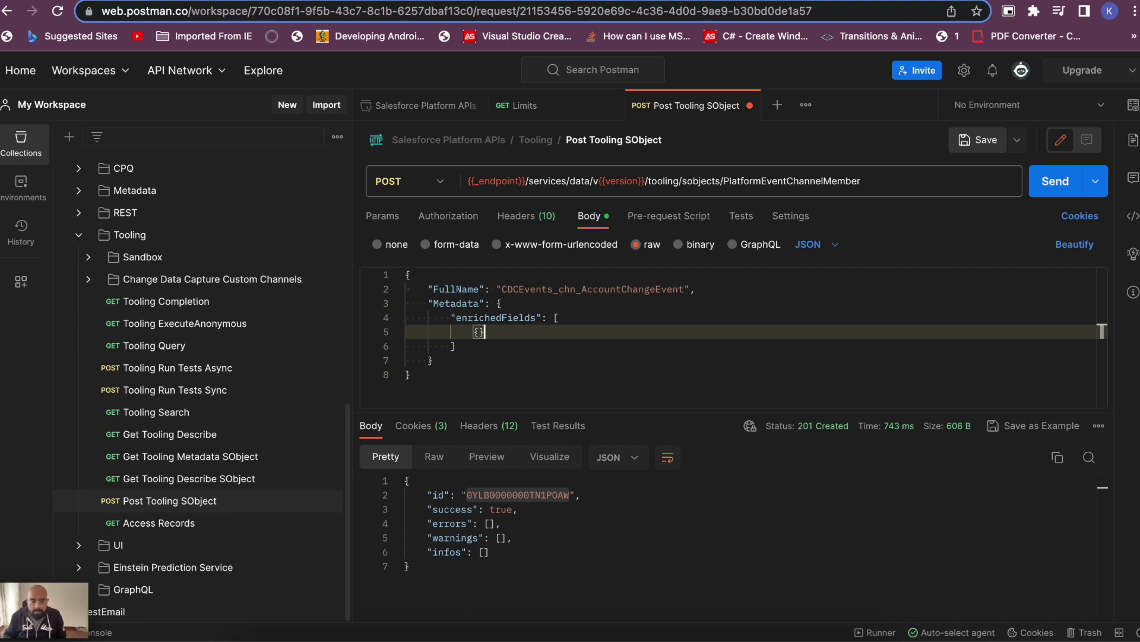
key(Return)
text("channelType": "data")
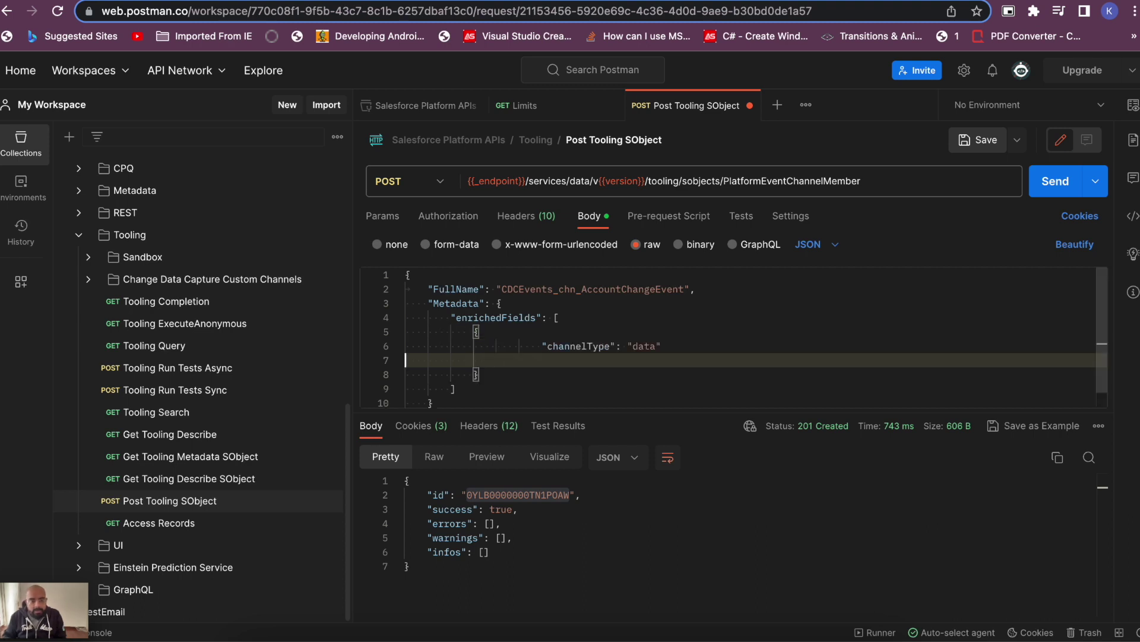
key(Up)
key(Delete)
key(Delete)
key(Delete)
key(Delete)
key(Delete)
key(Delete)
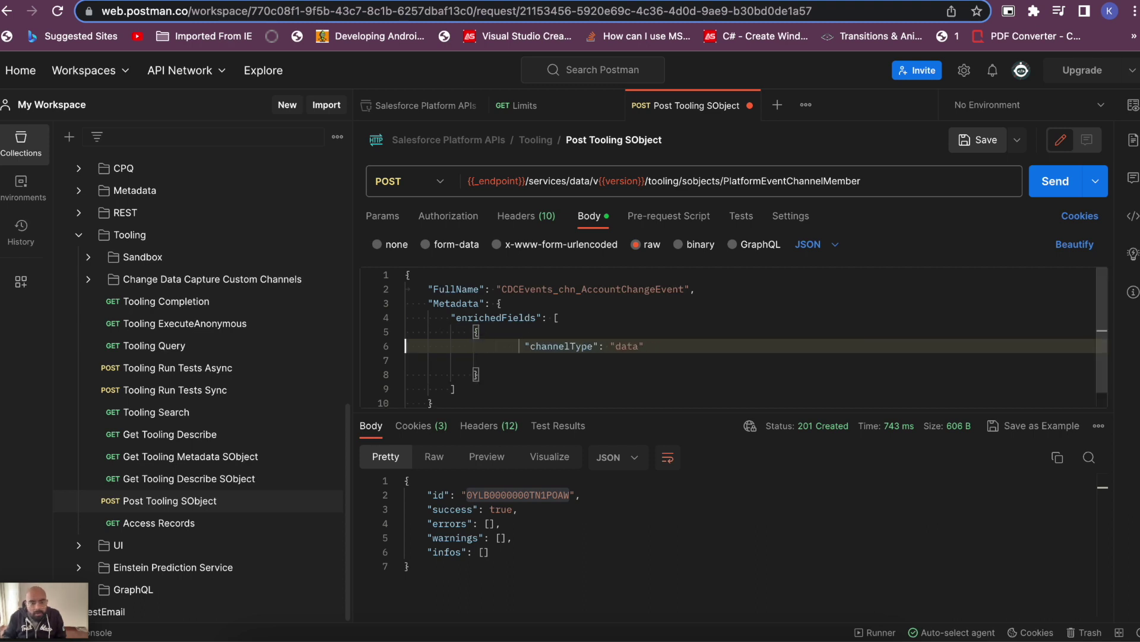
key(Delete)
key(Delete)
key(Delete)
key(Delete)
key(Delete)
key(Delete)
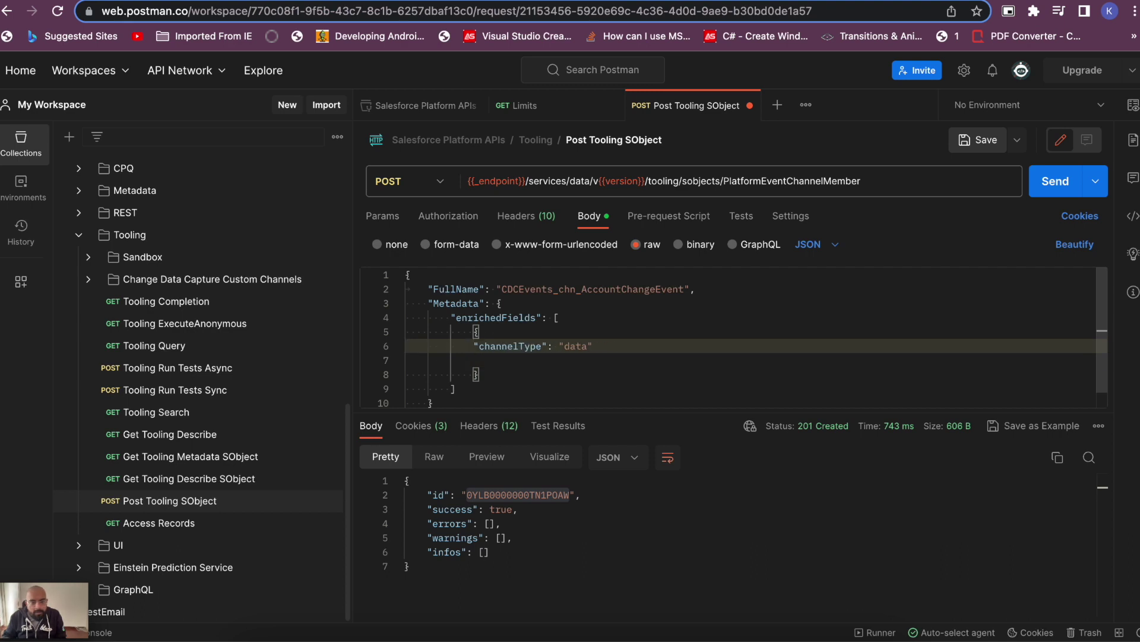
key(Tab)
key(Down)
key(BackSpace)
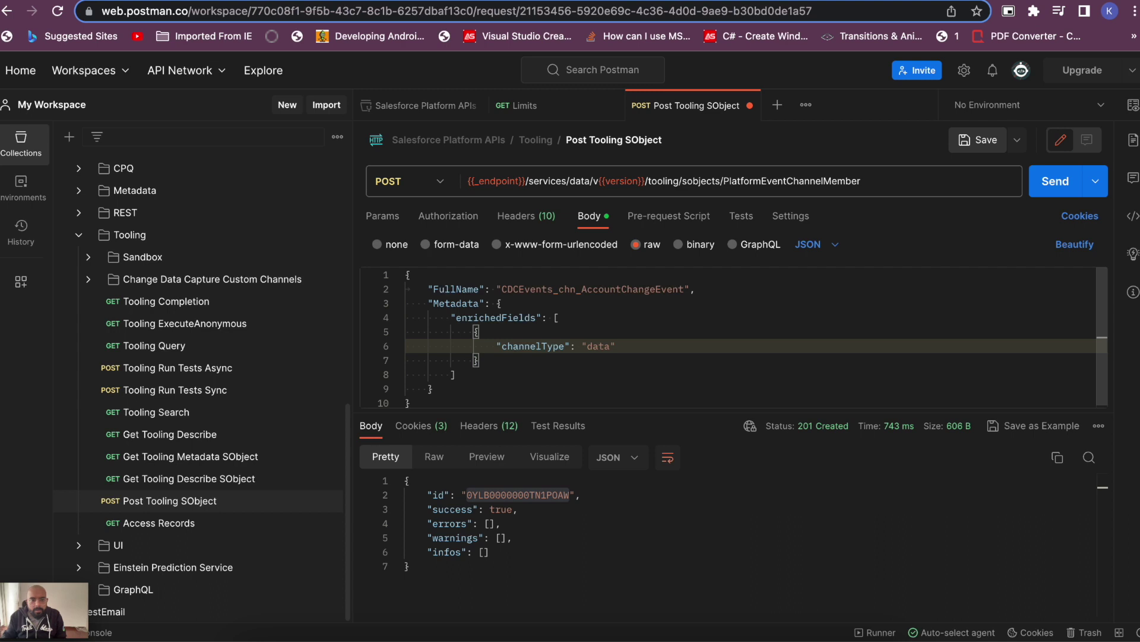
double_click(513, 346)
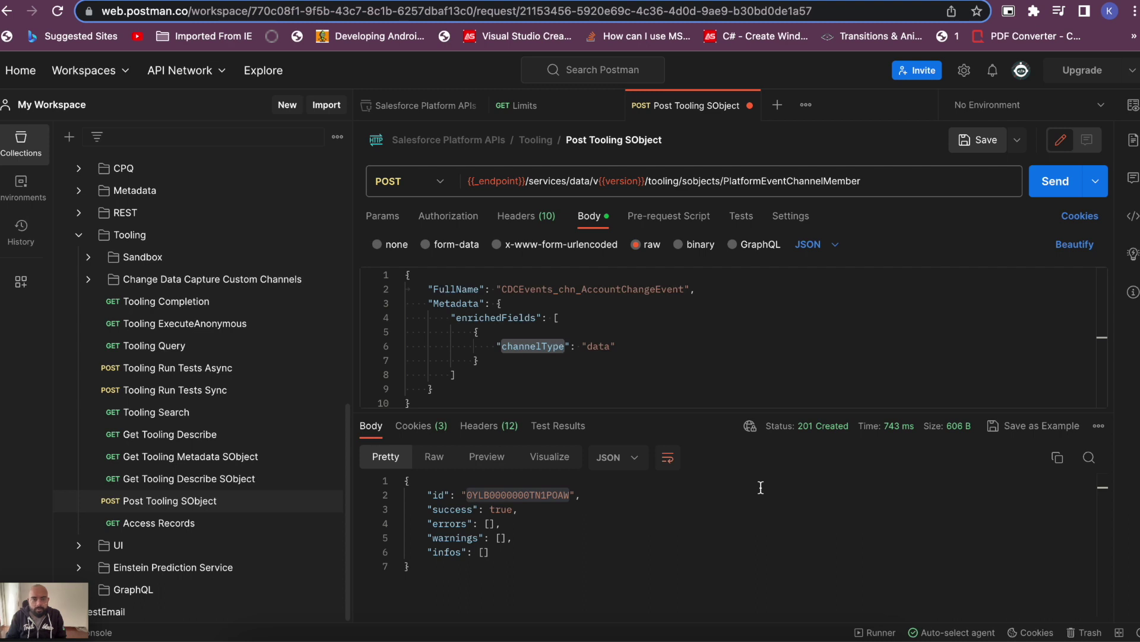
text(name)
key(Right)
key(Right)
key(Right)
key(Right)
key(shift+alt+Right)
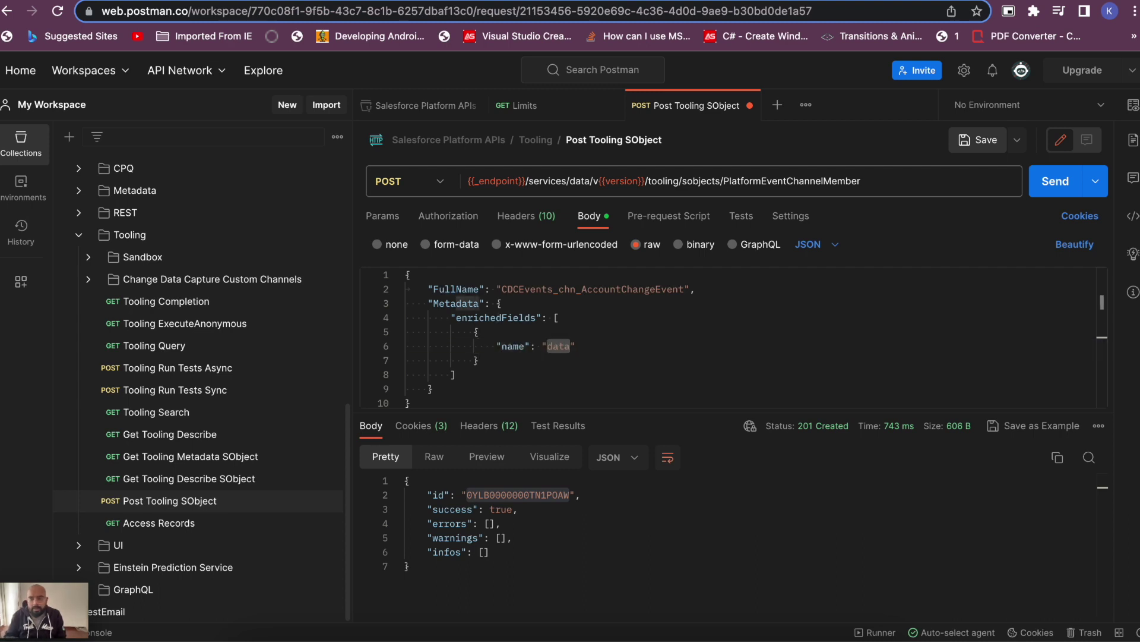
text(Account_)
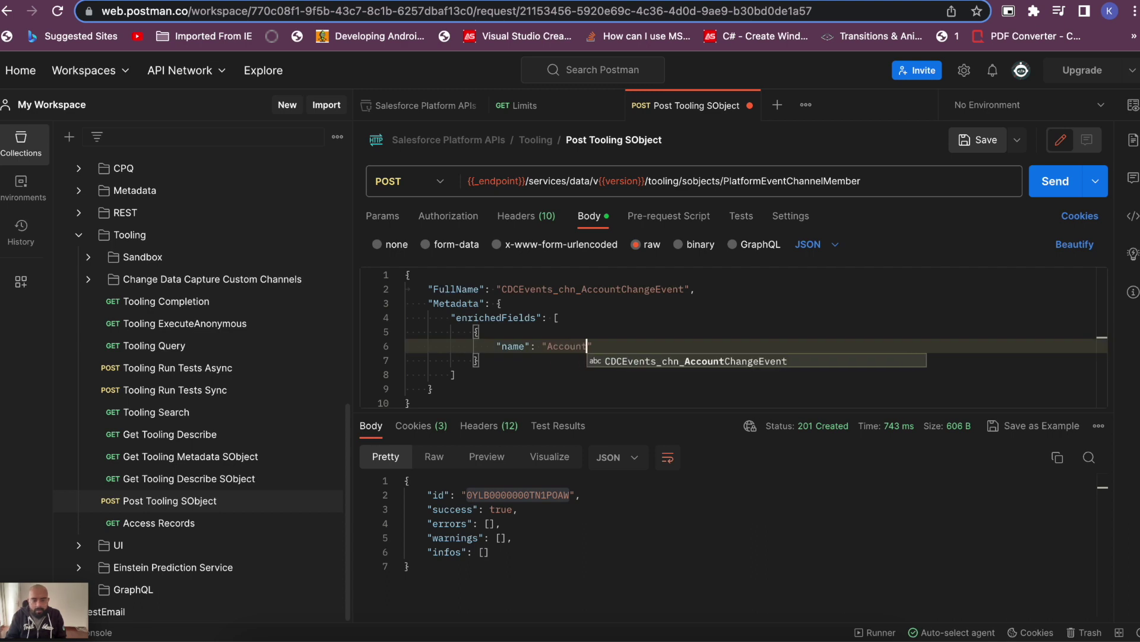
text(Number__)
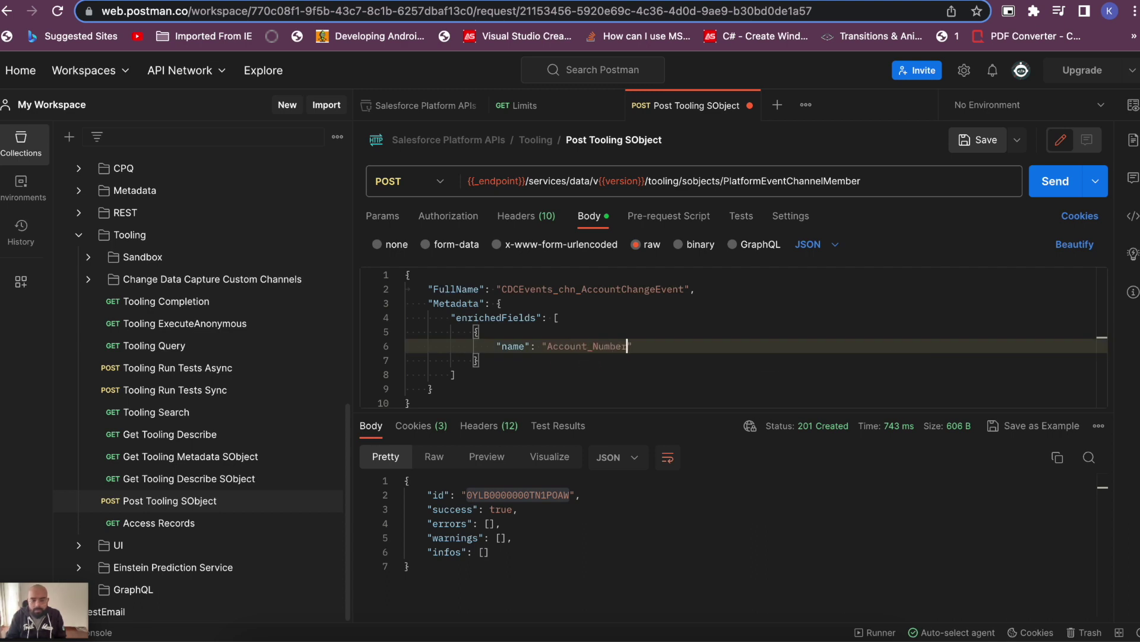
text(c)
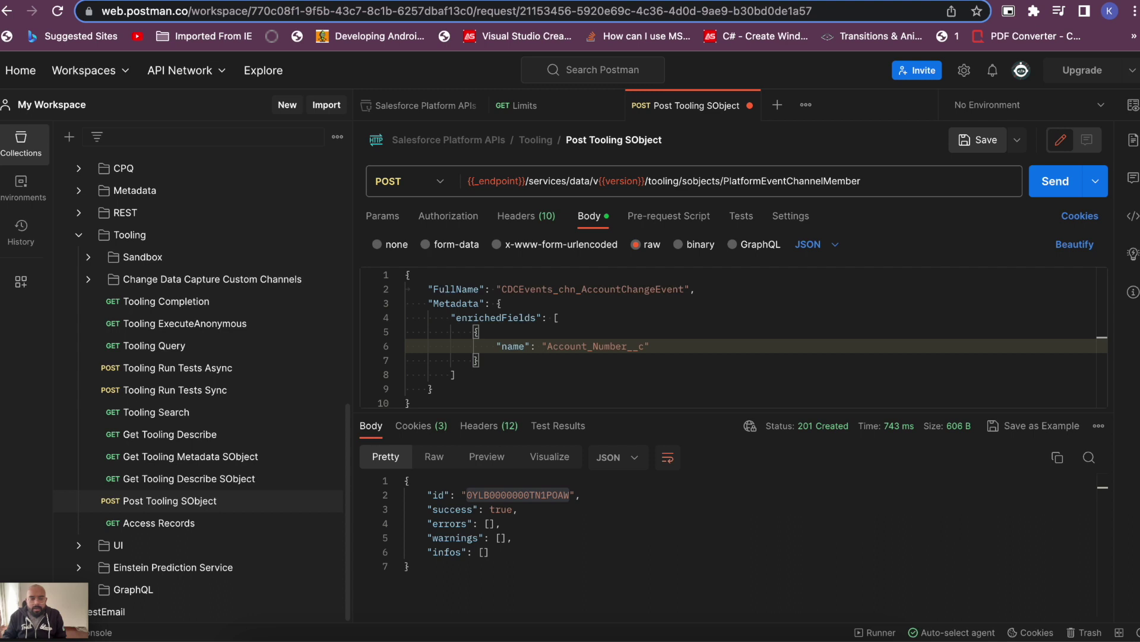
Remove the extra empty list entry and place the caret after the Metadata block.
click(1102, 358)
text(,)
key(Return)
text({)
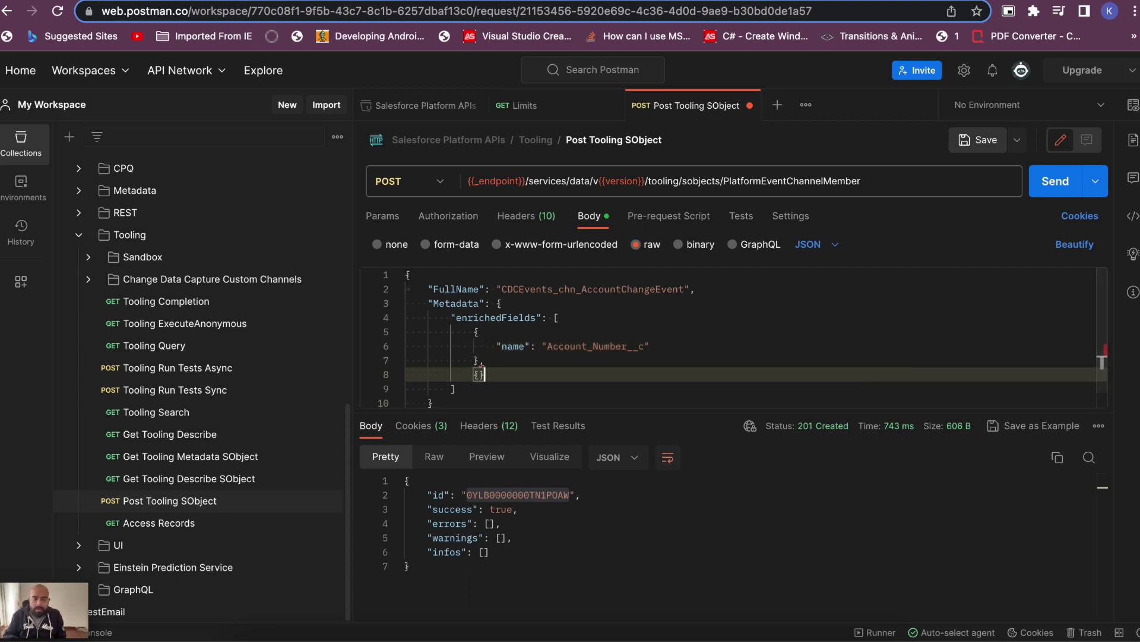
key(shift+Up)
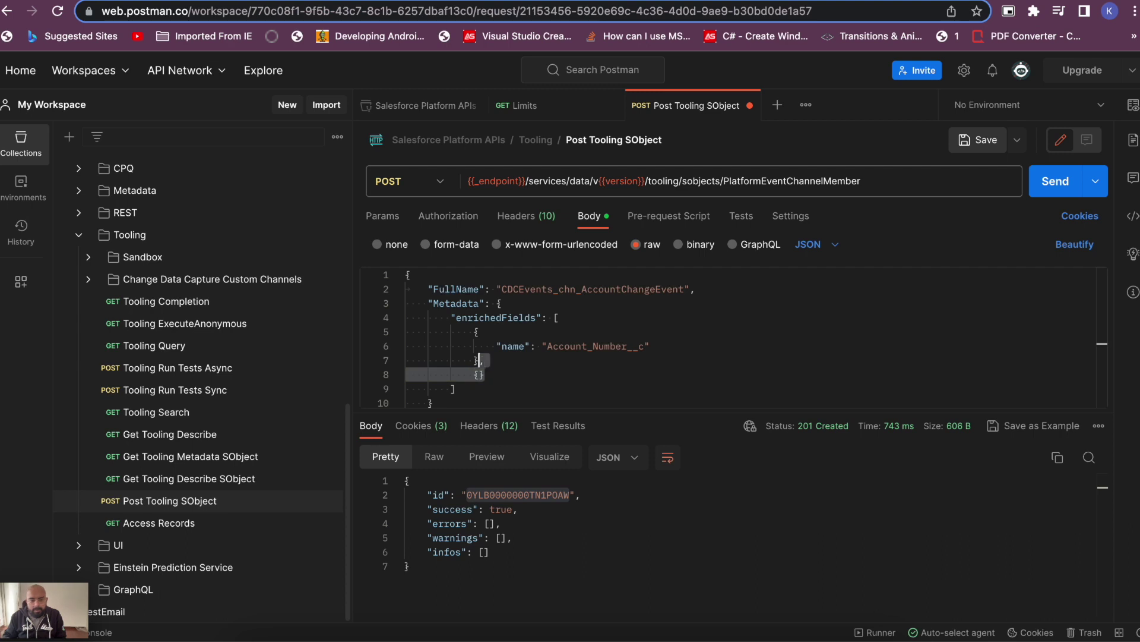
key(BackSpace)
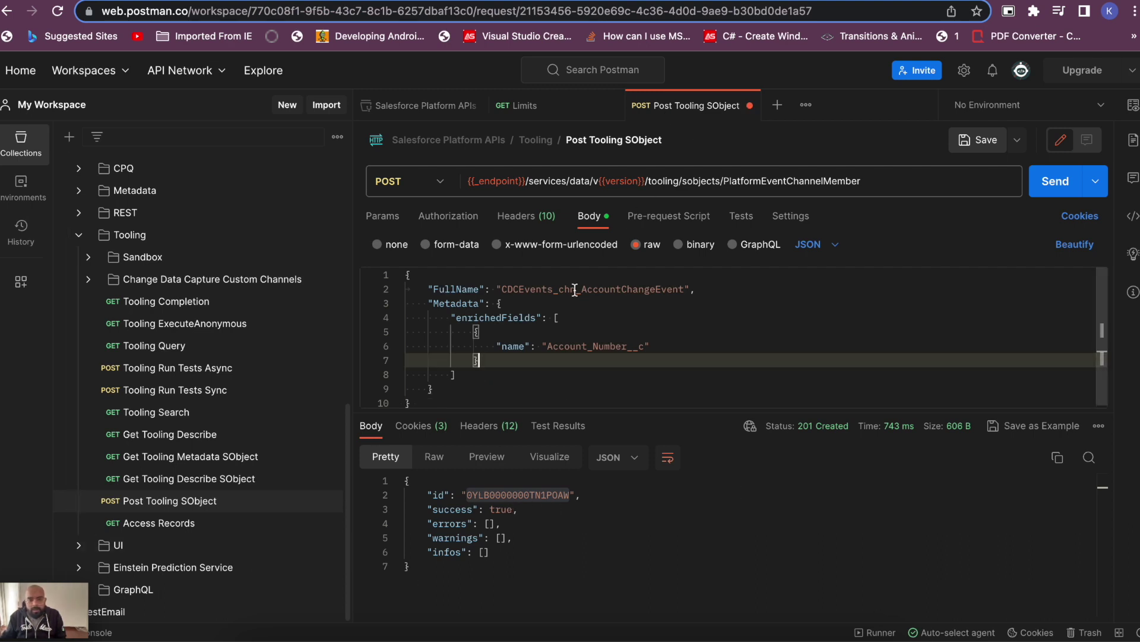
click(516, 302)
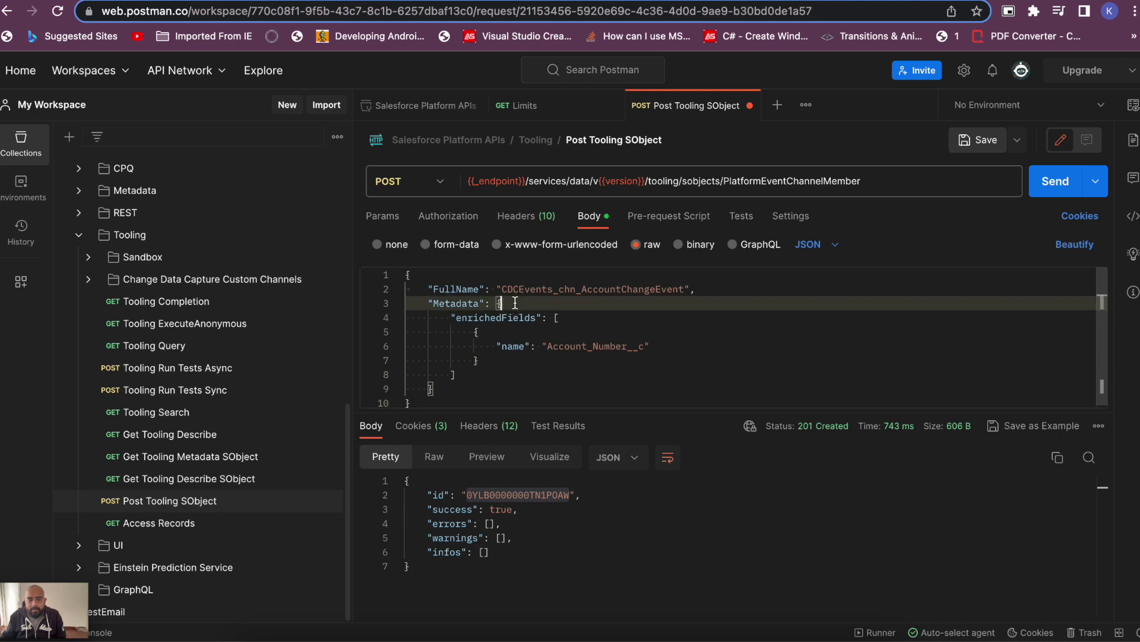
click(461, 386)
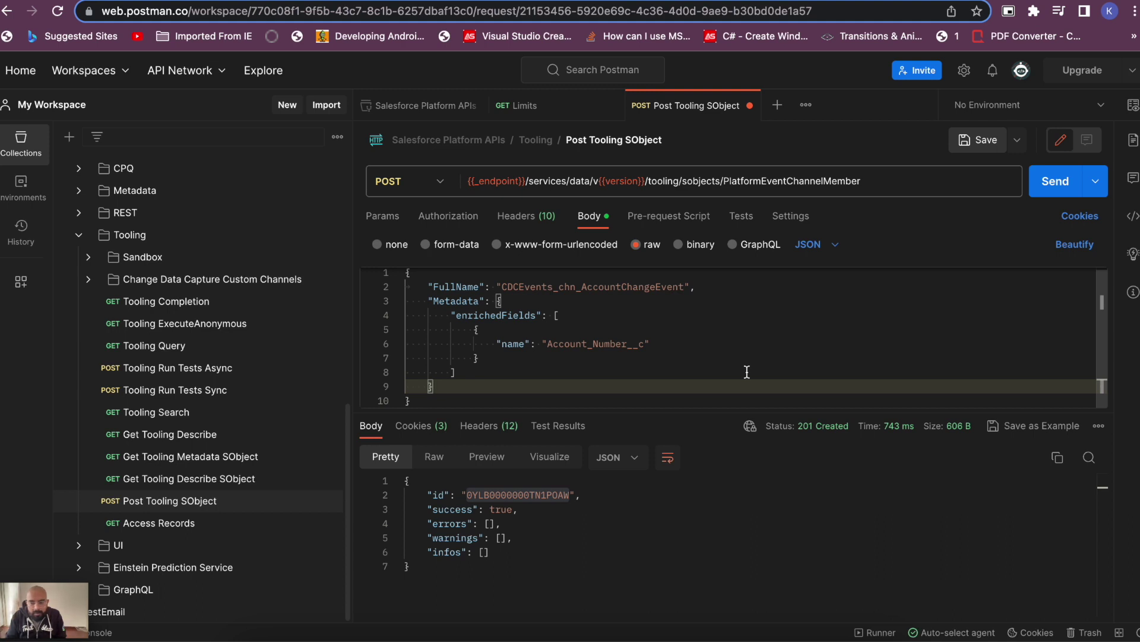
Add "eventChannel": "CDCEvents__chn" after the Metadata block.
text(,)
key(Return)
text(")
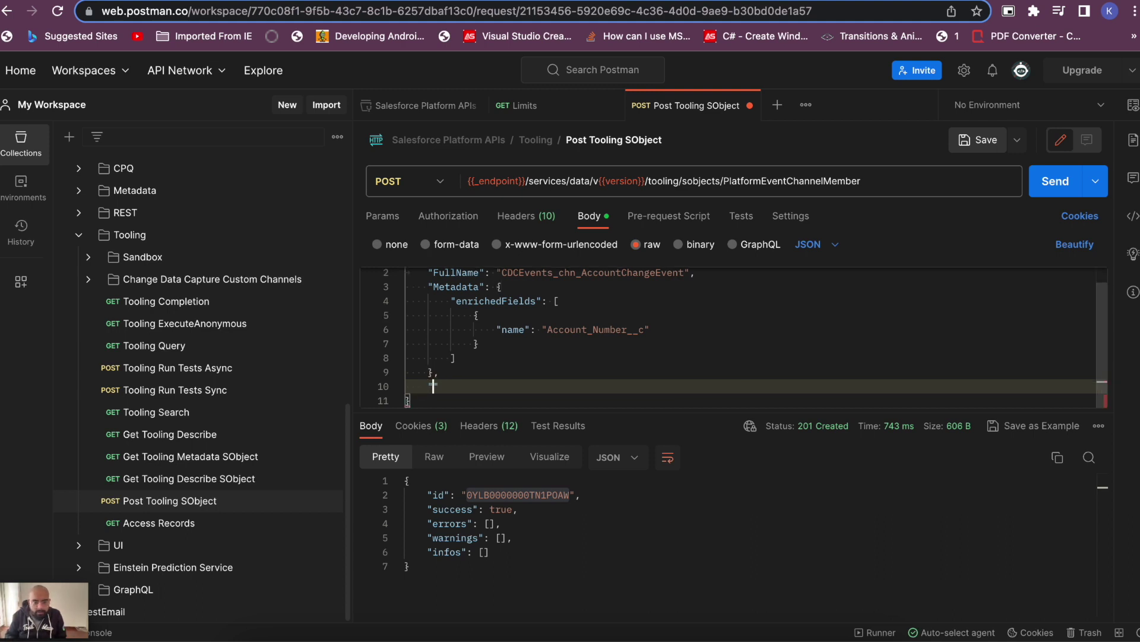
text(eventChannel":)
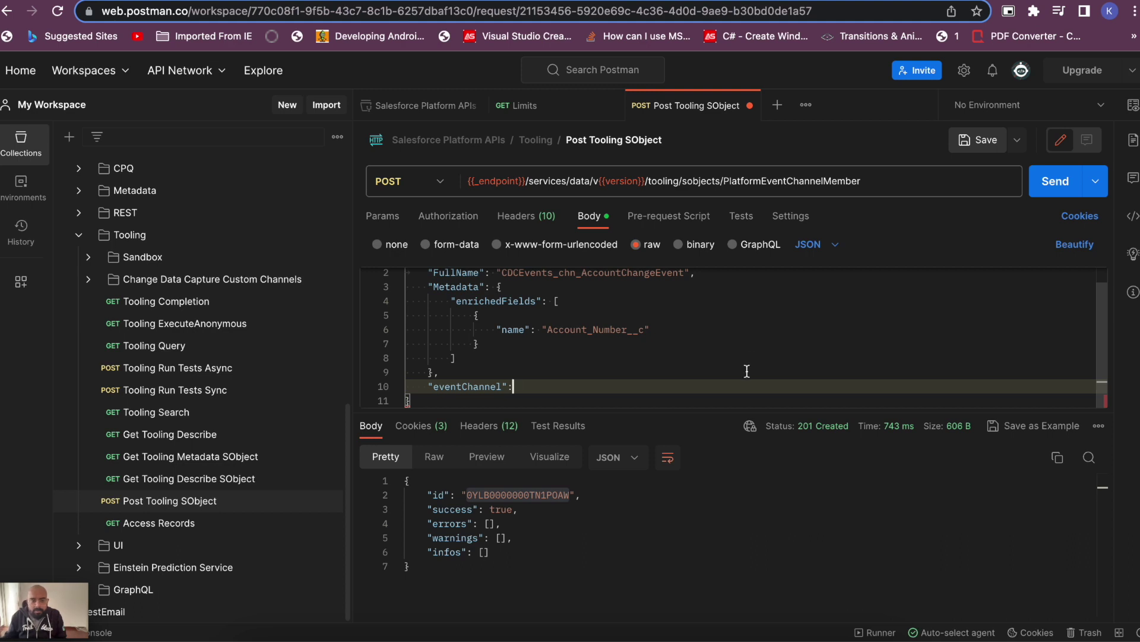
text("CDCEvents__chn)
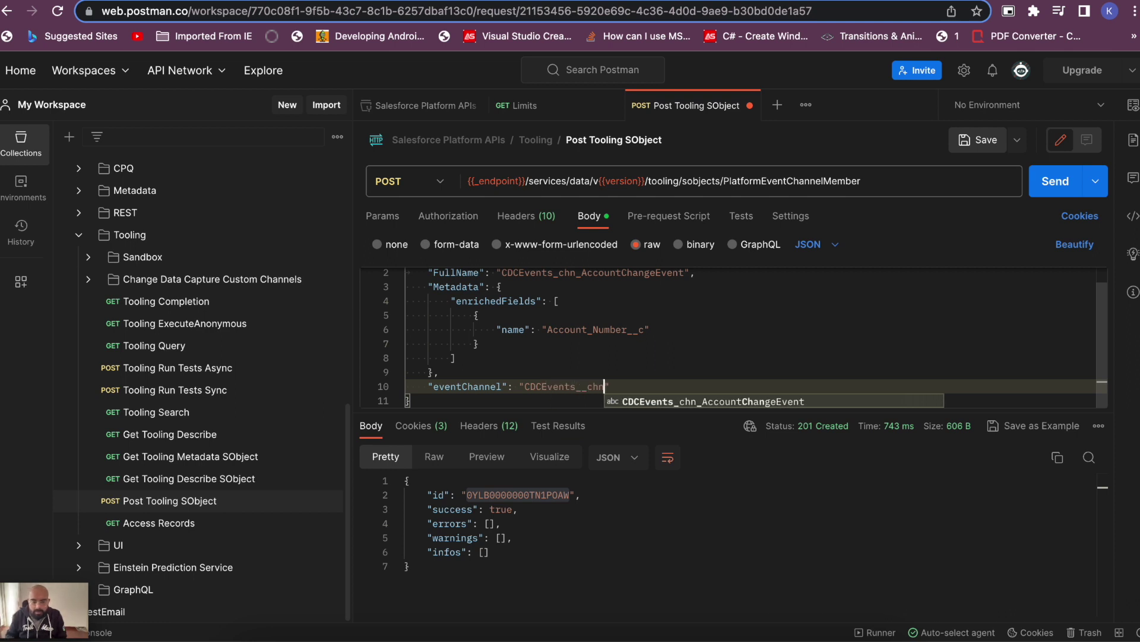
key(Right)
text(,)
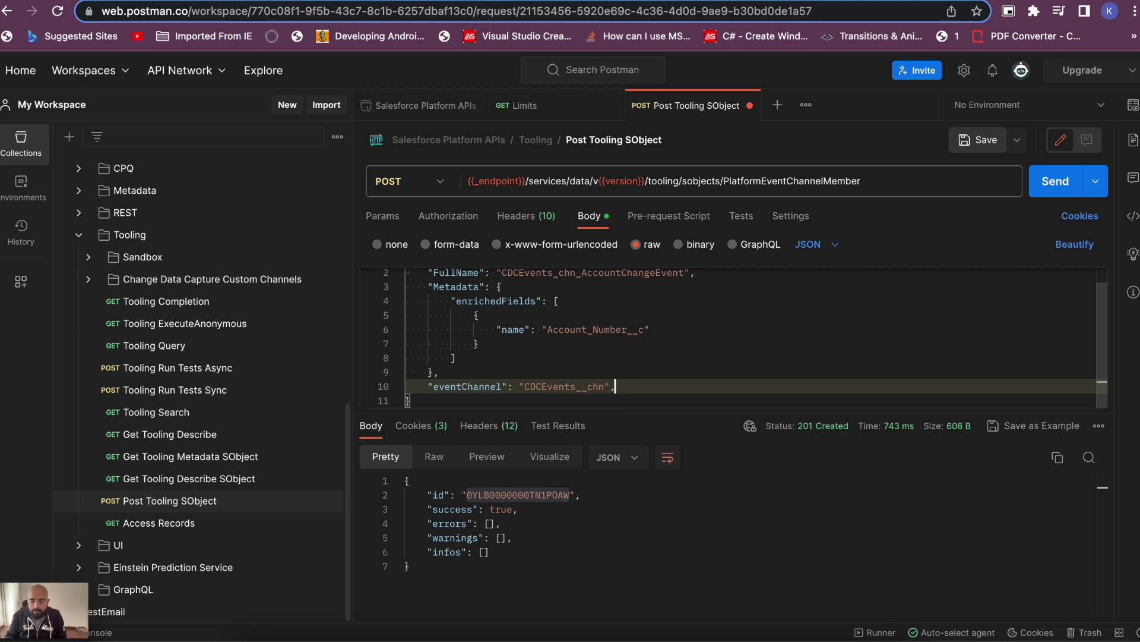
key(Return)
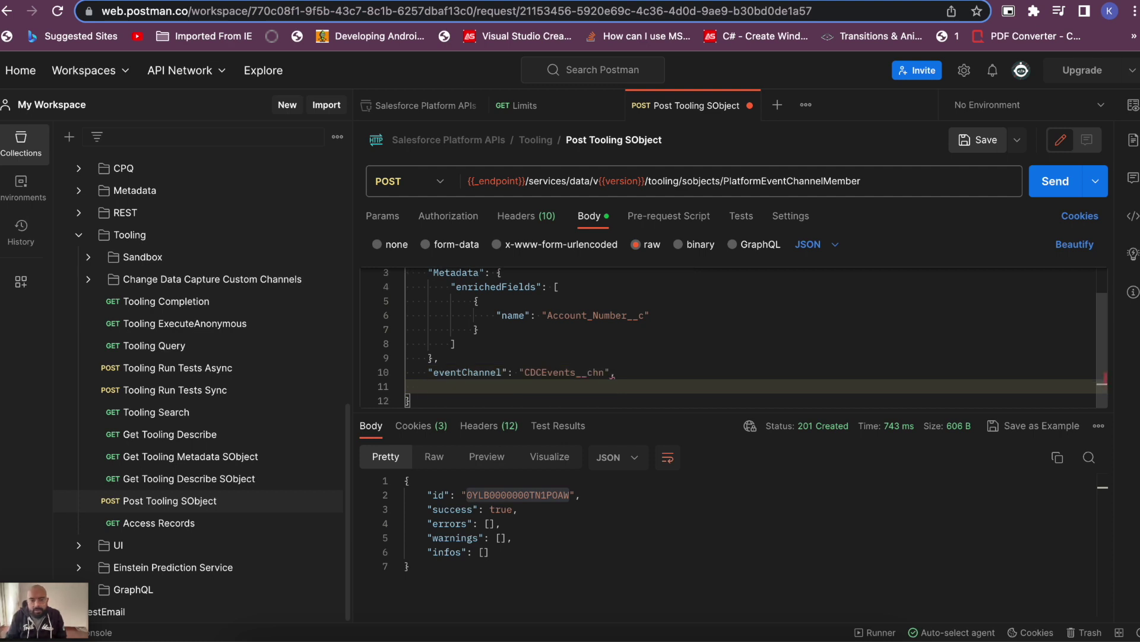
Add "selectedEntity": "AccountChangeEvent" and review the eventChannel and selectedEntity lines.
text(")
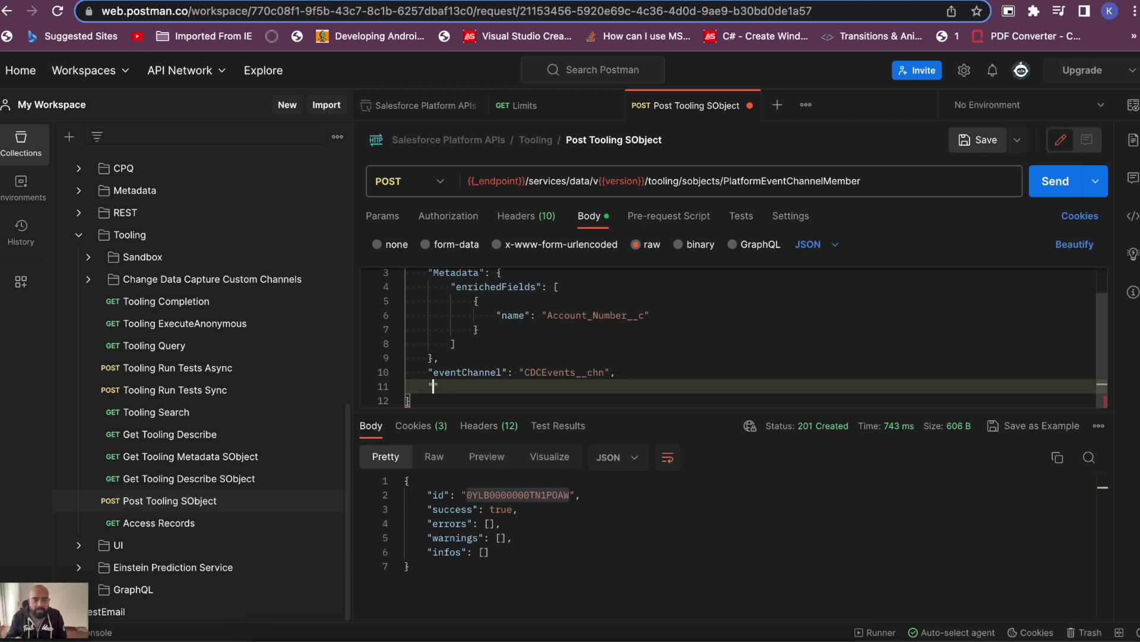
text(selecte)
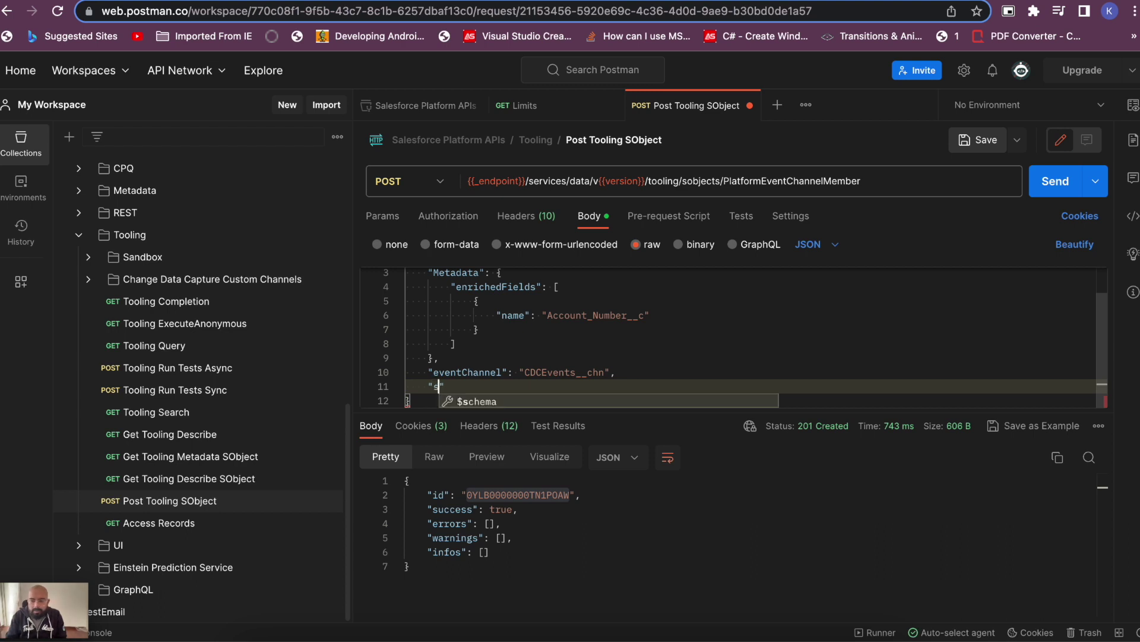
text(dEntity": ")
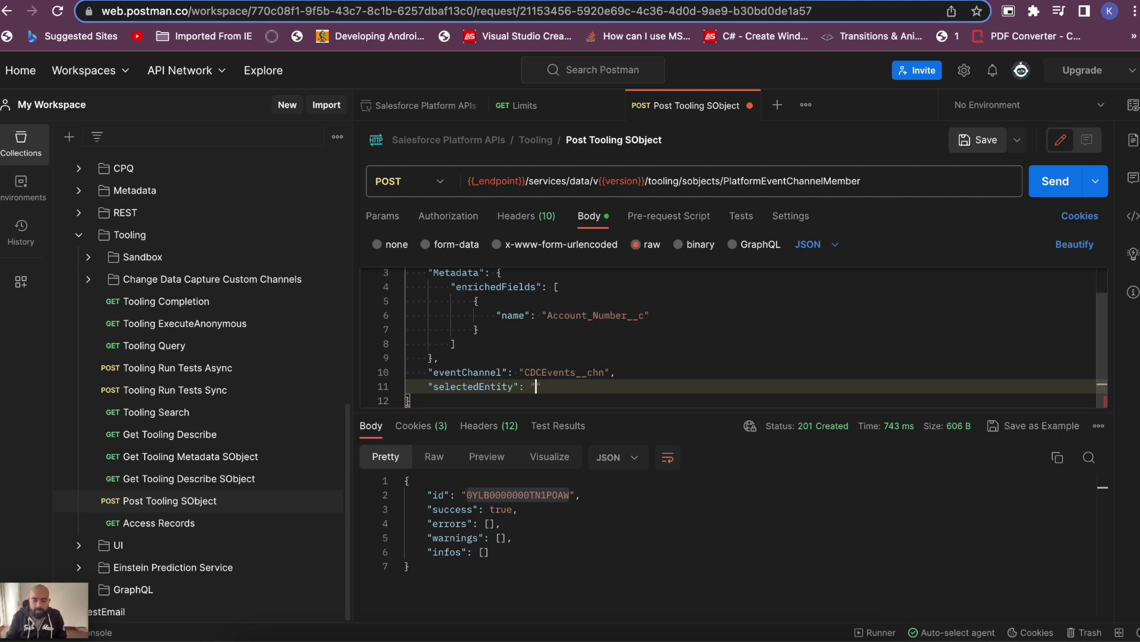
text(AccountChangeEvent)
key(Escape)
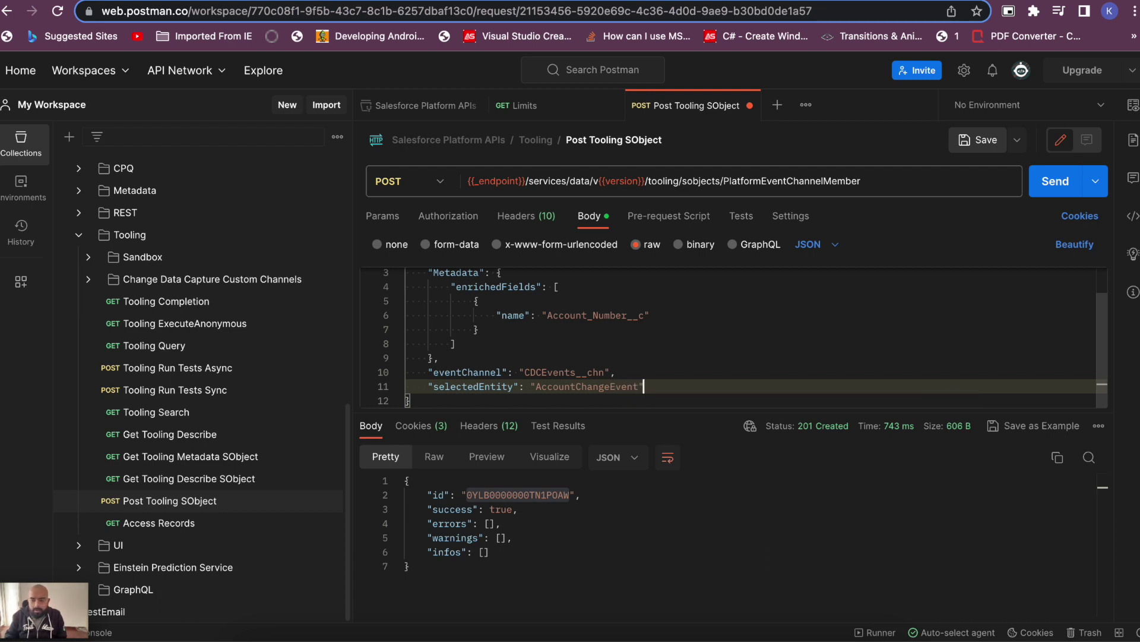
scroll(601, 351, up, 2)
scroll(602, 351, down, 2)
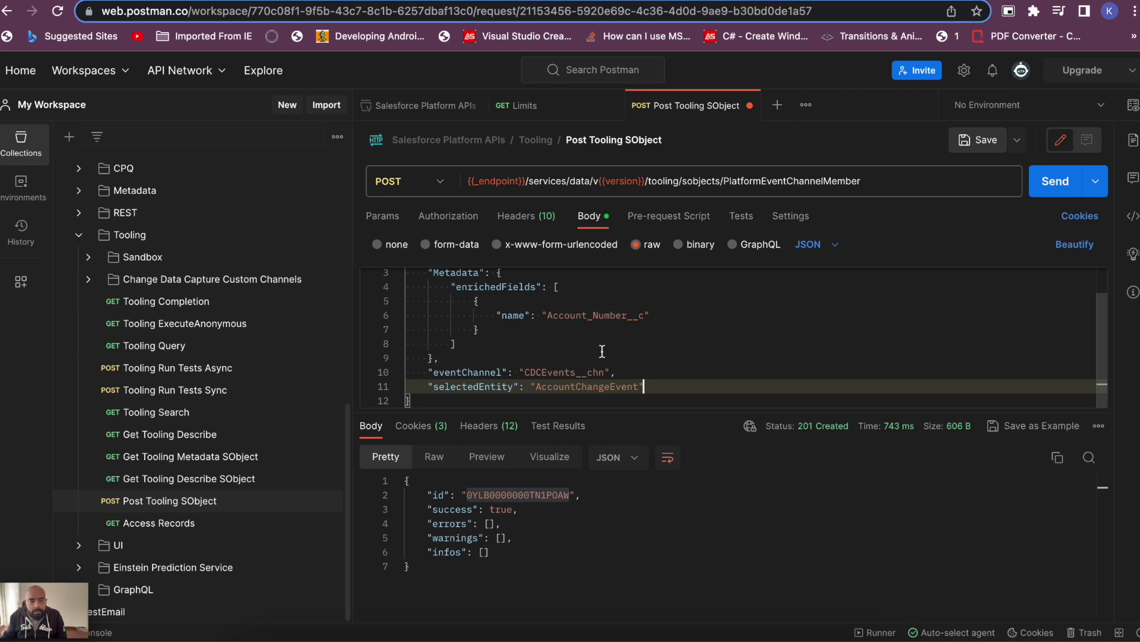
scroll(602, 352, up, 2)
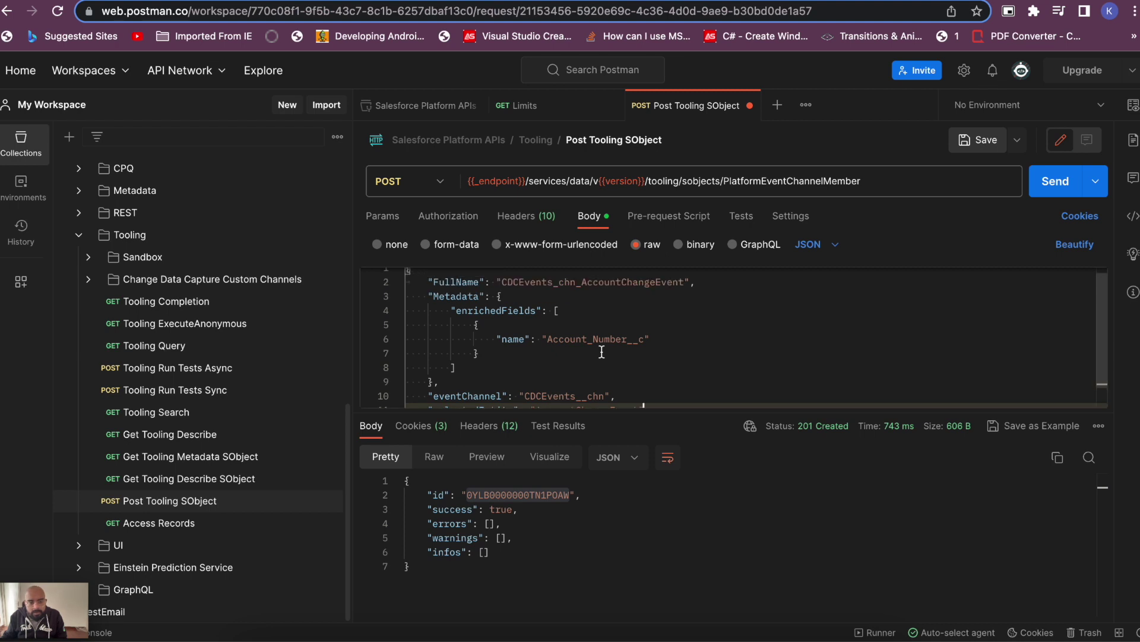
click(520, 294)
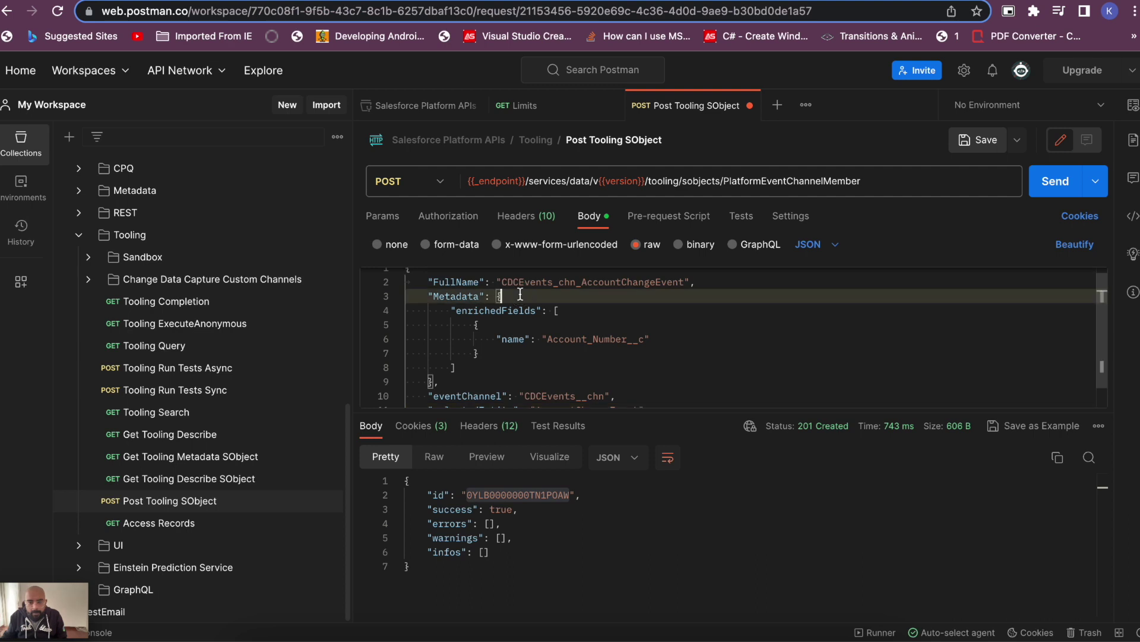
scroll(520, 366, down, 2)
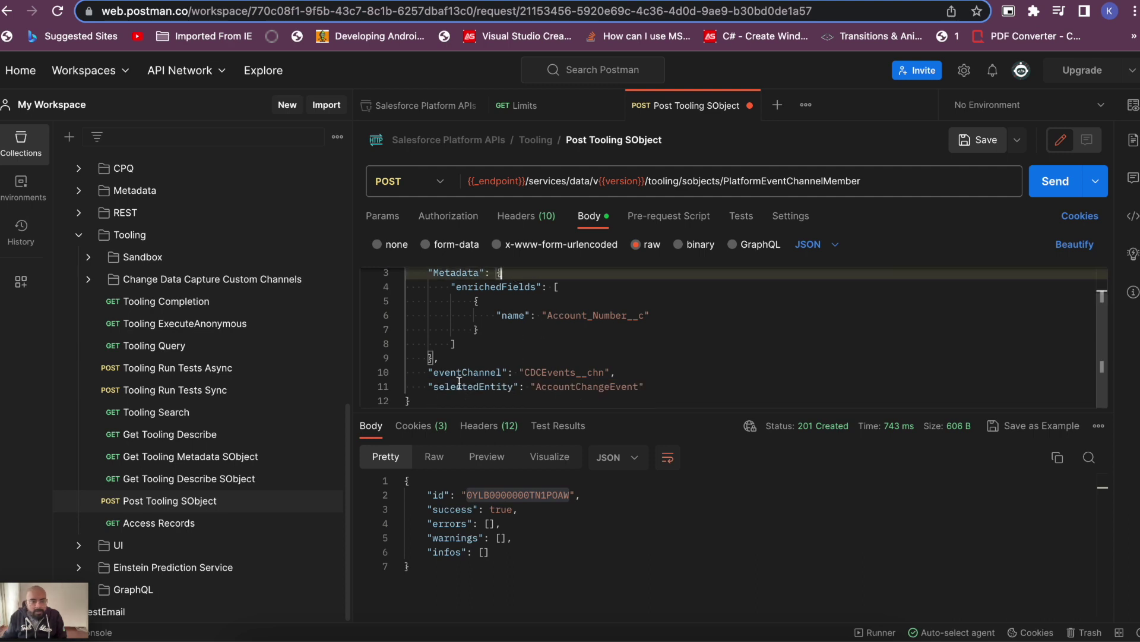
drag(433, 358, 671, 386)
key(super+c)
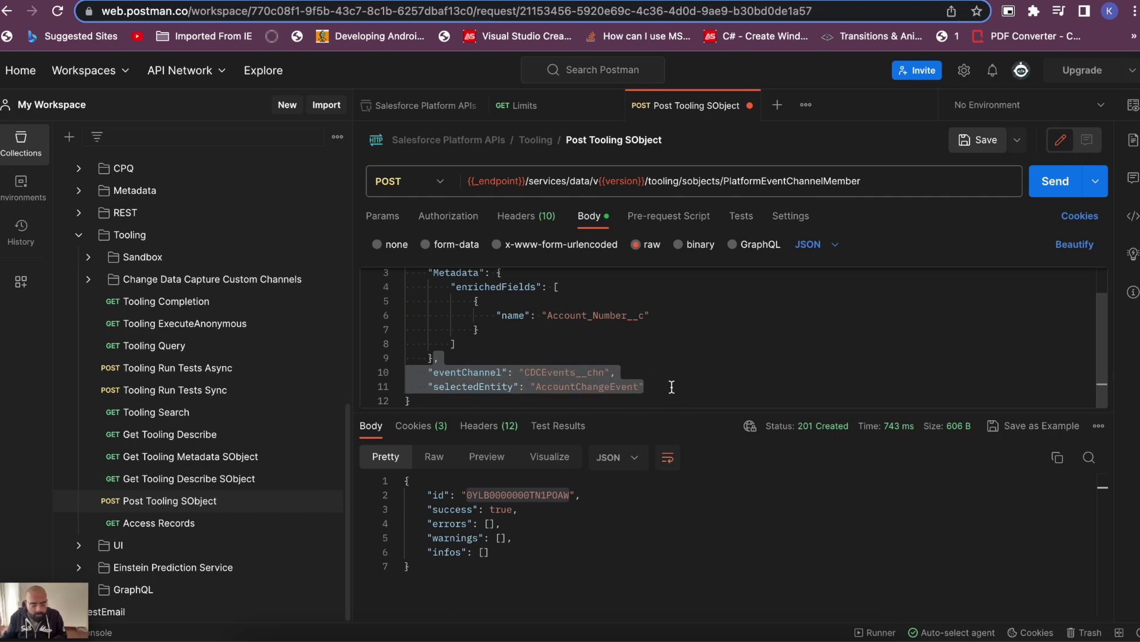
Move the eventChannel and selectedEntity lines inside Metadata, after enrichedFields.
key(BackSpace)
click(474, 373)
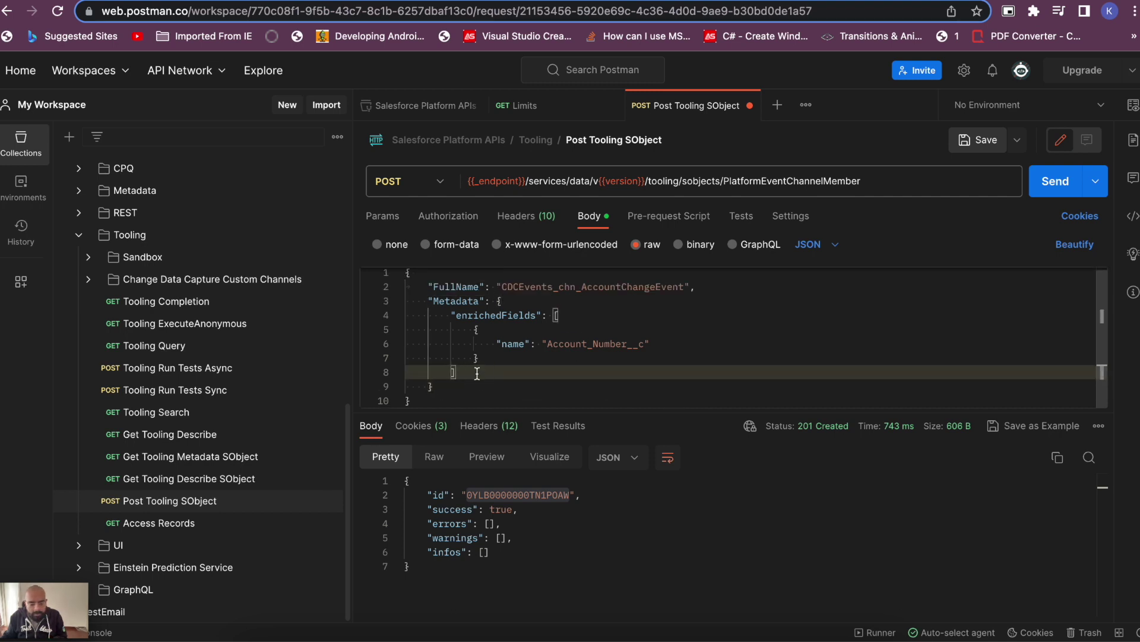
key(super+v)
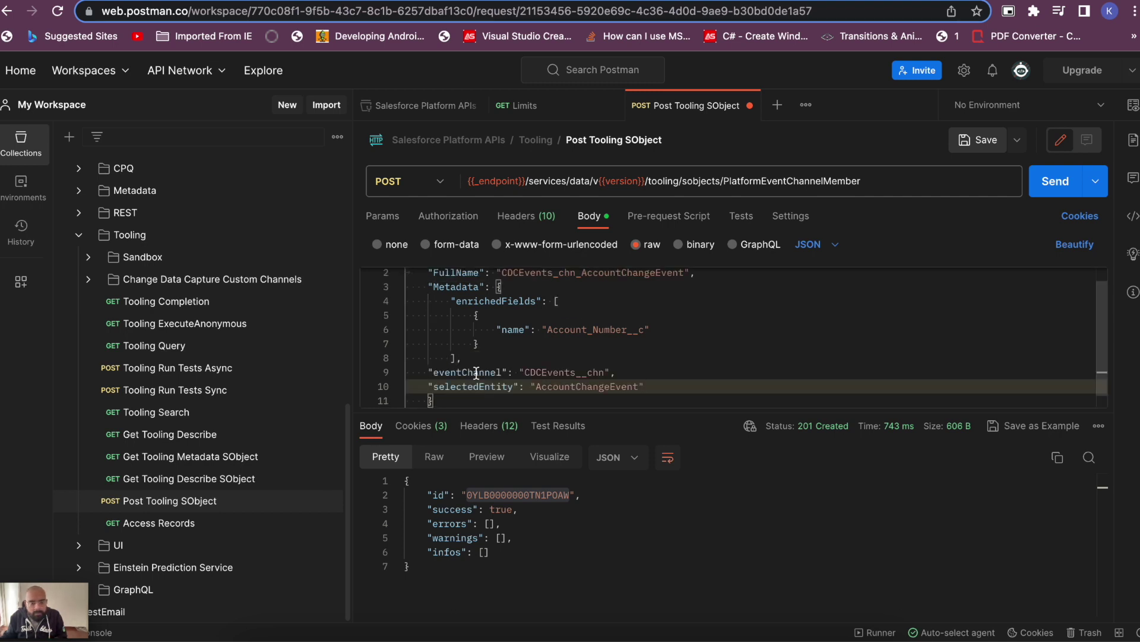
scroll(562, 384, down, 1)
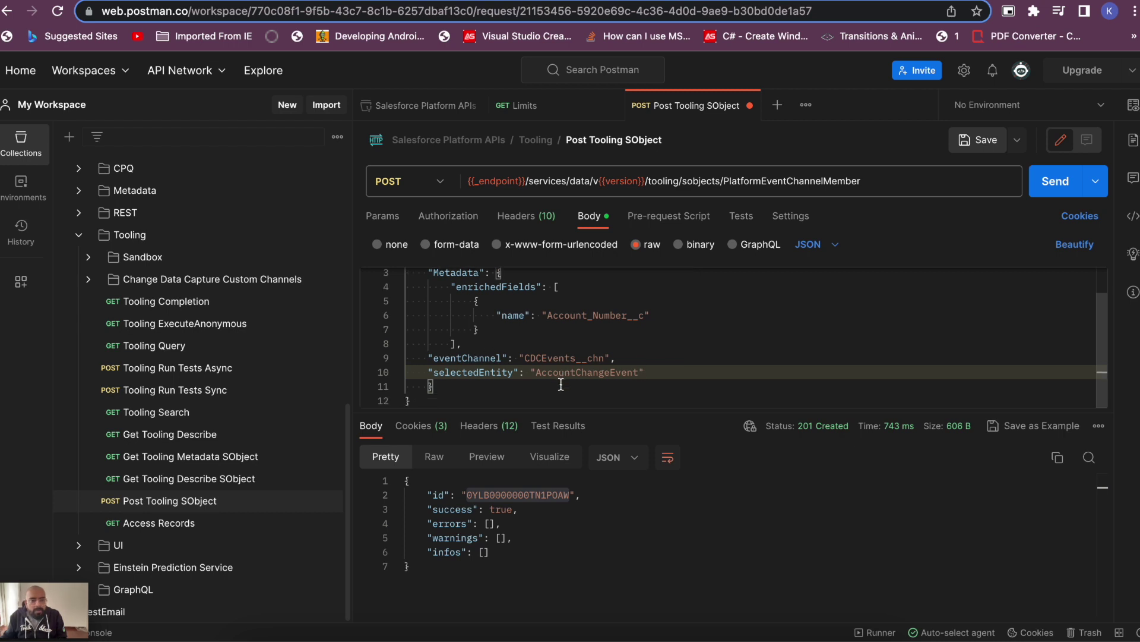
scroll(550, 390, up, 2)
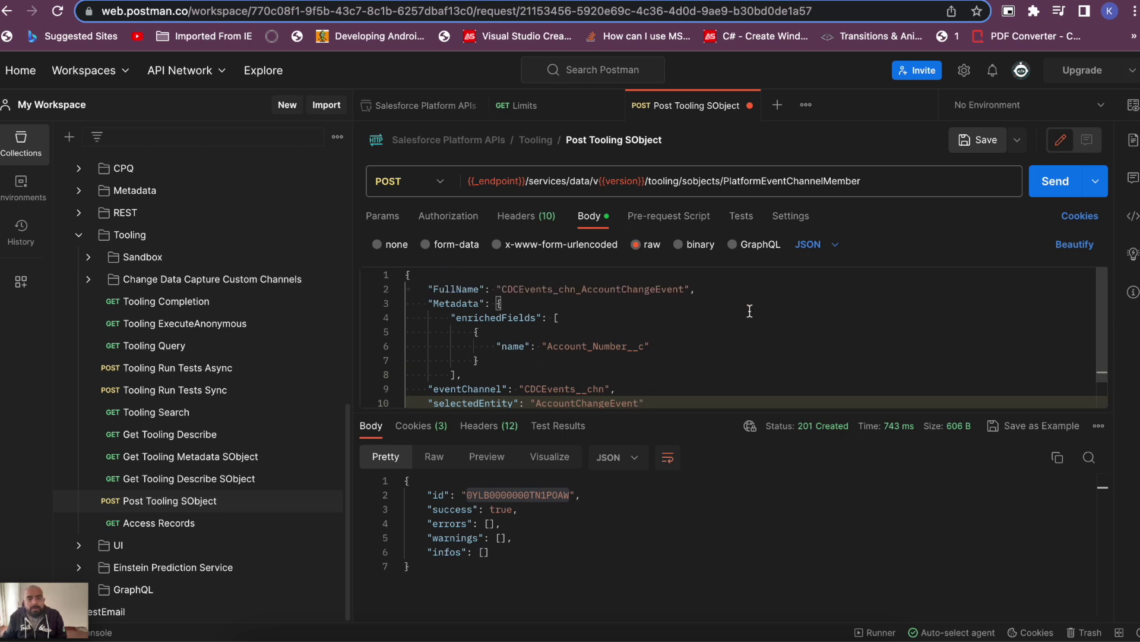
drag(717, 414, 706, 450)
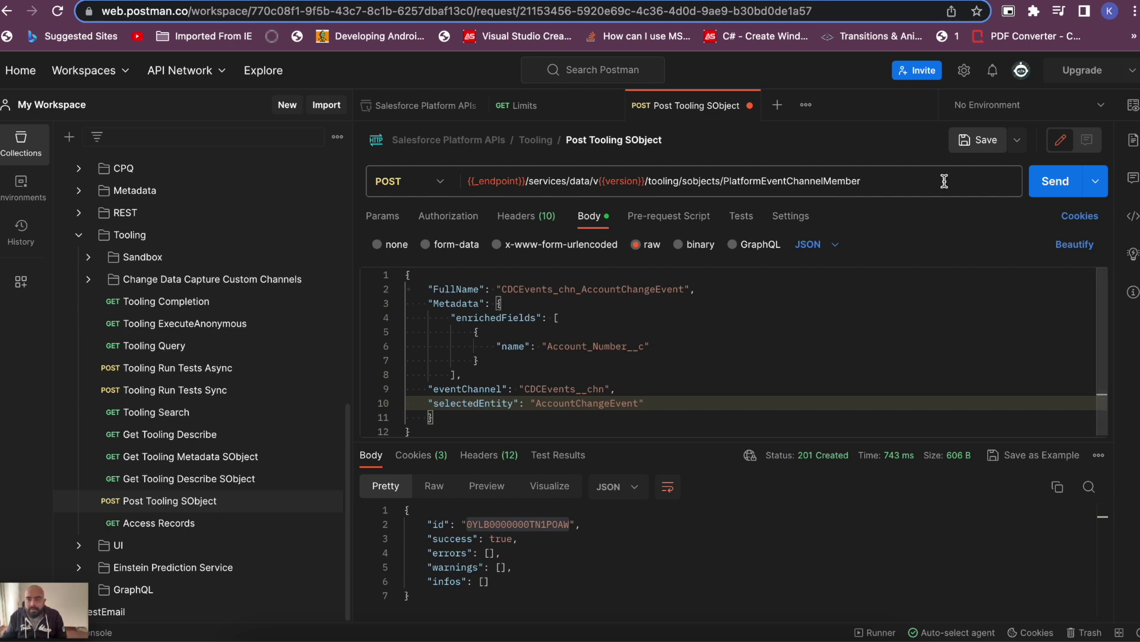
Send the channel member request, get 201 Created, and bring up Visual Studio Code.
click(1050, 195)
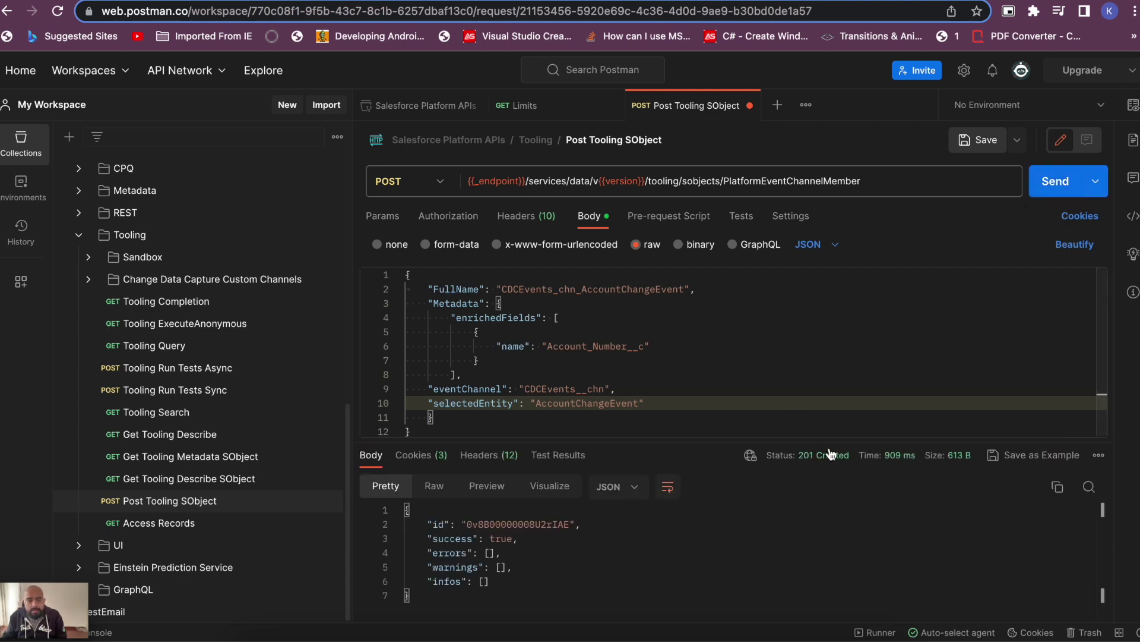
mouse_move(836, 454)
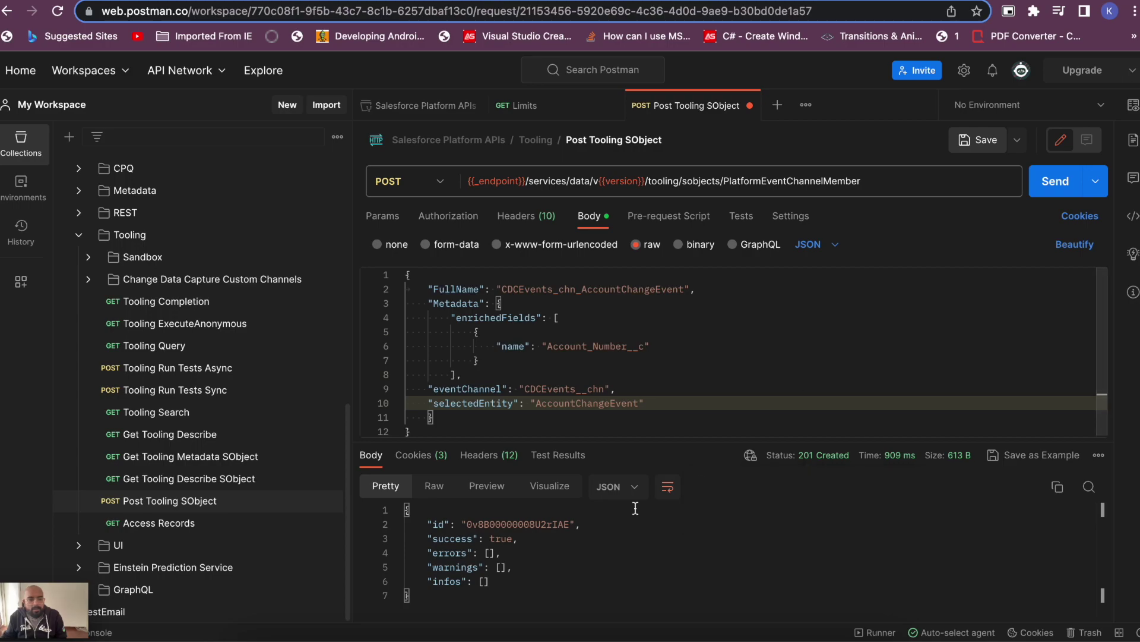
click(442, 635)
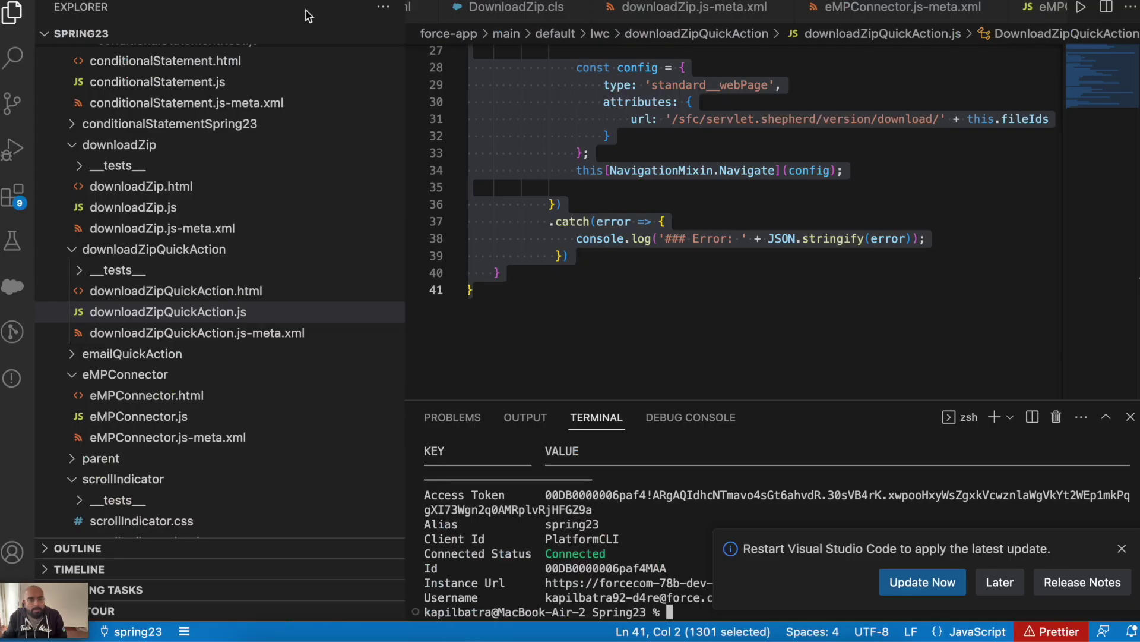
Retrieve CDCEvents__chn from Platform Event Channels in the Org Browser.
key(super+a)
click(679, 169)
scroll(135, 292, down, 10)
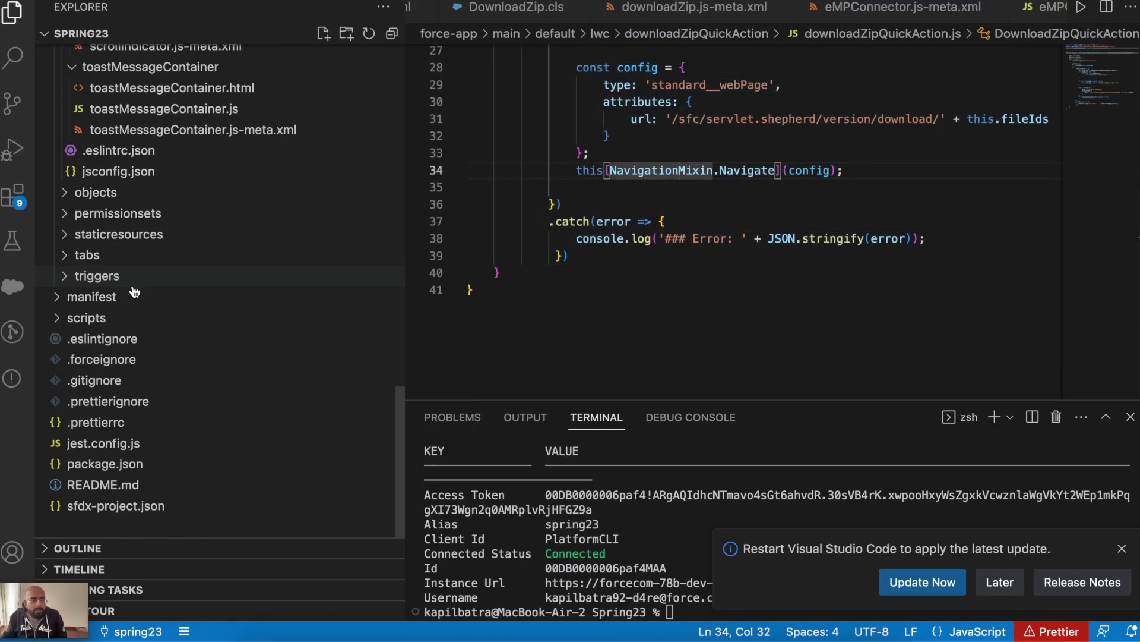
scroll(135, 292, up, 5)
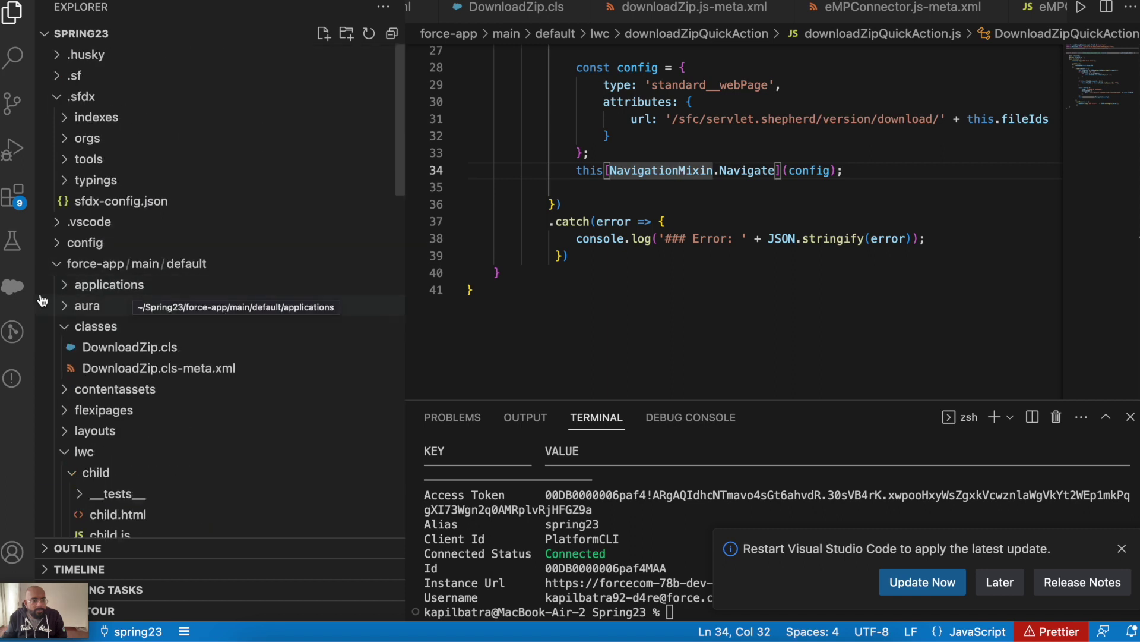
click(13, 287)
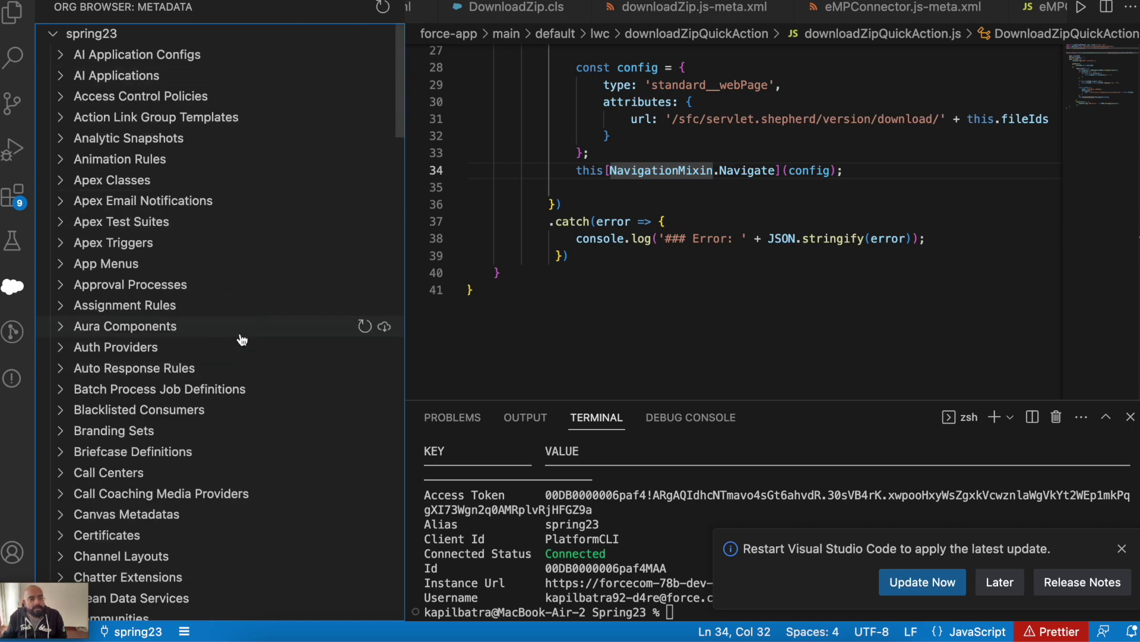
scroll(241, 337, down, 20)
scroll(242, 337, down, 10)
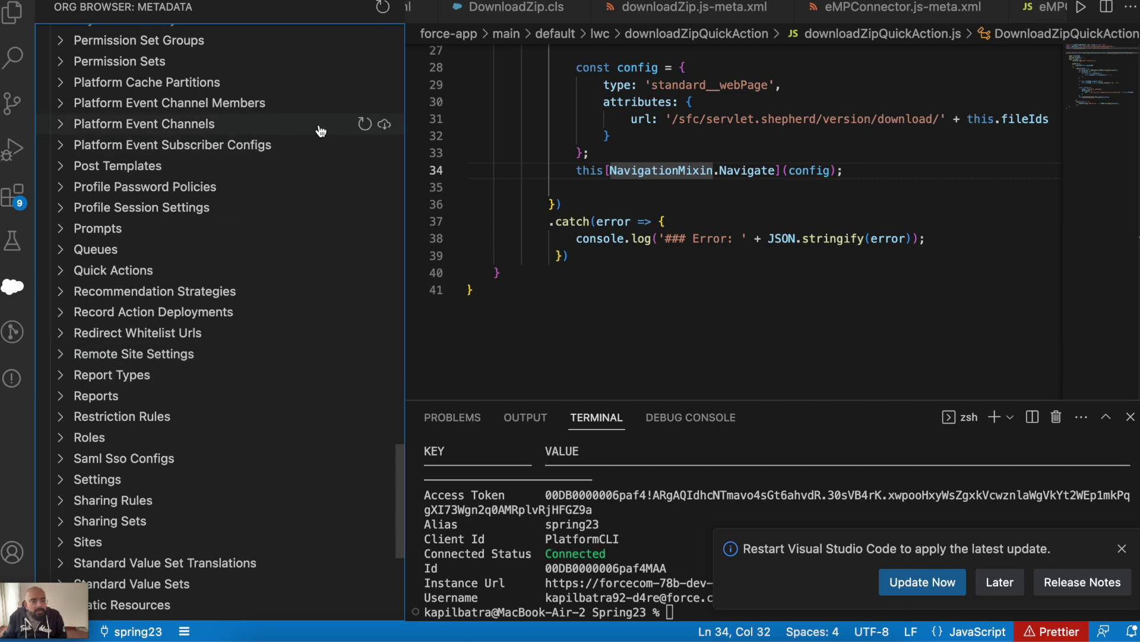
click(384, 124)
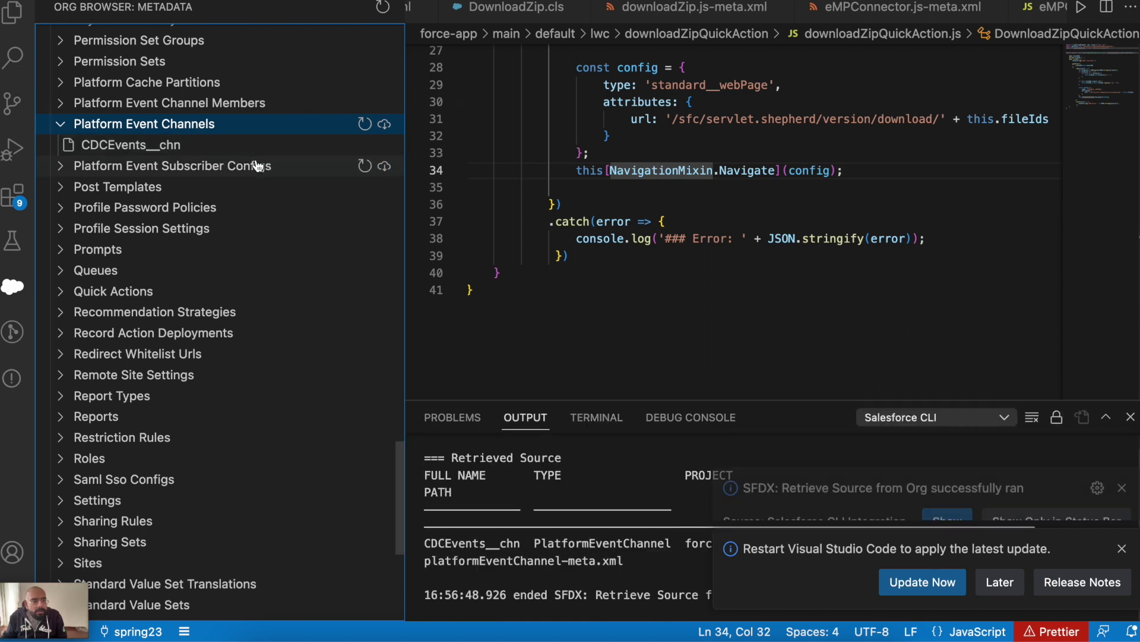
Retrieve the three Platform Event Channel Members, including CDCEvents_chn_AccountChangeEvent, into platformEventChannelMembers.
click(385, 104)
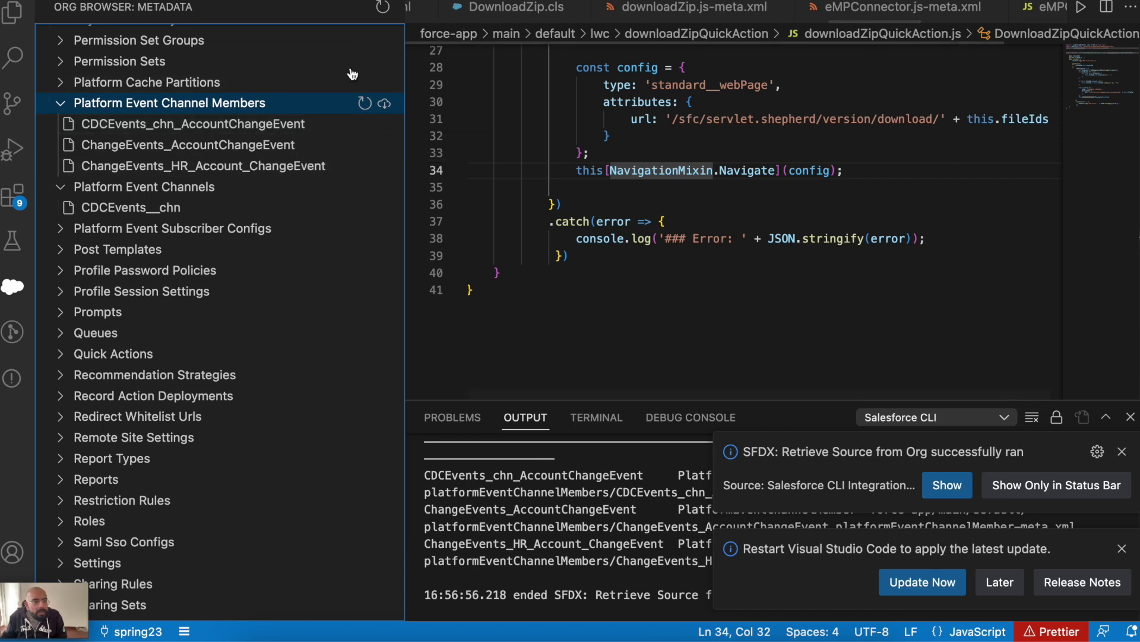
click(884, 156)
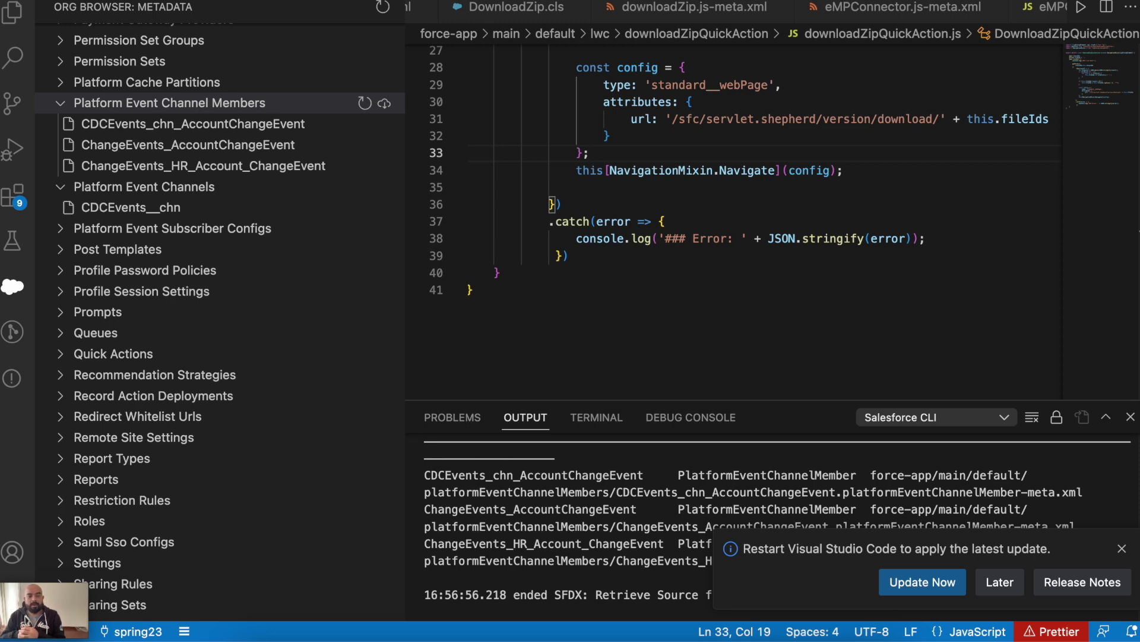
click(614, 135)
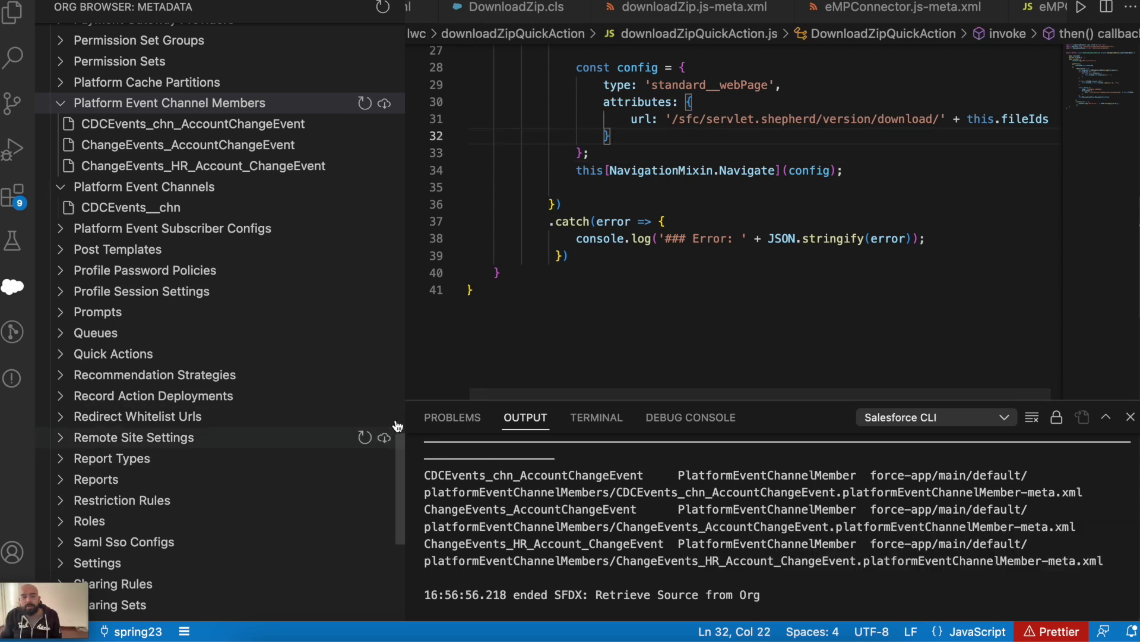
Create a Checkbox field labelled 'CDC Check' on Account with default security and layouts.
click(554, 635)
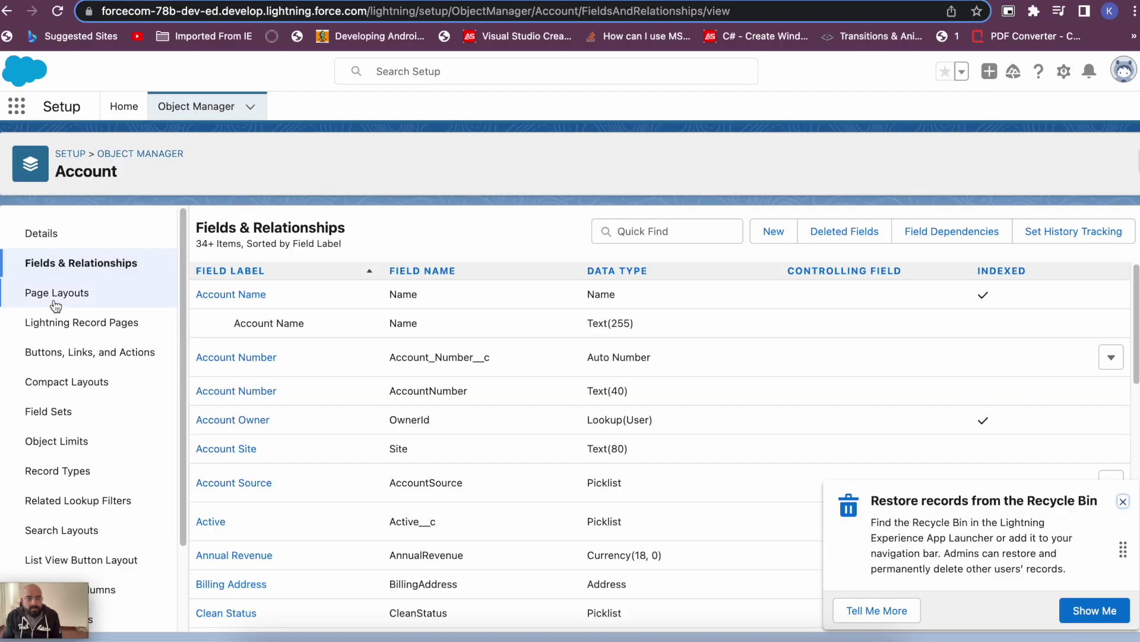
click(773, 231)
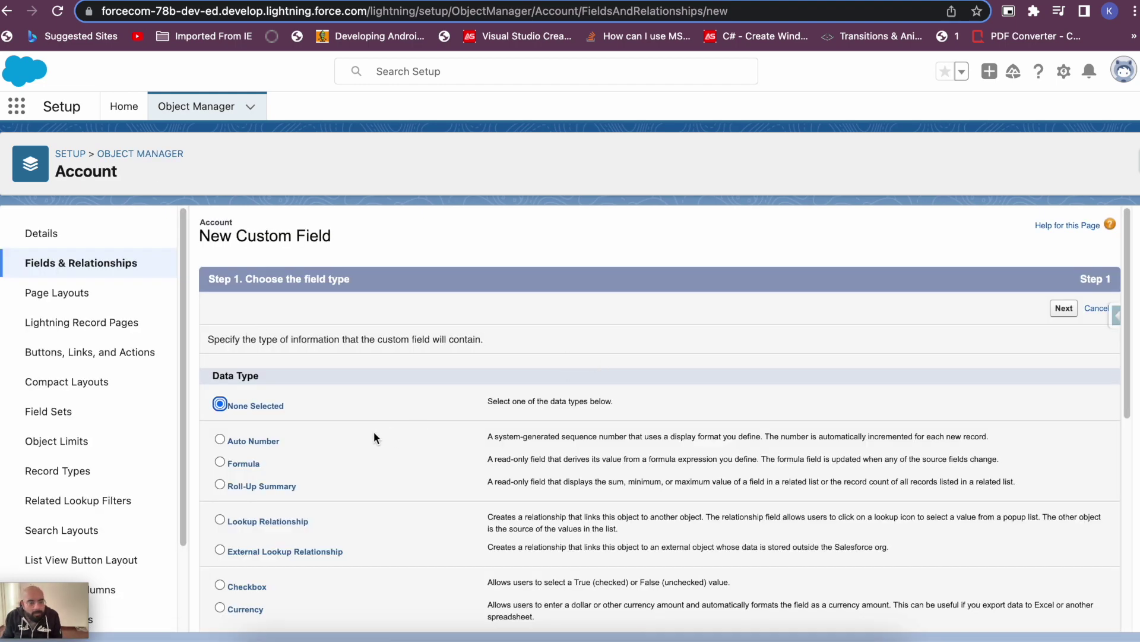
scroll(388, 431, down, 3)
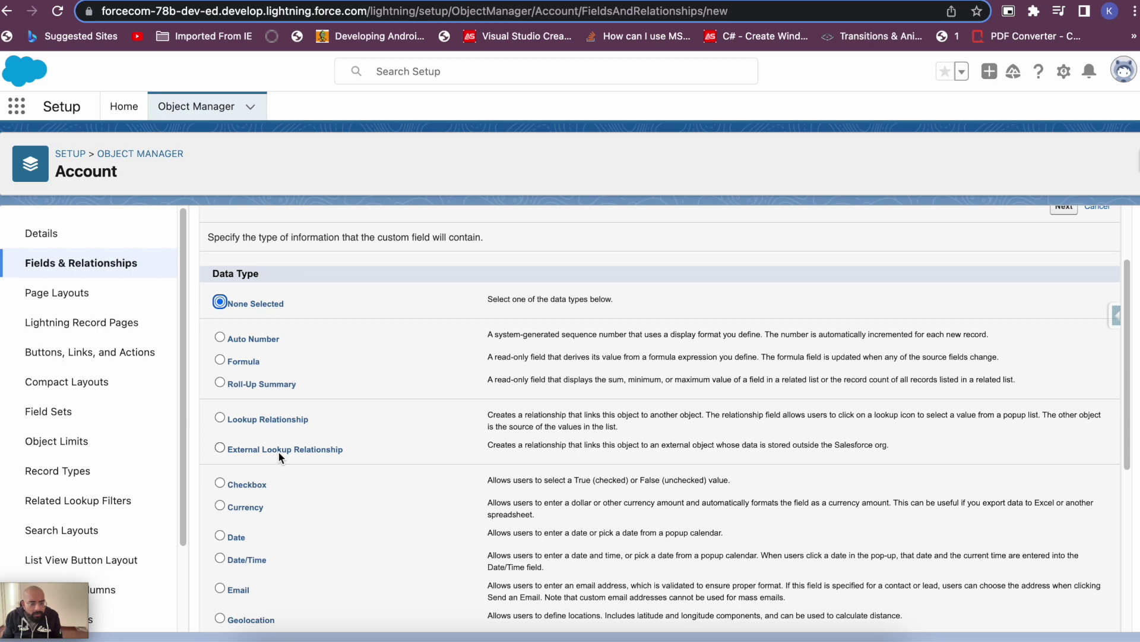
scroll(328, 505, down, 1)
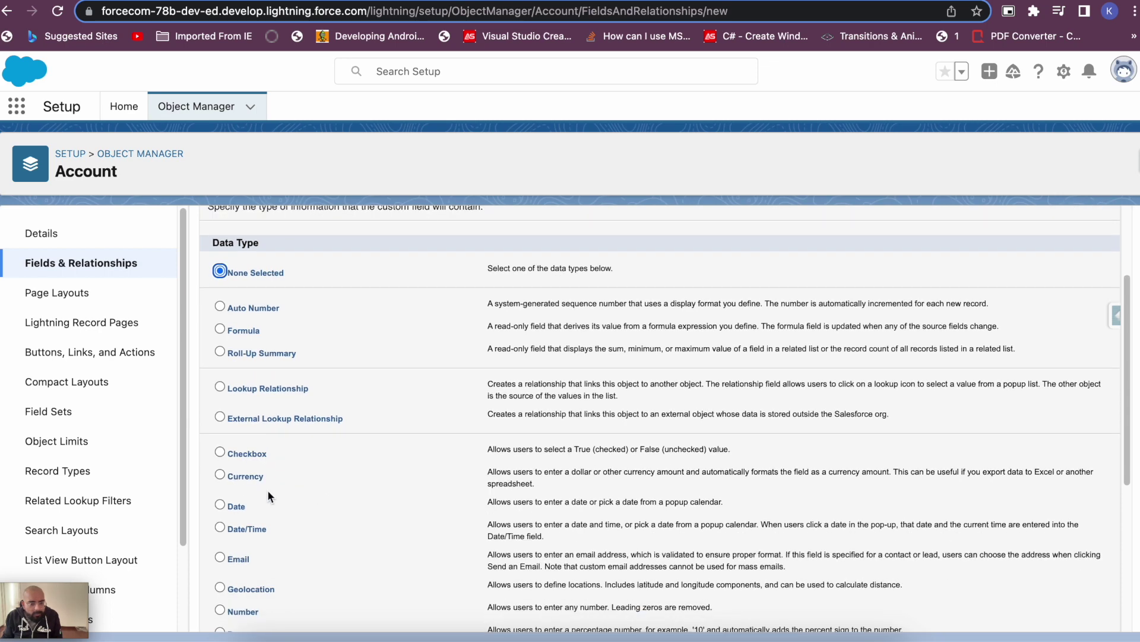
click(248, 455)
scroll(855, 446, down, 9)
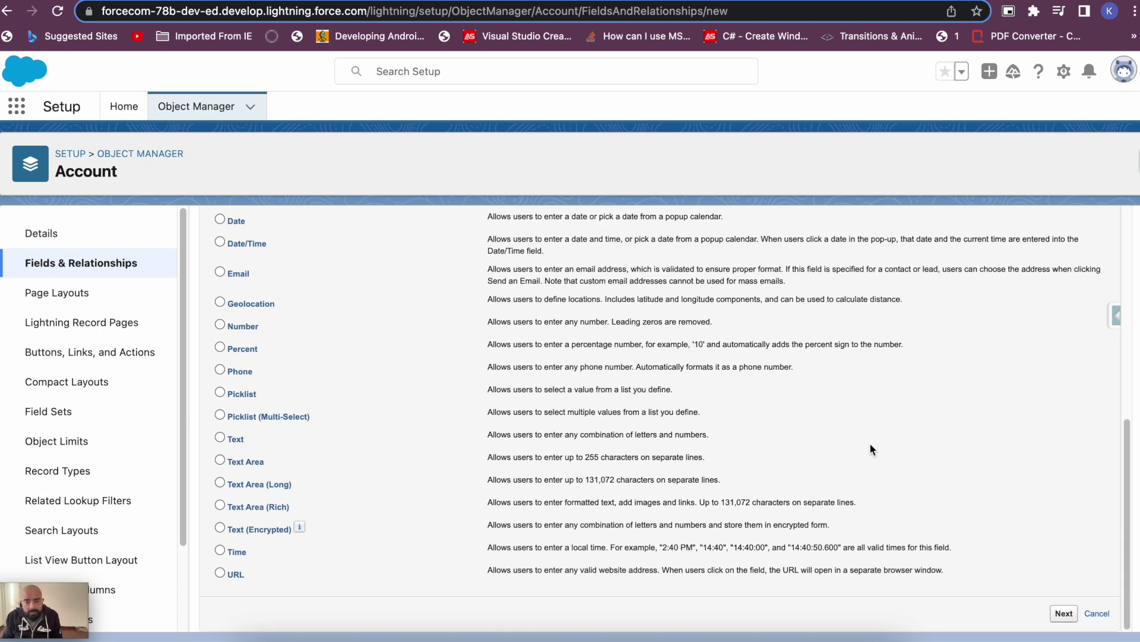
click(1063, 613)
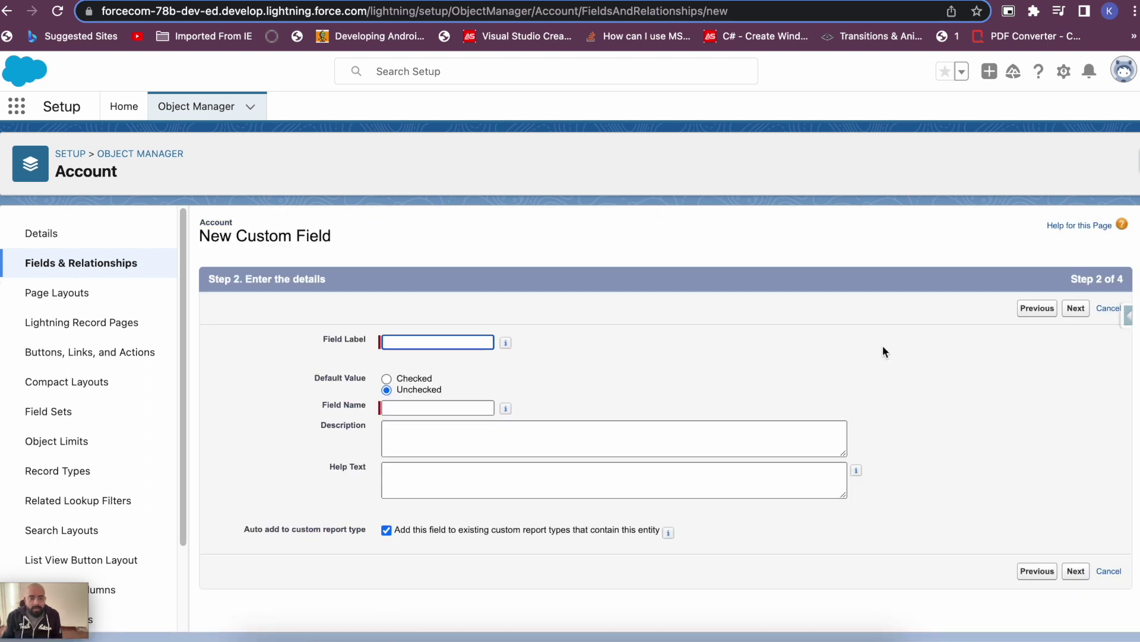
text(C)
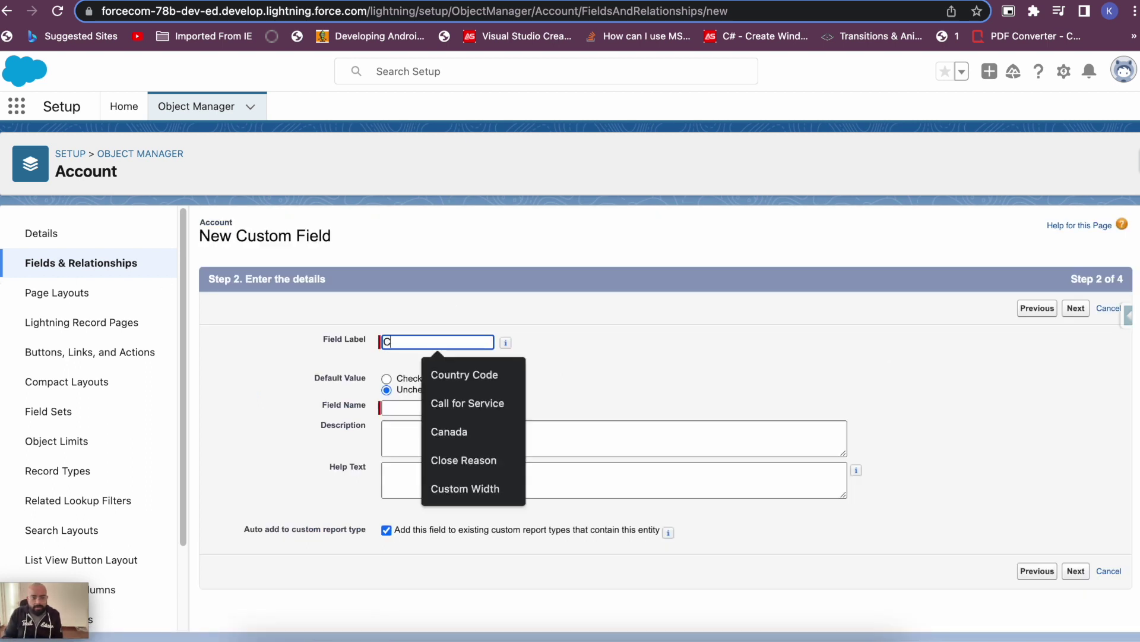
text(DC Check)
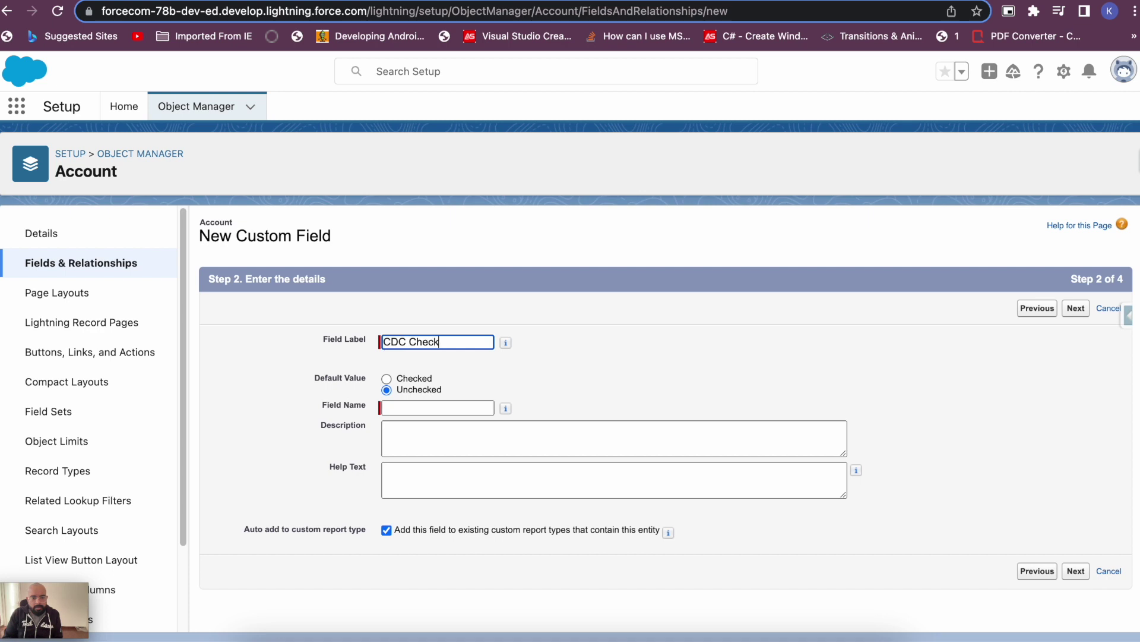
key(Tab)
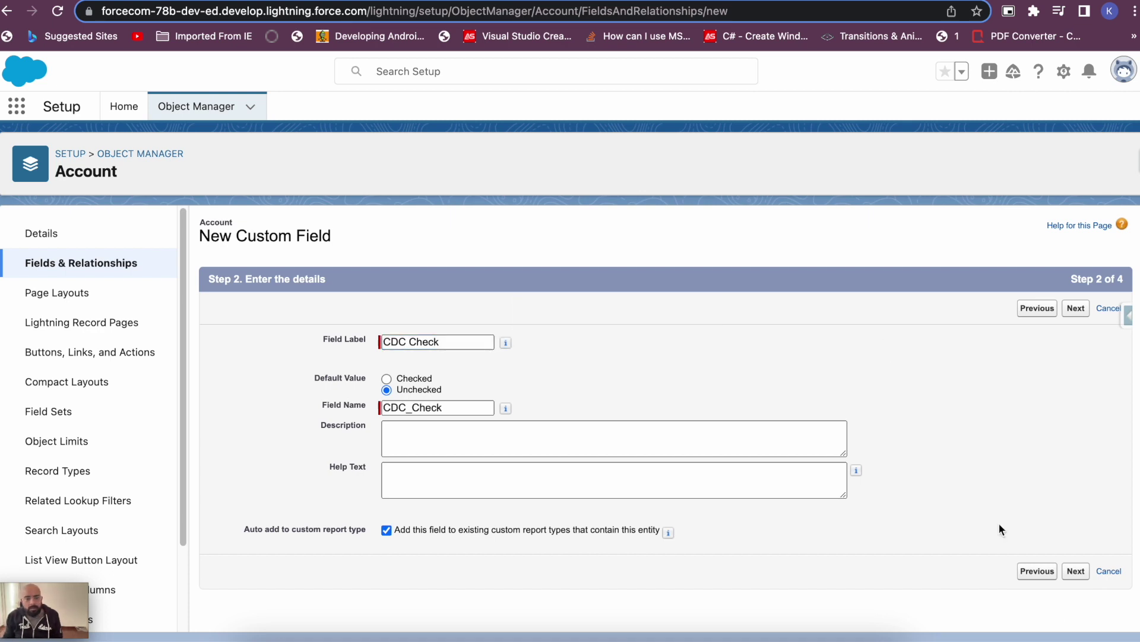
click(1079, 574)
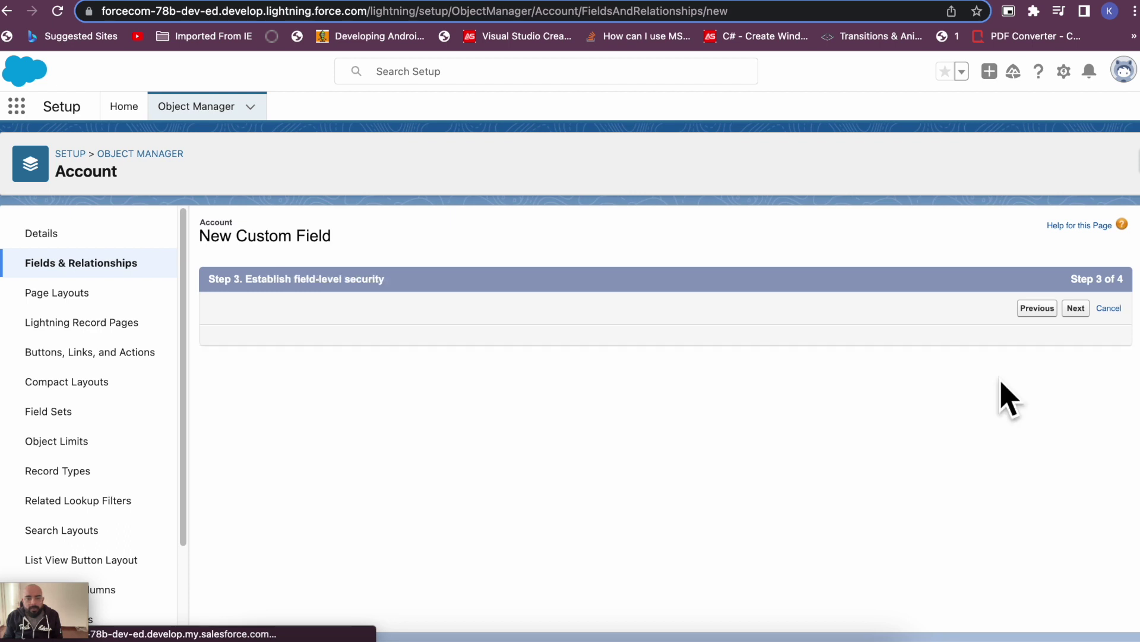
click(1065, 307)
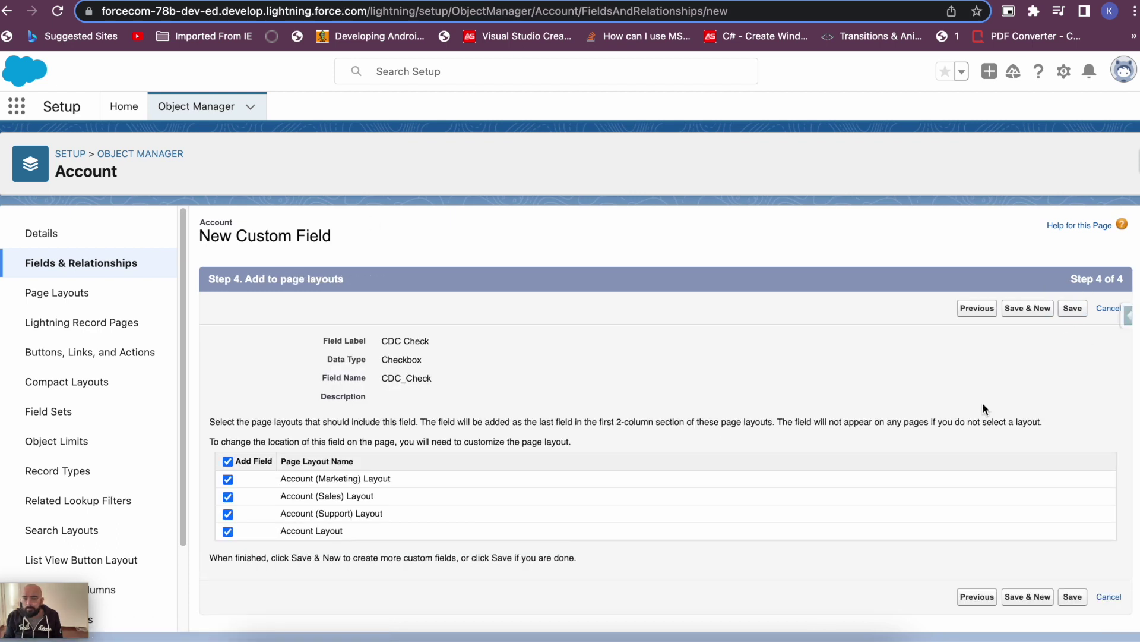
click(1064, 311)
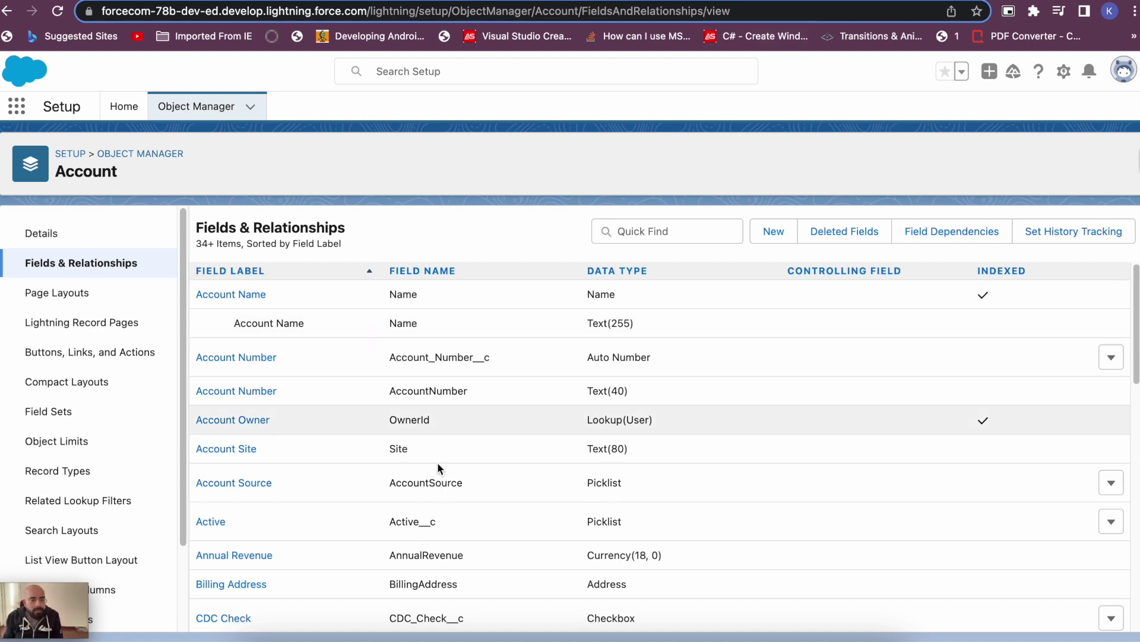
Filter Account fields by 'CDC', copy the CDC_Check__c API name, and return to Postman.
click(649, 225)
text(CDC)
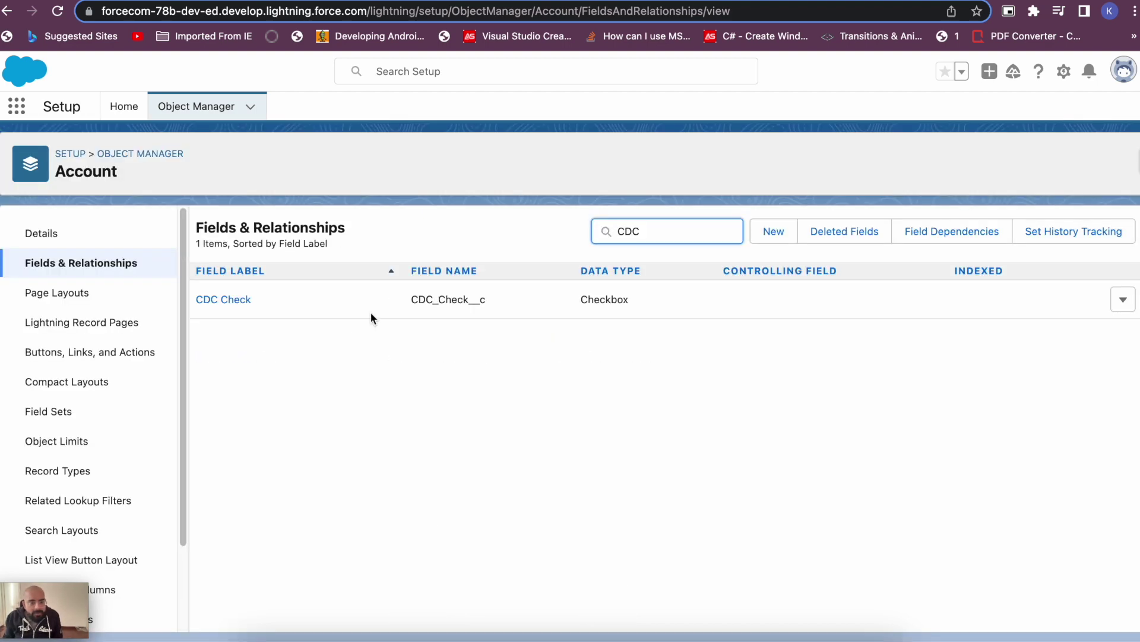
double_click(444, 297)
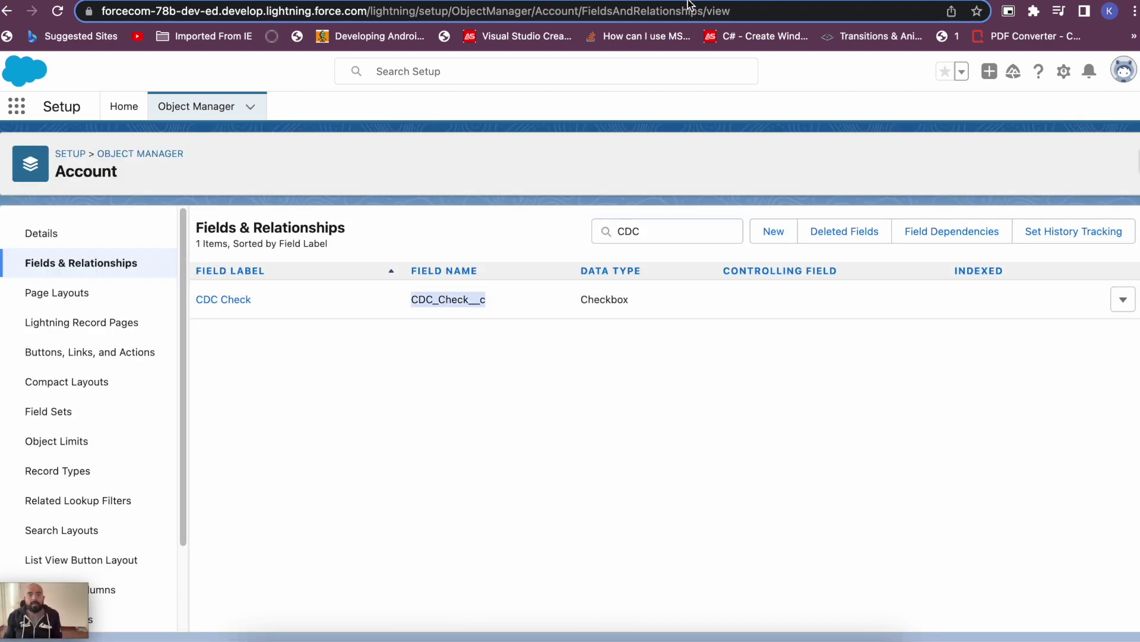
key(ctrl+Tab)
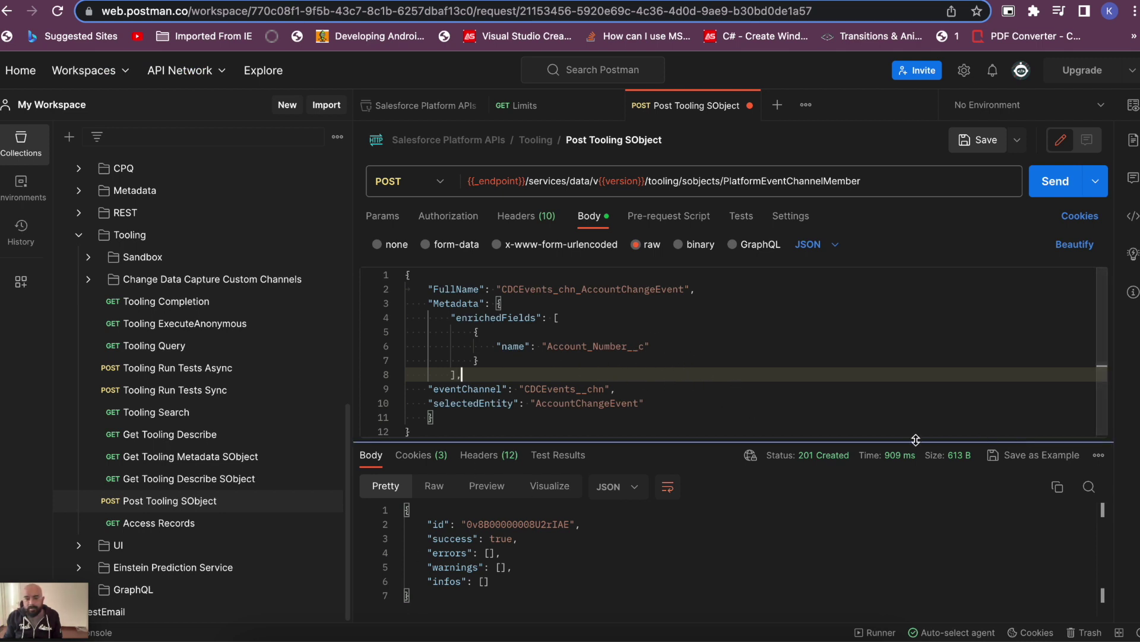
Add "filterExpression": "CDC_Check__c == true" inside the request body's Metadata block.
drag(918, 445, 917, 485)
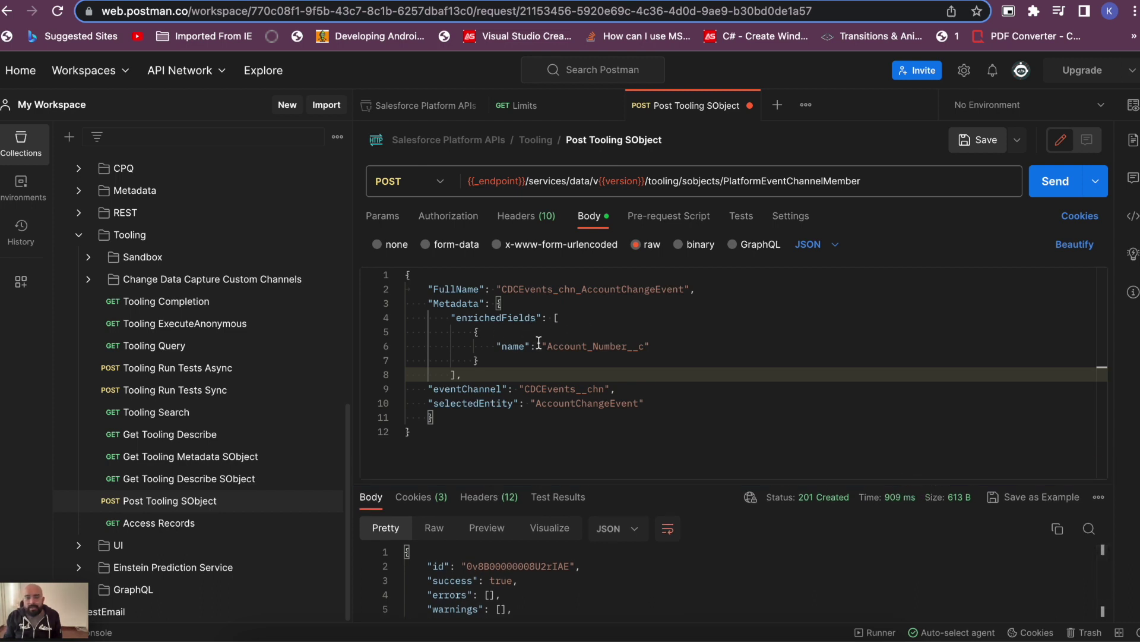
click(580, 319)
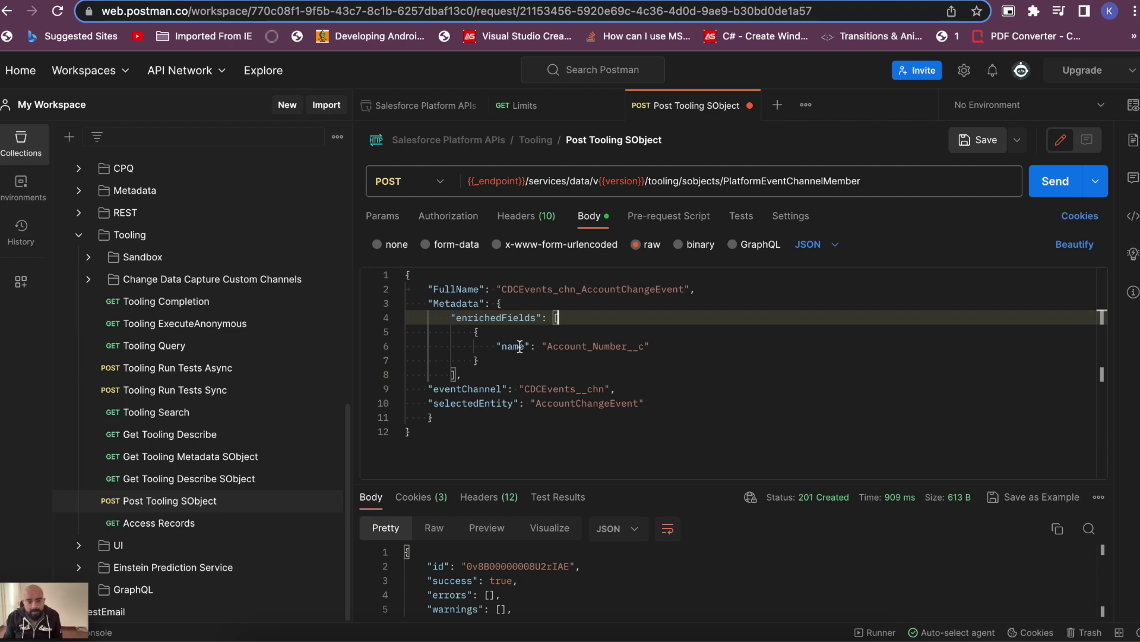
click(530, 305)
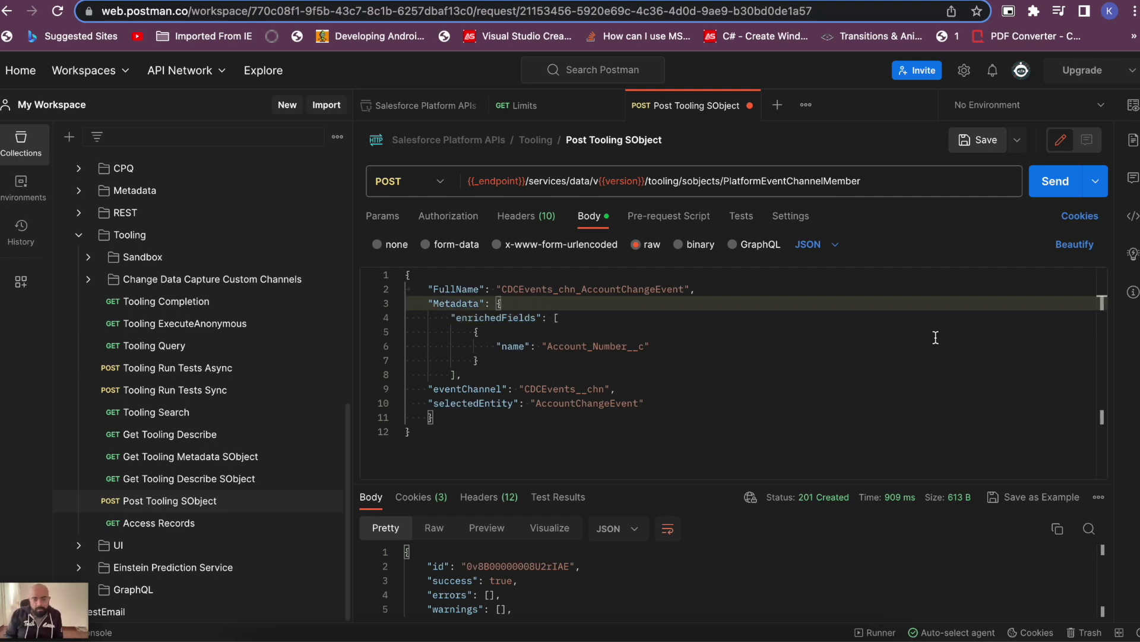
key(Return)
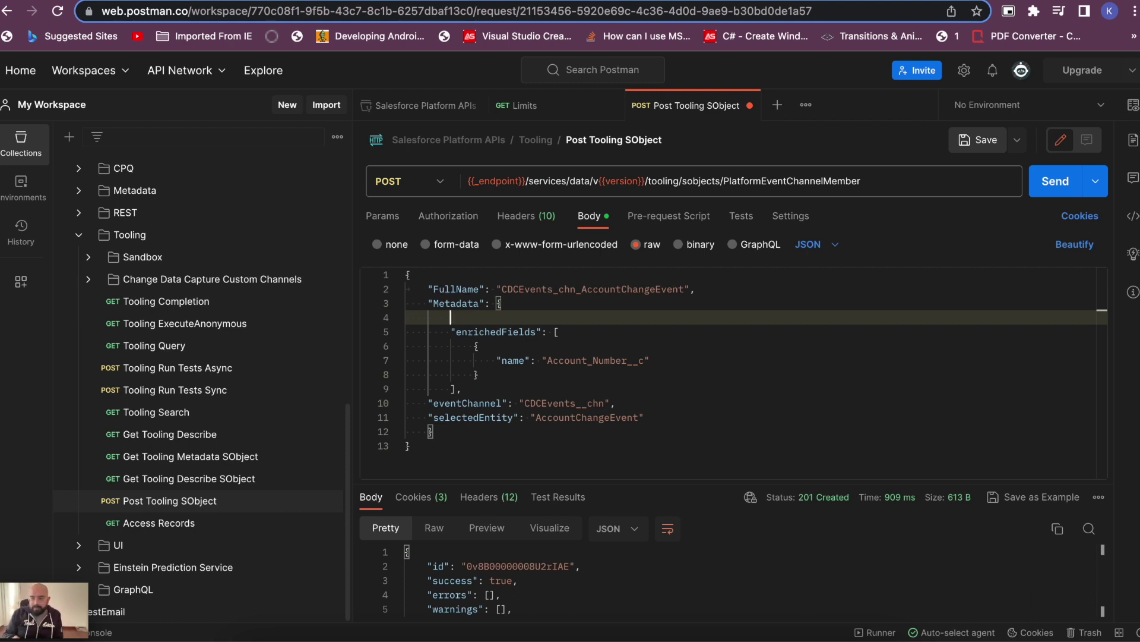
text(")
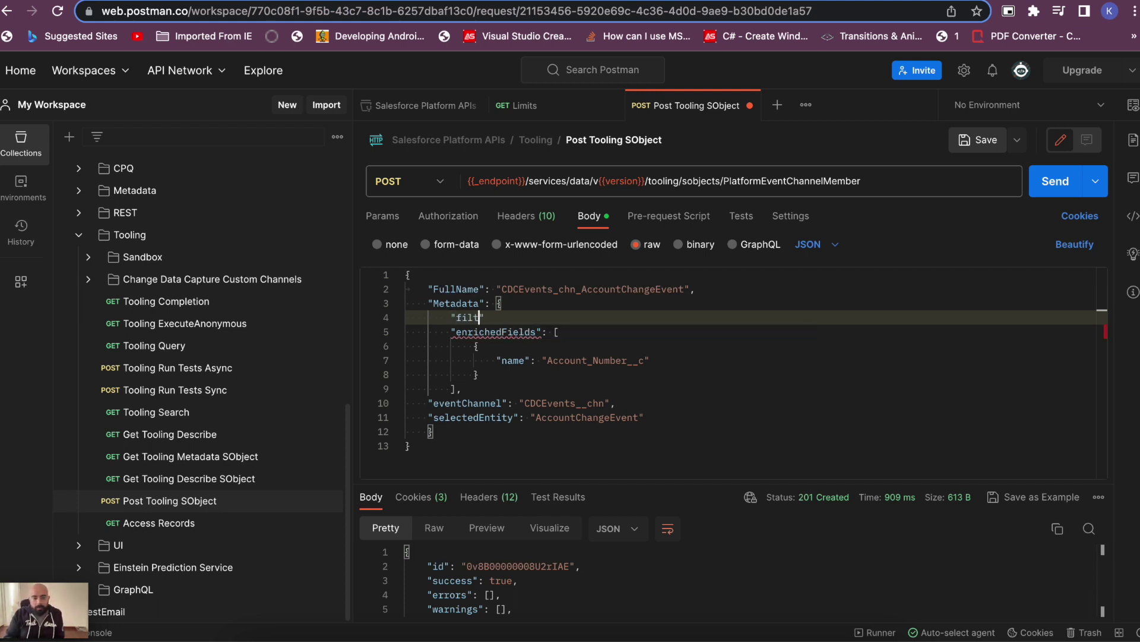
text(filterEx)
text(pression)
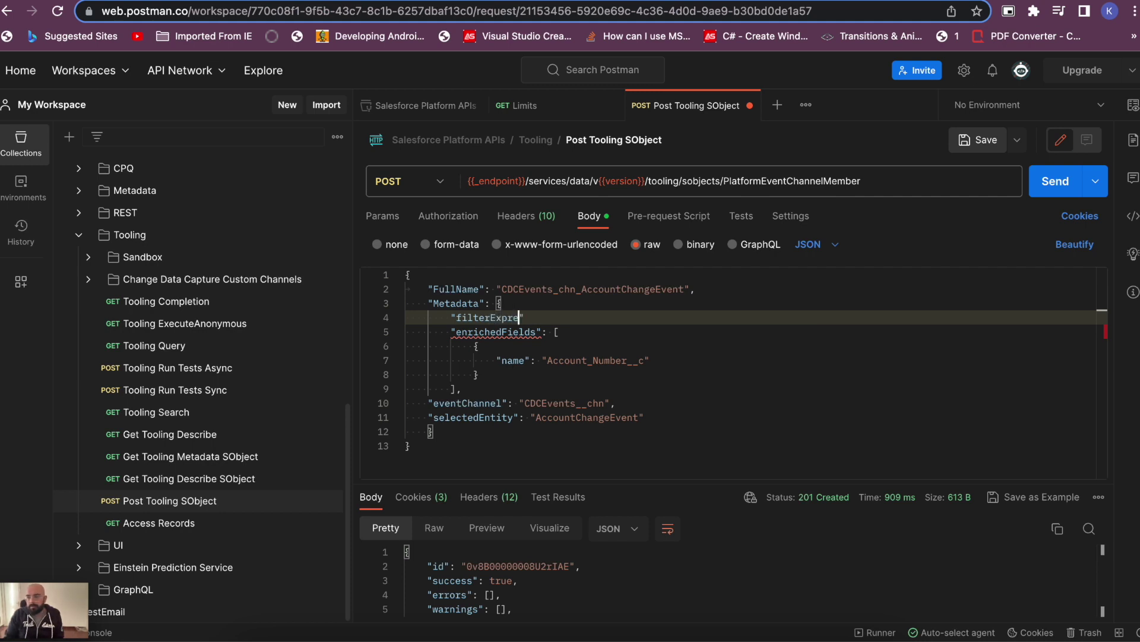
text(")
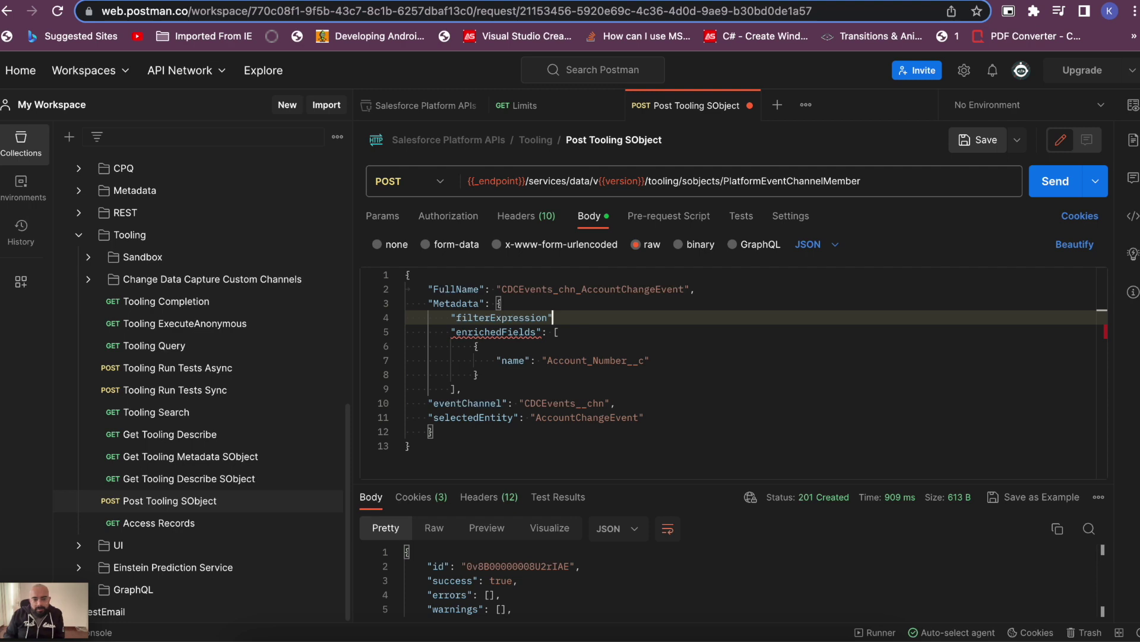
text(:Dreamin Plan Call)
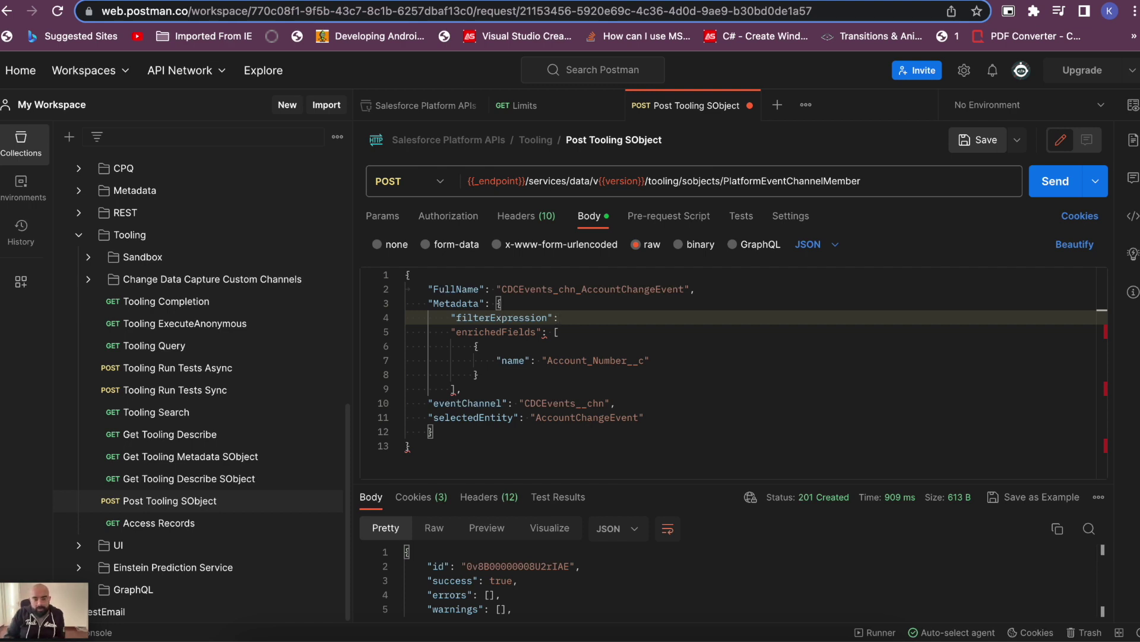
text(Dreamin Plan Call Saturday, June 10 · 17:00 – 18:00 Time zone: Asia/Kolkata Google Meet joining info Video call link: https://meet.google.com/vpo-joah-krf)
key(super+z)
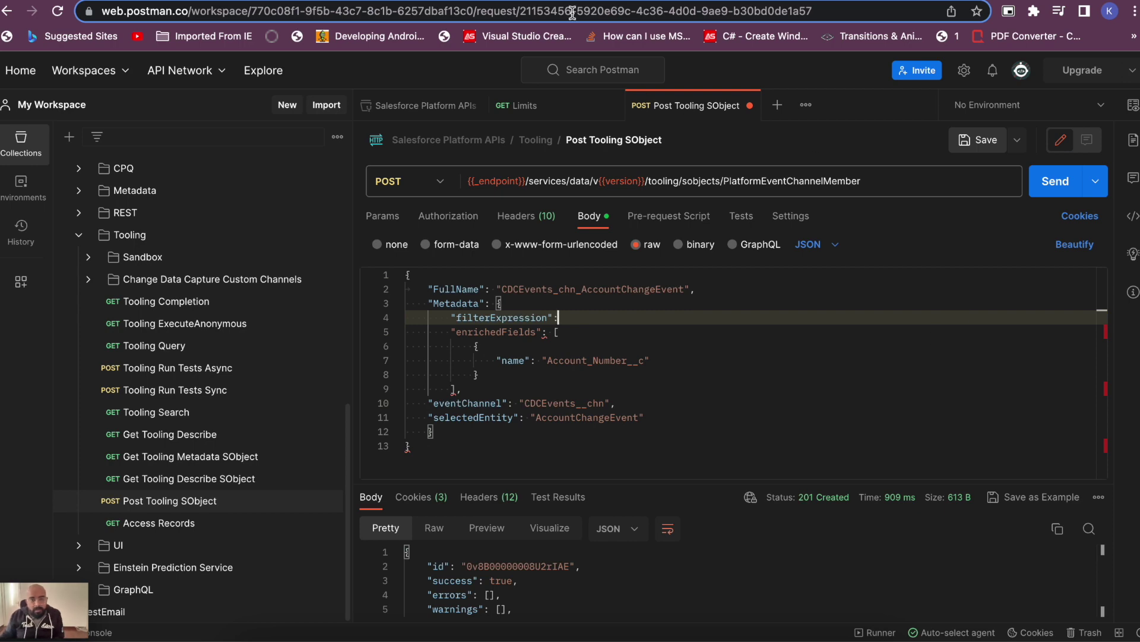
key(ctrl+Tab)
key(ctrl+Tab)
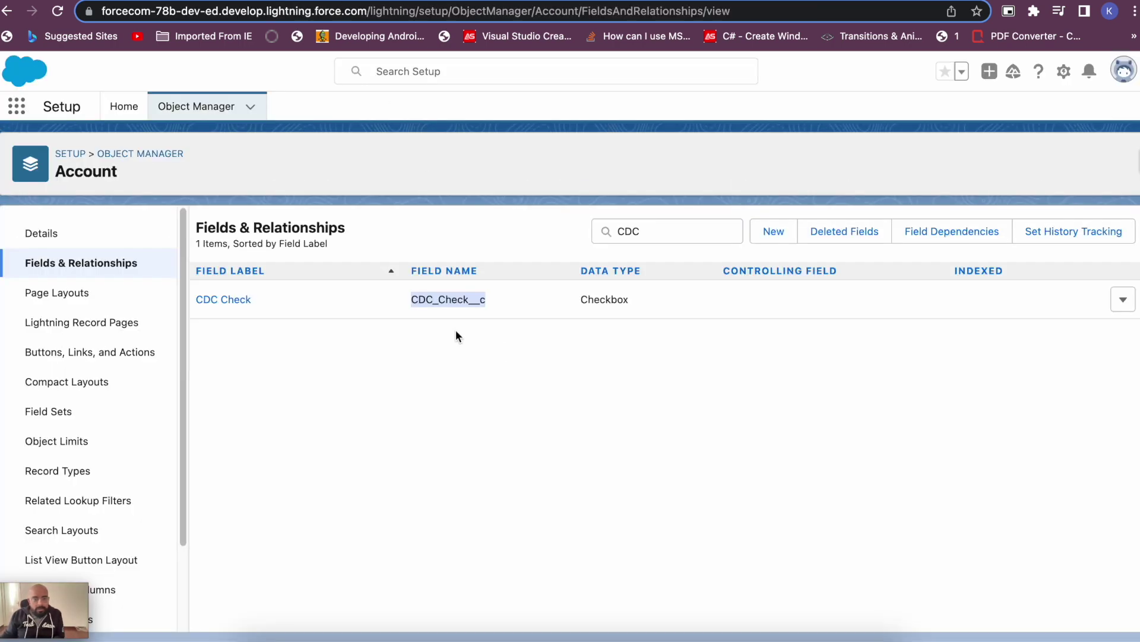
key(ctrl+shift+Tab)
key(ctrl+shift+Tab)
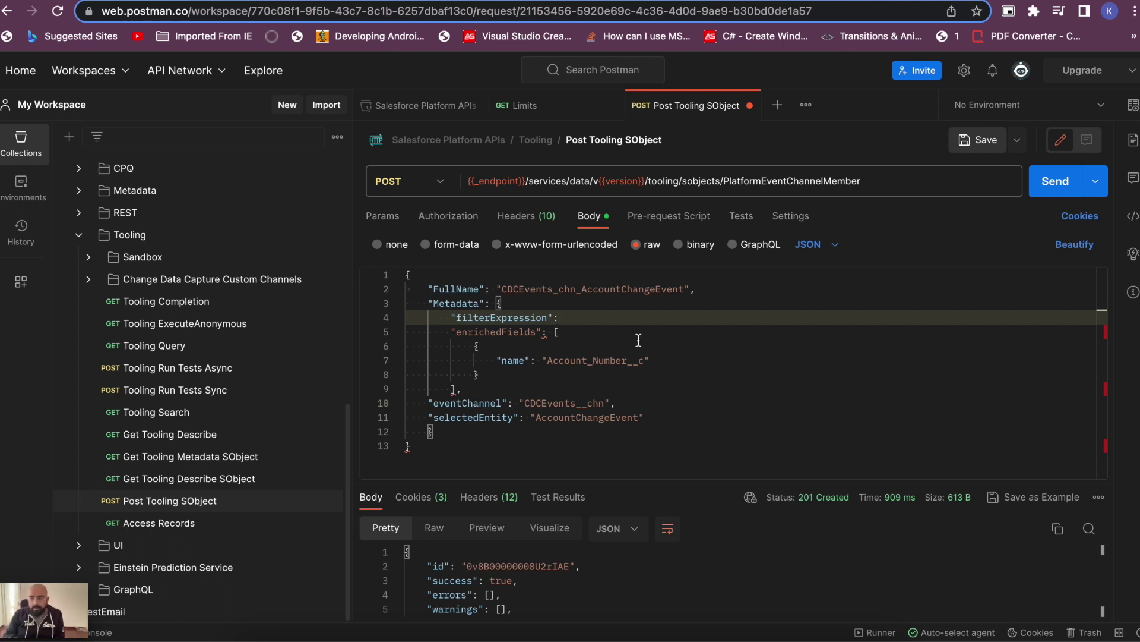
text(")
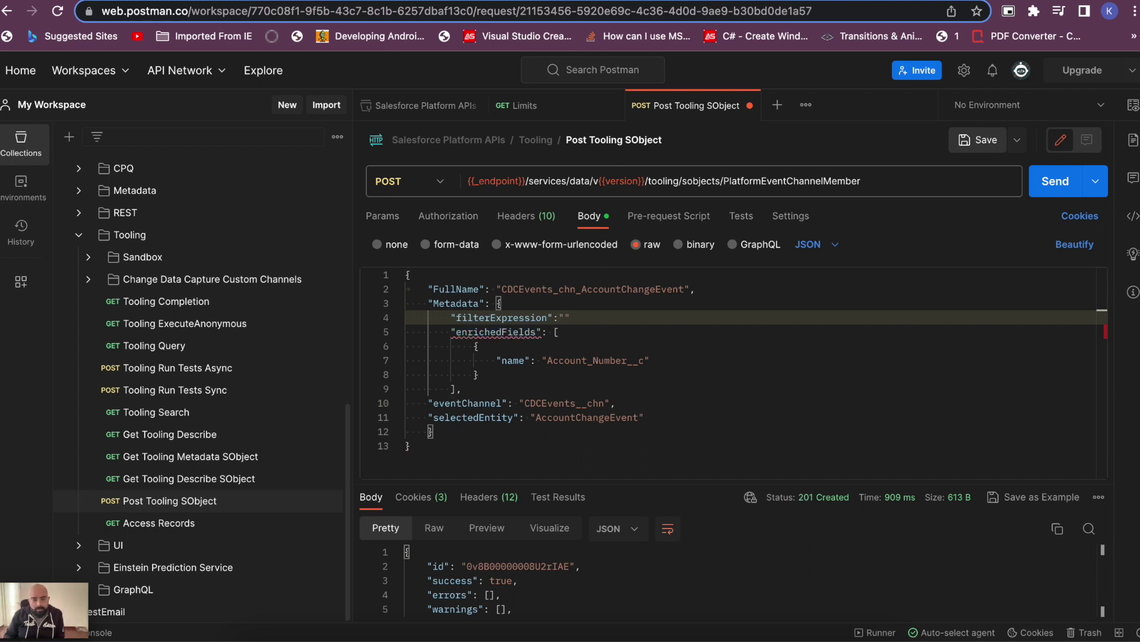
text(CDC_Check__c =)
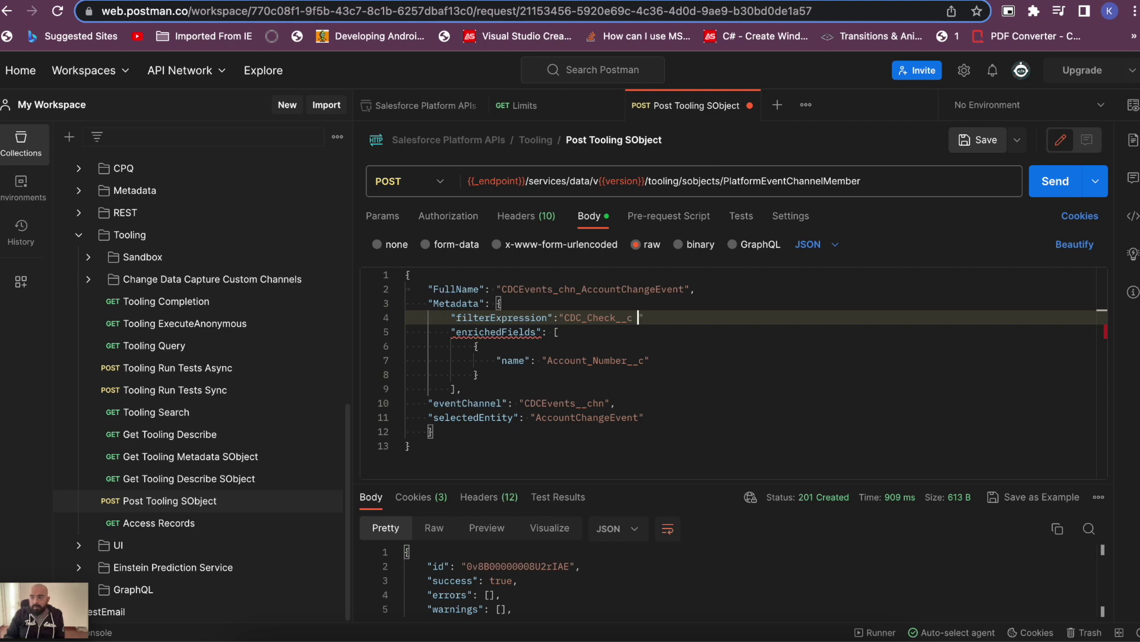
text(= )
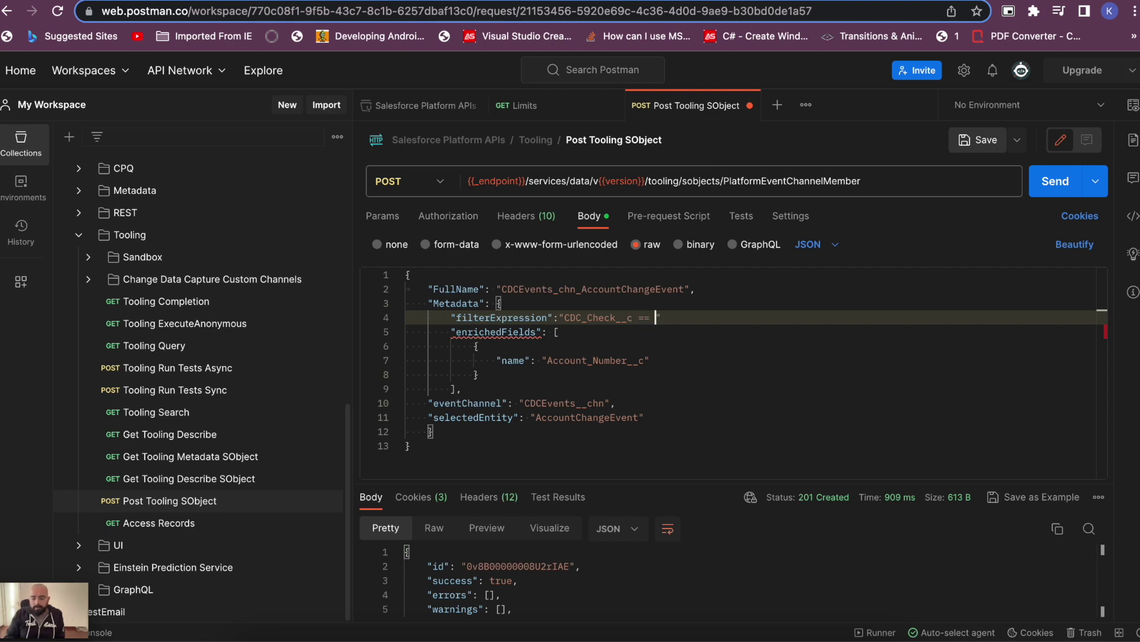
text(true)
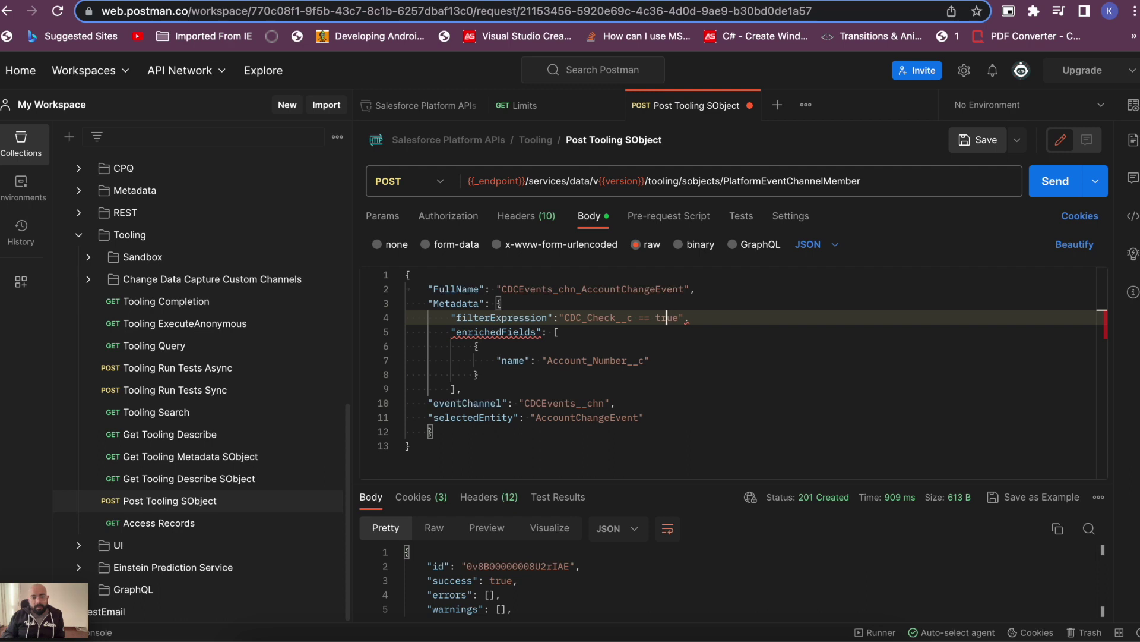
click(643, 318)
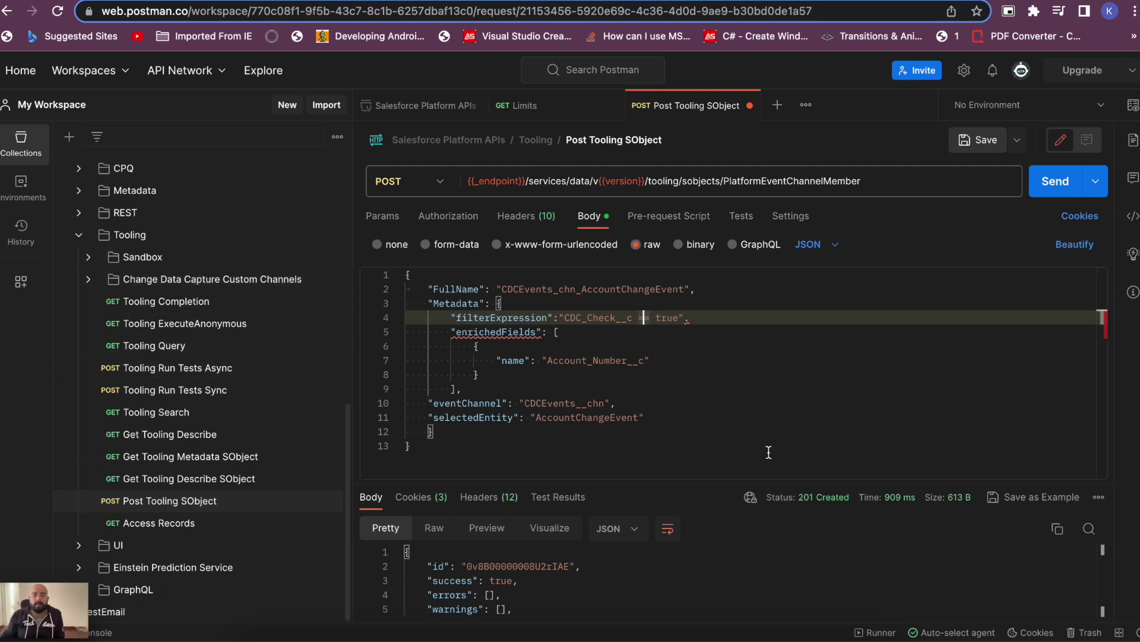
click(746, 322)
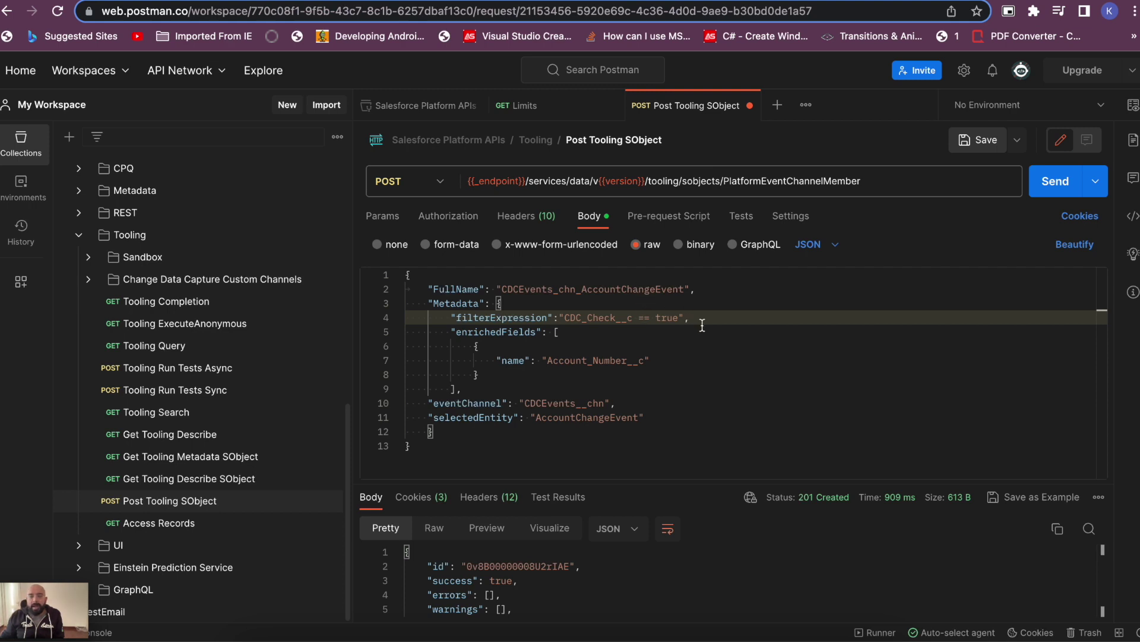
Append 'AND amount>1000' to the filter, then delete it, leaving CDC_Check__c == true.
click(681, 319)
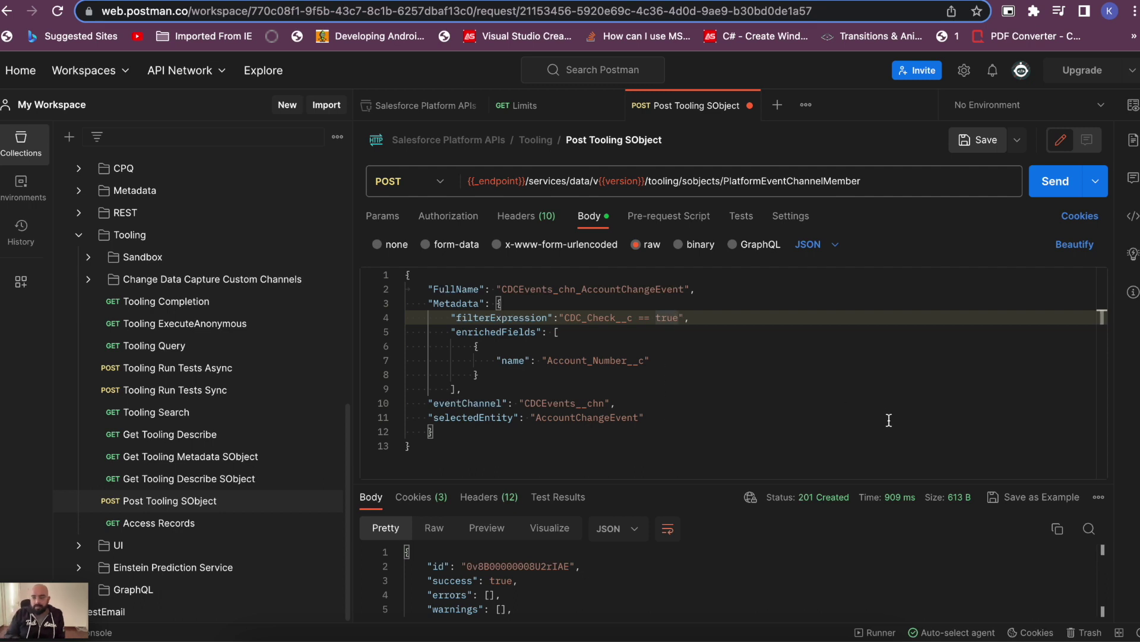
text(AND)
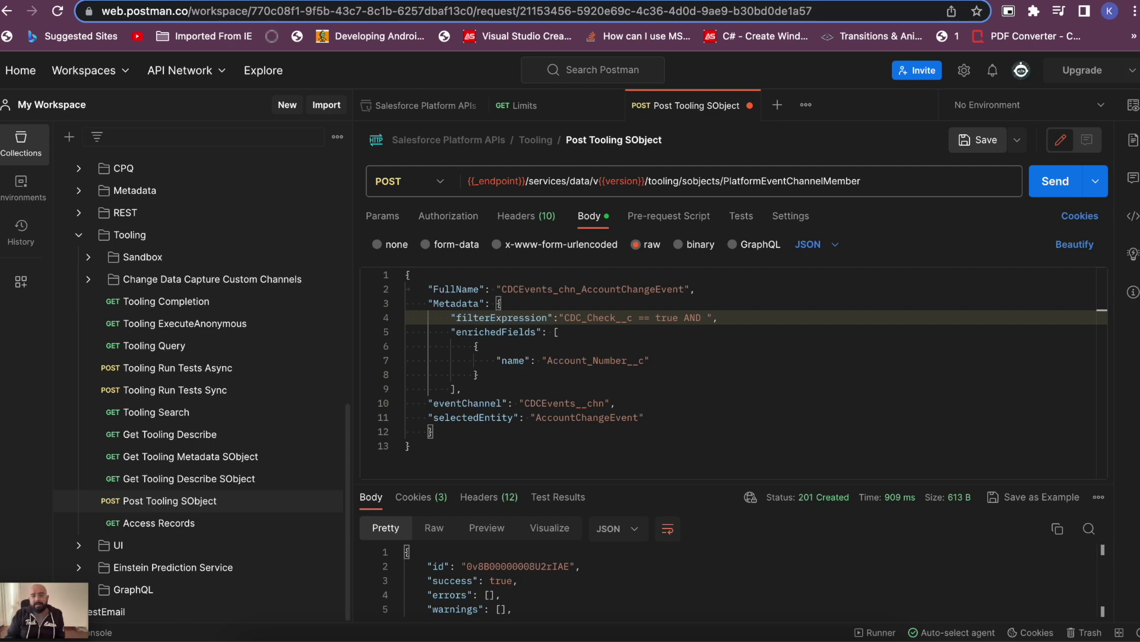
text( amount)
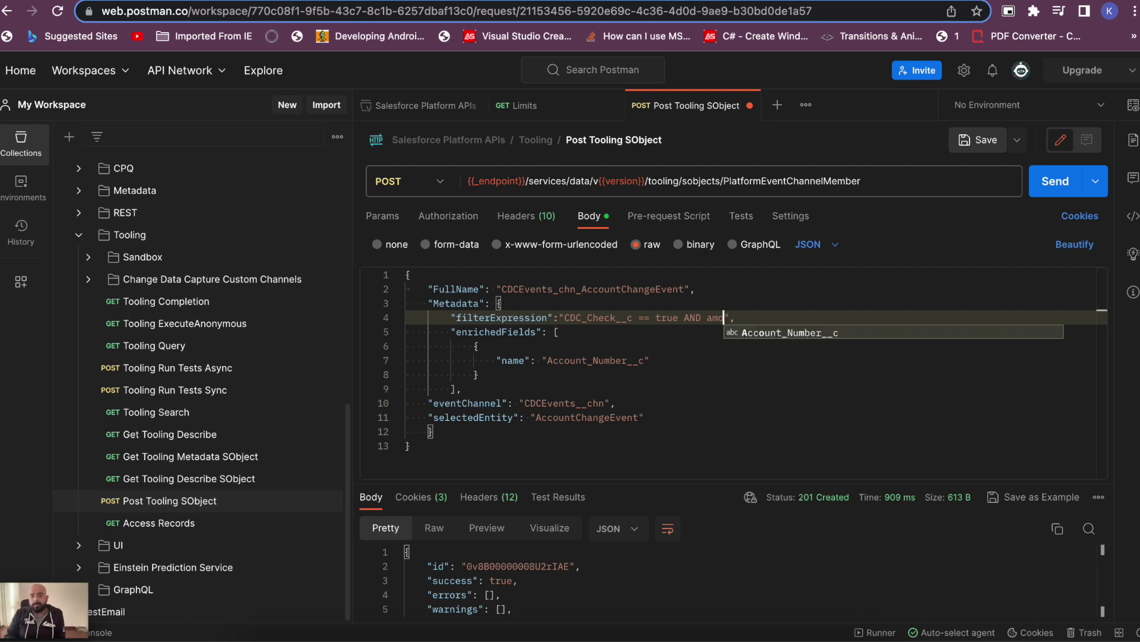
text(>1000)
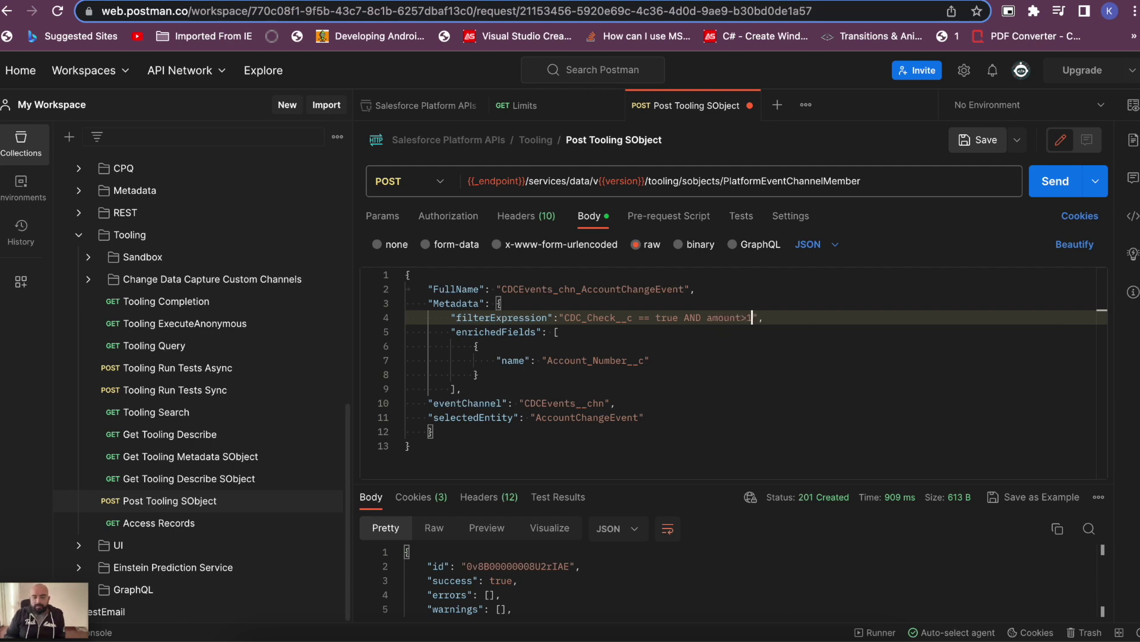
key(Left)
key(Left)
key(Left)
key(Left)
key(Left)
key(Left)
key(Left)
key(Left)
key(Left)
key(Left)
key(Left)
key(Left)
key(Left)
key(Left)
key(Left)
key(Left)
key(Left)
key(Left)
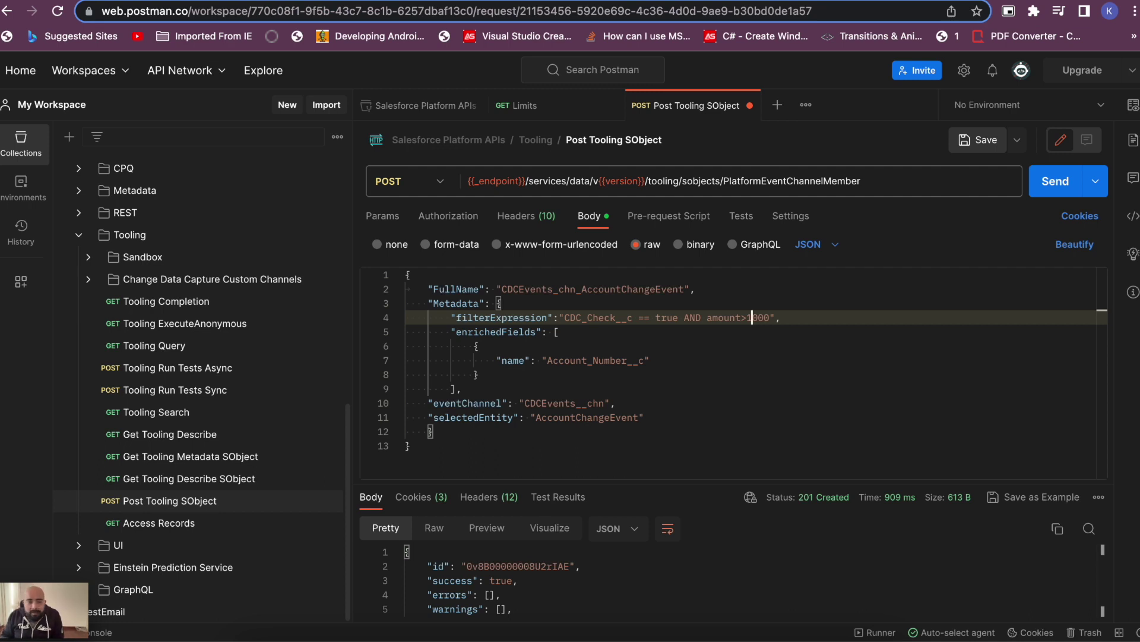
key(Right)
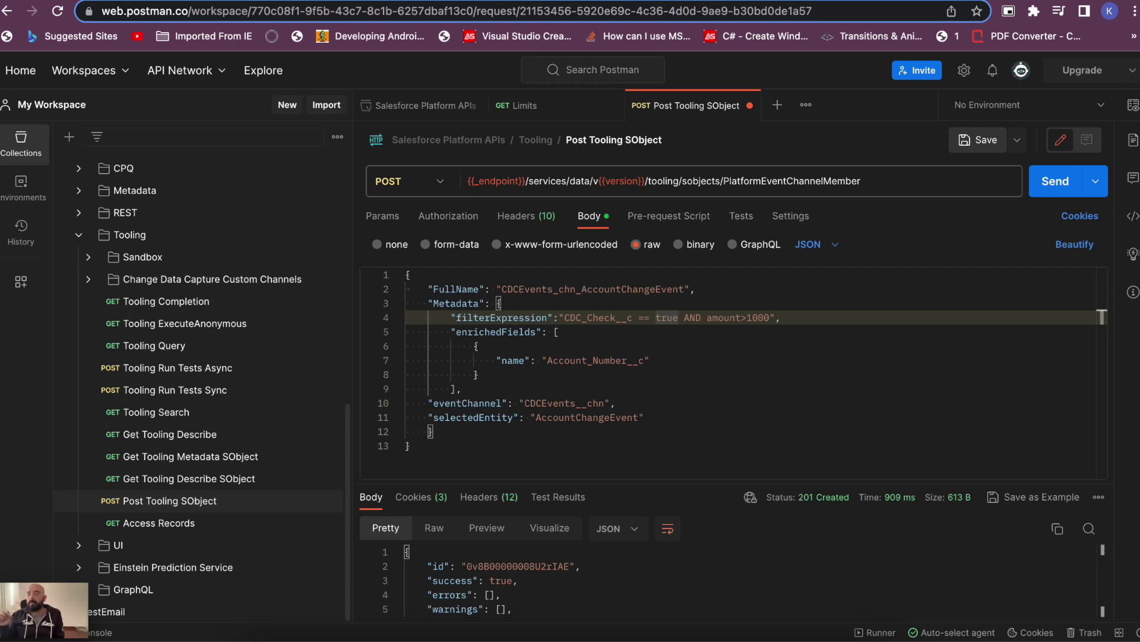
click(685, 317)
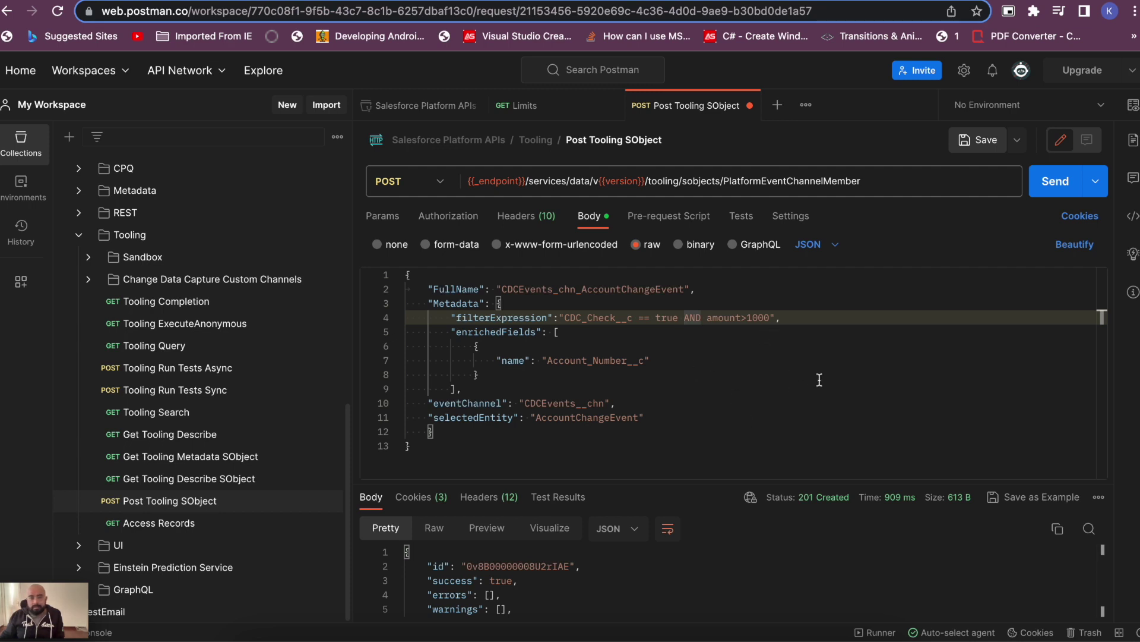
shift+click(774, 317)
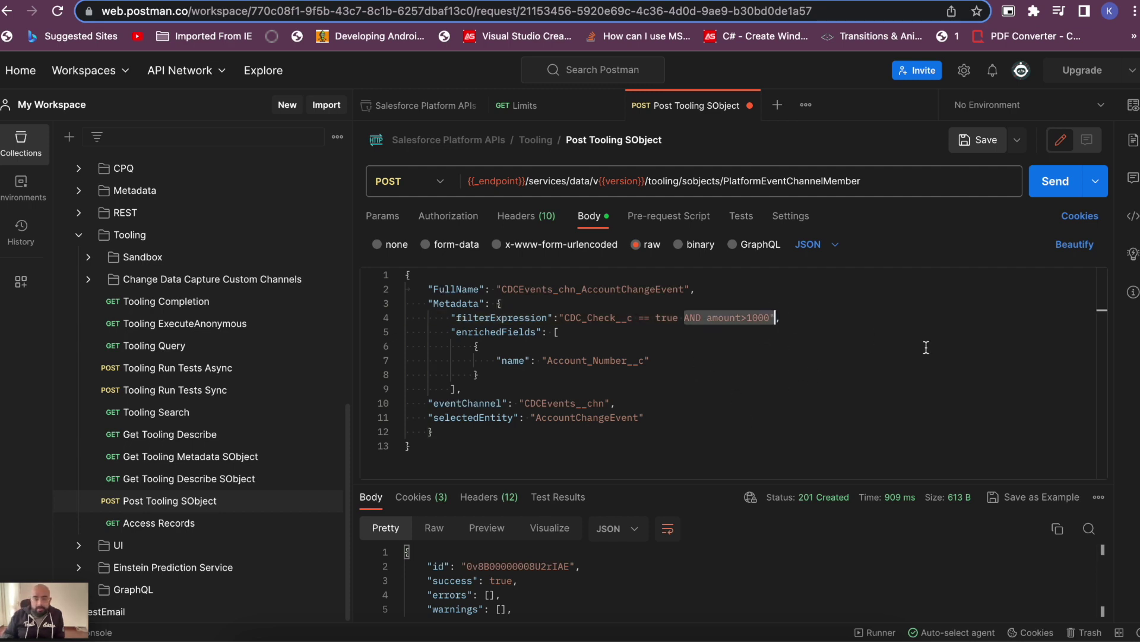
key(BackSpace)
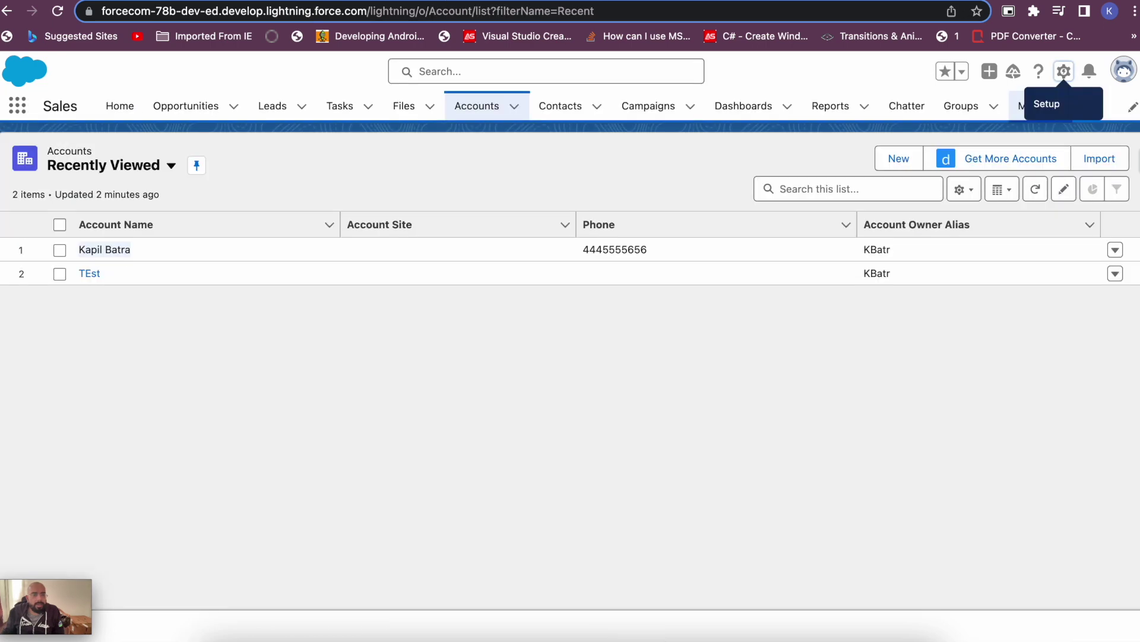
Open the account in a new tab and subscribe EMP Connector to /data/CDCEvents__chn.
right_click(103, 250)
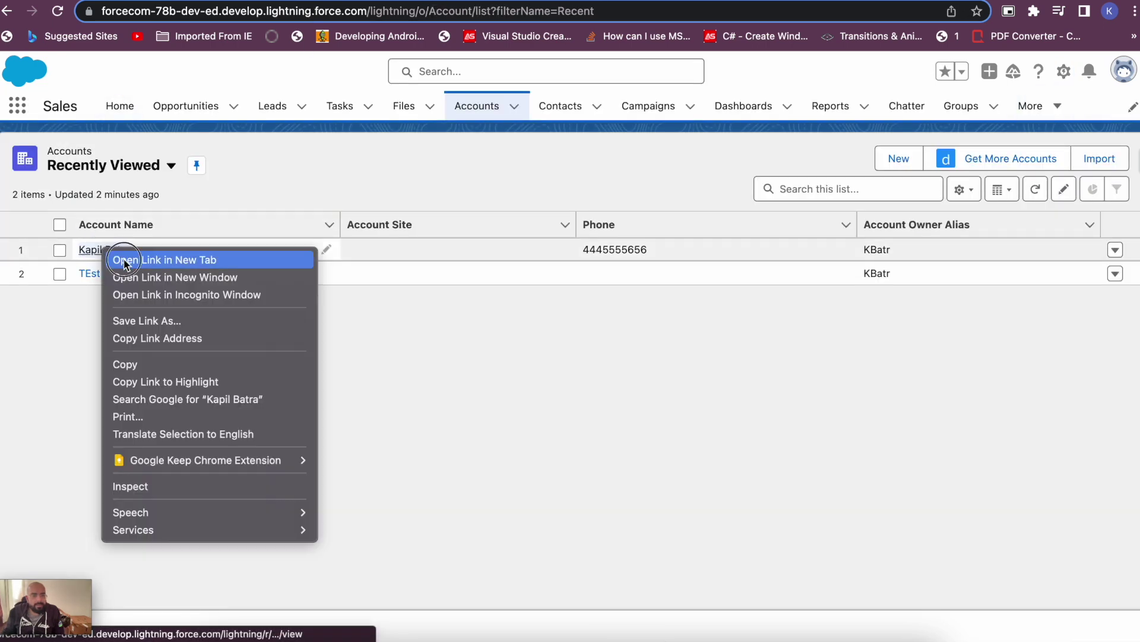
click(125, 260)
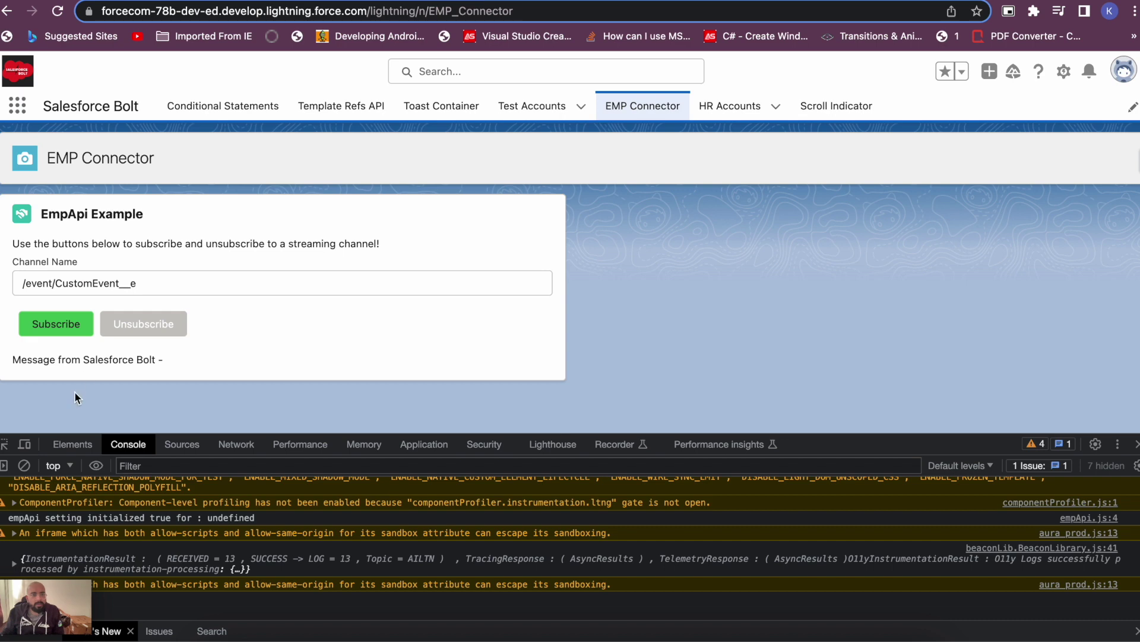
drag(136, 283, 2, 283)
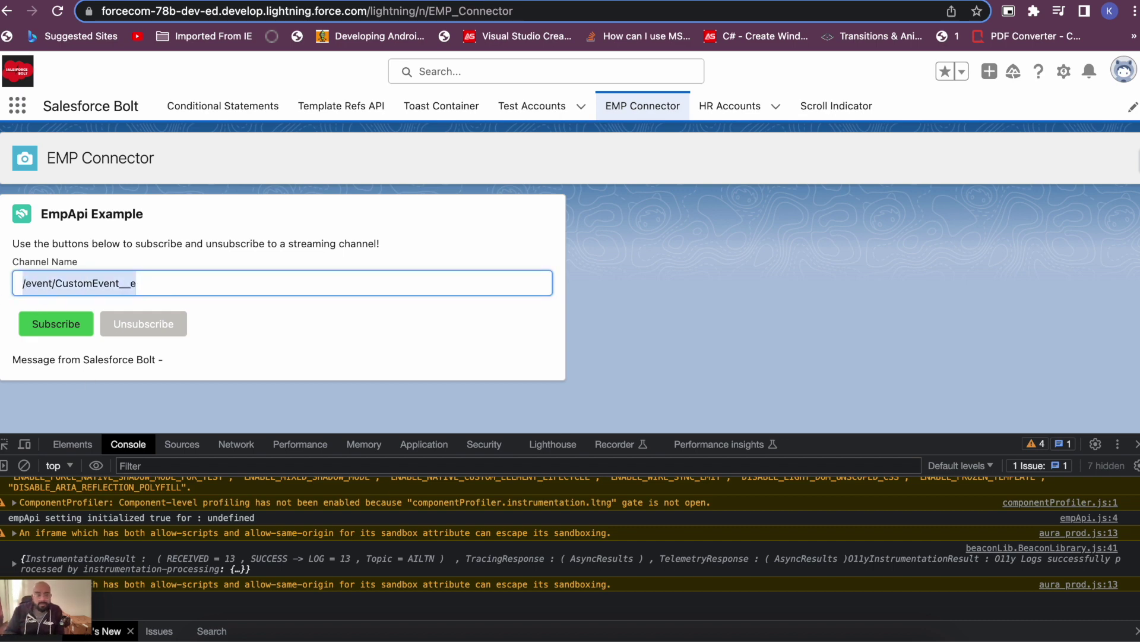
text(/data/)
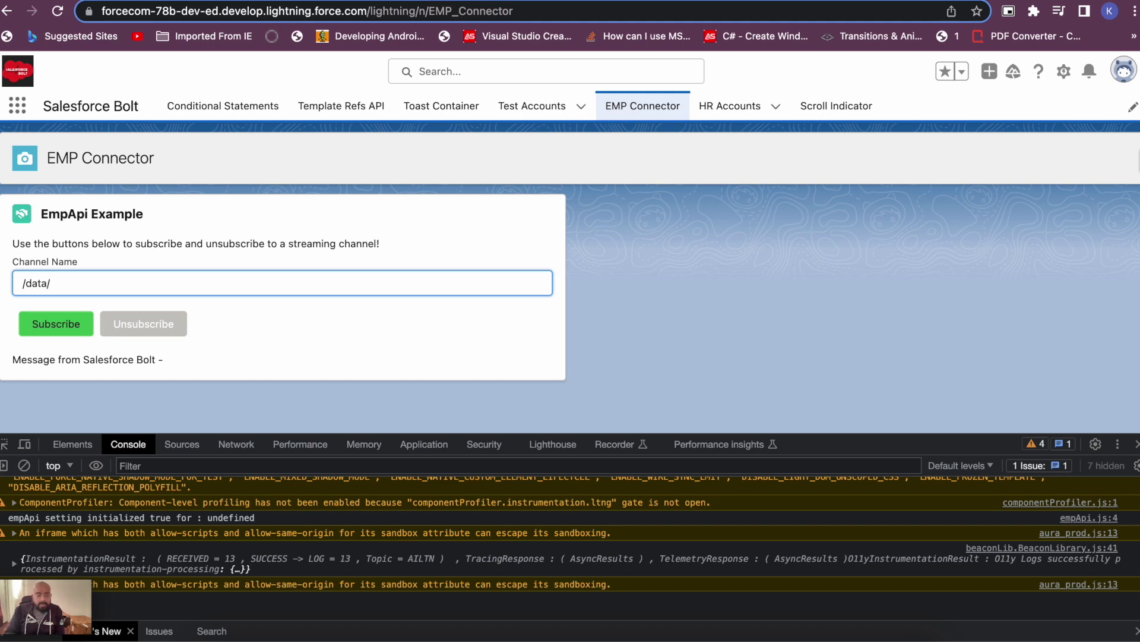
text(CDCEvents)
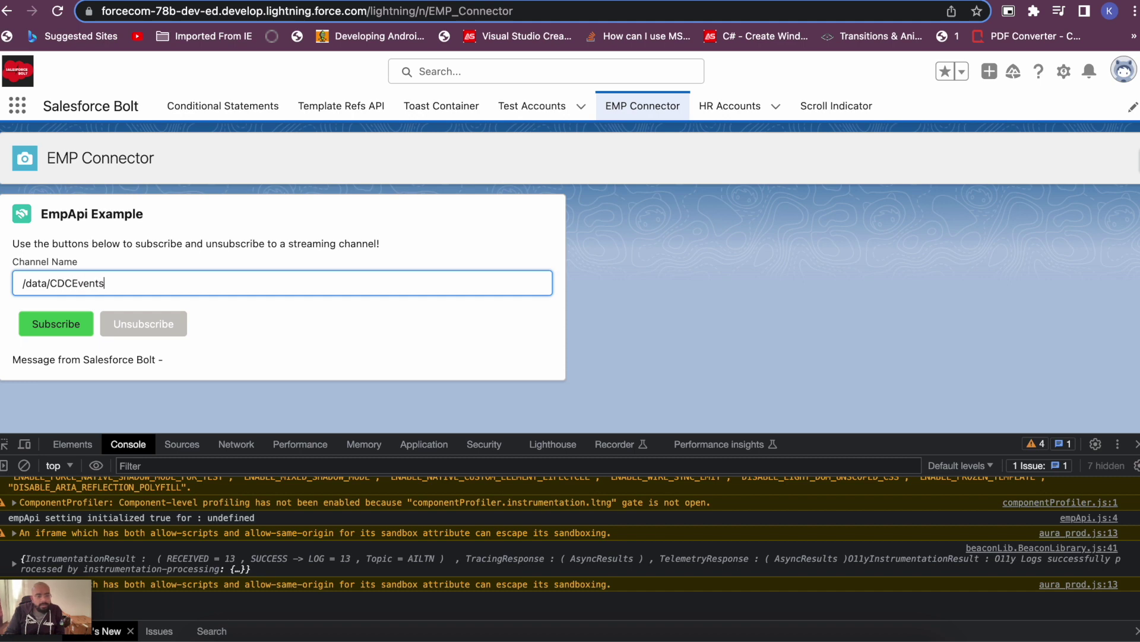
text(__chn)
click(65, 330)
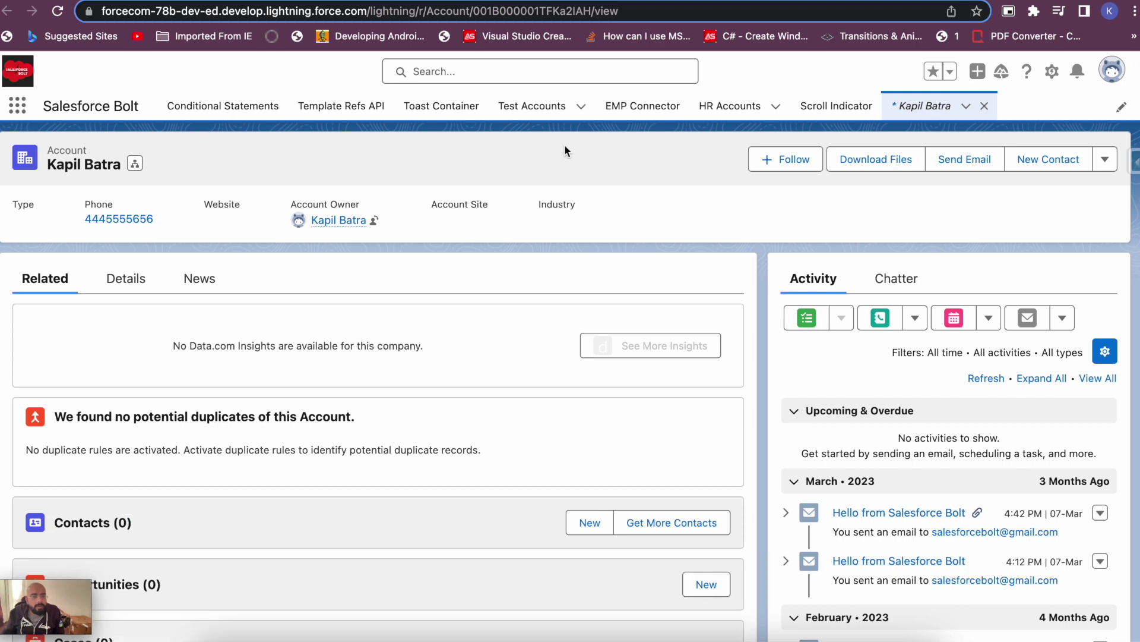
Append '123' to the Account Name, save it, and select the record id in the address bar.
click(125, 279)
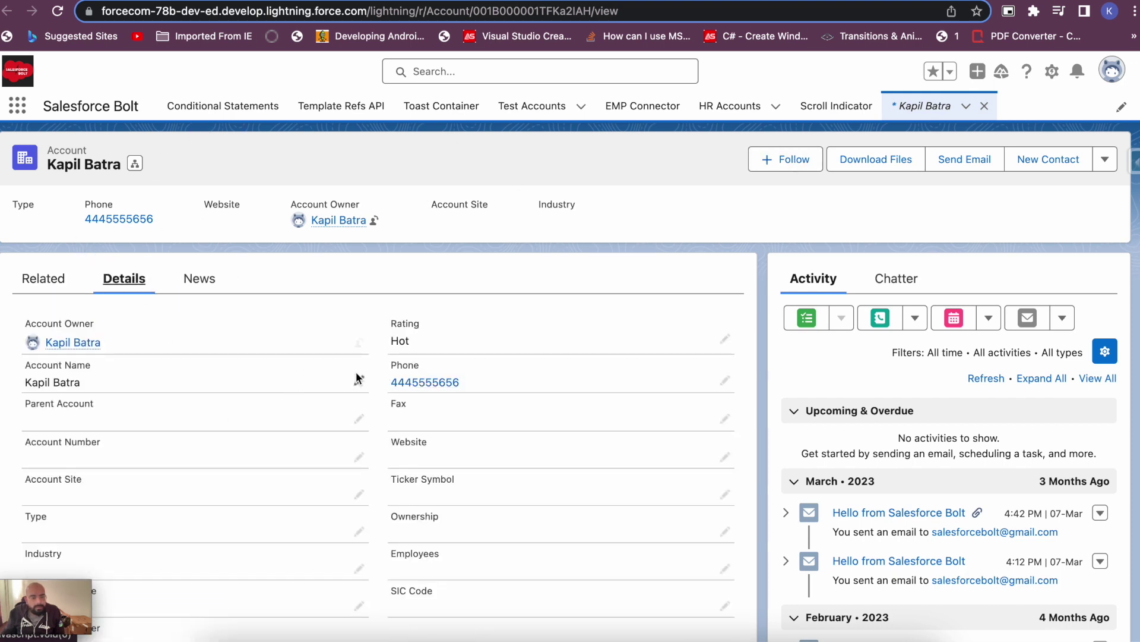
click(360, 381)
click(168, 426)
text(123)
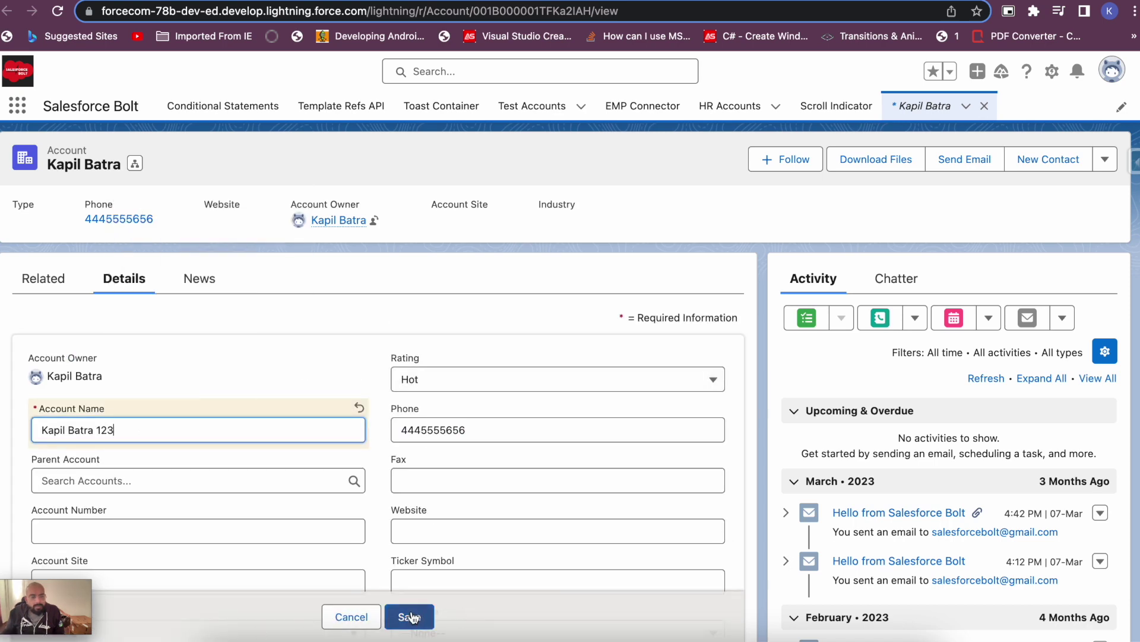
click(409, 617)
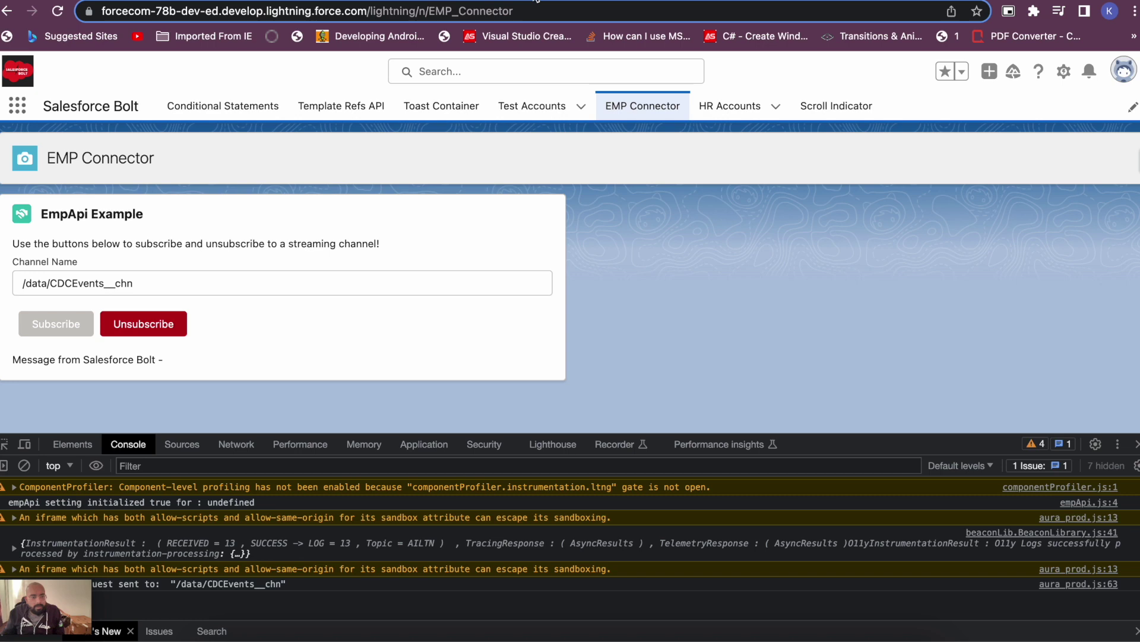
scroll(404, 362, down, 1)
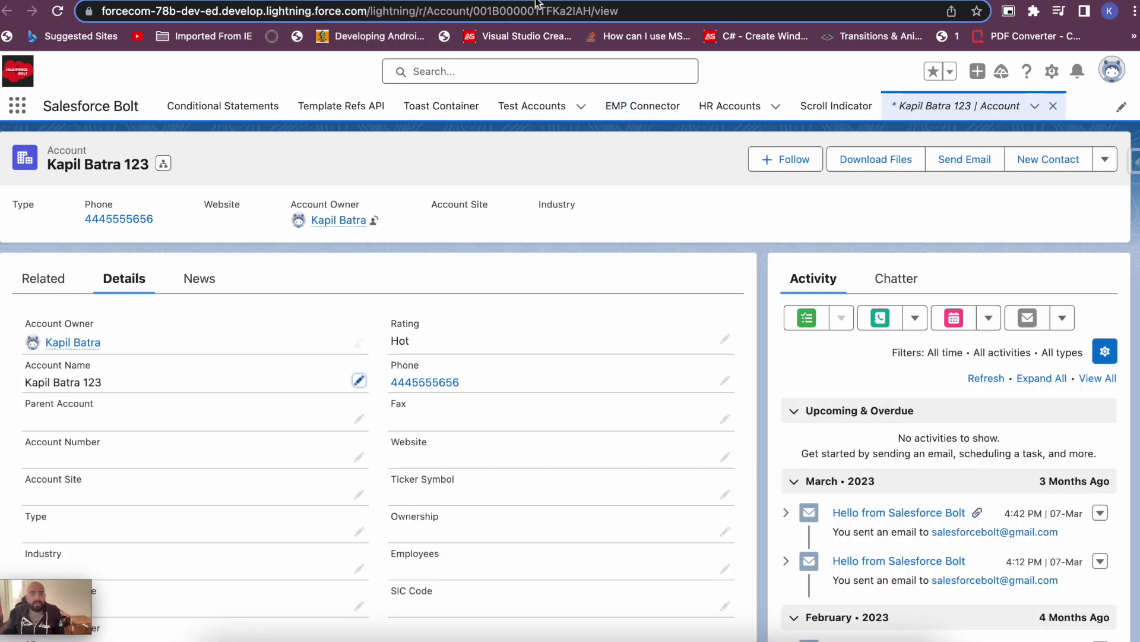
double_click(533, 10)
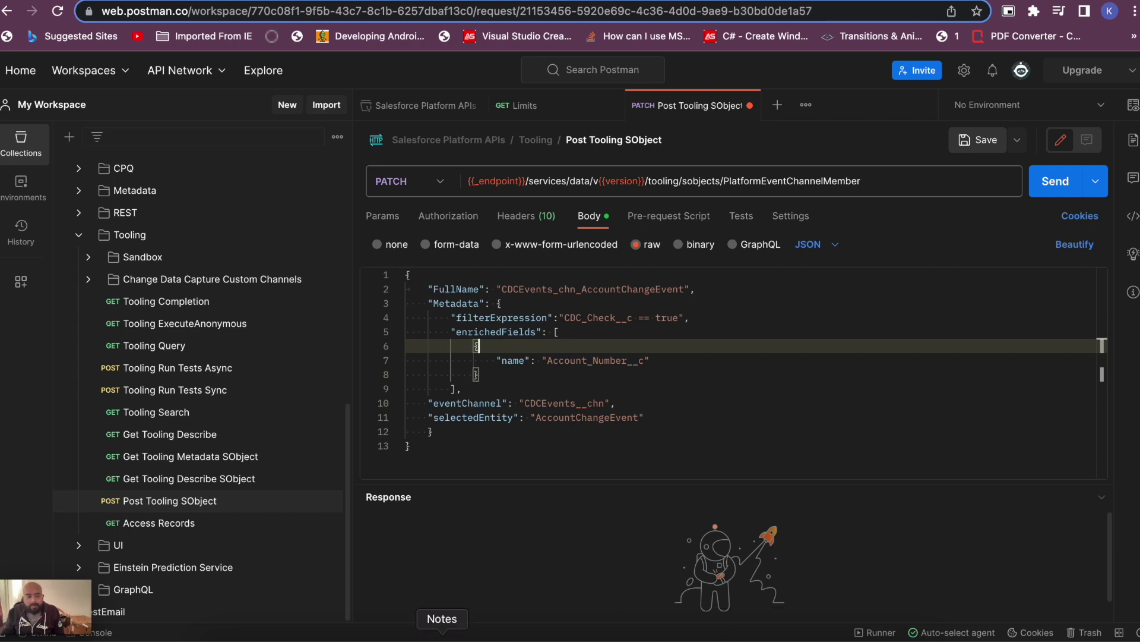
click(420, 635)
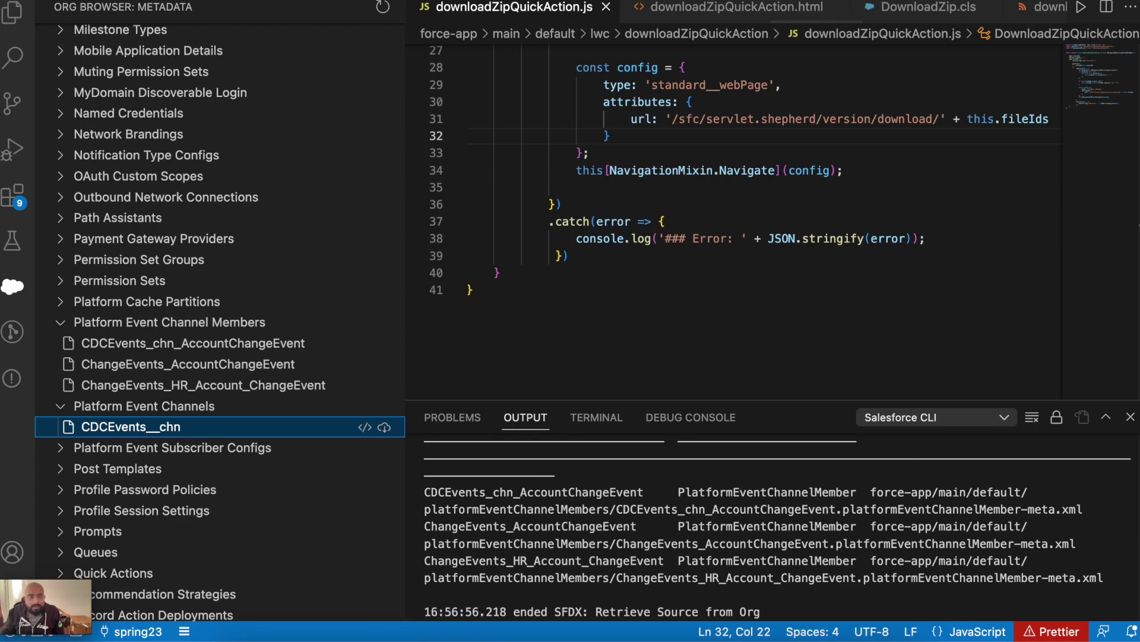
key(super+Tab)
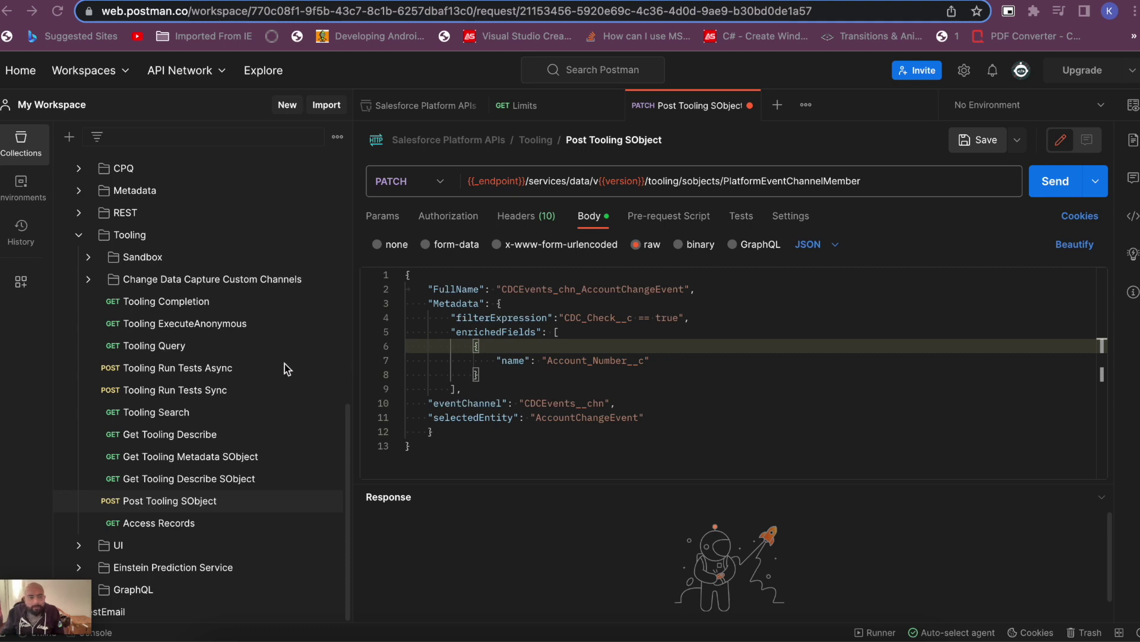
Run the Tooling Query SELECT Id FROM PlatformEventChannel WHERE DeveloperName='CDCEvents'.
click(174, 348)
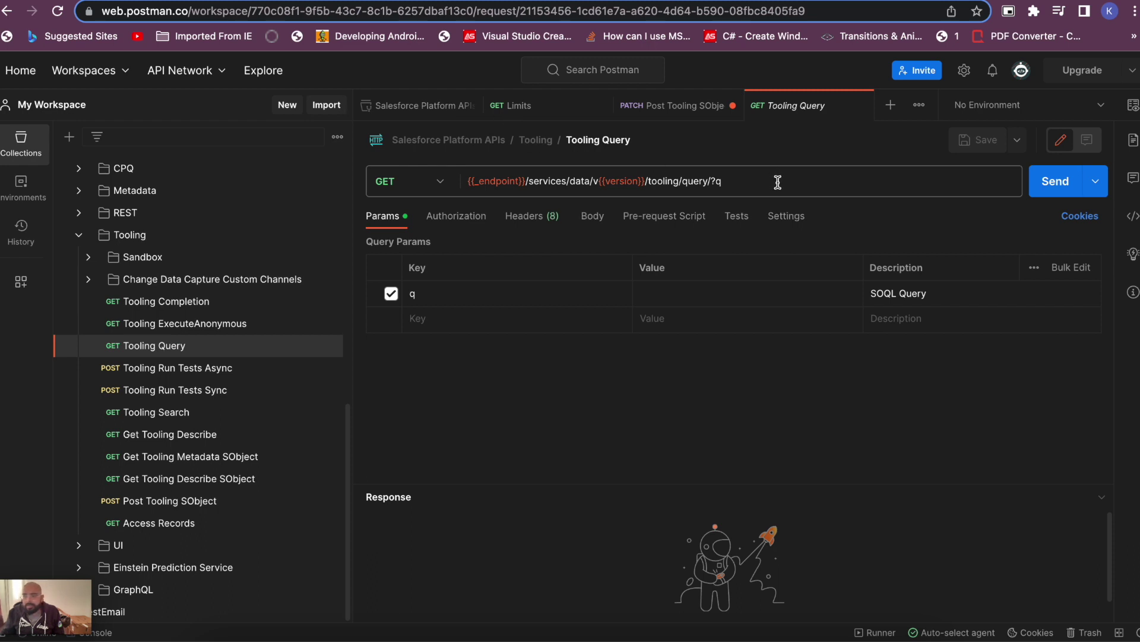
click(778, 182)
text(=SELECT Id FR)
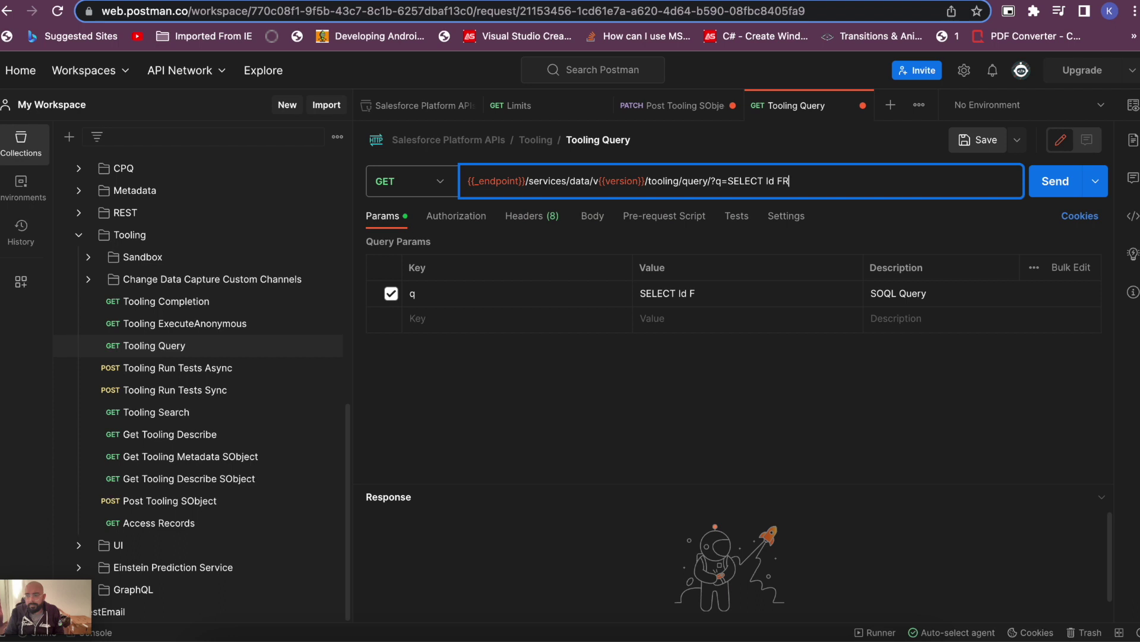
text(OM Platform)
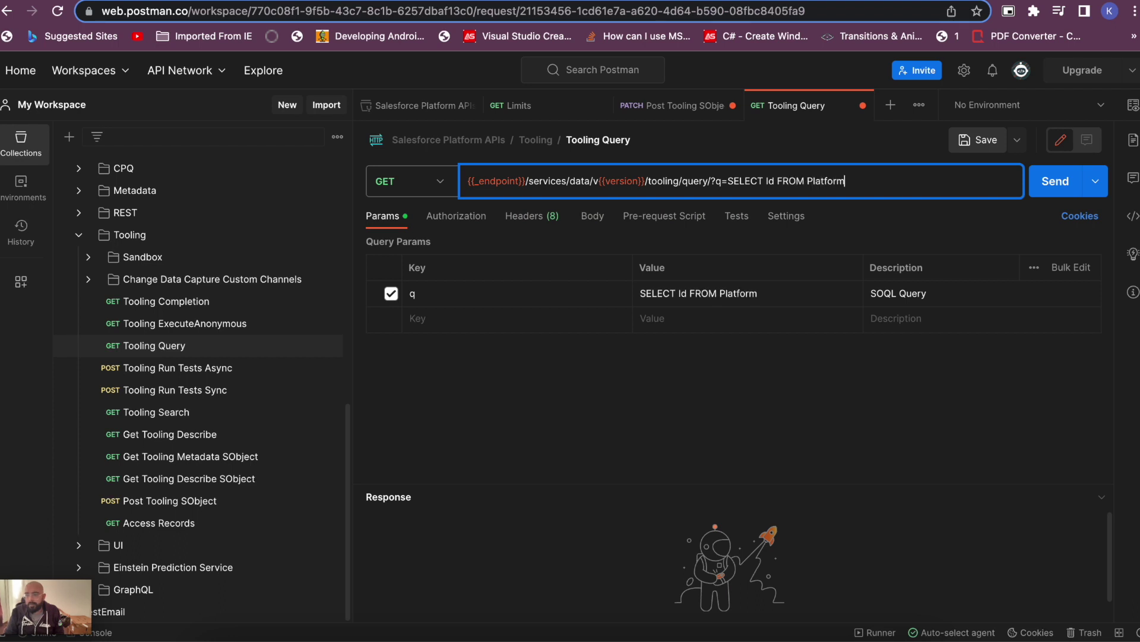
text(EventChanne)
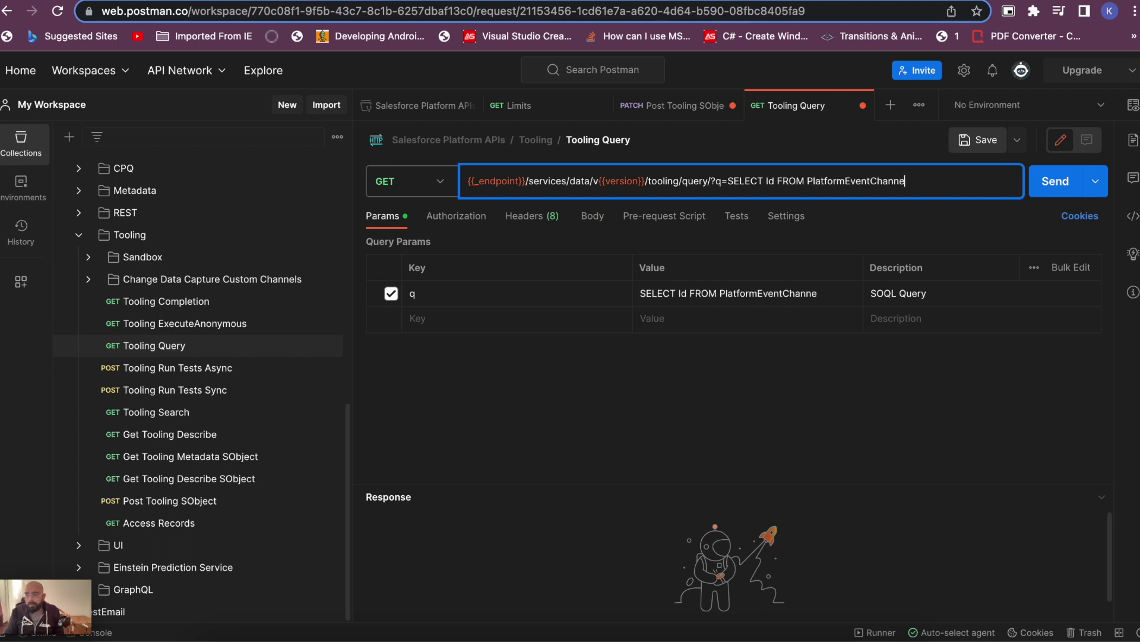
text(l W)
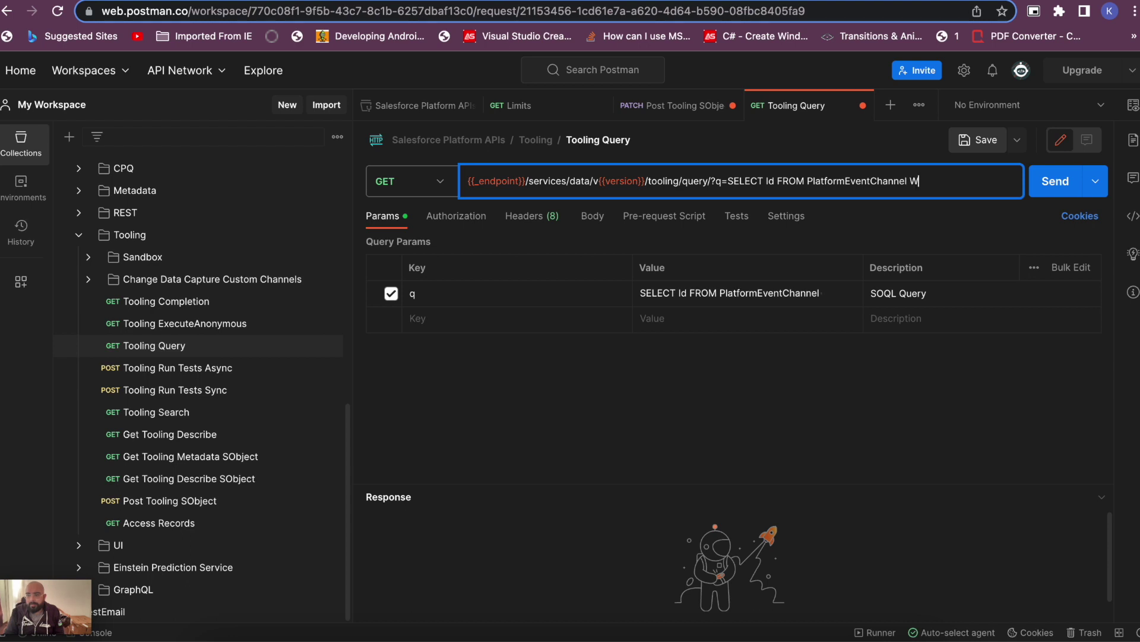
text(HERE Develo)
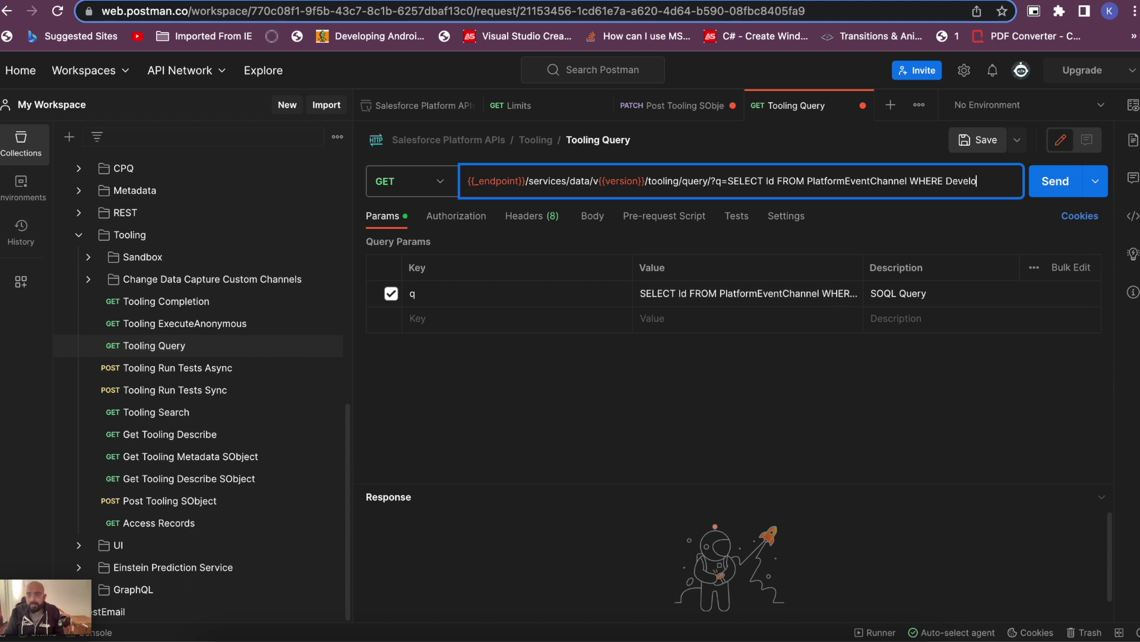
text(perName=)
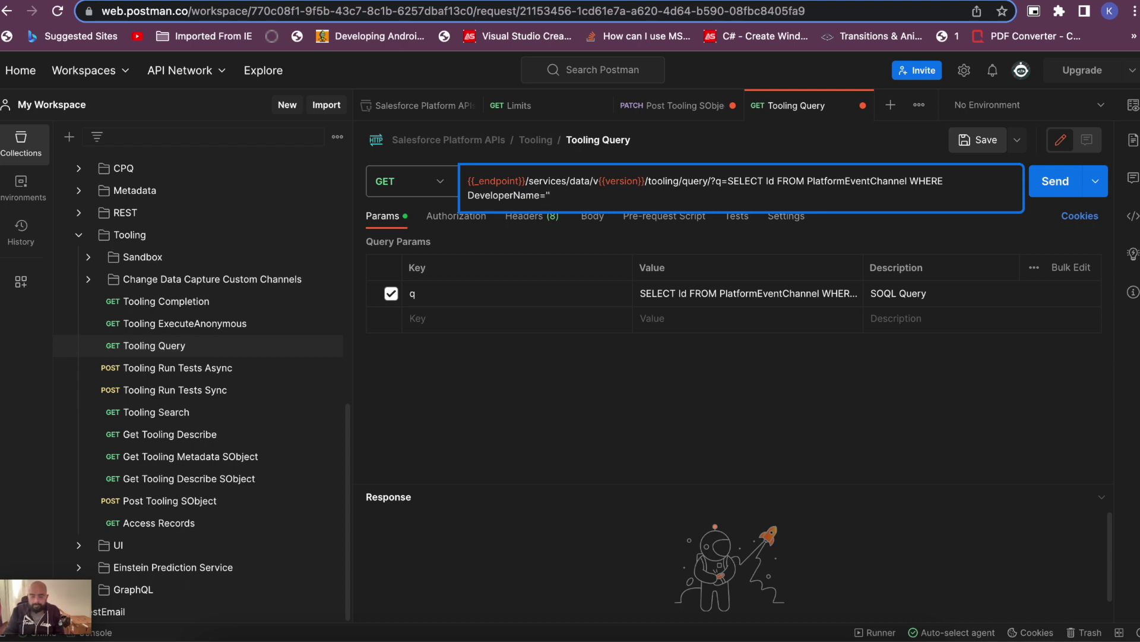
text('CDCEvents')
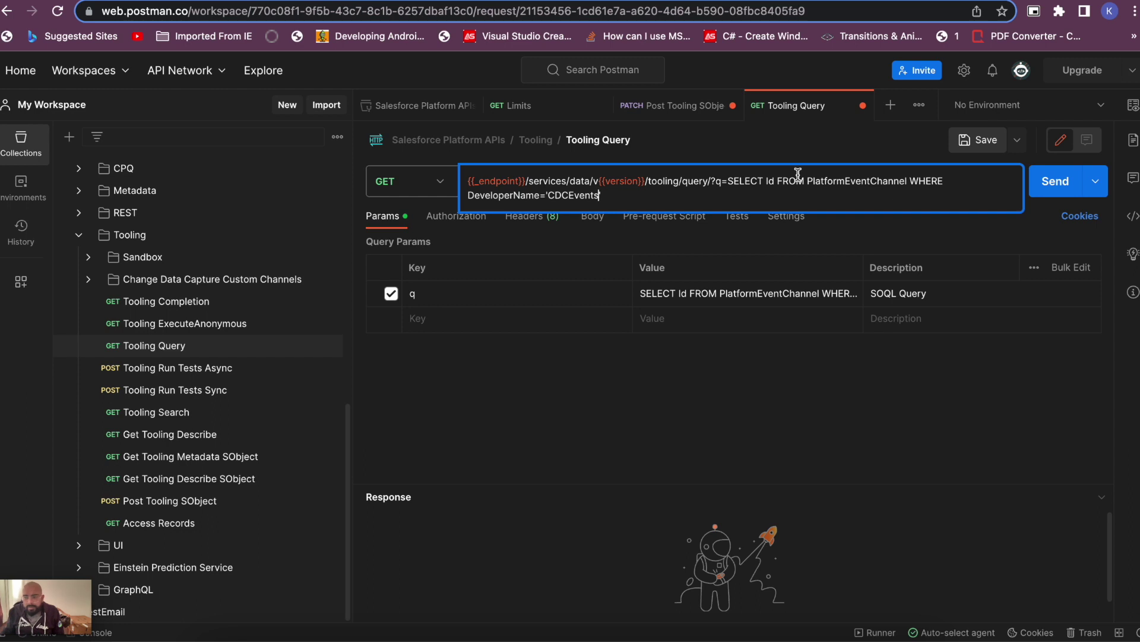
click(1049, 182)
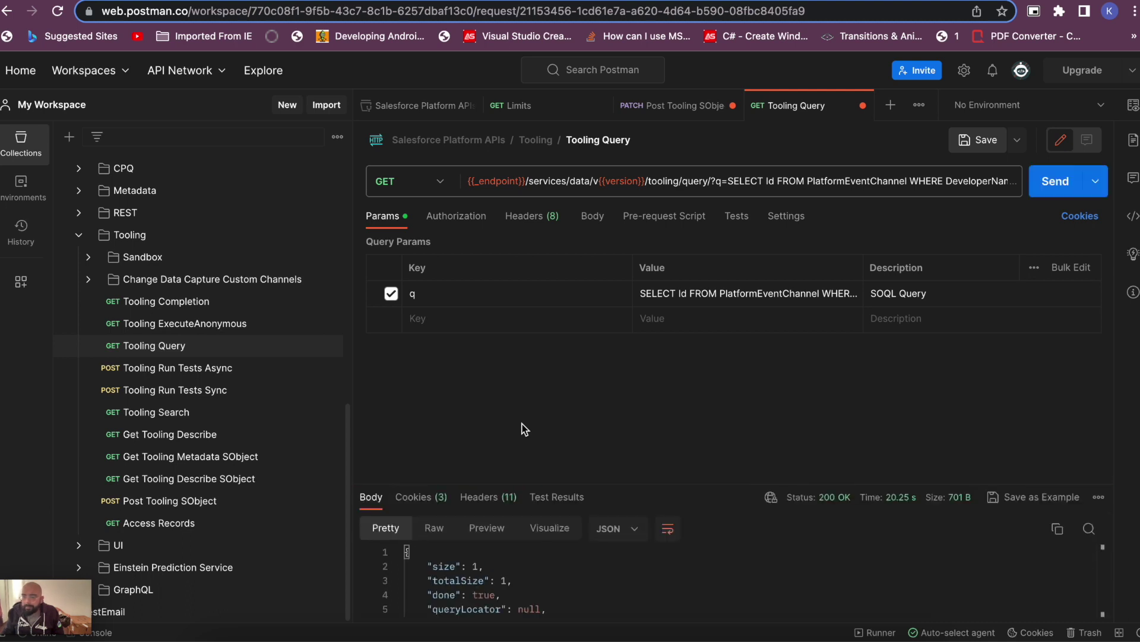
Select the channel Id 0YLB0000000TN1POAW in the response and switch to Sublime Text.
drag(691, 483, 685, 339)
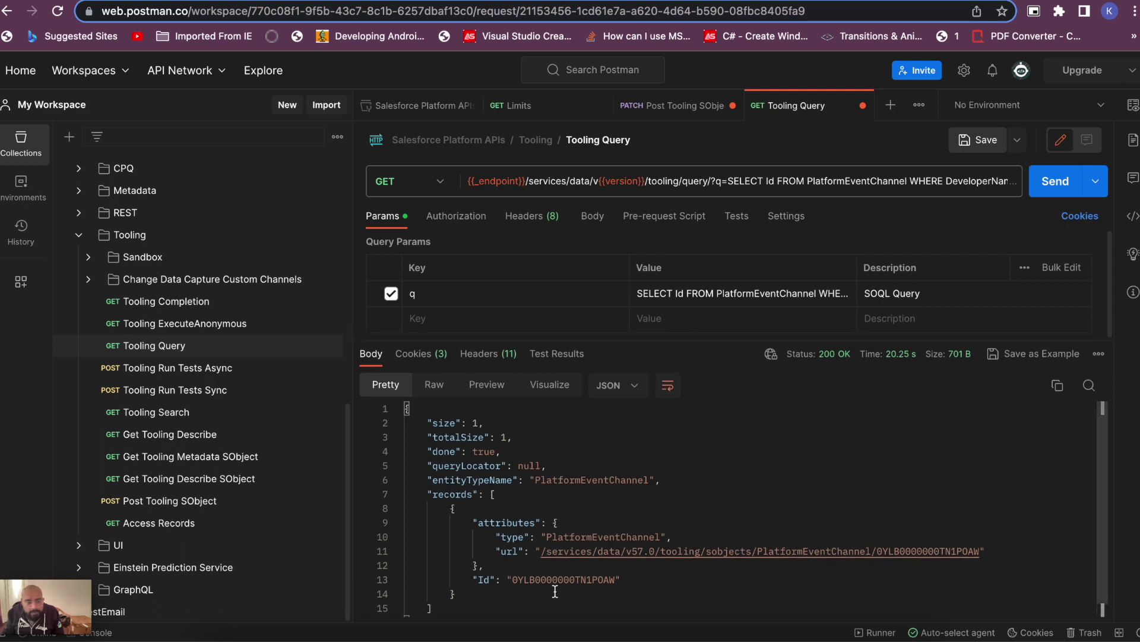
double_click(591, 581)
key(super+c)
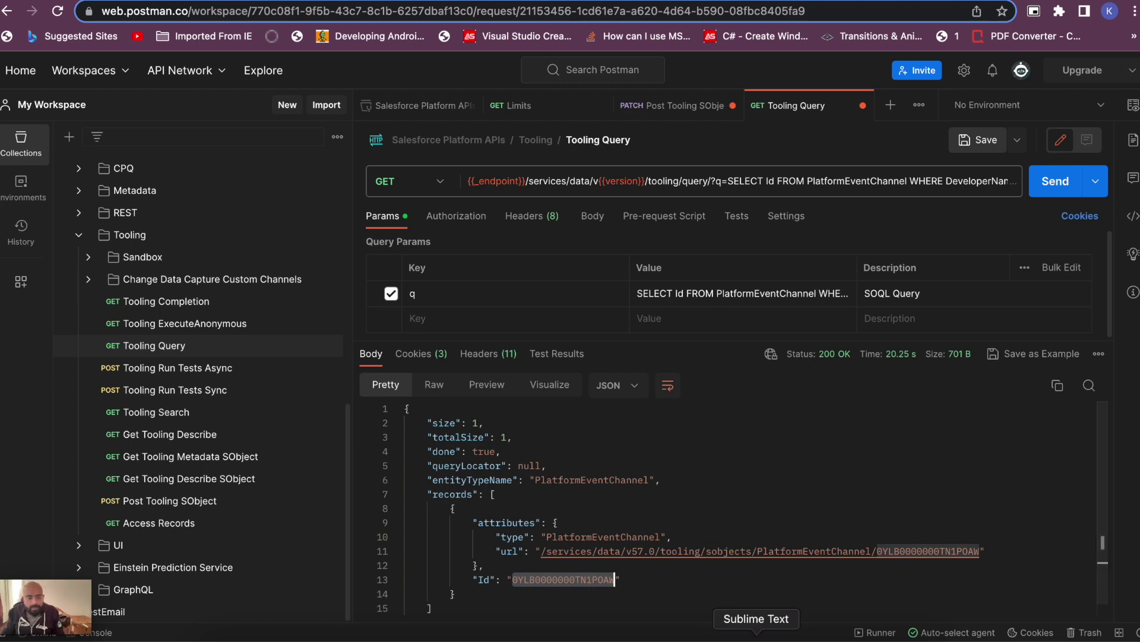
click(756, 632)
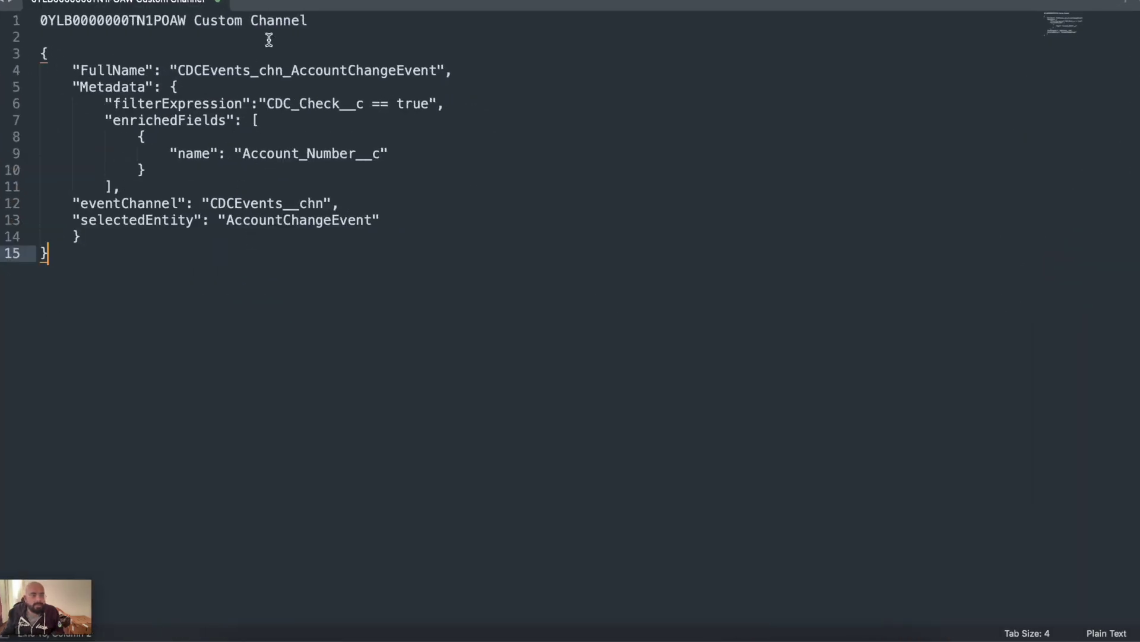
Paste channel Id 0YLB0000000TN1POAW onto line 2 of the notes and return to Postman.
click(358, 34)
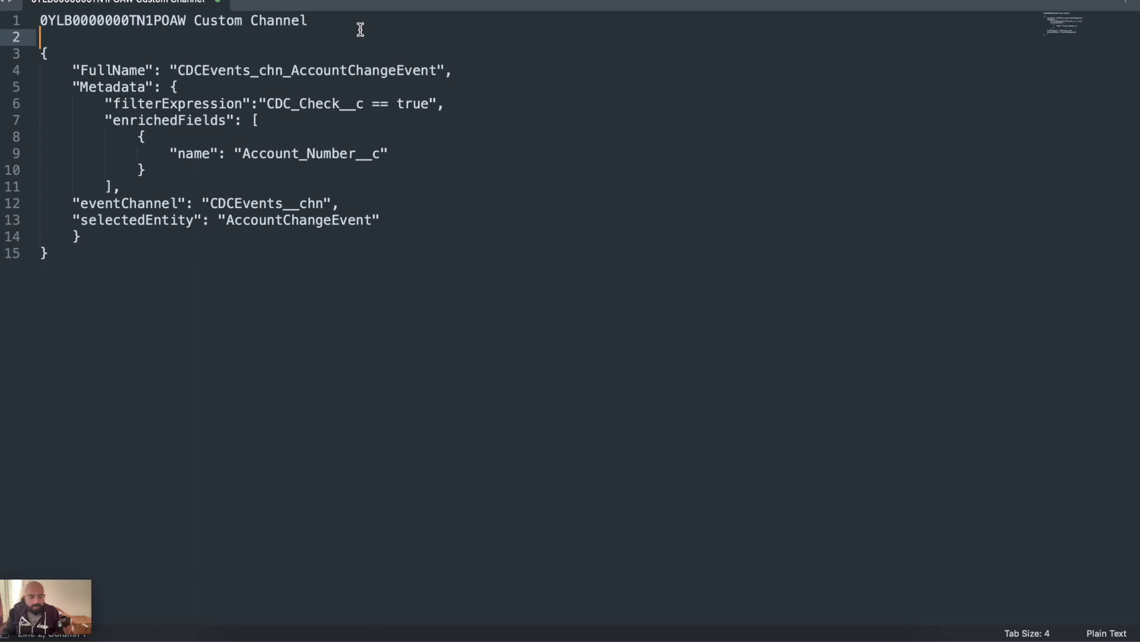
key(super+v)
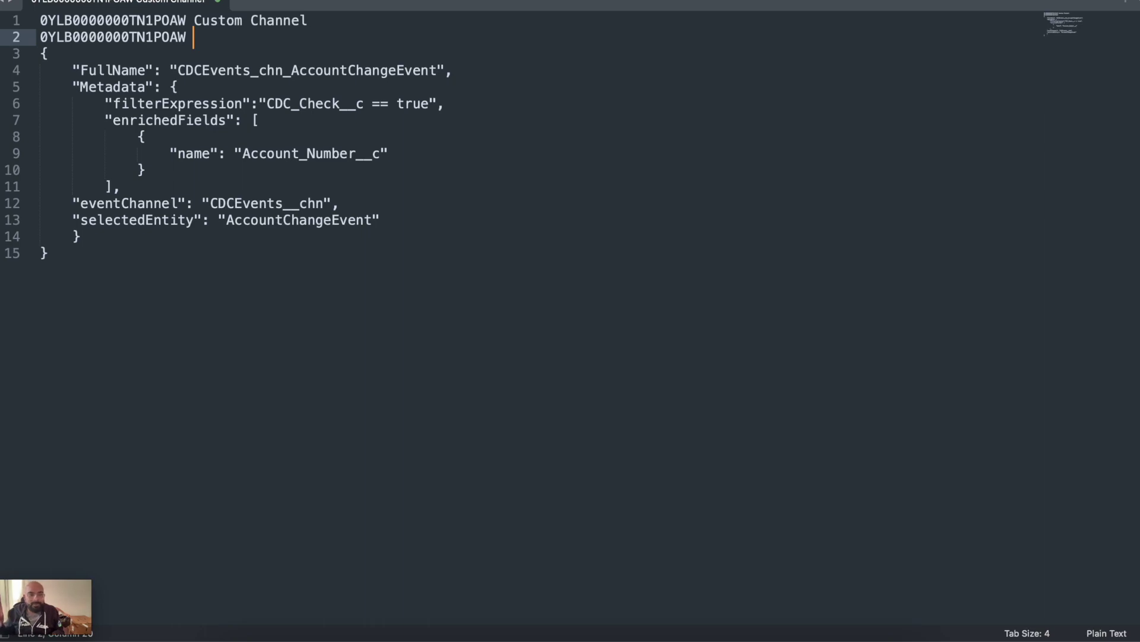
key(super+Tab)
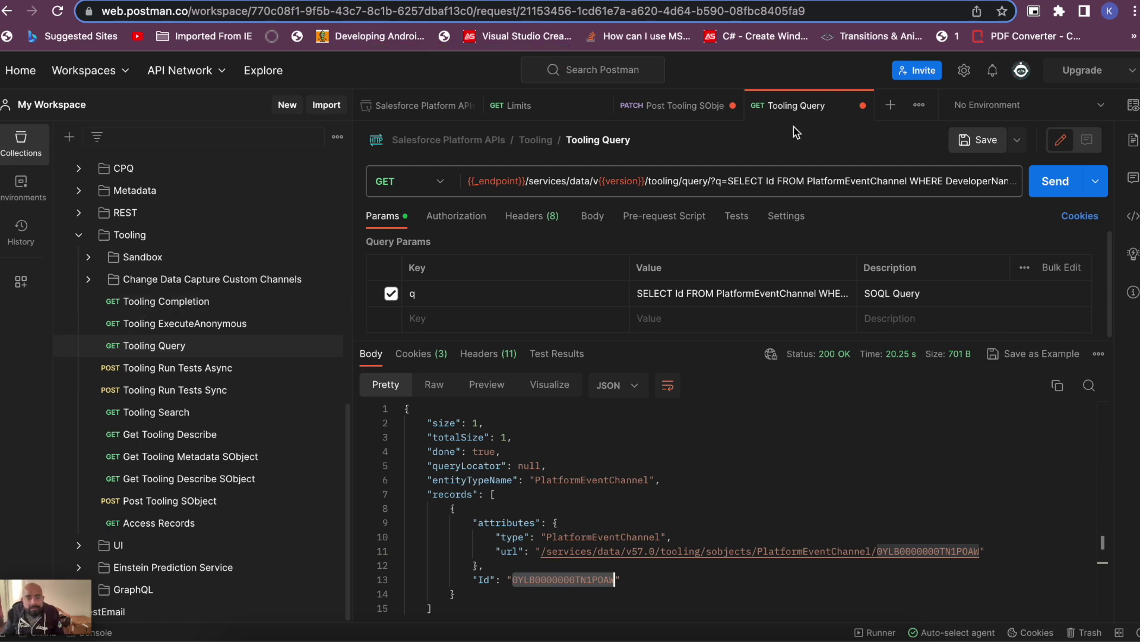
click(671, 105)
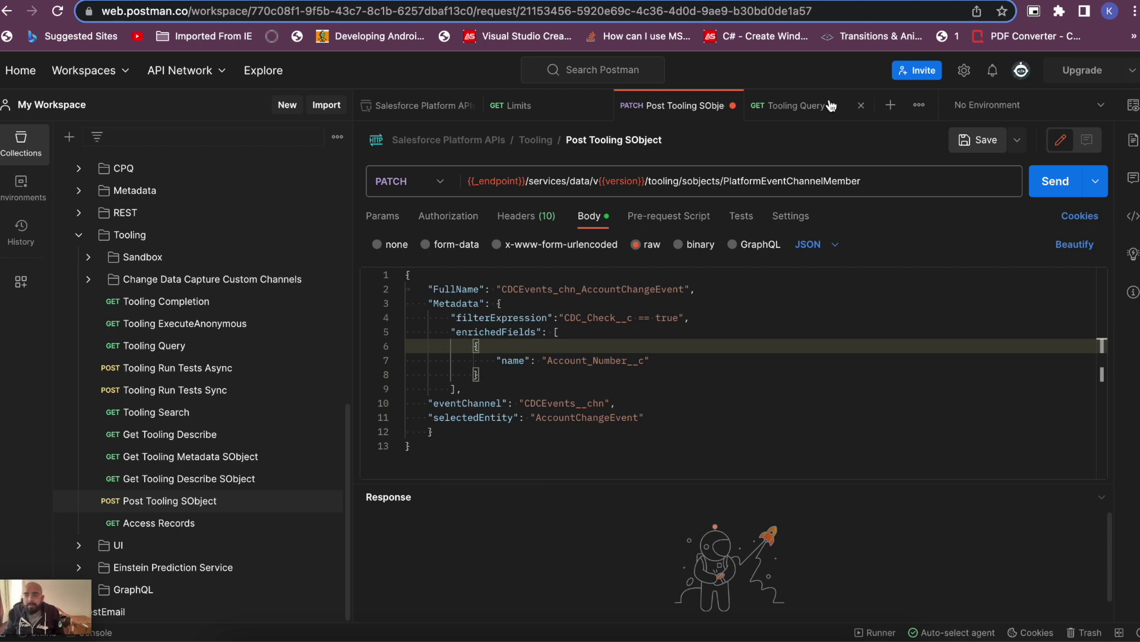
click(799, 111)
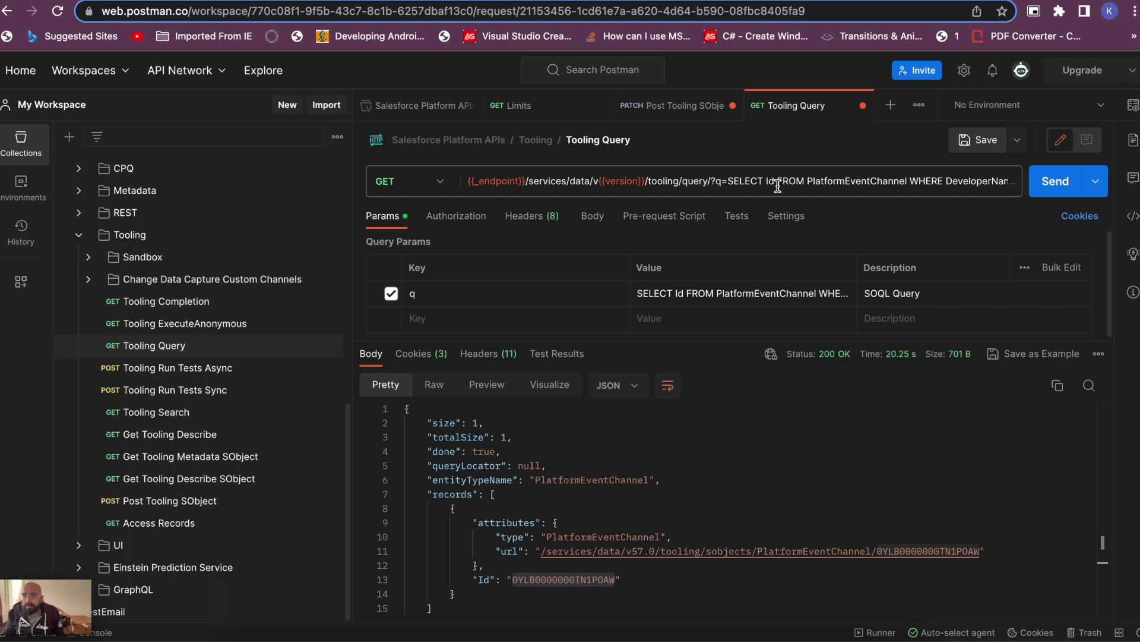
click(812, 176)
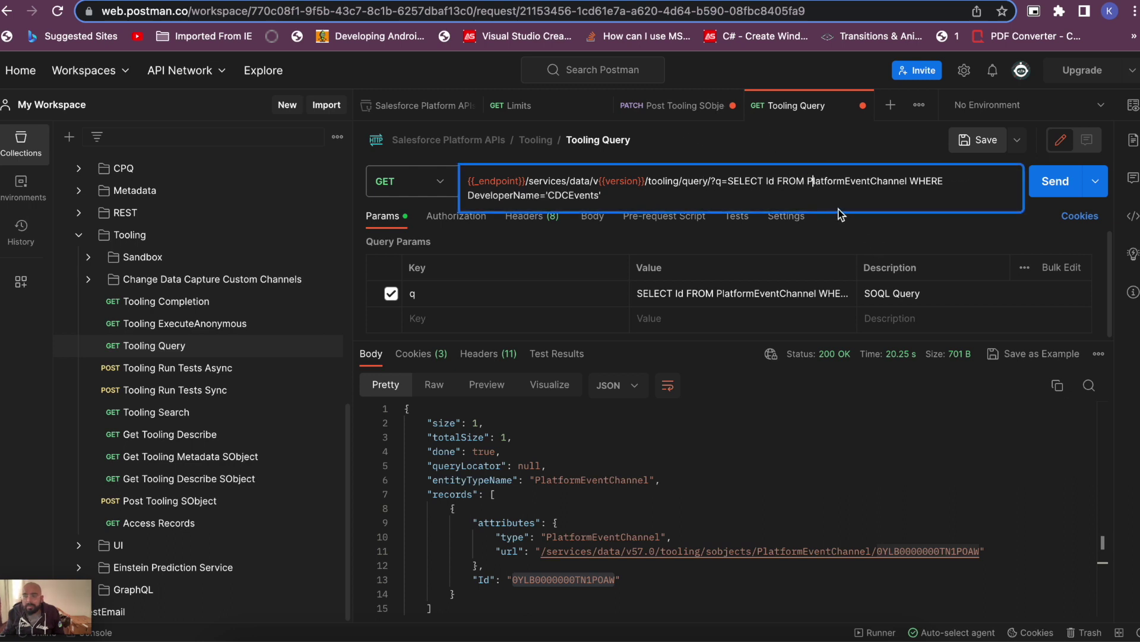
Rewrite the Tooling query to SELECT Id, DeveloperName FROM PlatformEventChannelMember WHERE EventChannel='<channel Id>'.
drag(777, 180, 931, 181)
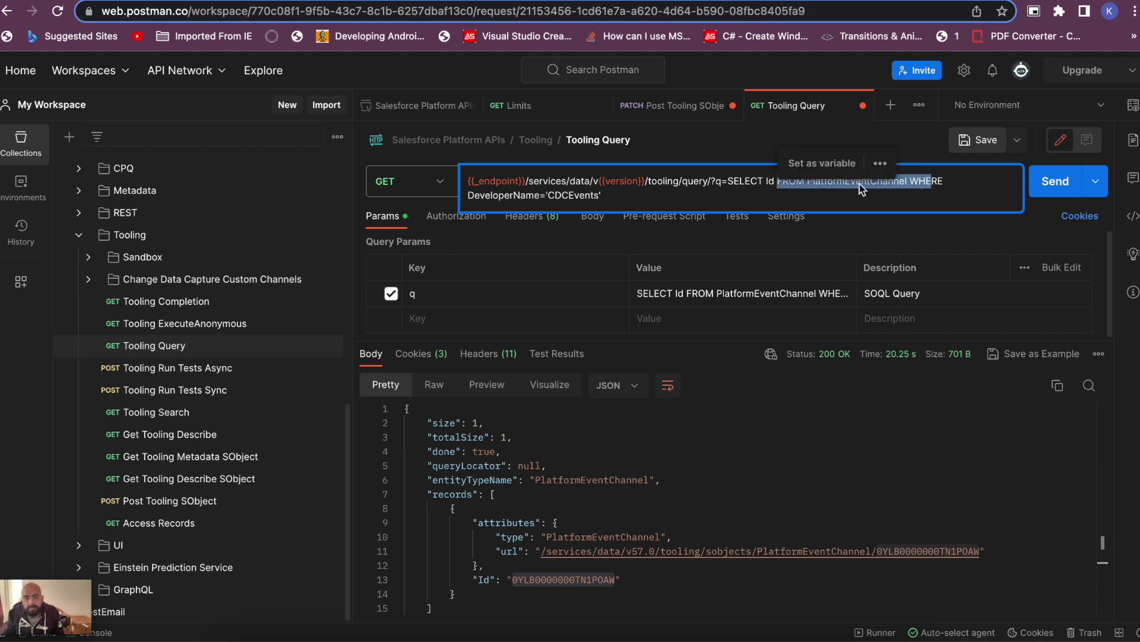
click(907, 182)
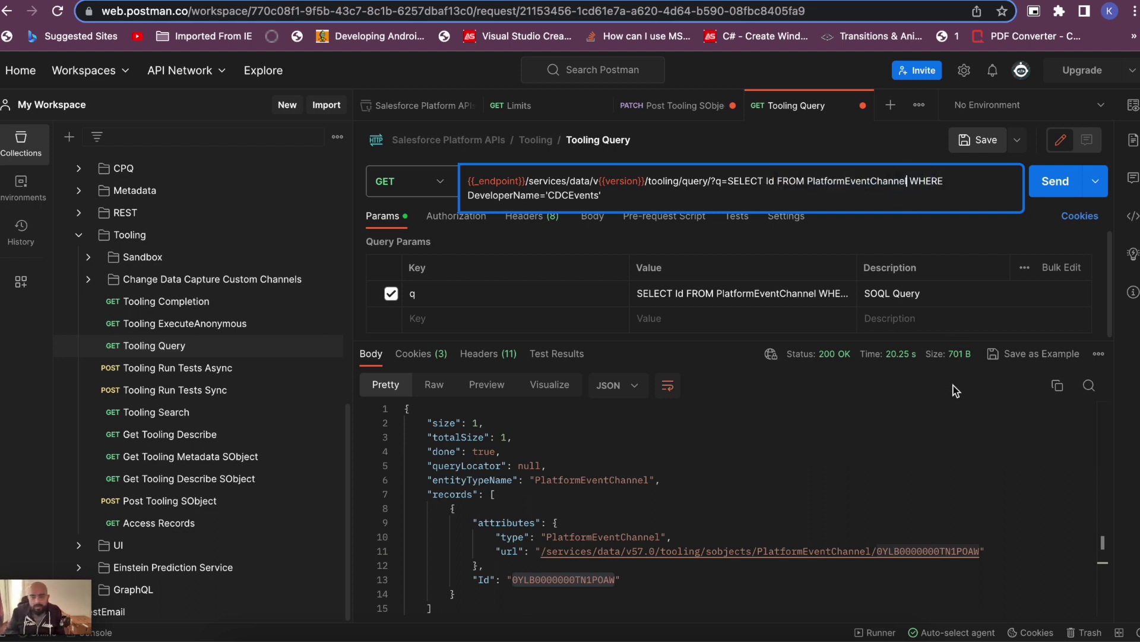
text(Me)
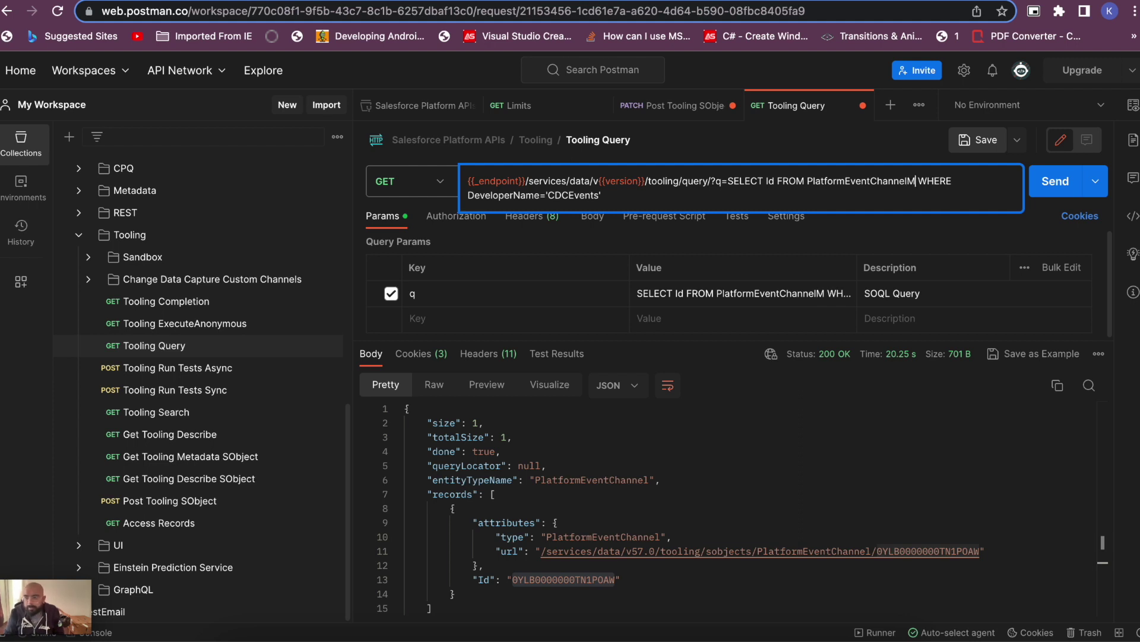
text(mber)
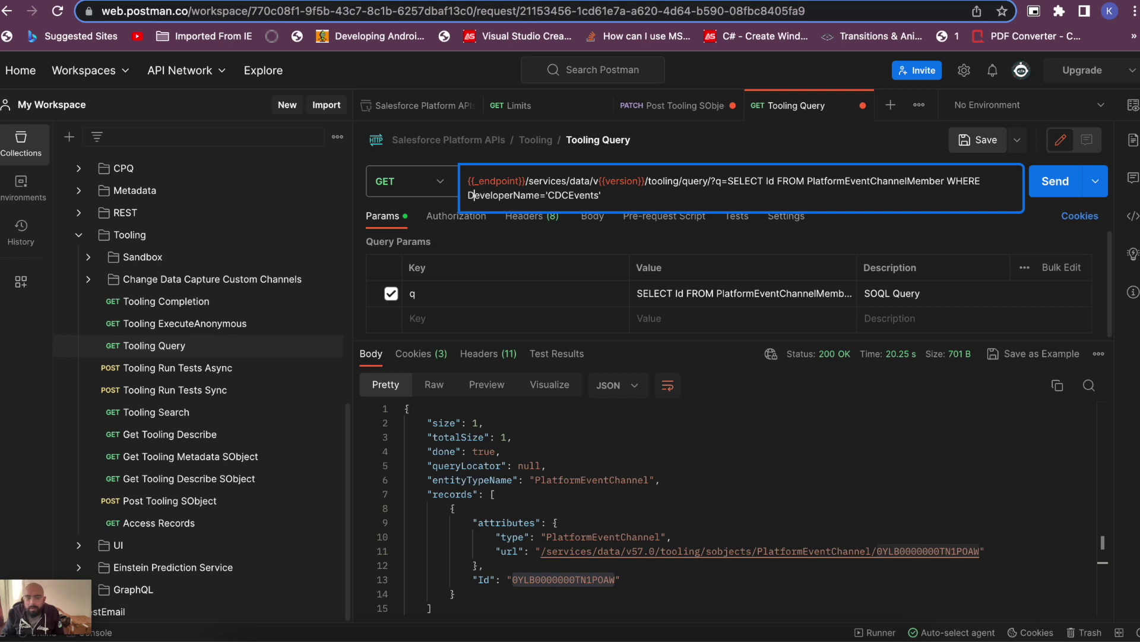
drag(468, 194, 601, 196)
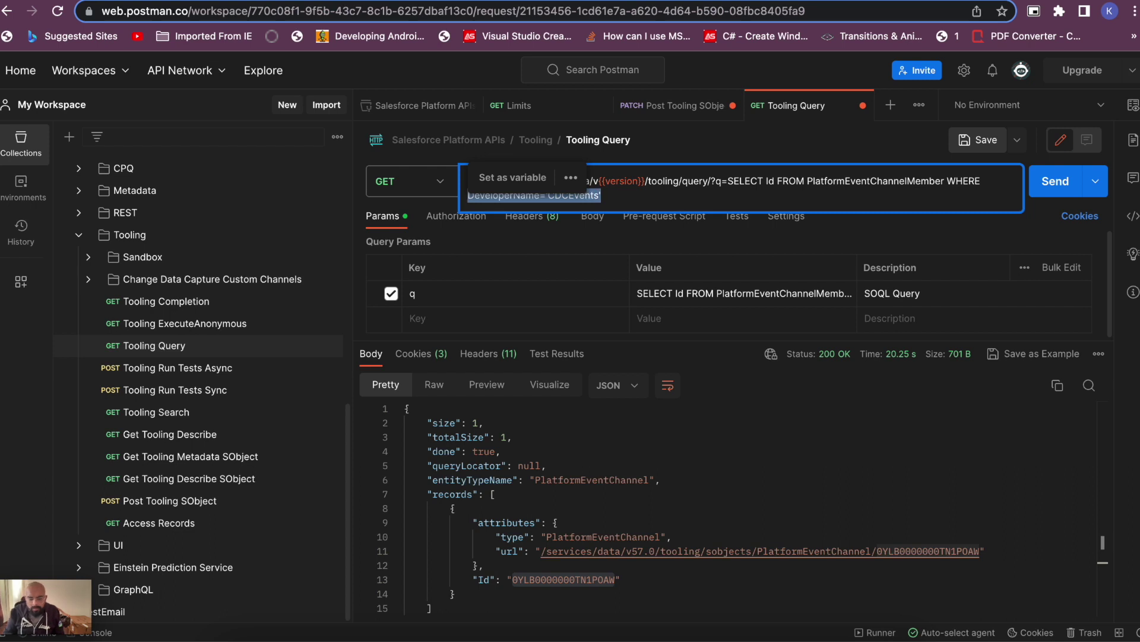
text(Event)
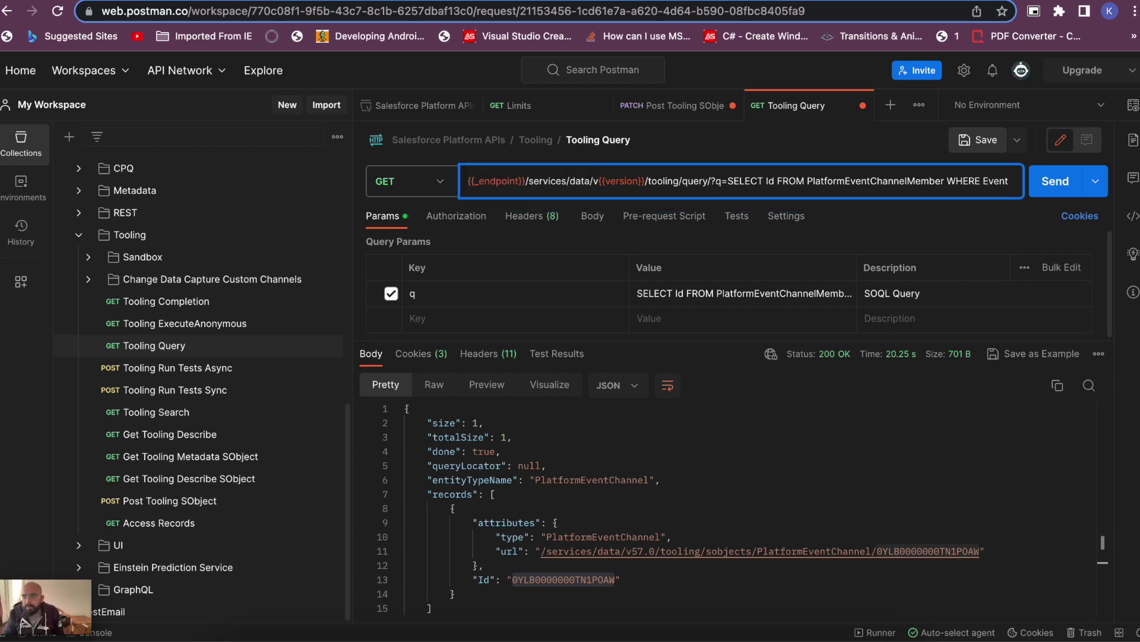
text(Channel)
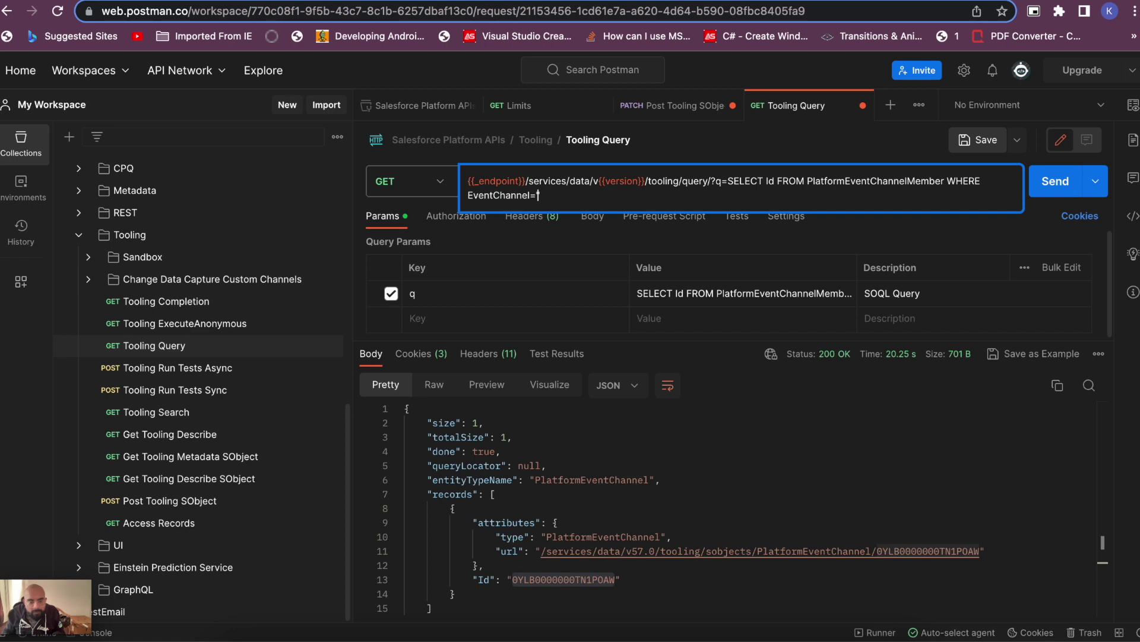
text(=')
text(0YLB0000000TN1POAW)
text(')
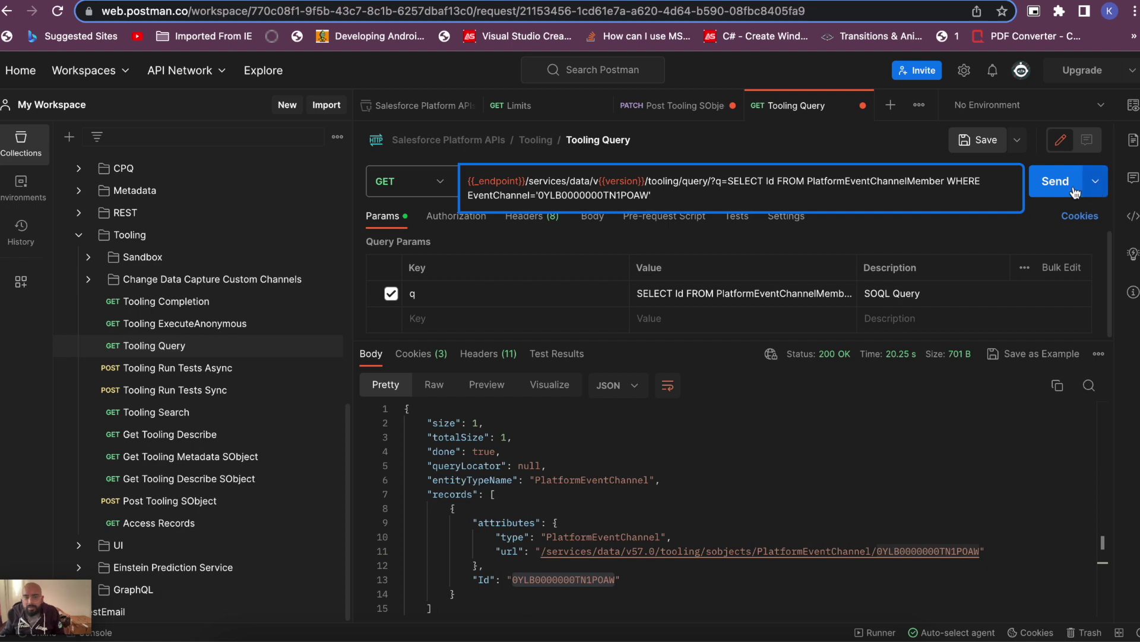
click(776, 181)
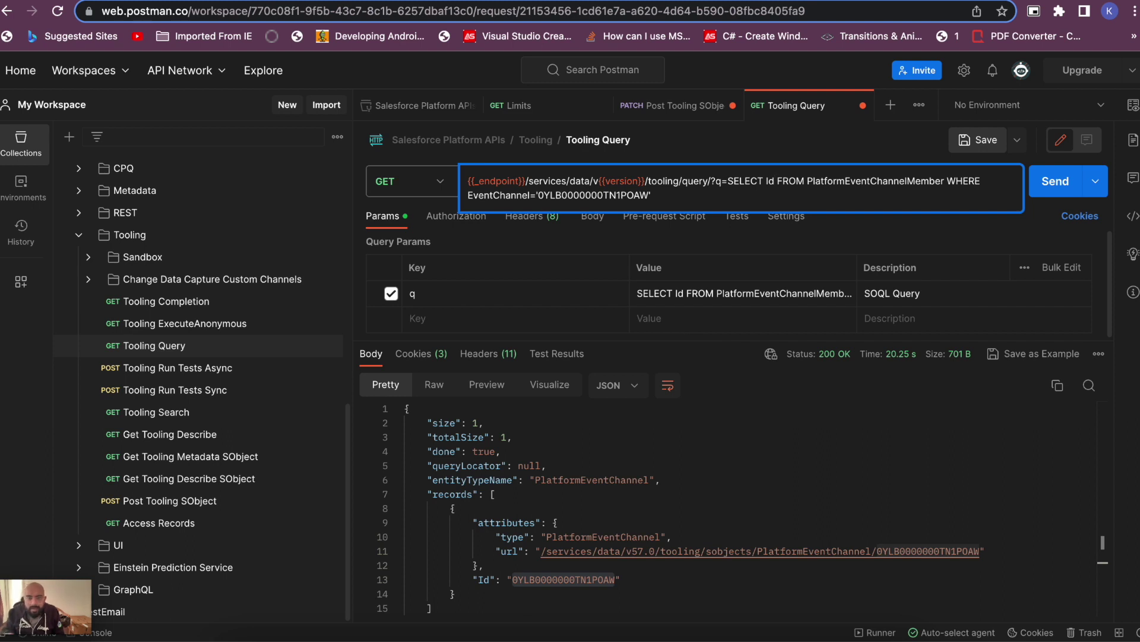
text(, DeveloperName)
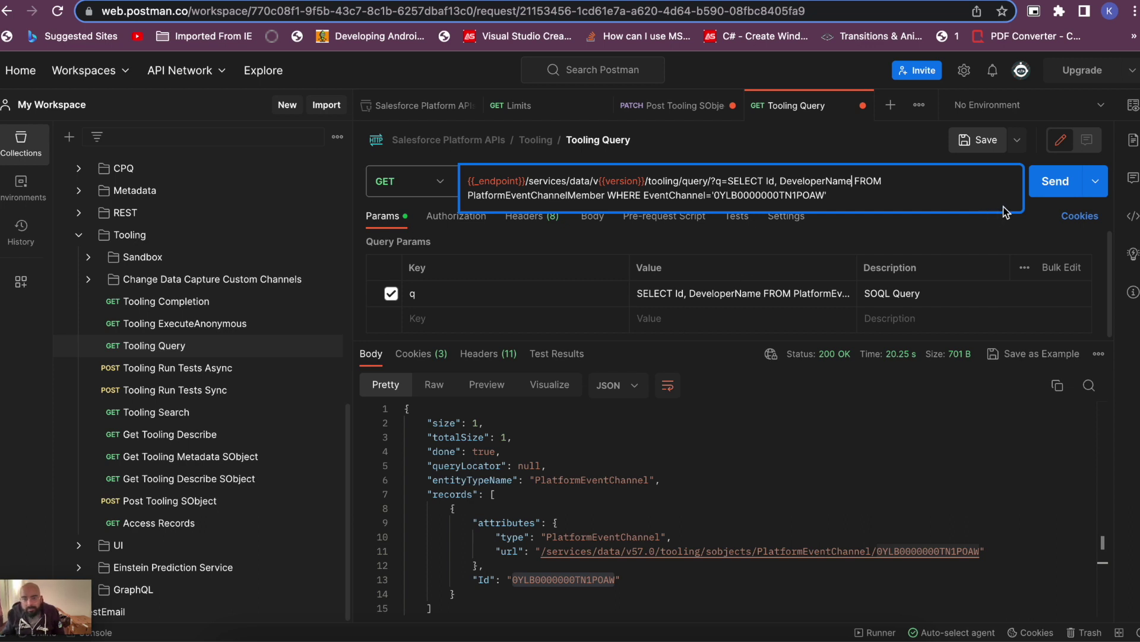
Run the query and copy the Id 0v8B00000008U2rIAE and DeveloperName CDCEvents_chn_AccountChangeEvent lines.
click(1041, 190)
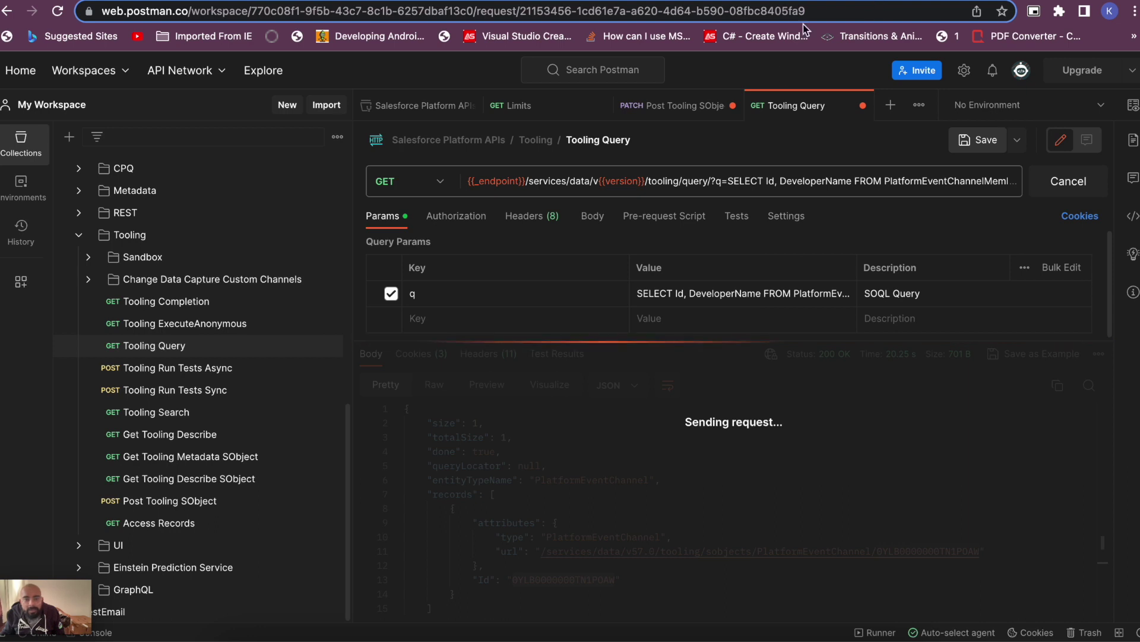
scroll(709, 510, down, 1)
scroll(712, 506, up, 1)
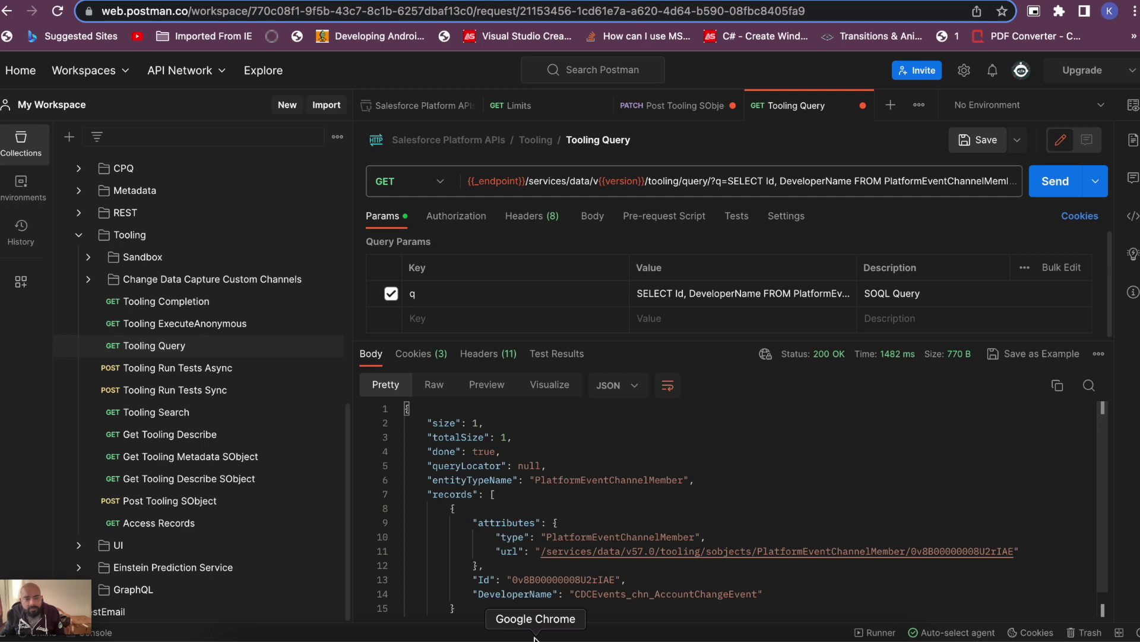
double_click(580, 579)
click(701, 582)
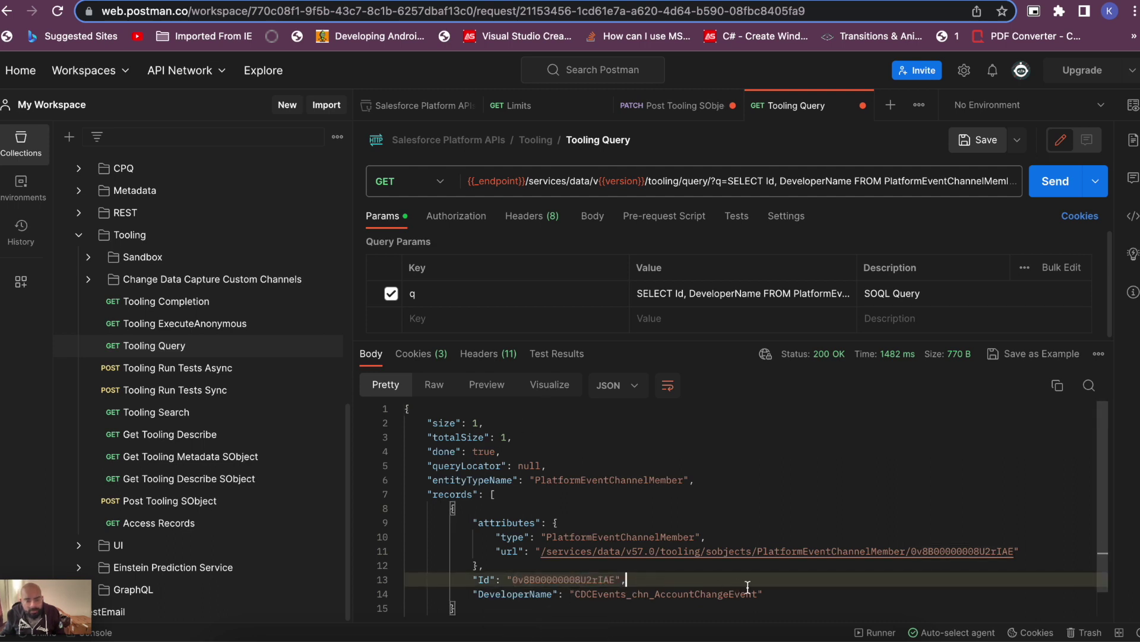
drag(768, 592, 473, 580)
key(super+c)
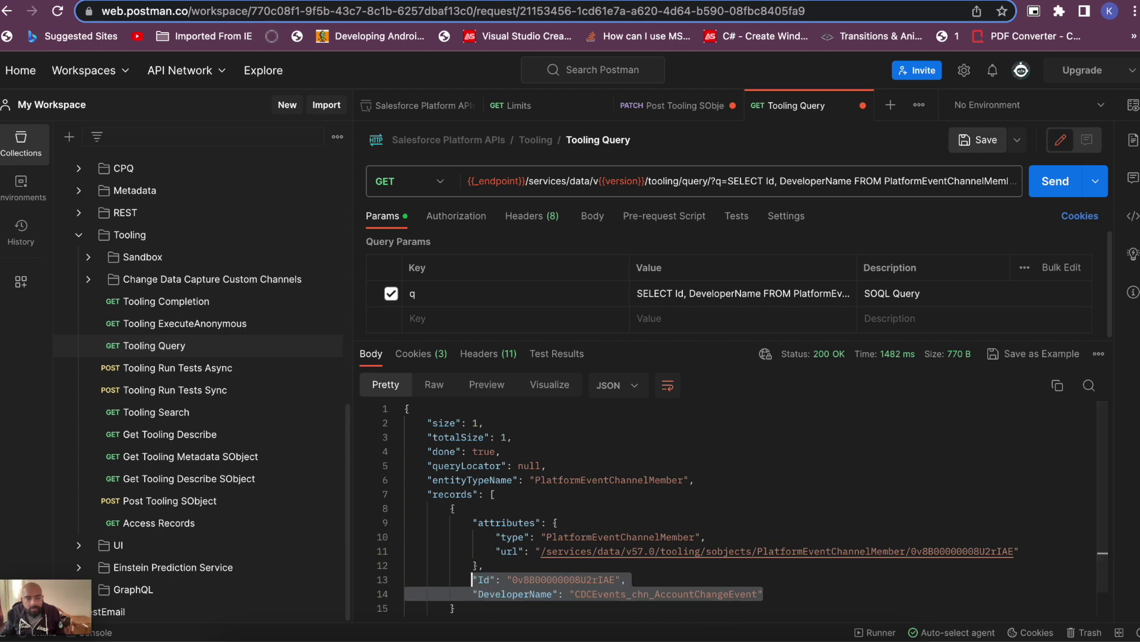
click(775, 631)
click(98, 283)
Paste the member's Id and DeveloperName lines into the notes and copy the Id 0v8B00000008U2rIAE.
key(Return)
key(Return)
key(Return)
key(Return)
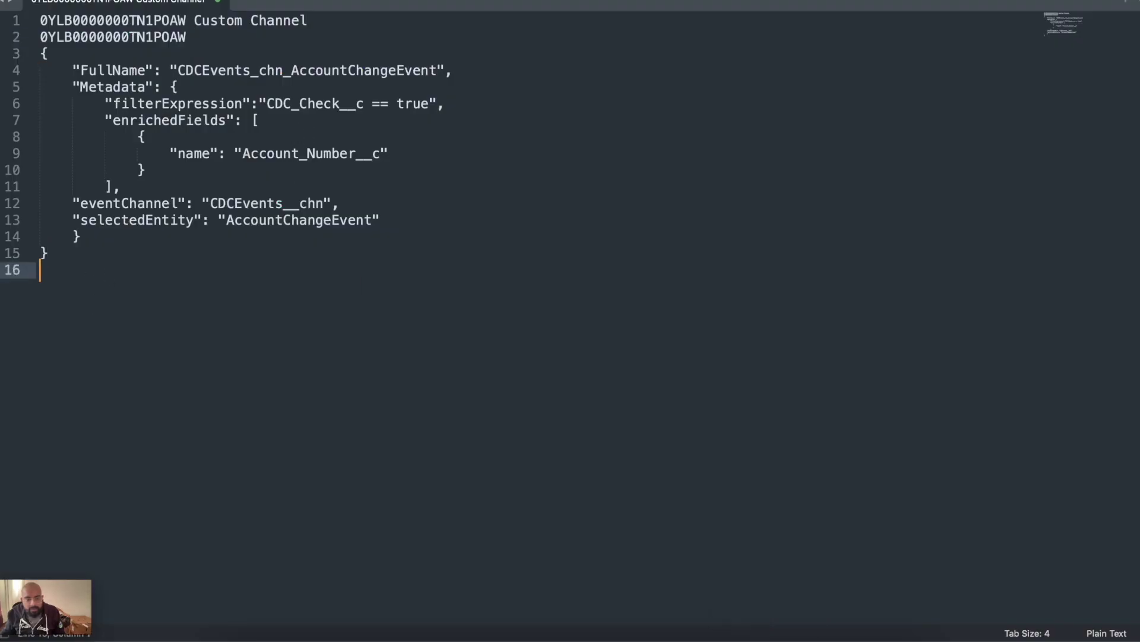
key(super+v)
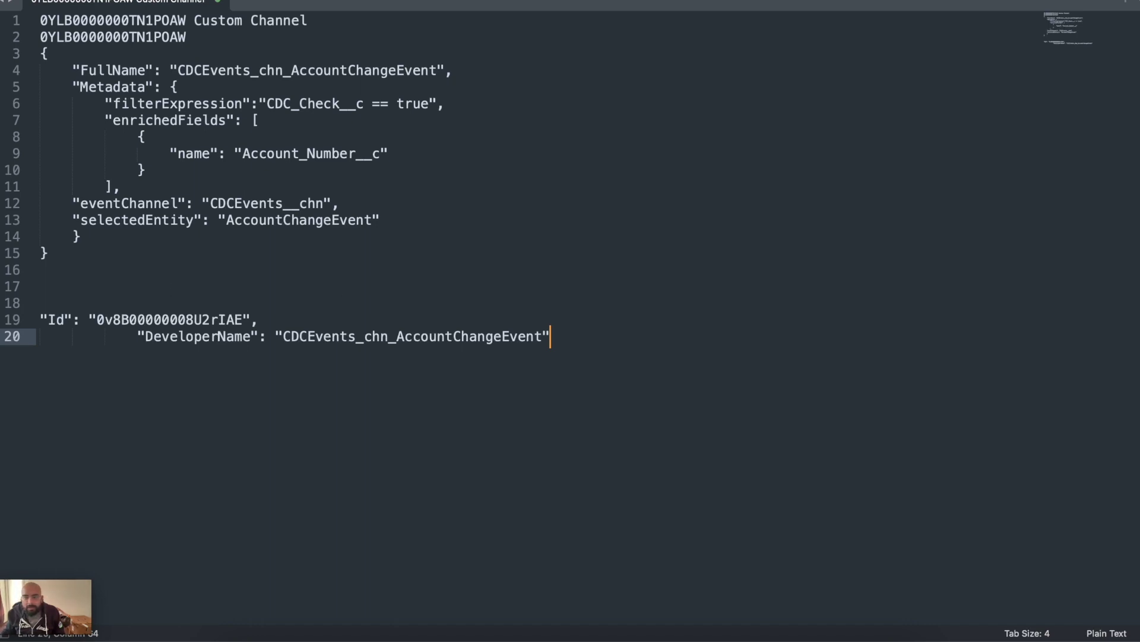
click(422, 332)
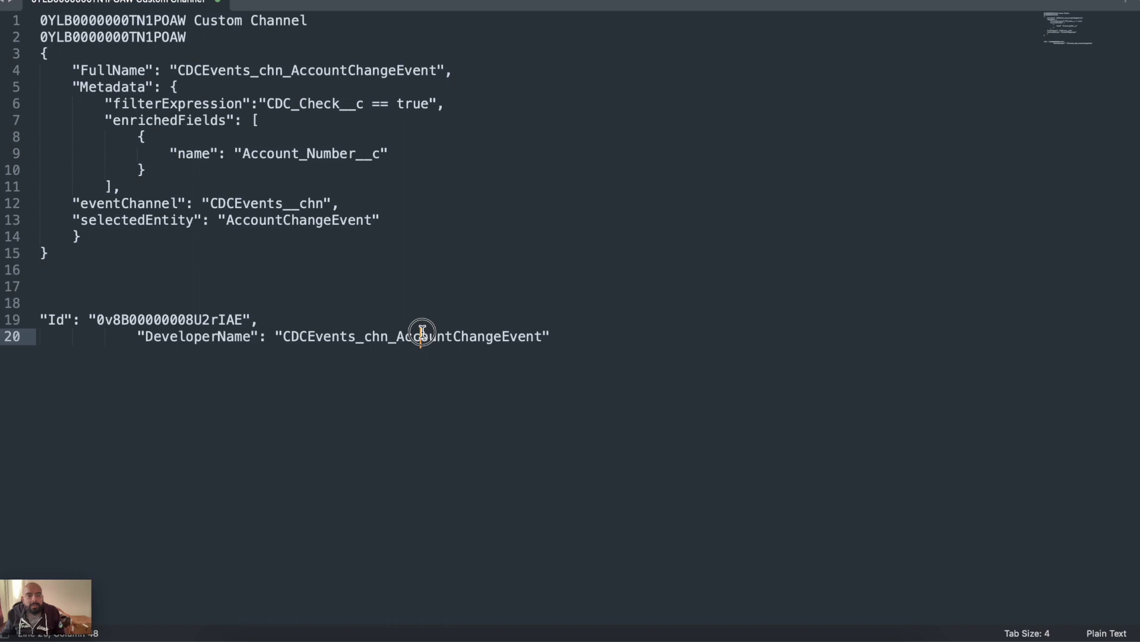
double_click(422, 332)
double_click(151, 322)
key(super+c)
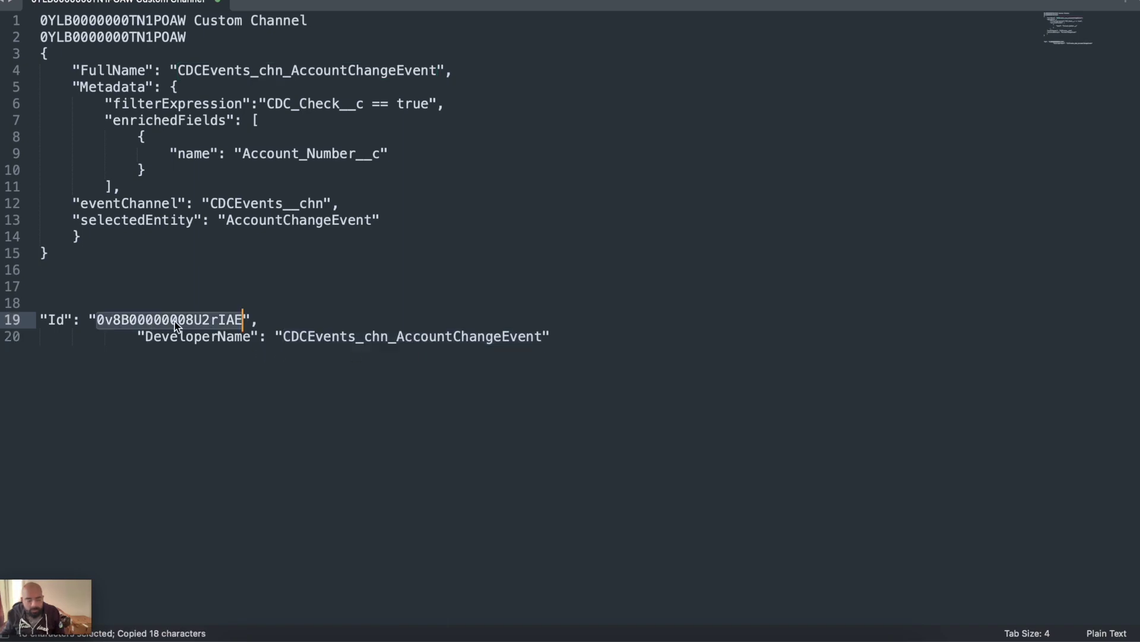
click(427, 635)
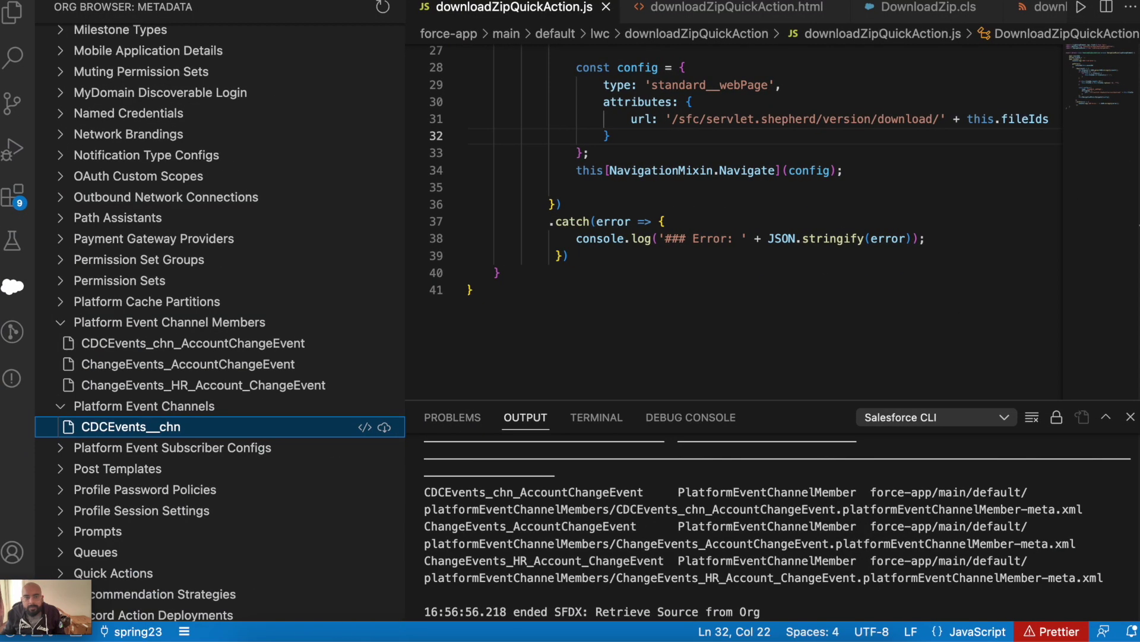
click(721, 634)
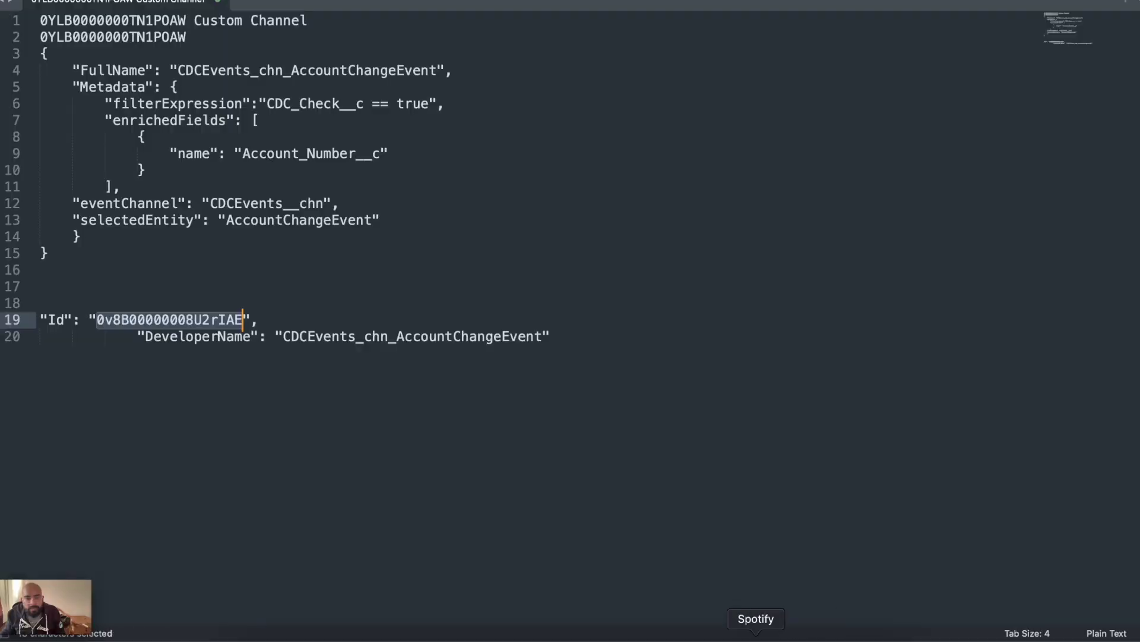
click(566, 635)
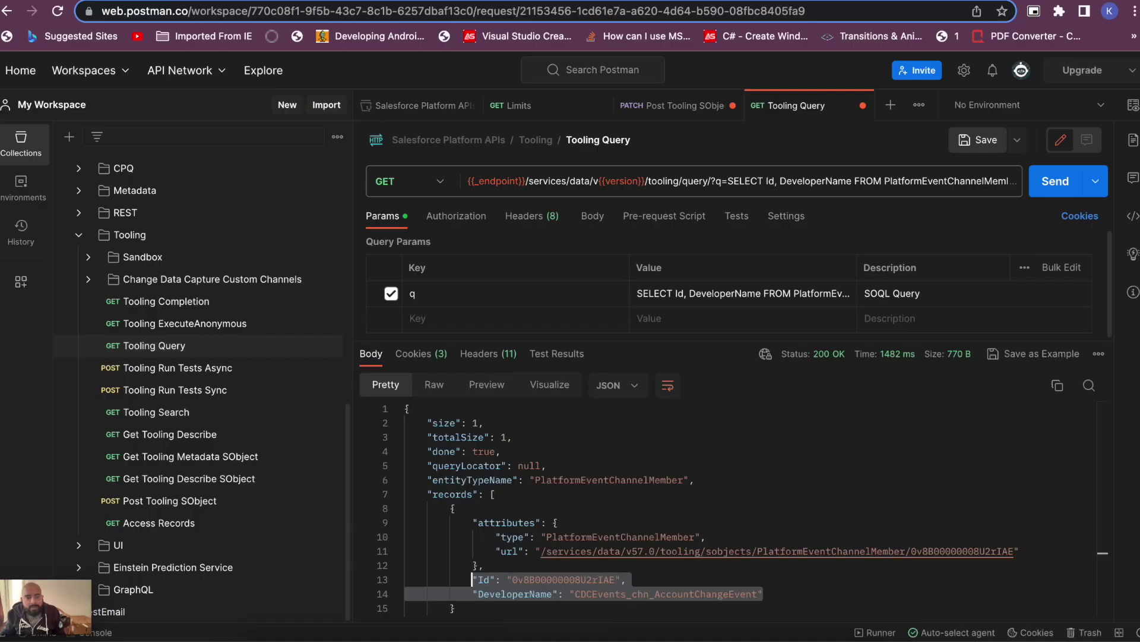
Append the member Id to the PlatformEventChannelMember PATCH request URL.
click(670, 106)
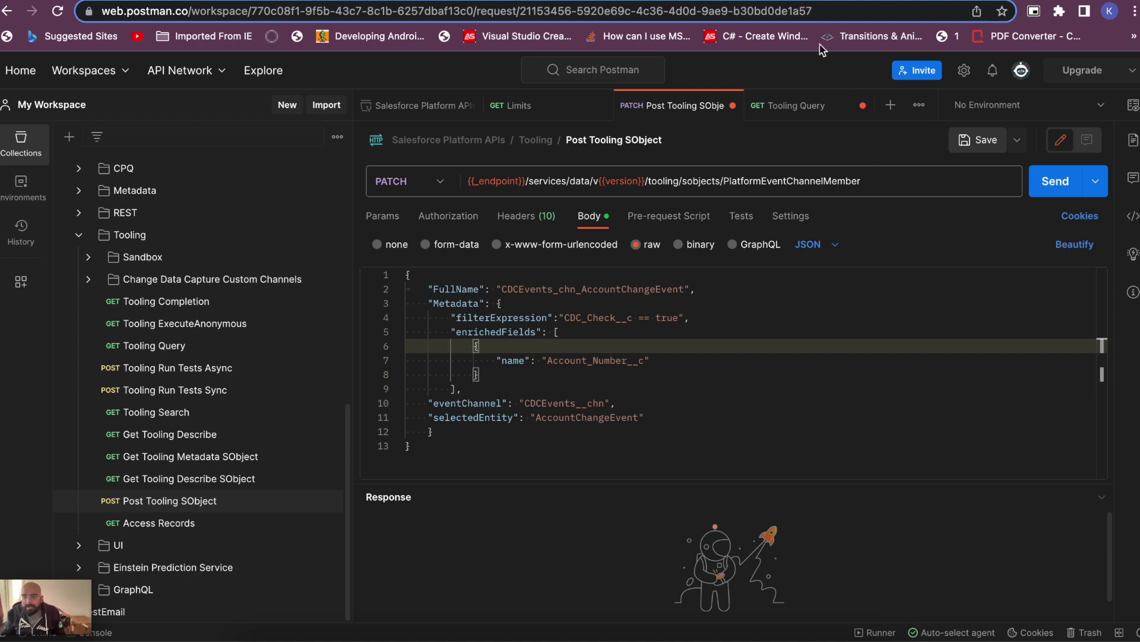
click(909, 180)
text(/)
key(super+v)
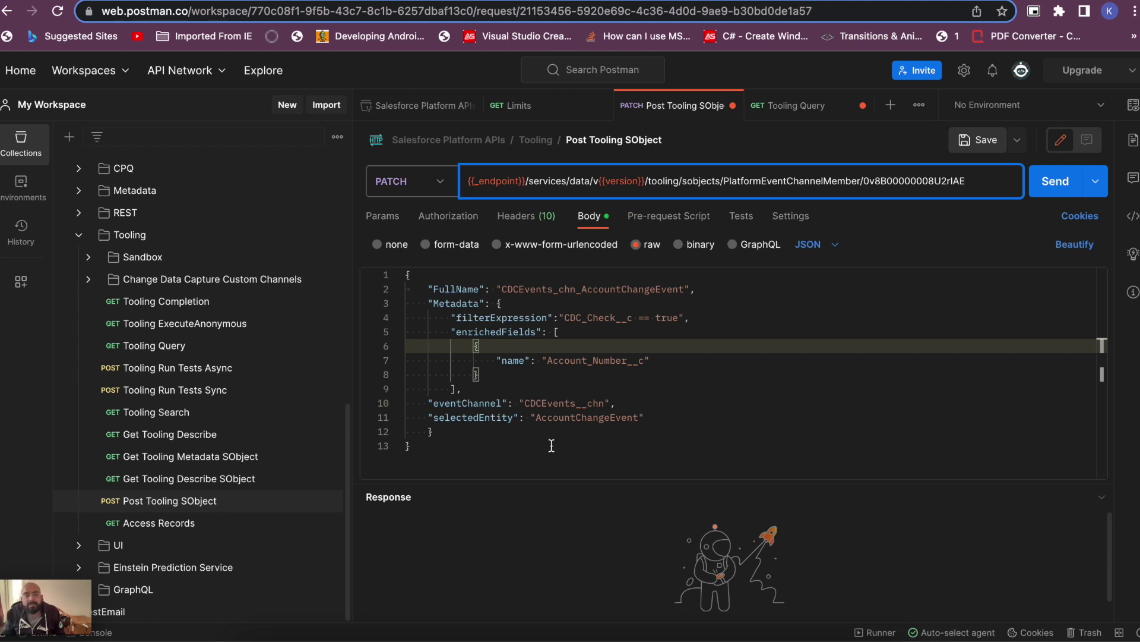
double_click(505, 321)
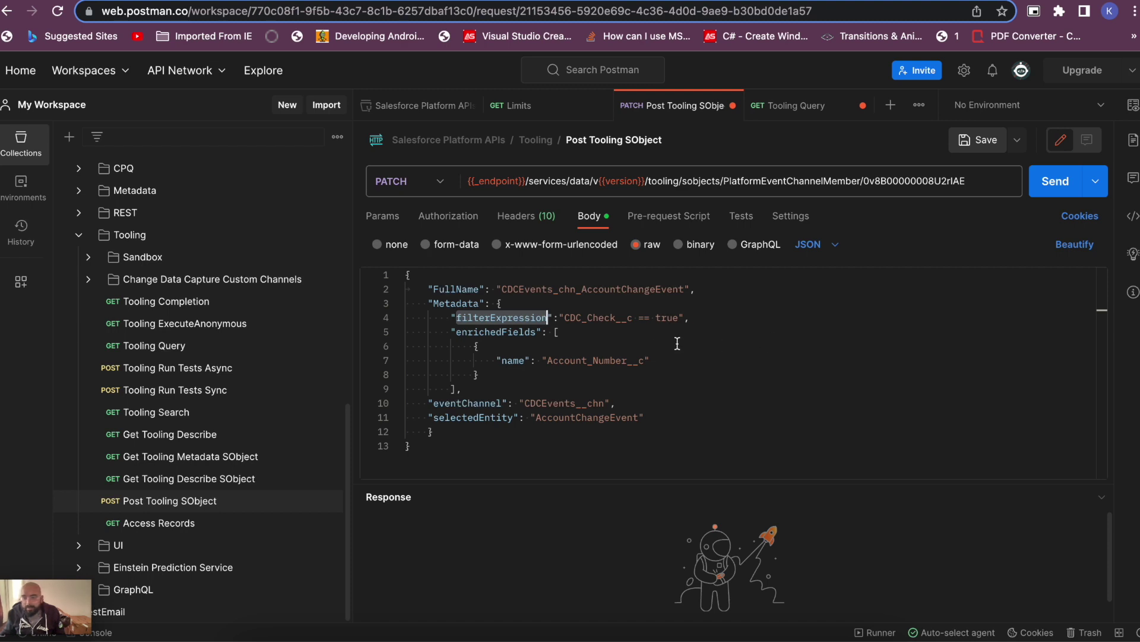
Send the update, fix the filterExpression to CDC_Check__c = true, and resend for 204 No Content.
click(1056, 182)
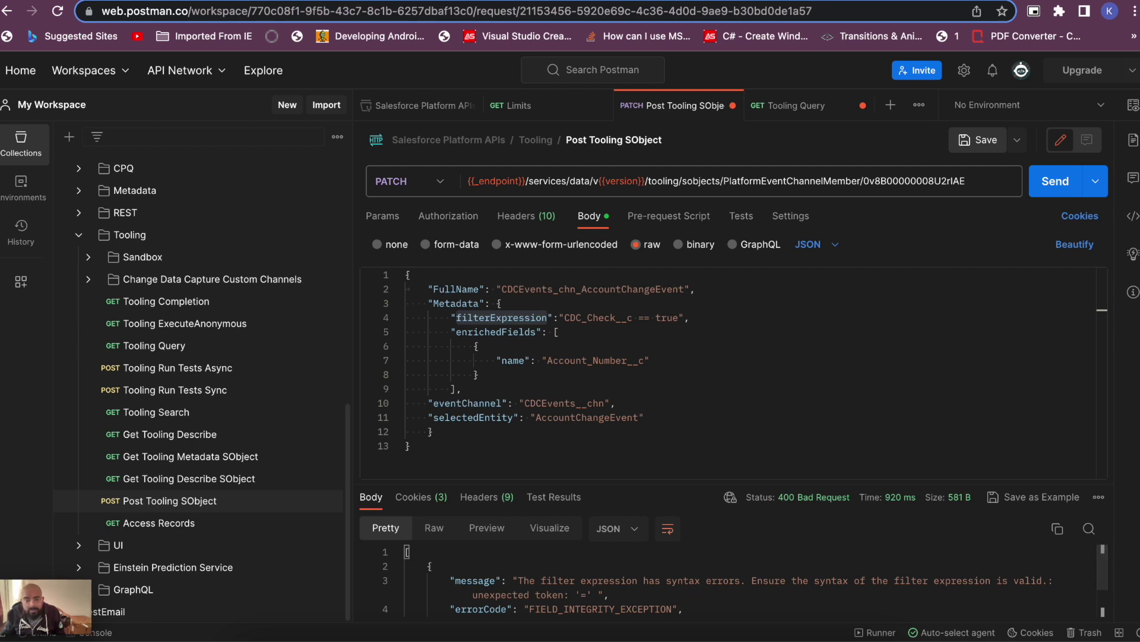
click(650, 319)
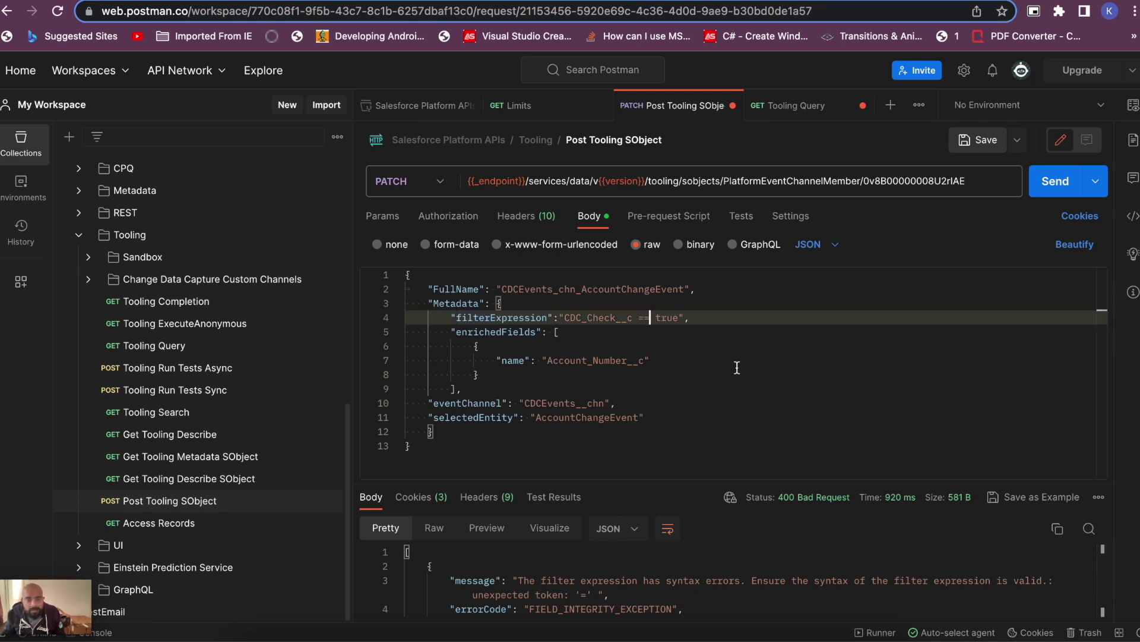
key(BackSpace)
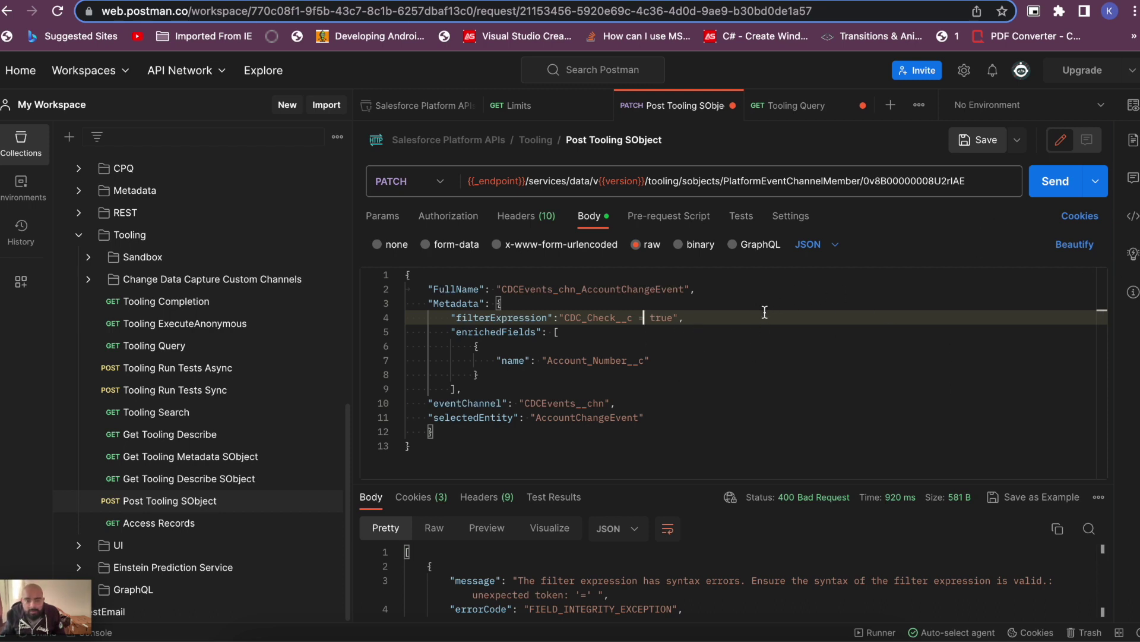
click(1055, 190)
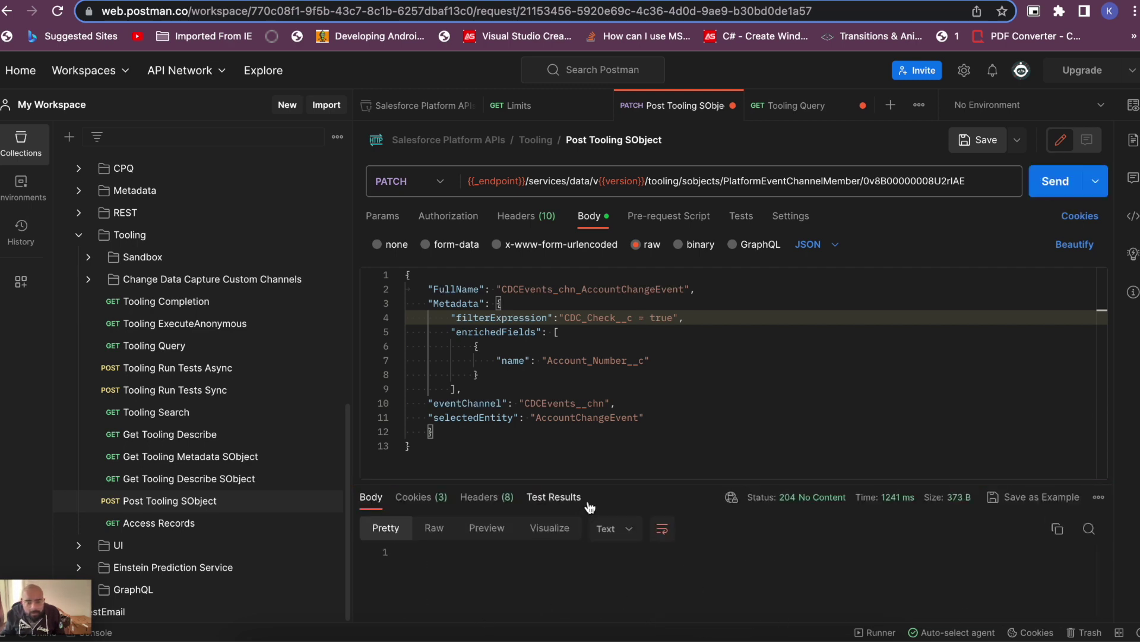
Resend the channel member PATCH request, again getting 204 No Content.
drag(695, 483, 701, 434)
click(716, 369)
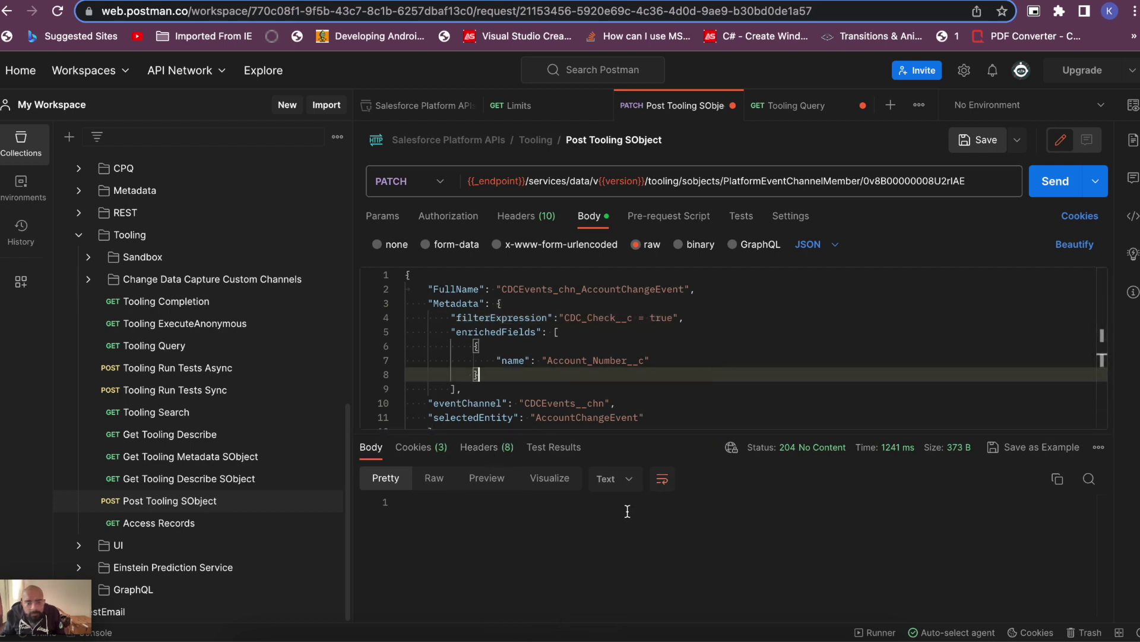
click(764, 337)
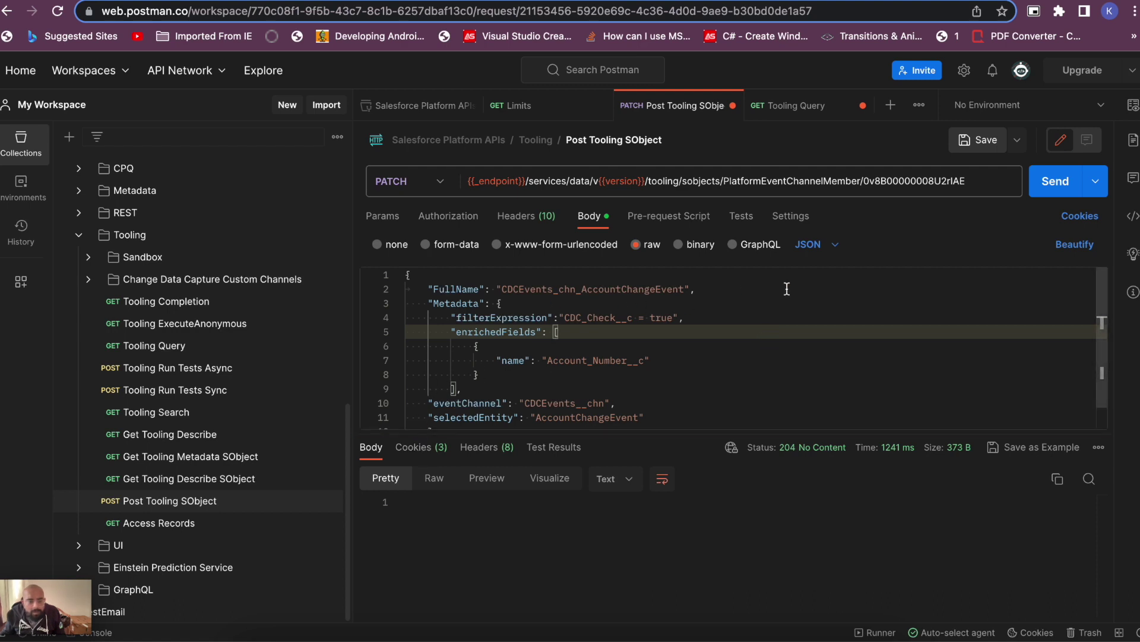
click(1046, 183)
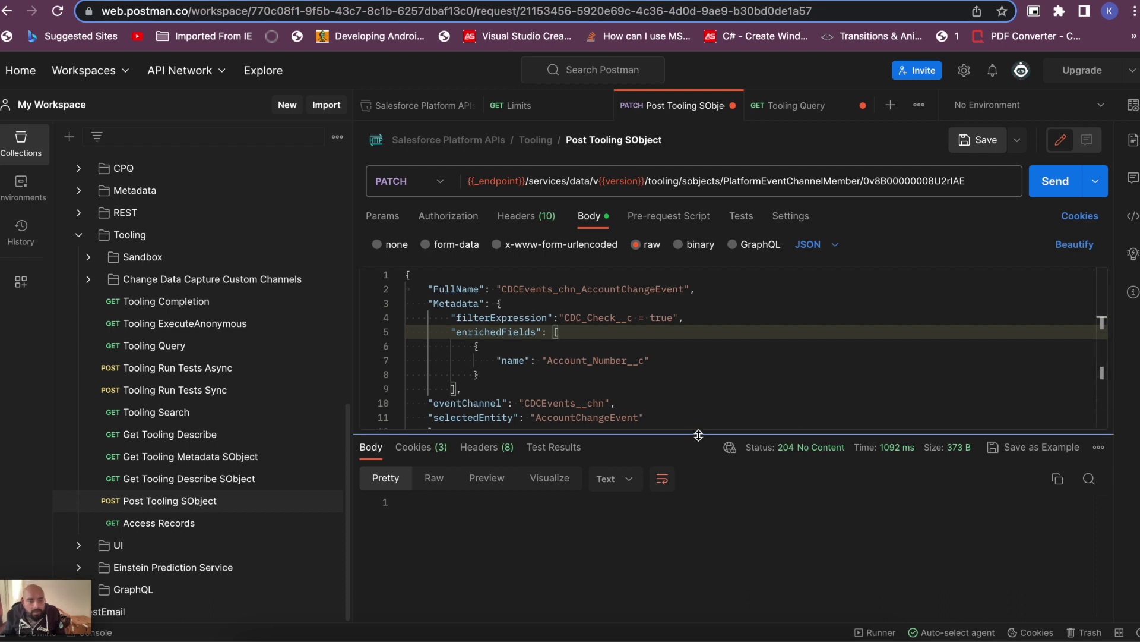
drag(697, 436, 694, 476)
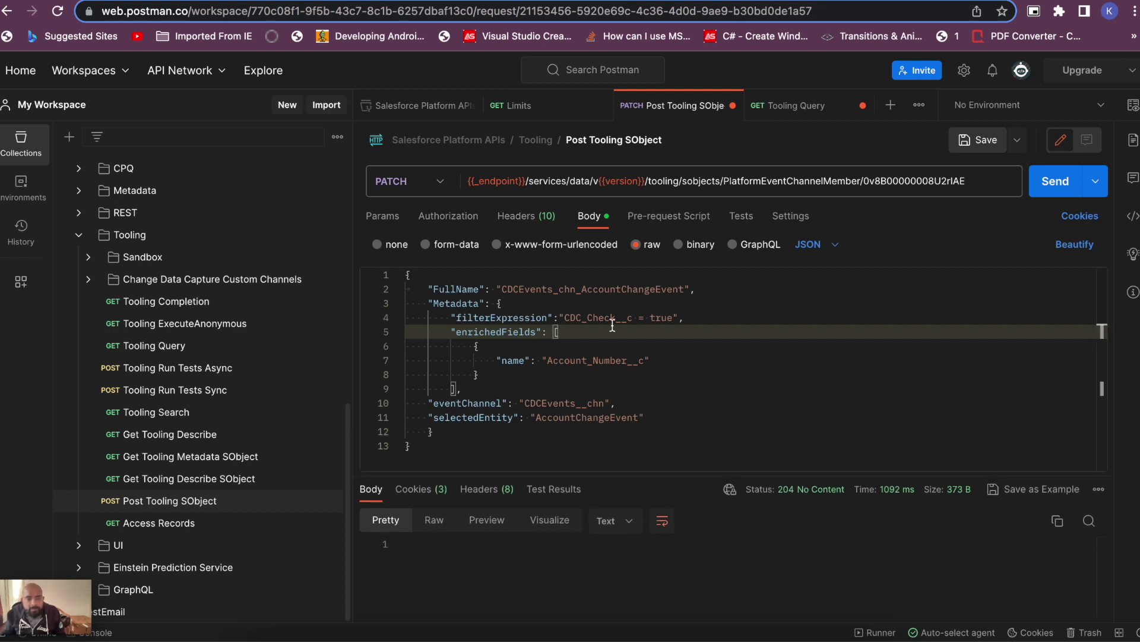
click(483, 634)
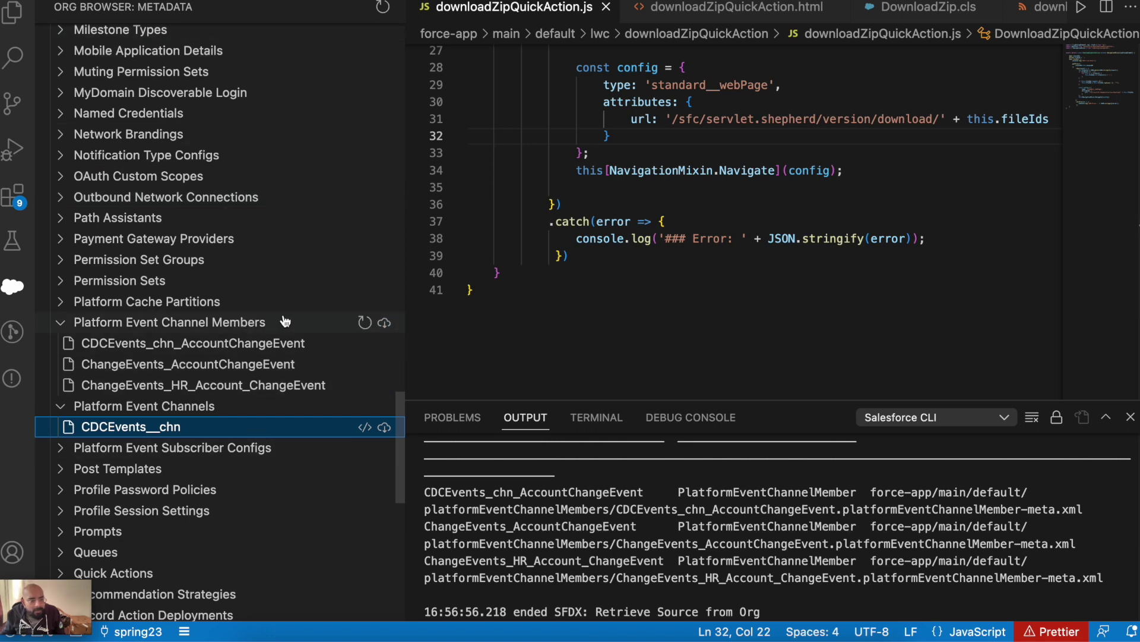
Retrieve channel members with Overwrite All and open CDCEvents_chn_AccountChangeEvent, highlighting filterExpression CDC_Check__c = true.
click(386, 324)
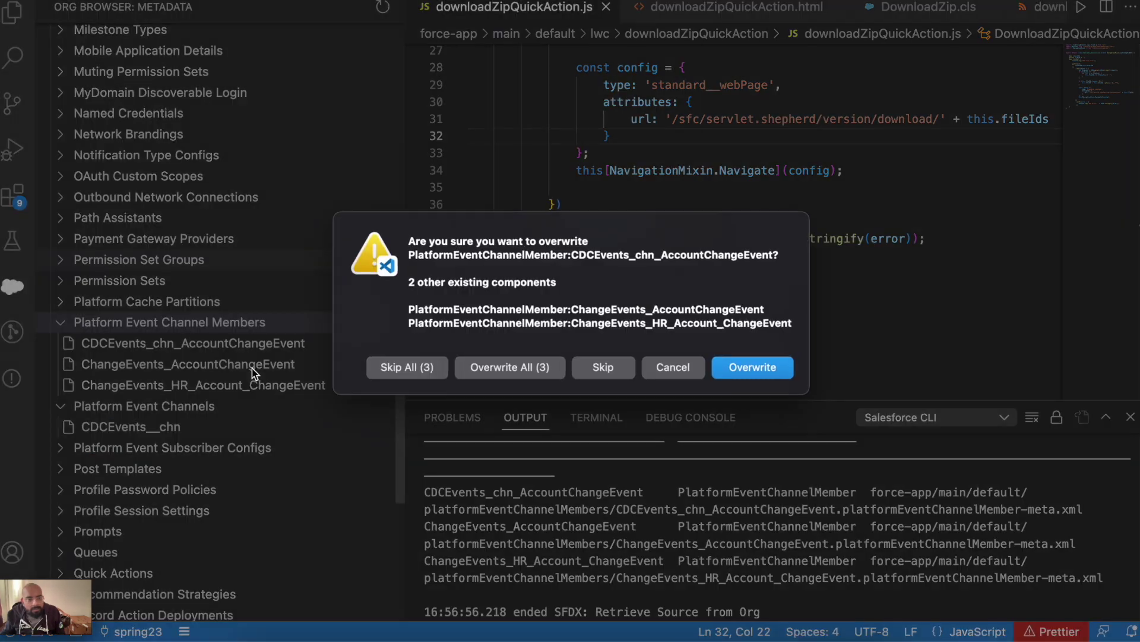
click(540, 369)
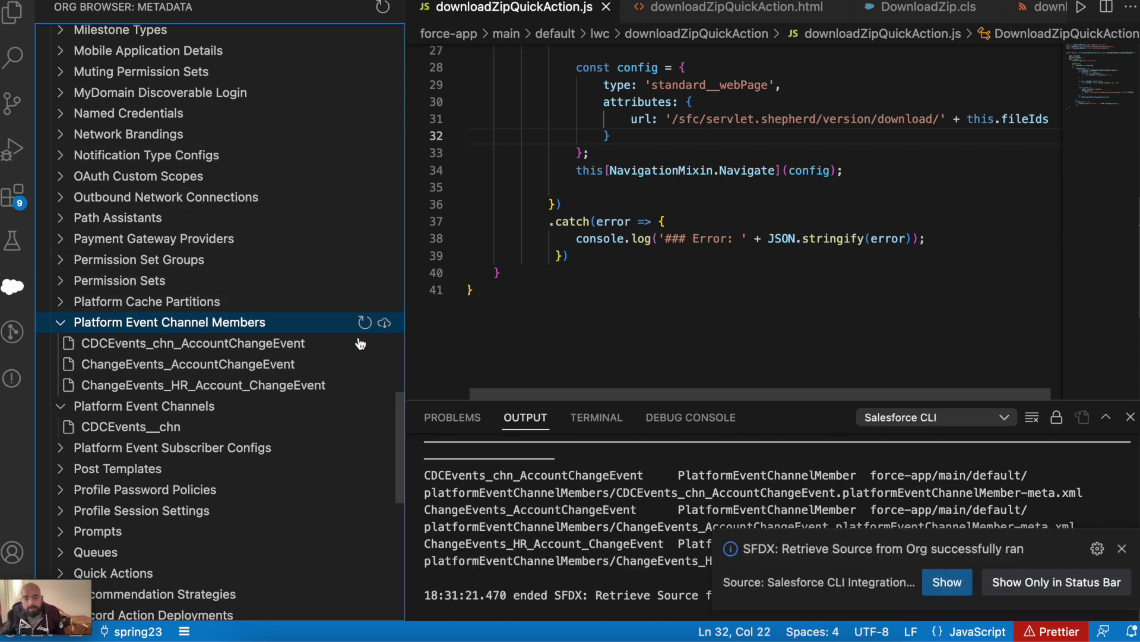
click(21, 22)
scroll(271, 321, down, 5)
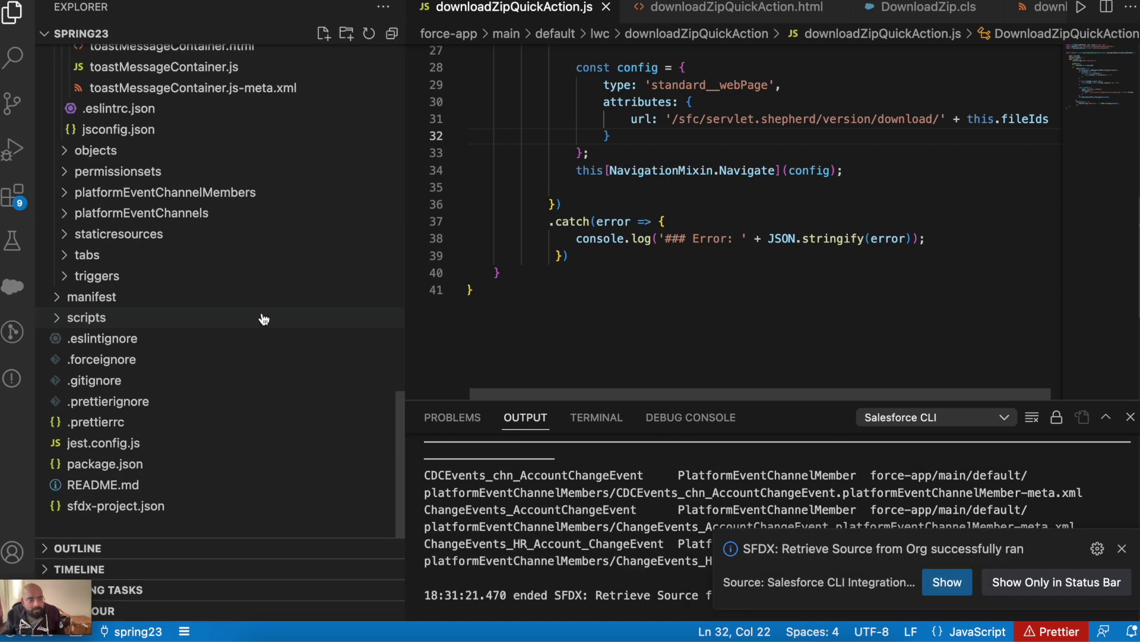
click(65, 195)
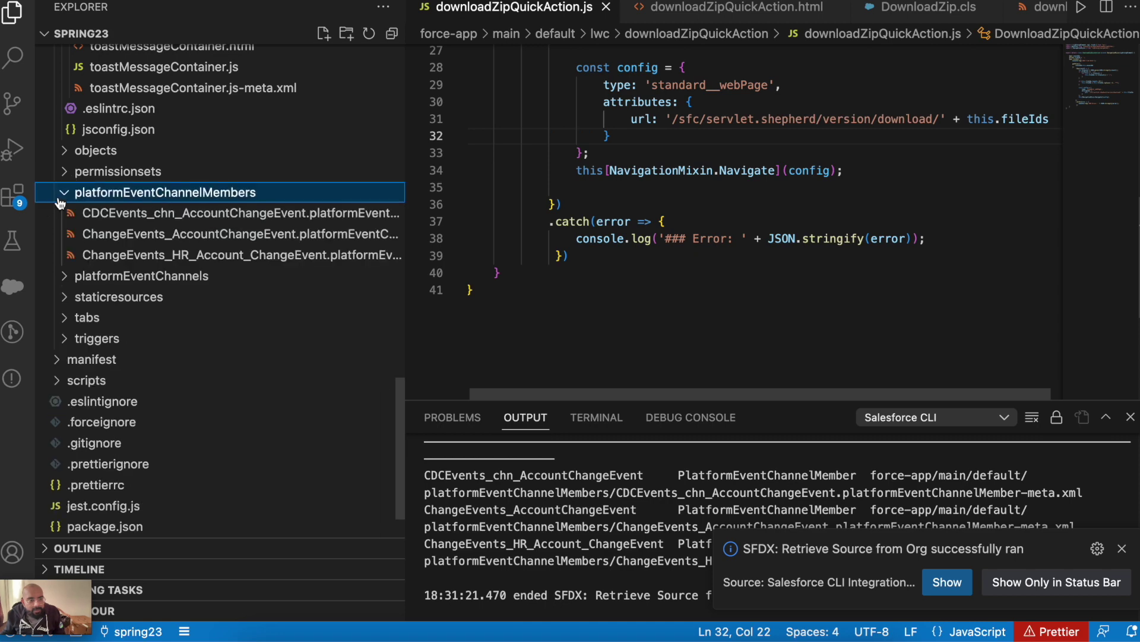
click(214, 214)
double_click(532, 156)
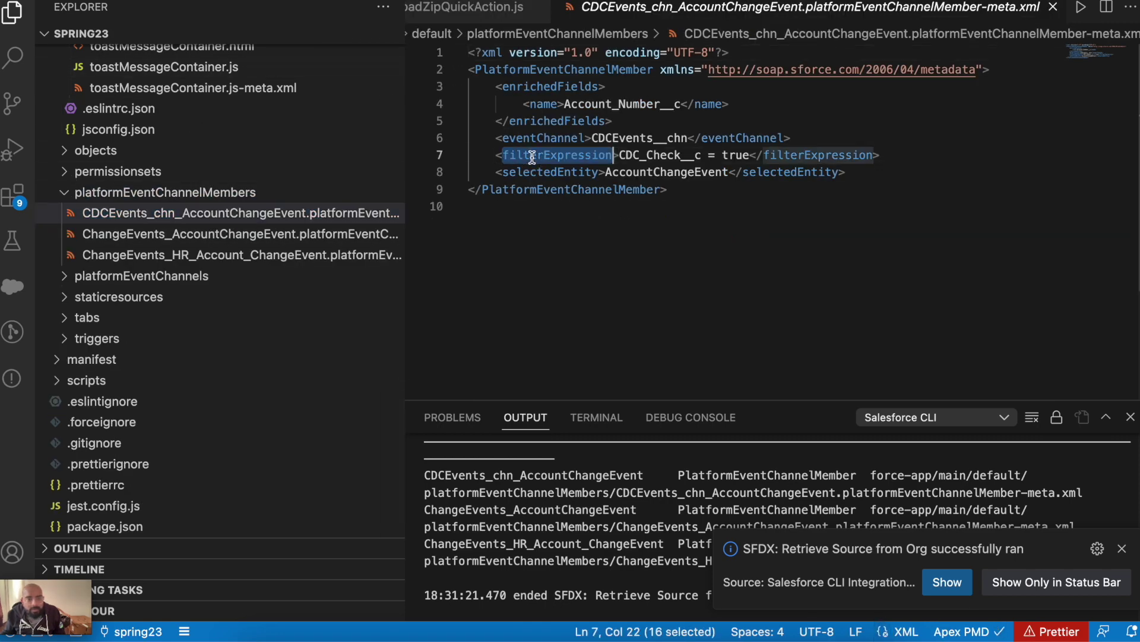
click(532, 156)
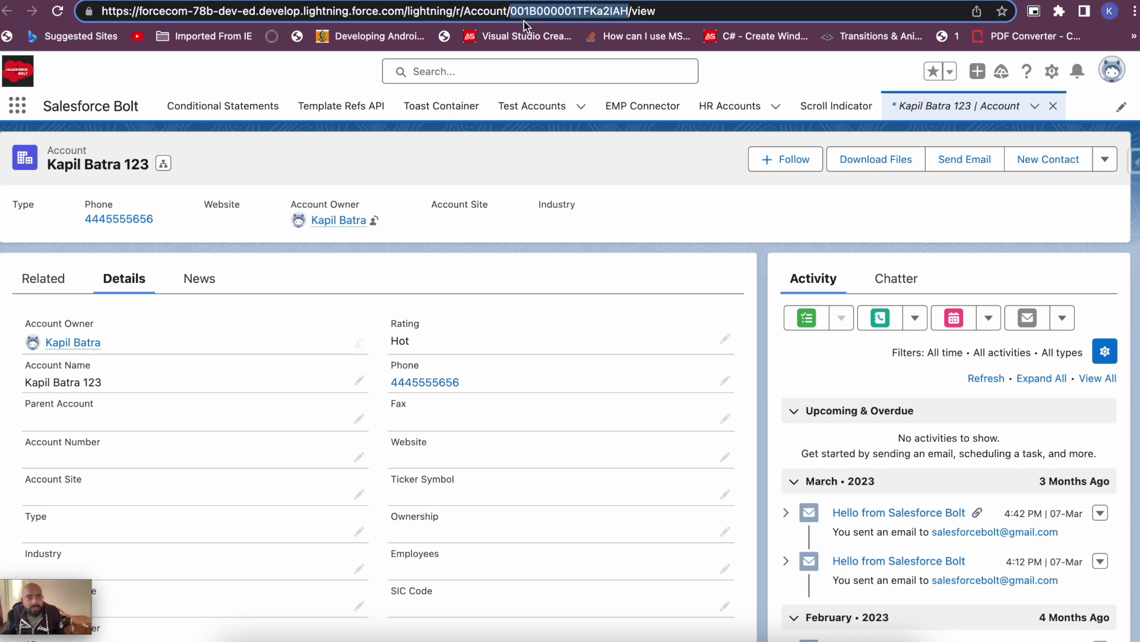
Reload the EMP Connector page, unsubscribe, and resubscribe it to /data/CDCEvents__chn.
click(457, 16)
key(Return)
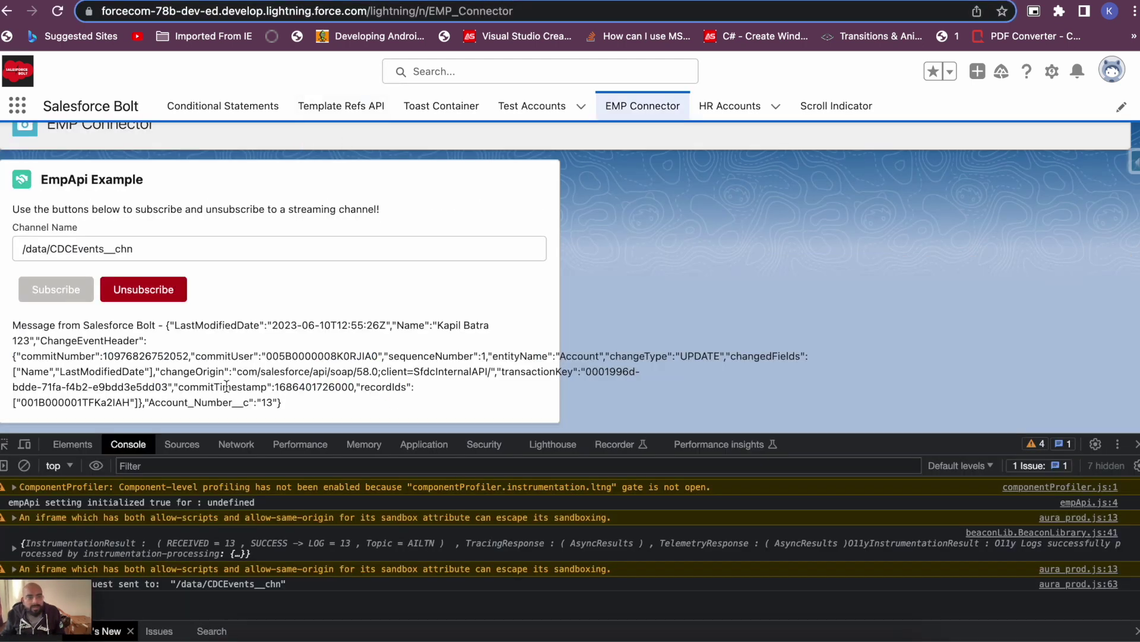
click(152, 295)
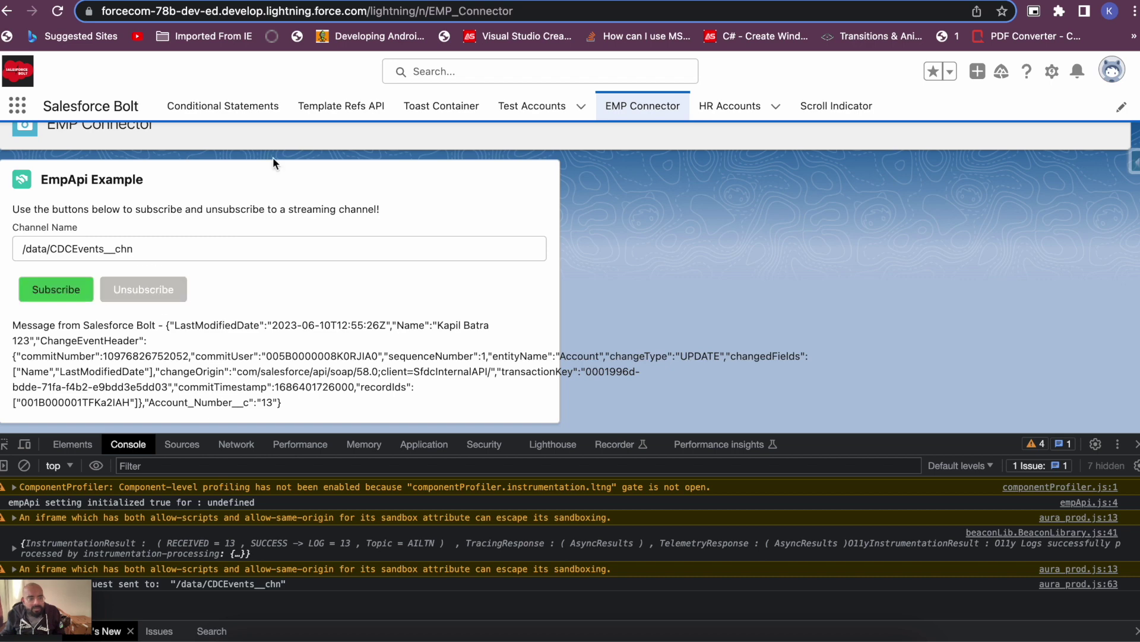
triple_click(120, 249)
key(ctrl+c)
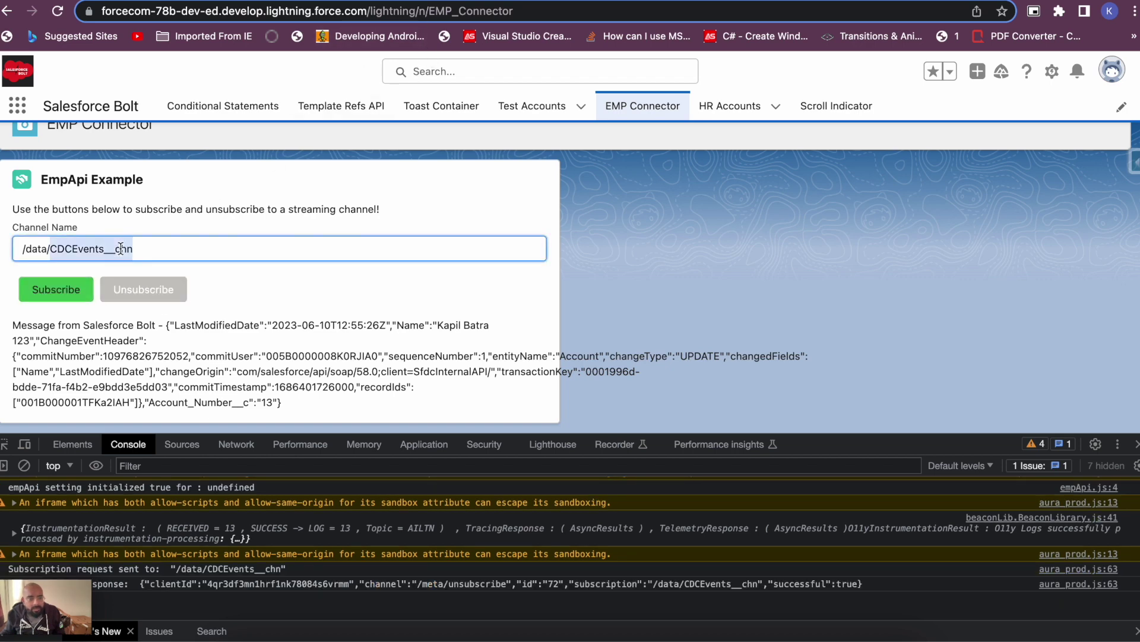
click(348, 15)
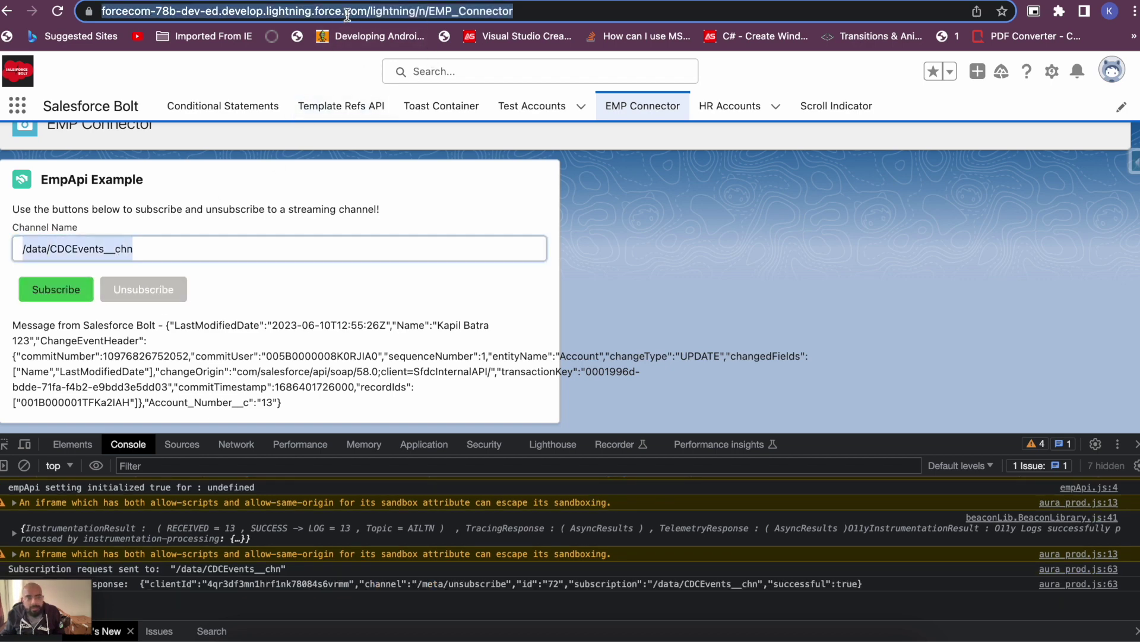
key(Return)
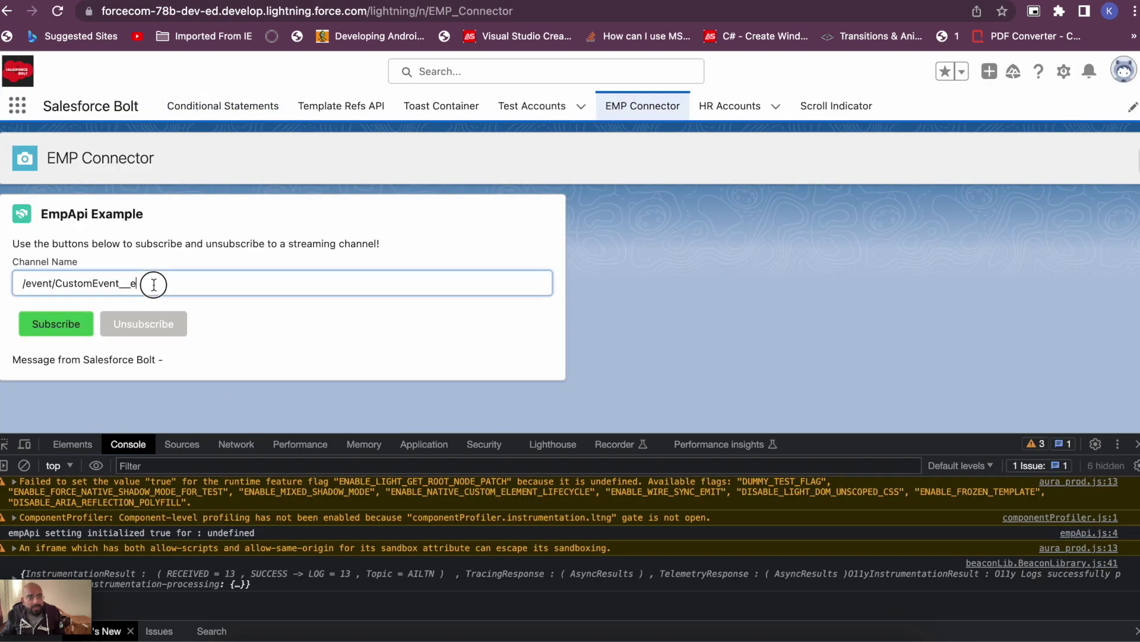
triple_click(145, 280)
key(ctrl+v)
click(69, 334)
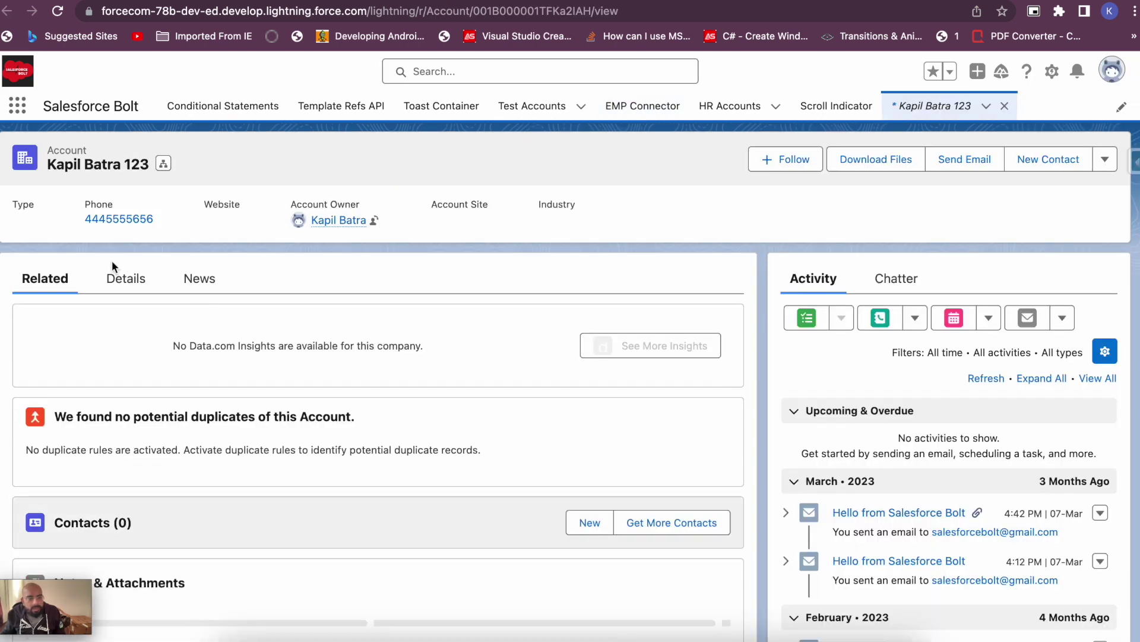
Append 45 to the account's name in its Details and save.
click(126, 278)
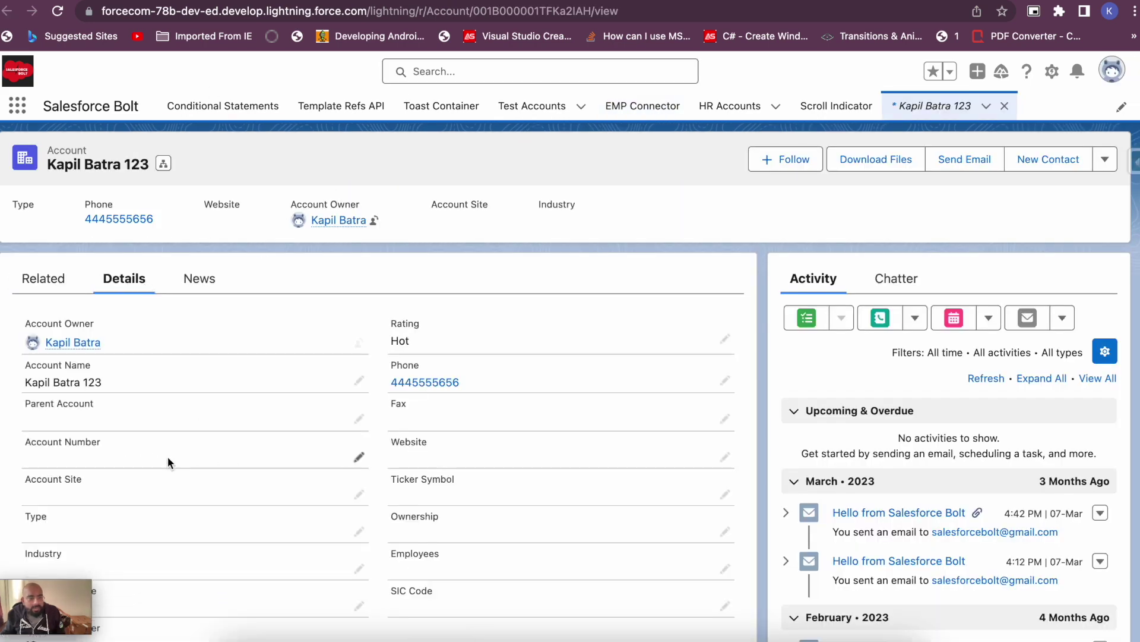
click(357, 381)
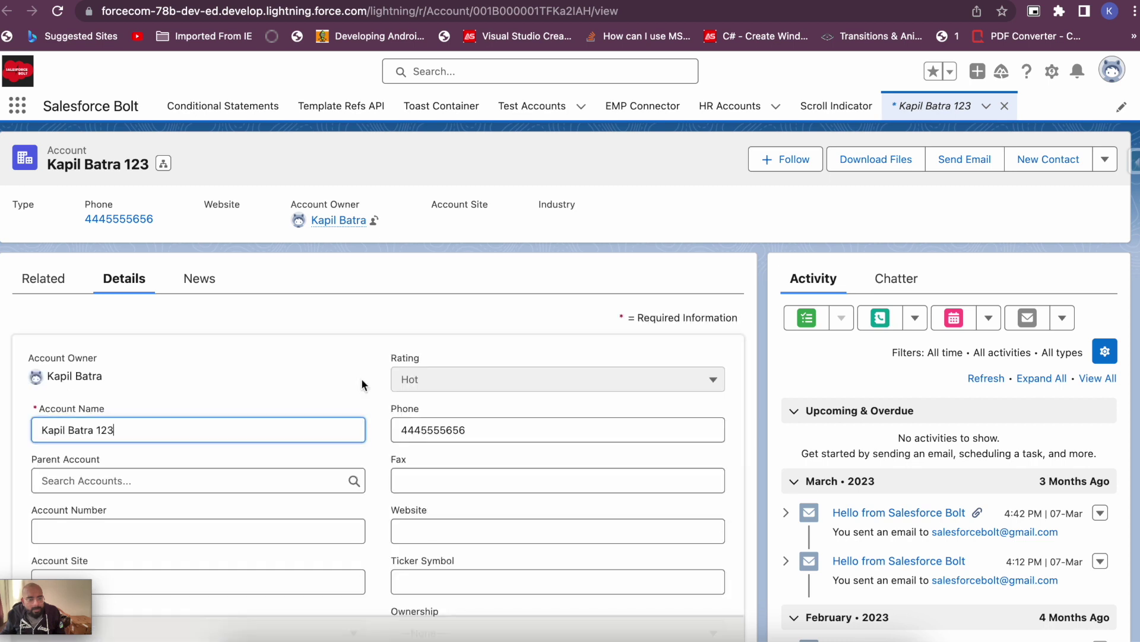
text(45)
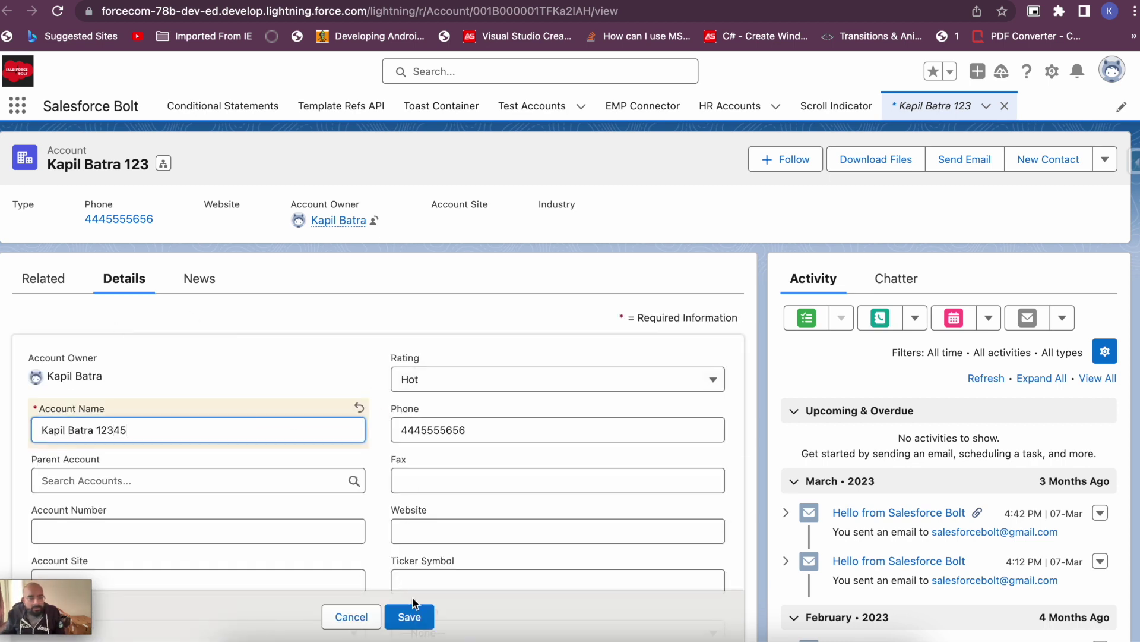
click(407, 616)
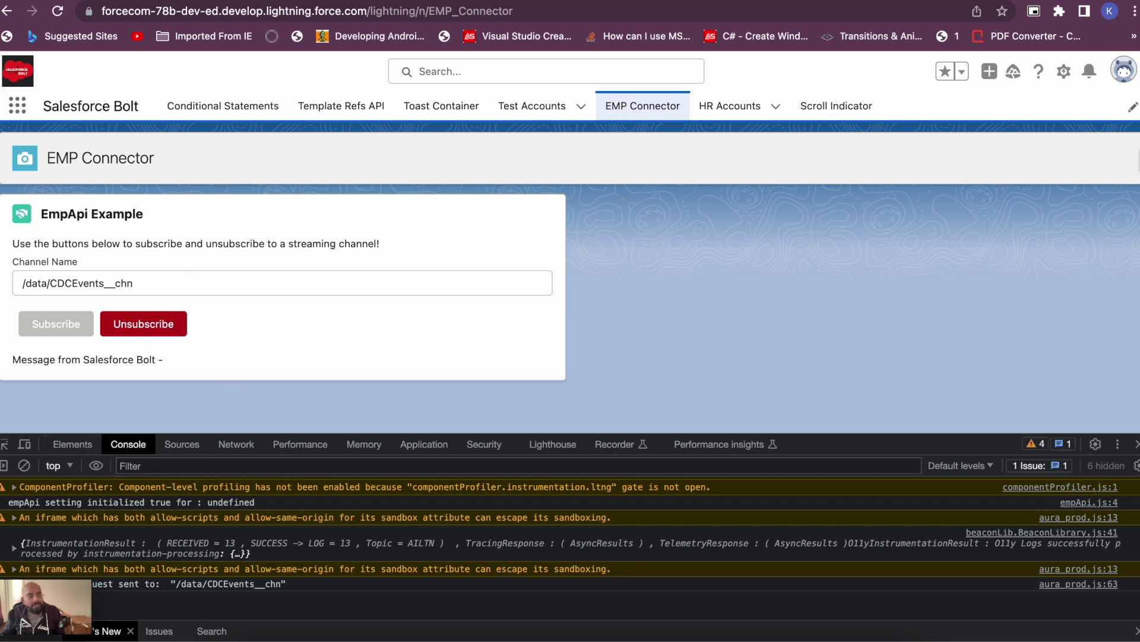
Open the Developer Console from the Setup gear menu.
click(523, 1)
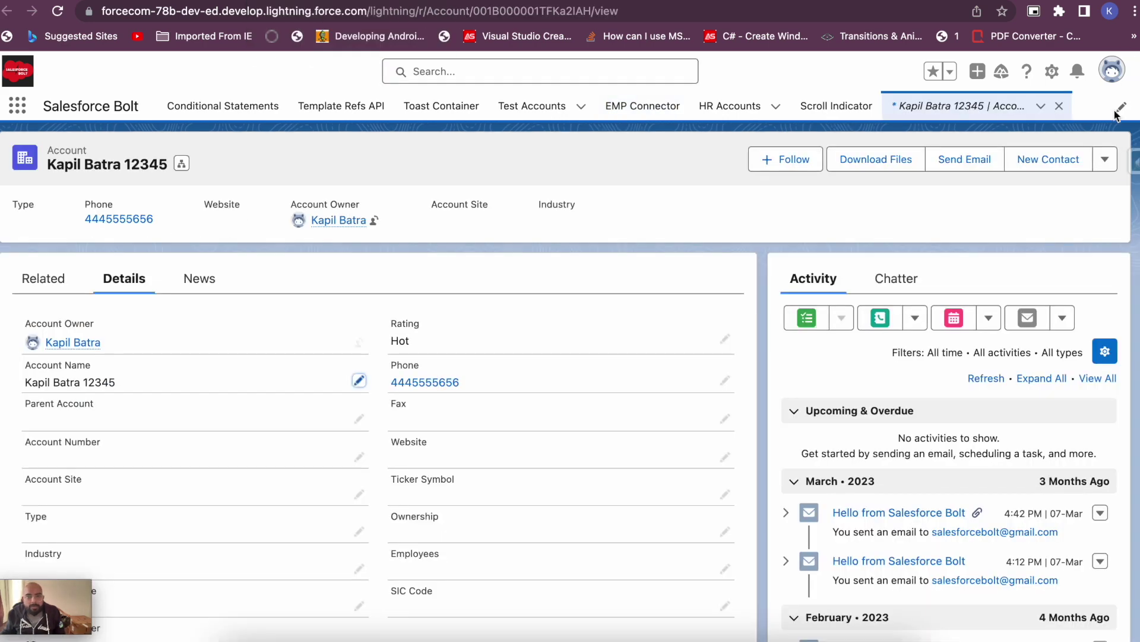
click(1055, 81)
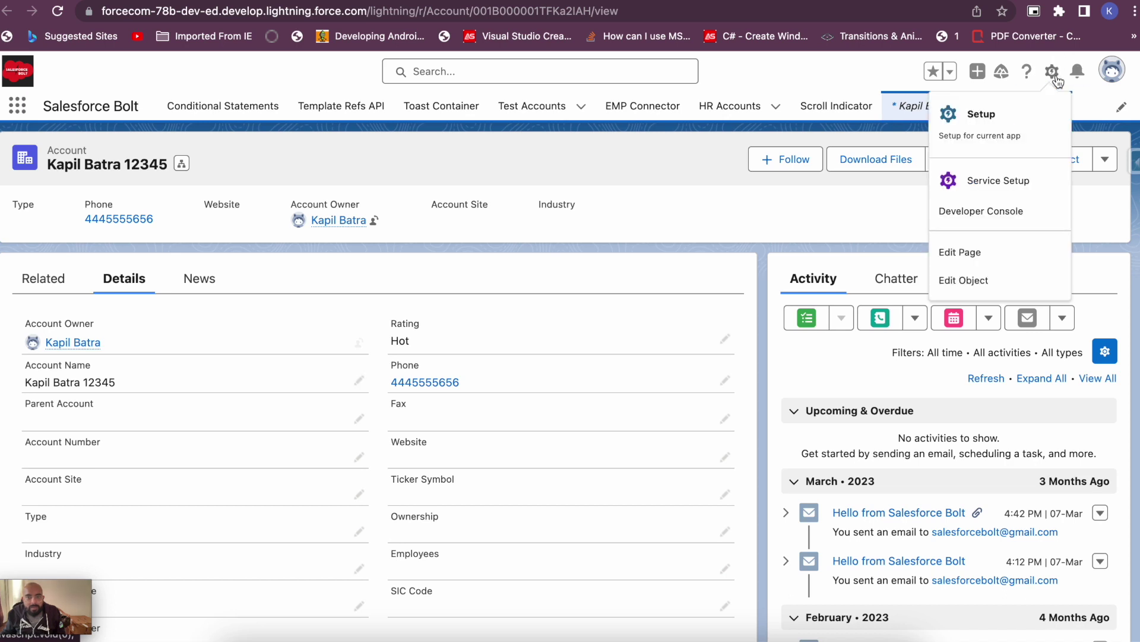
right_click(986, 213)
click(930, 230)
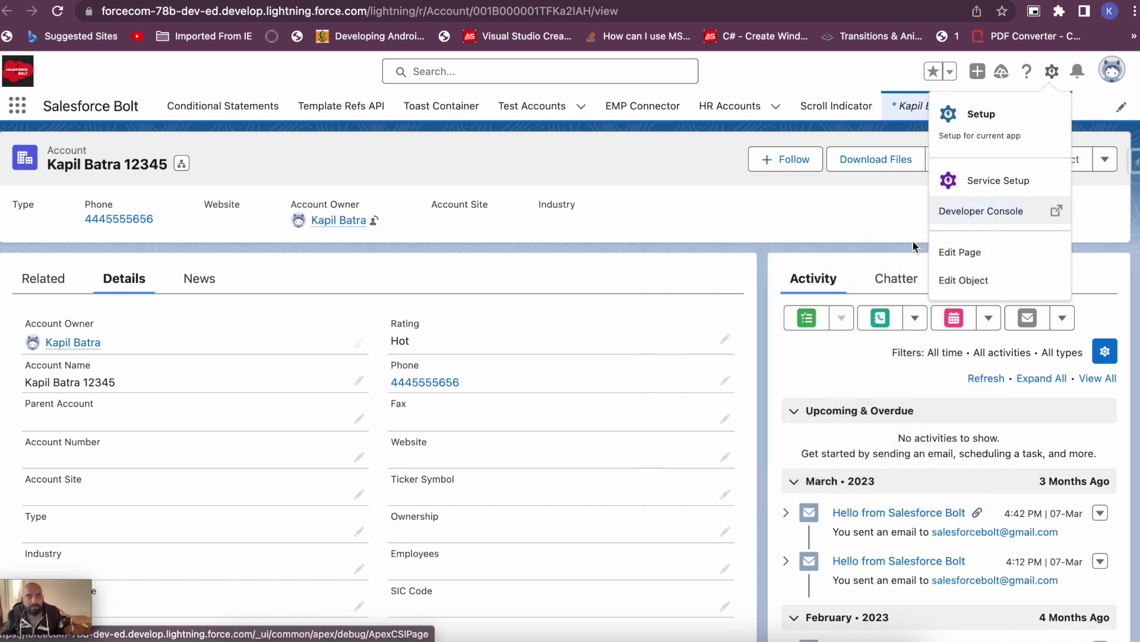
double_click(499, 11)
key(super+c)
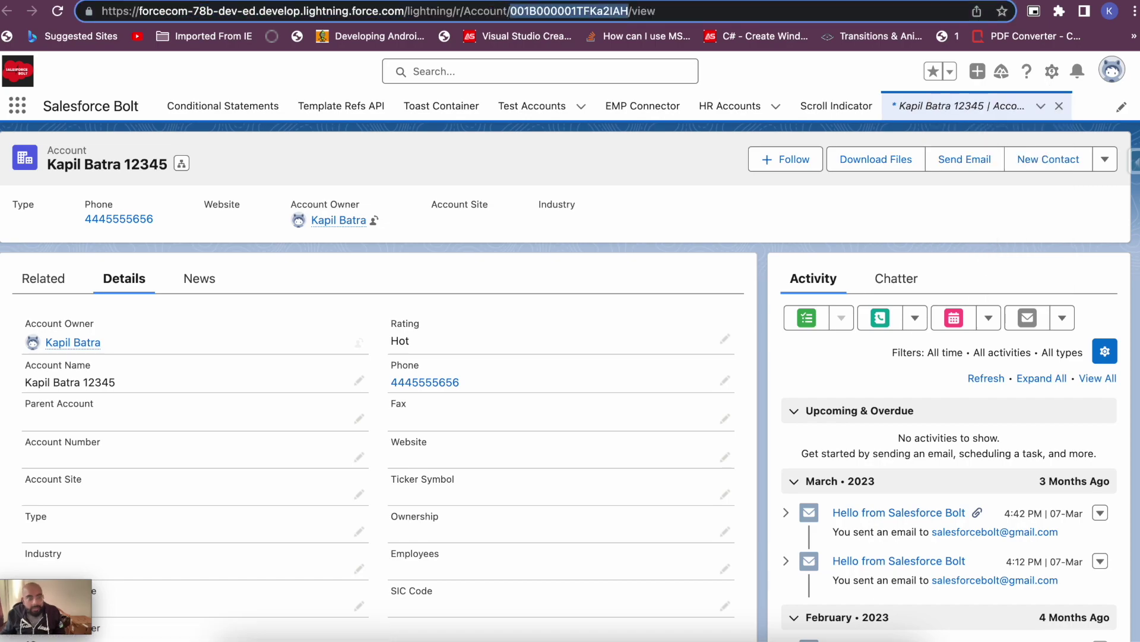
key(ctrl+Tab)
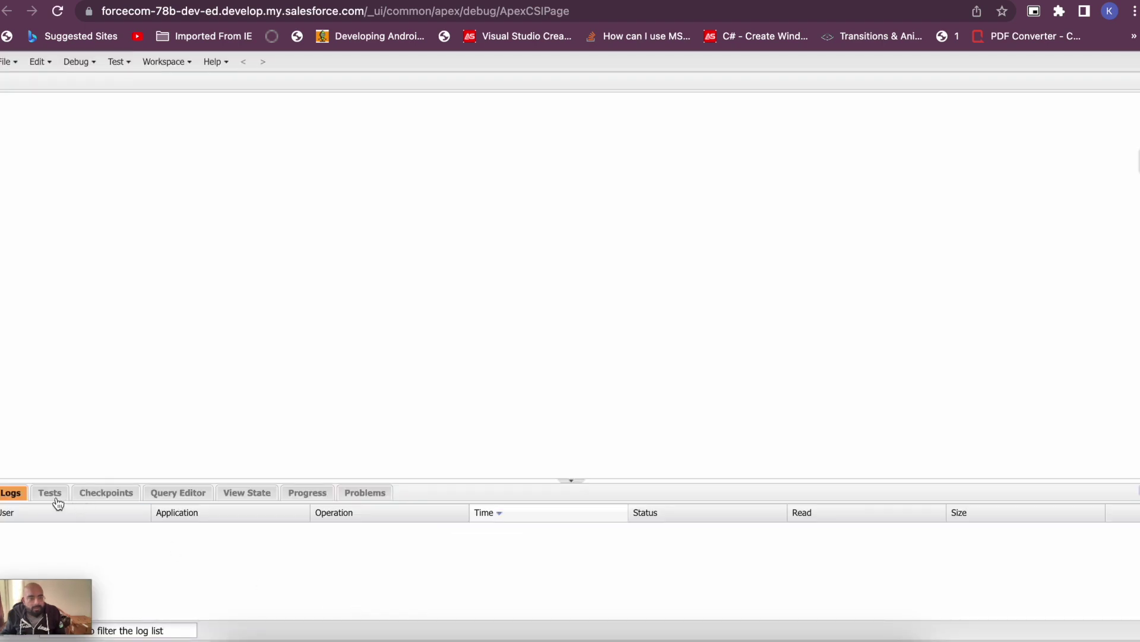
In the Query Editor, write and run SELECT Id, CDC_Check__c, Name FROM Account WHERE Id='<account Id>'.
click(54, 496)
click(179, 497)
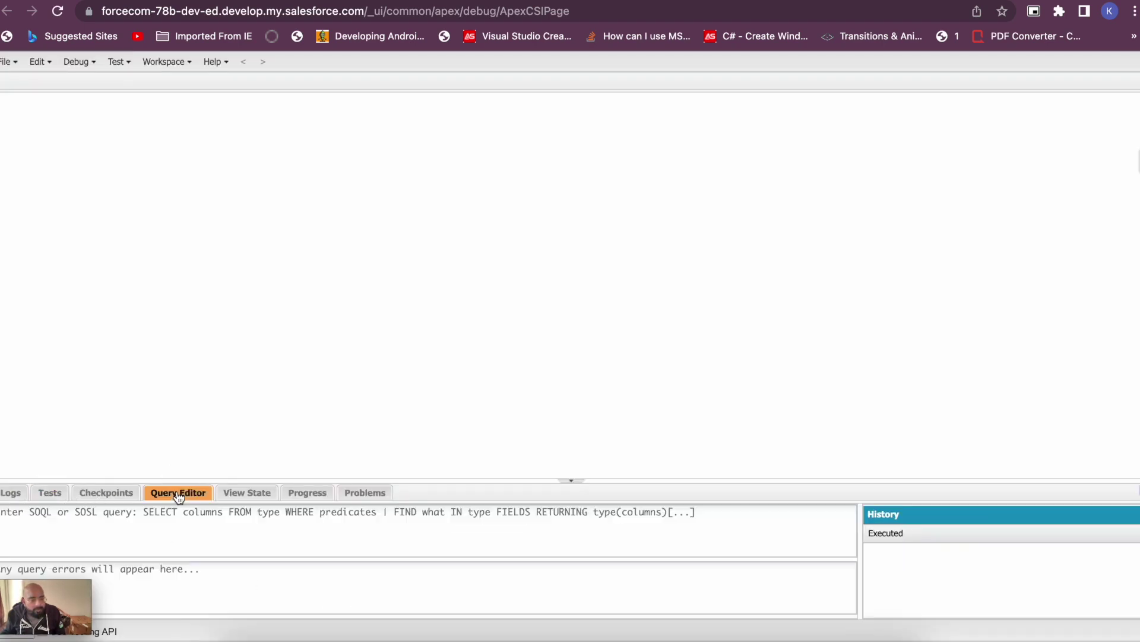
text(ELECT Id, Name FROM A)
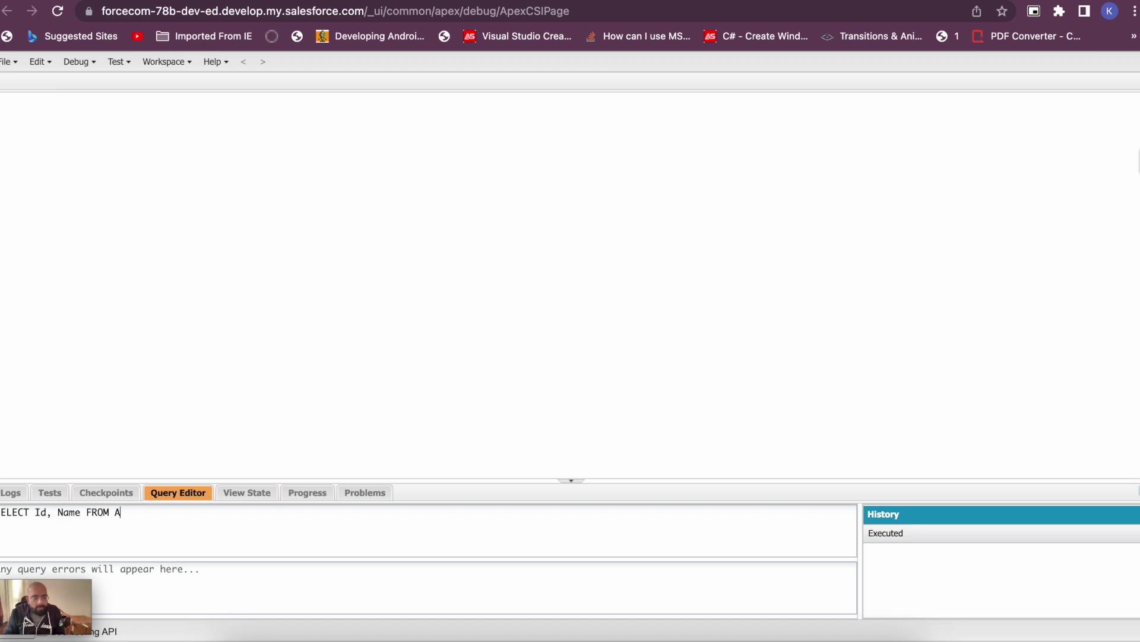
text(ERE )
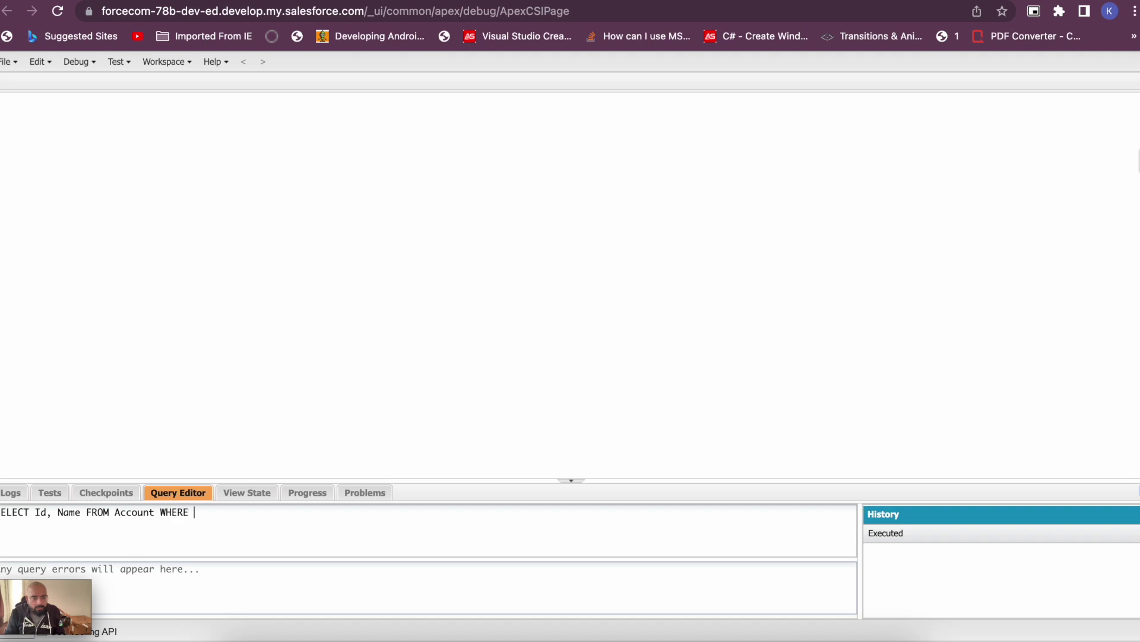
text(Id=')
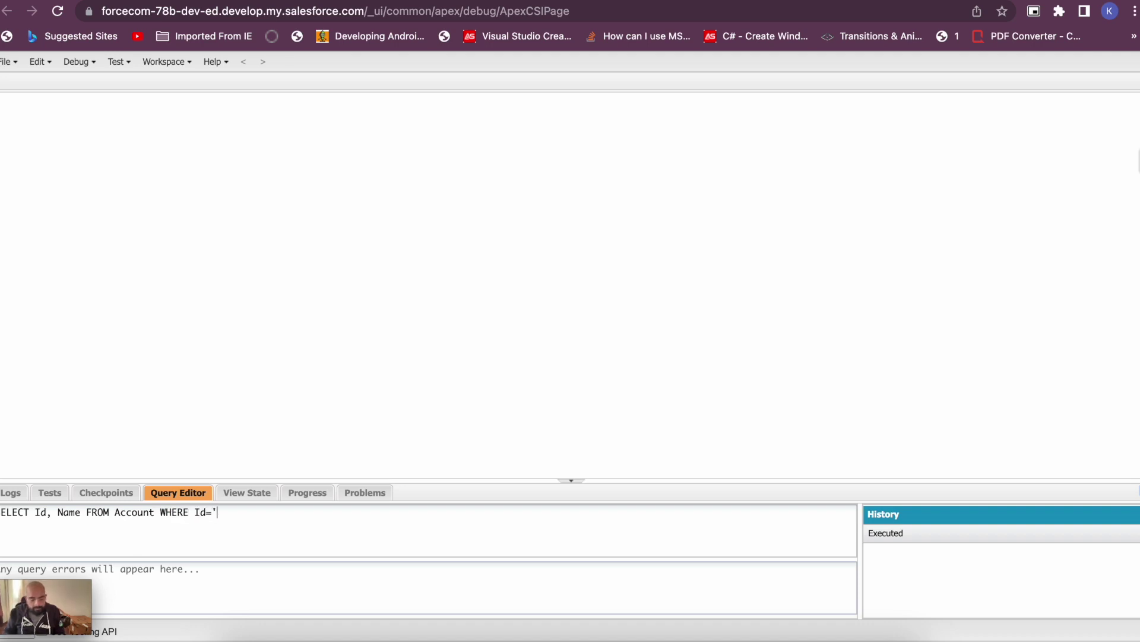
key(super+v)
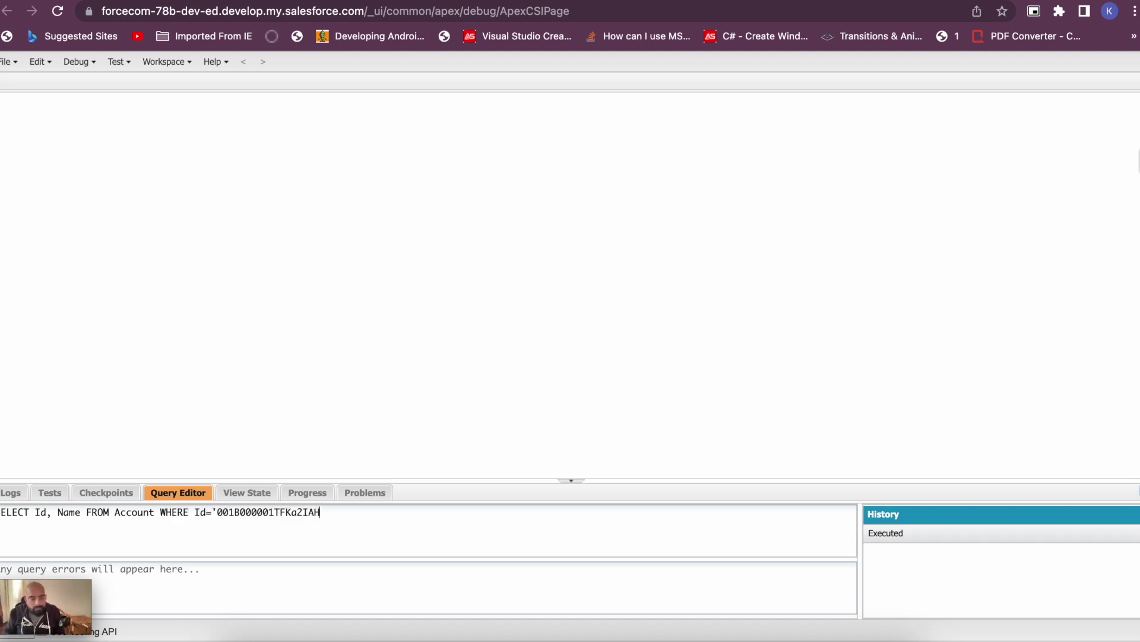
text(')
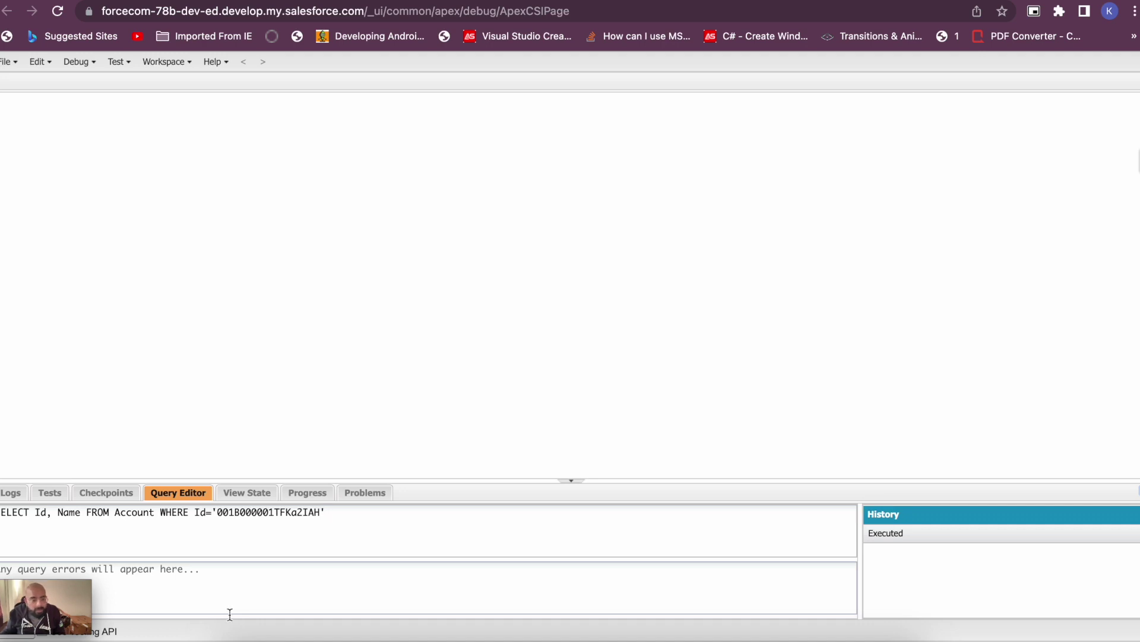
click(51, 512)
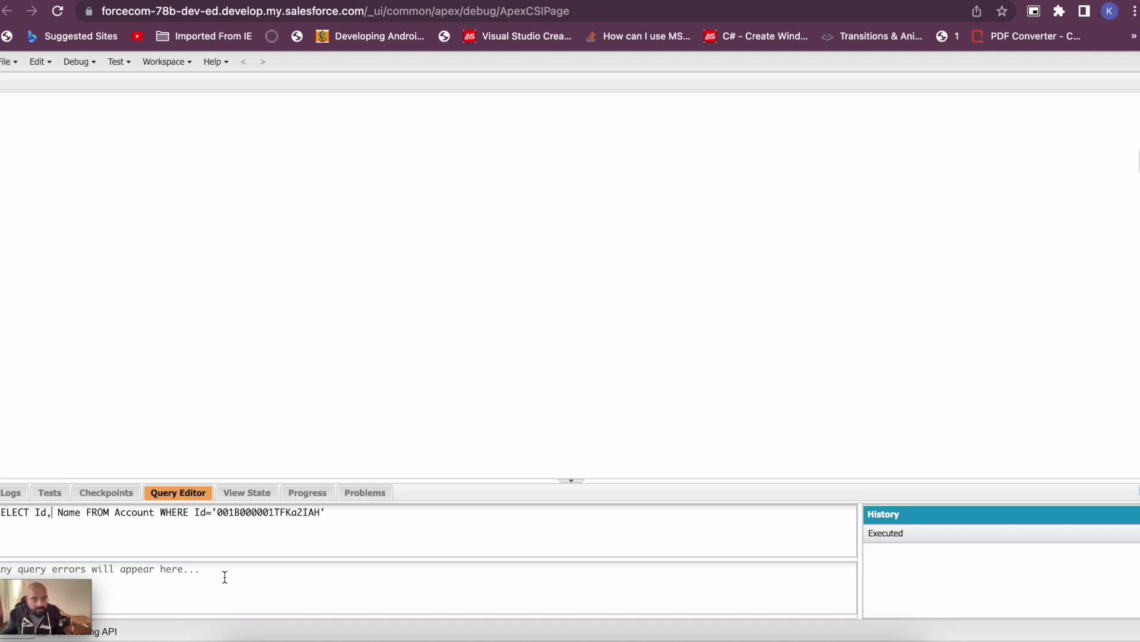
text(CDC_)
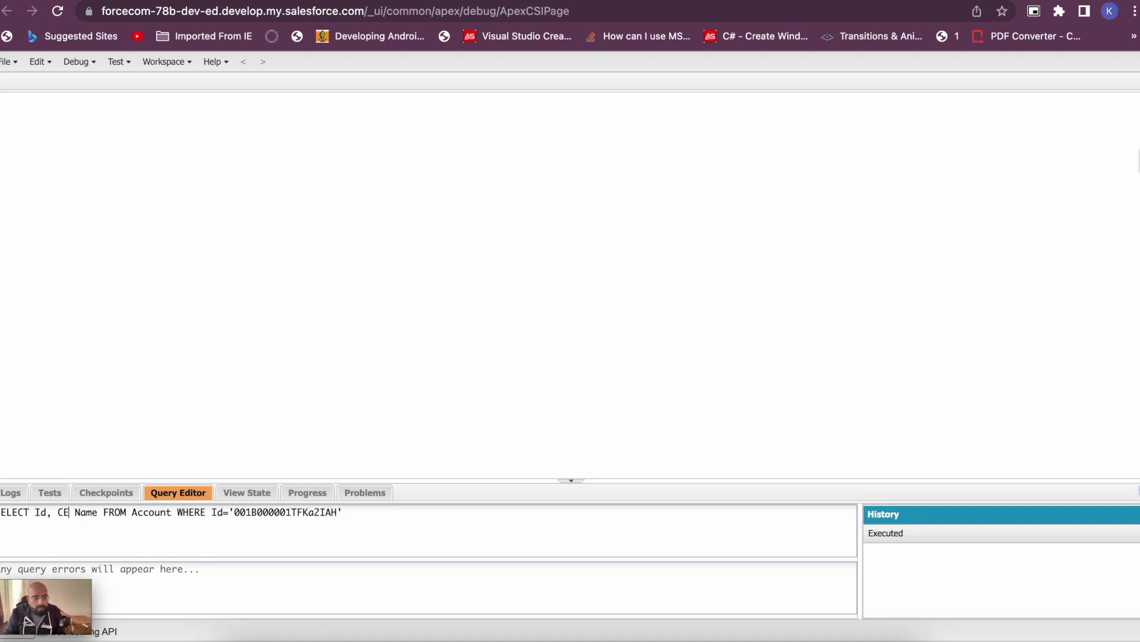
text(Check__c)
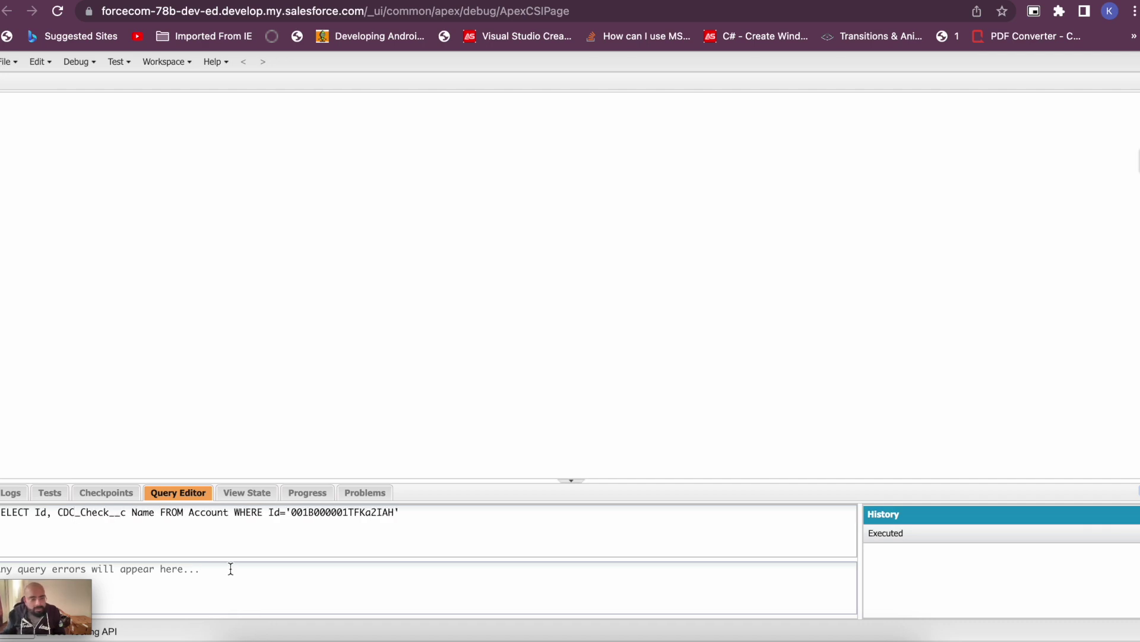
click(75, 600)
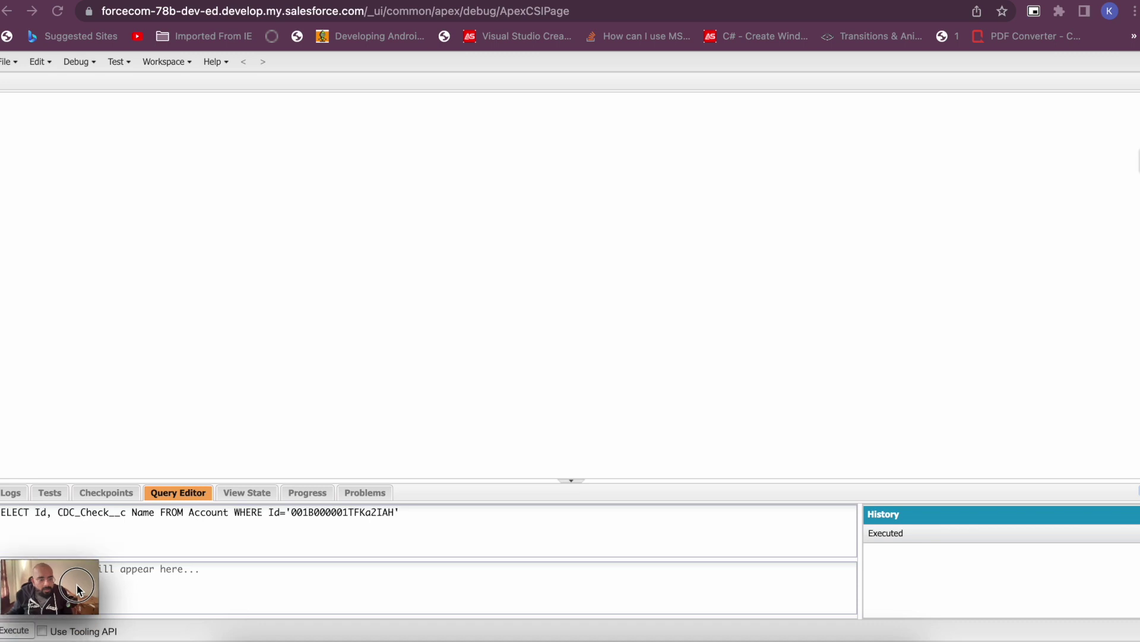
click(16, 629)
click(37, 631)
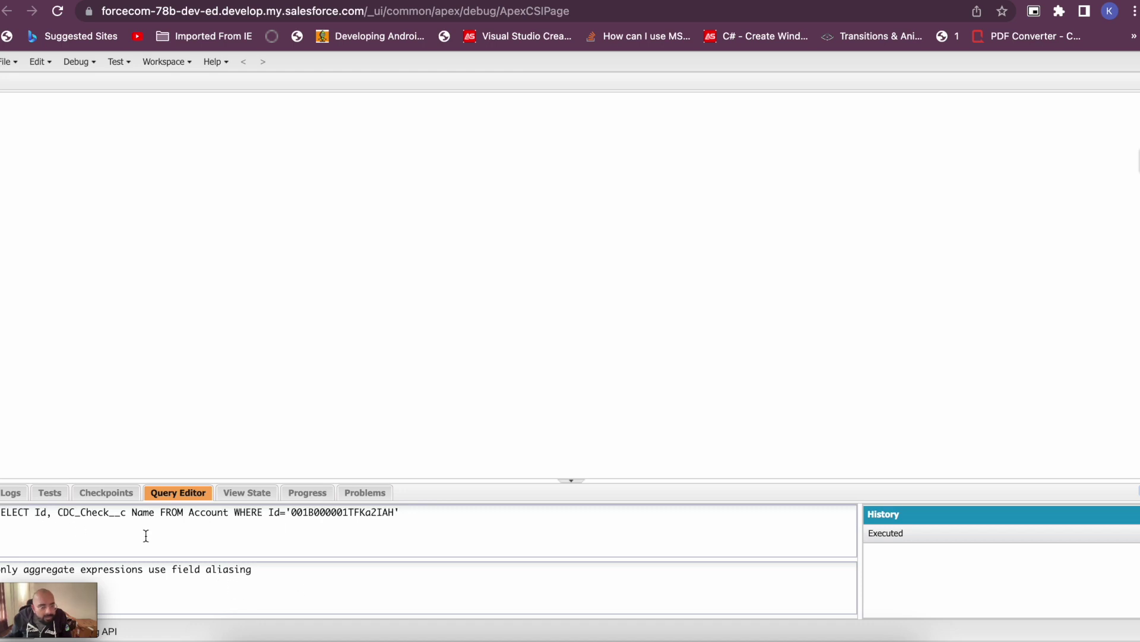
Add the missing comma, re-run the query, and set the account's CDC_Check__c to true.
click(126, 512)
text(,)
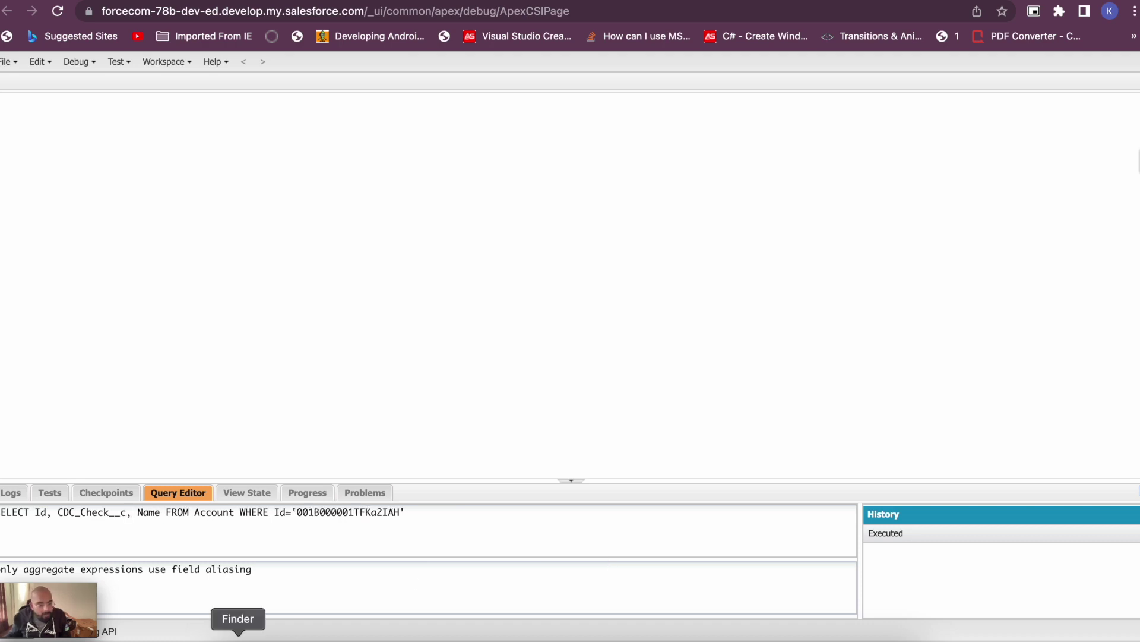
click(16, 631)
click(440, 172)
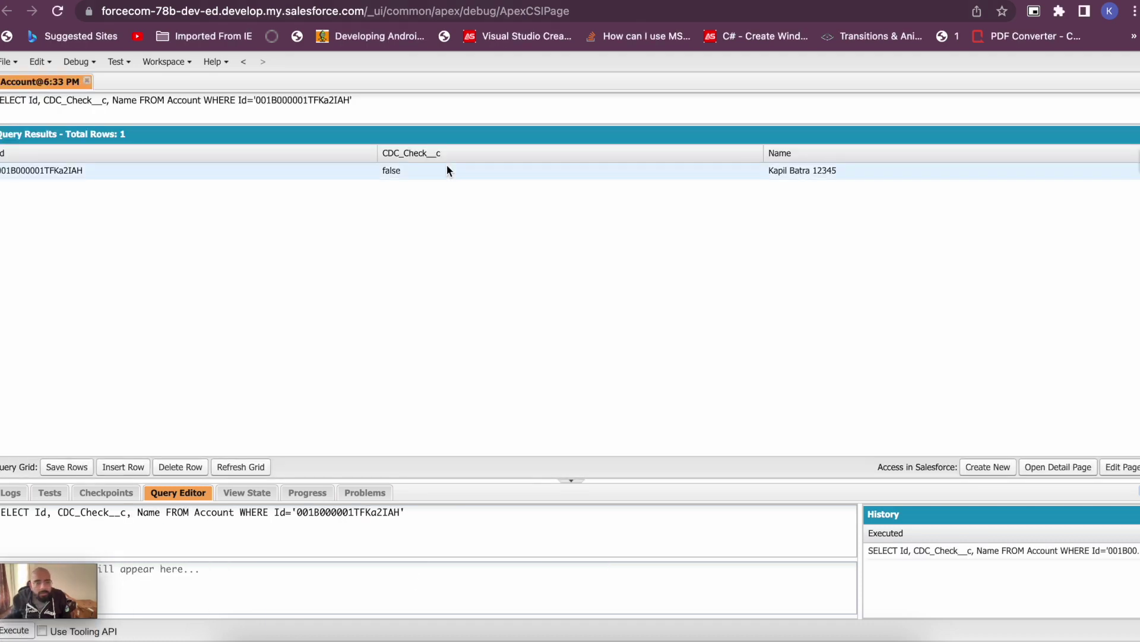
click(440, 173)
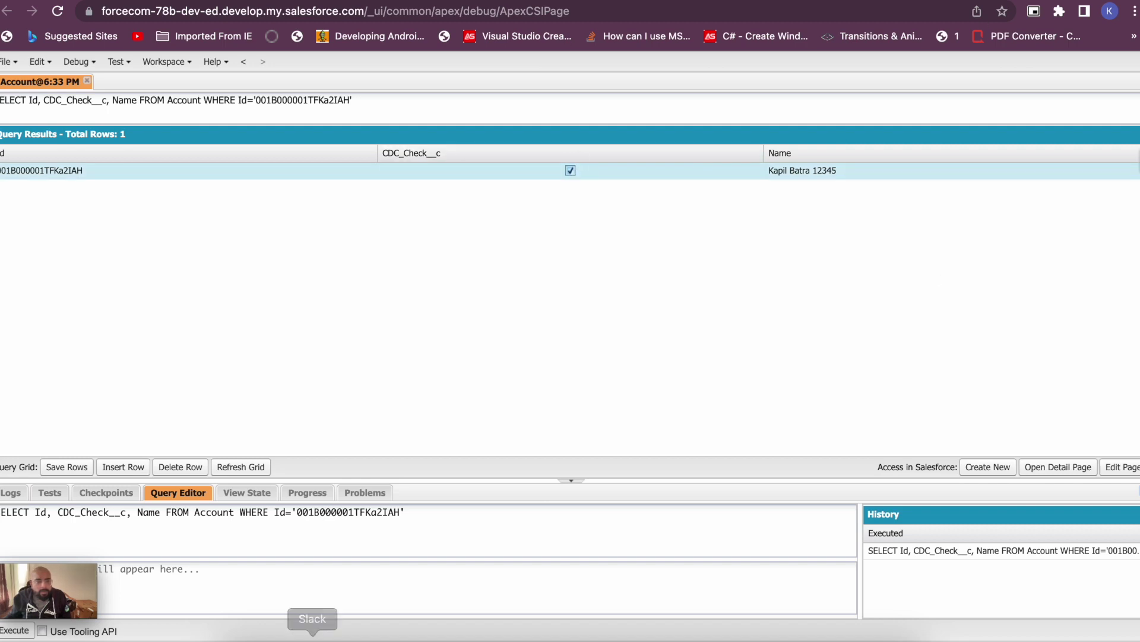
click(51, 570)
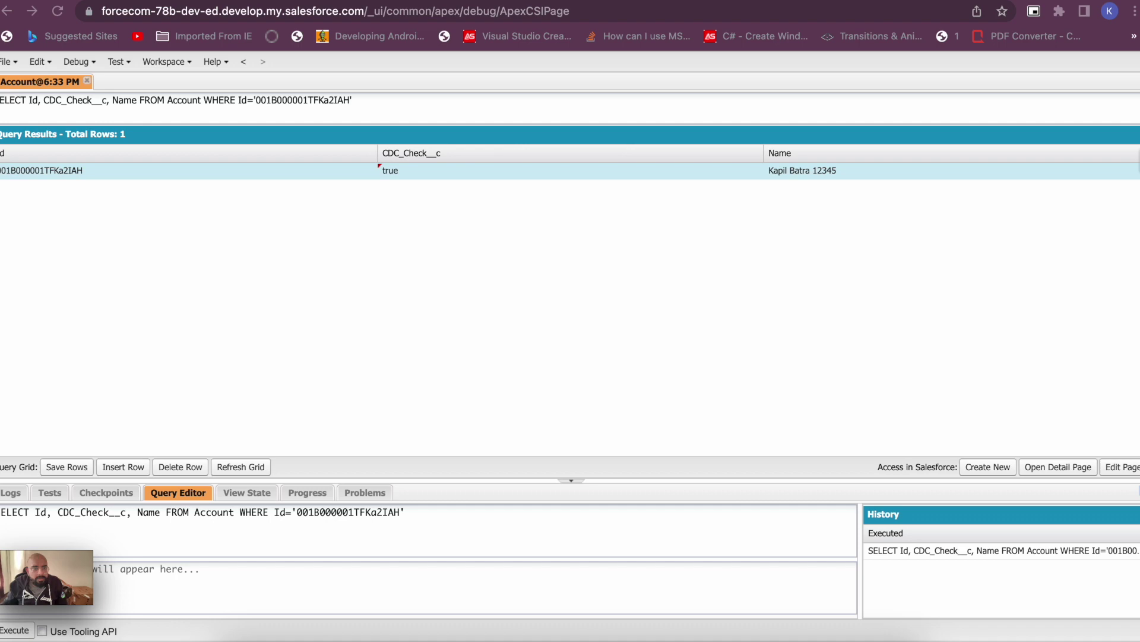
key(ctrl+Tab)
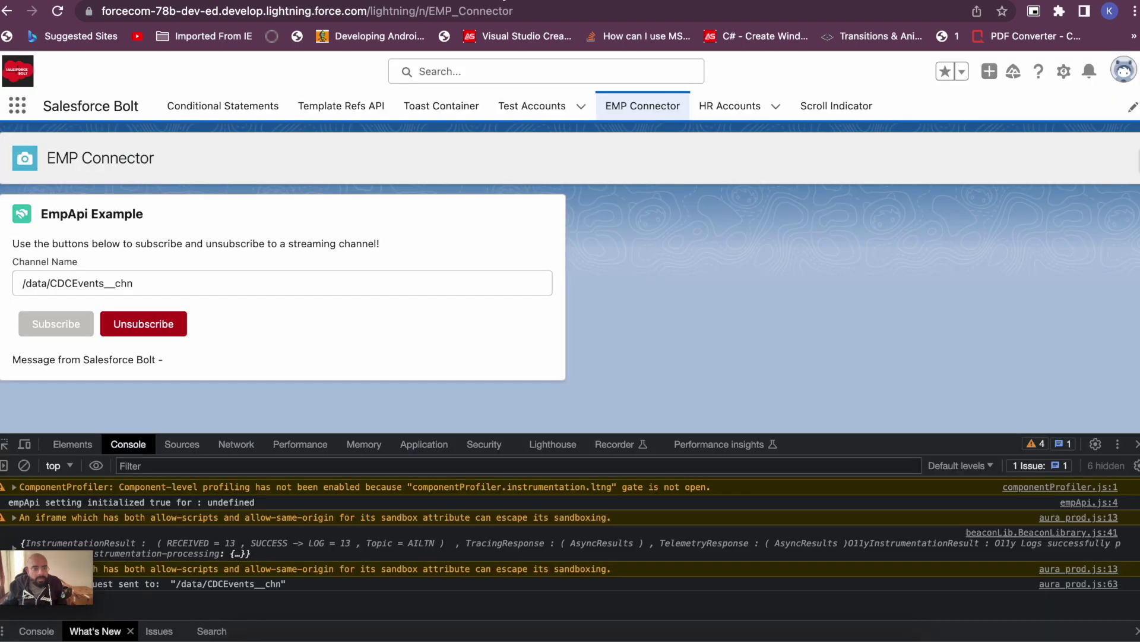
Re-run the account query to confirm CDC_Check__c is now true.
key(ctrl+shift+Tab)
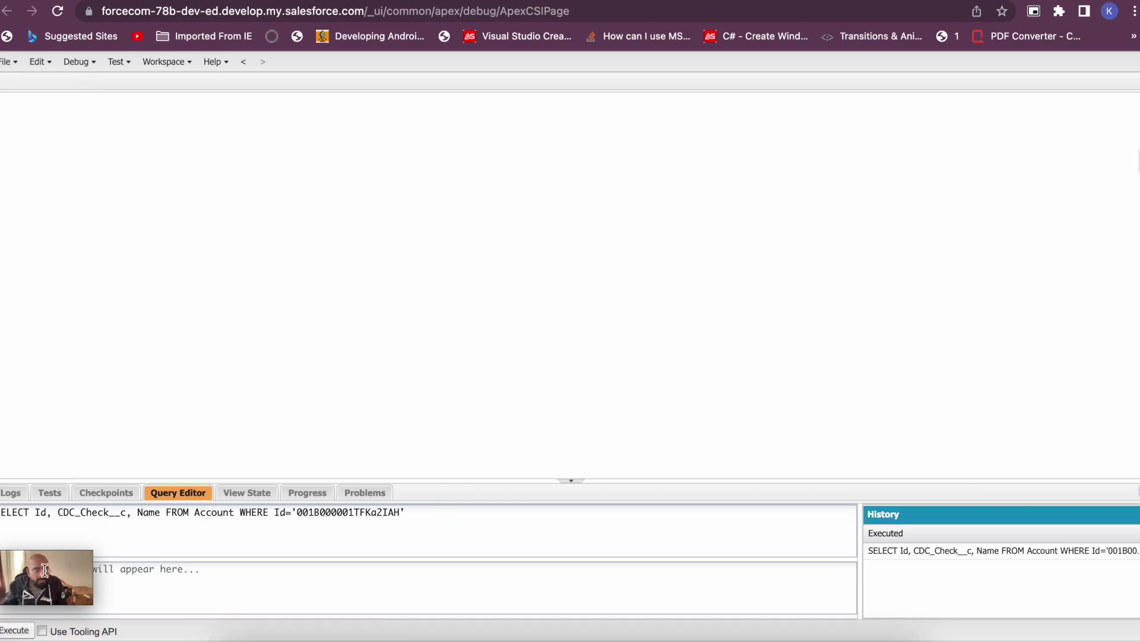
click(17, 629)
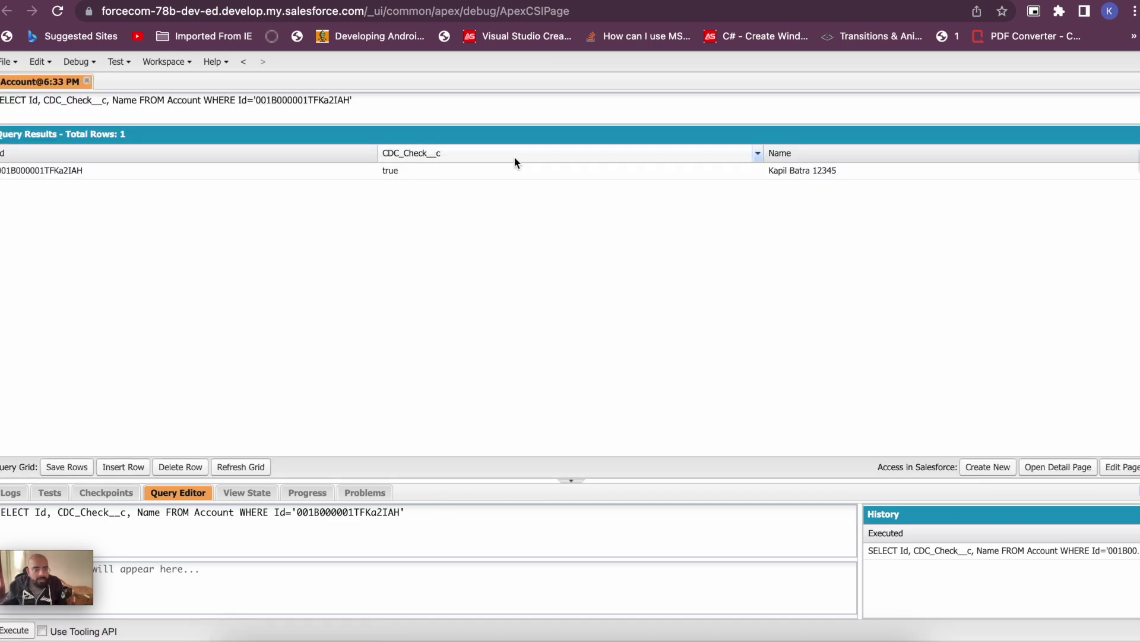
key(ctrl+Tab)
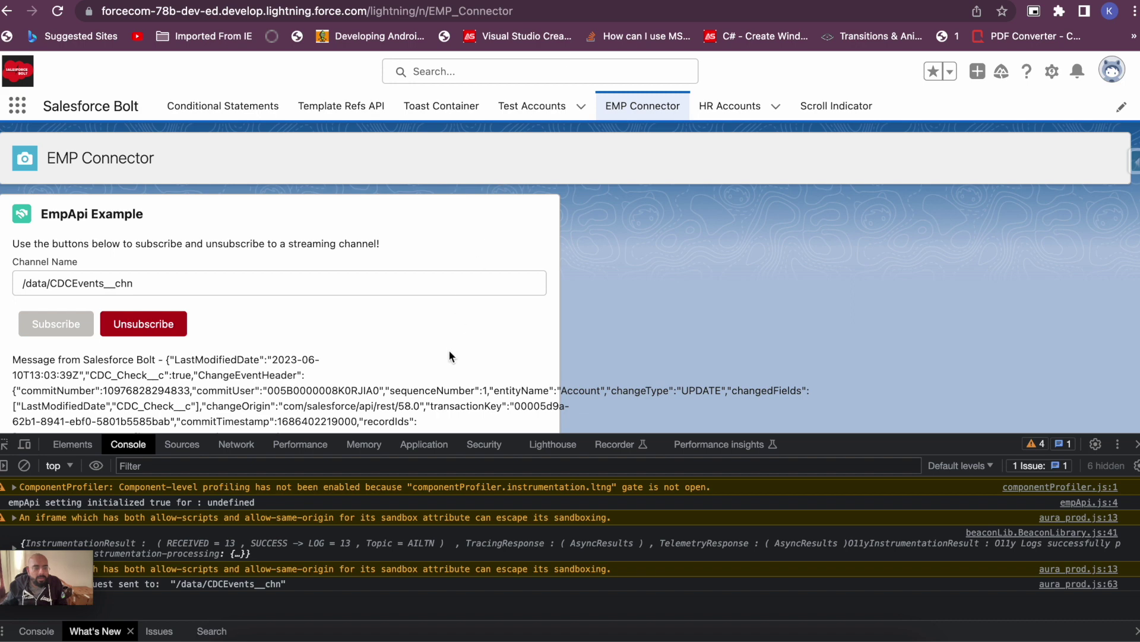
Find the Account UPDATE event in EMP Connector and highlight Account_Number__c 13.
scroll(451, 355, down, 1)
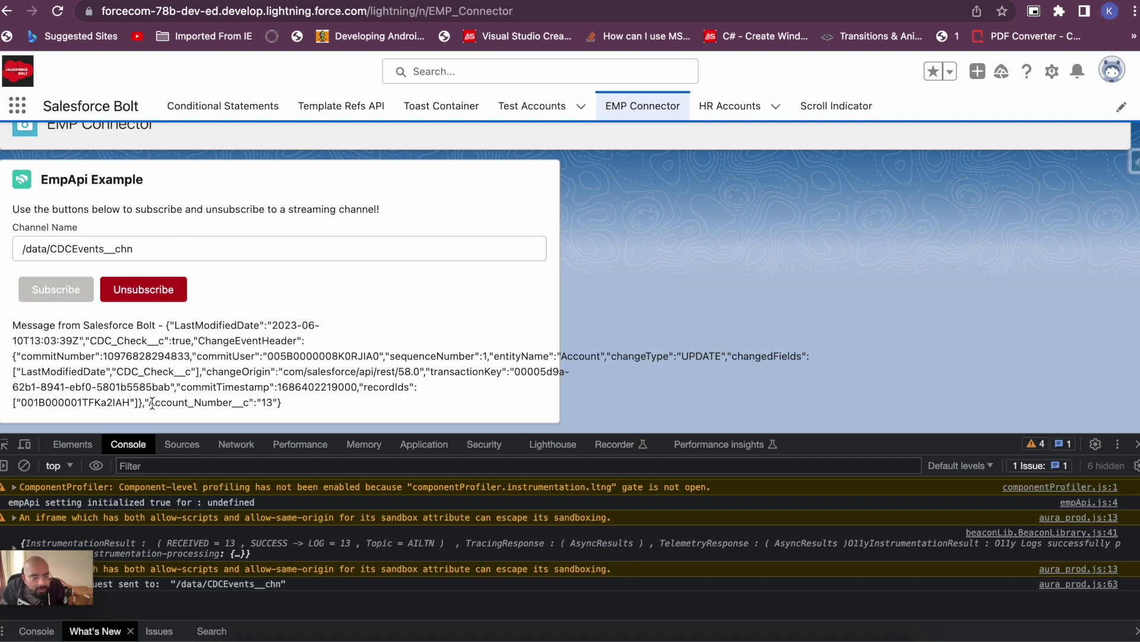
triple_click(205, 403)
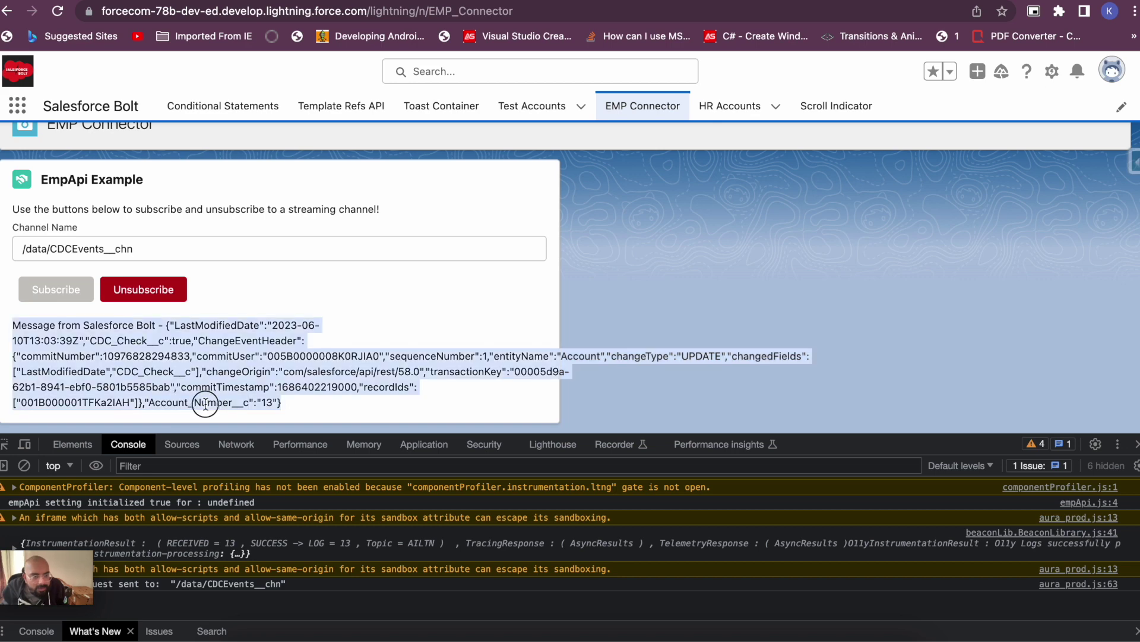
click(206, 404)
drag(149, 404, 279, 401)
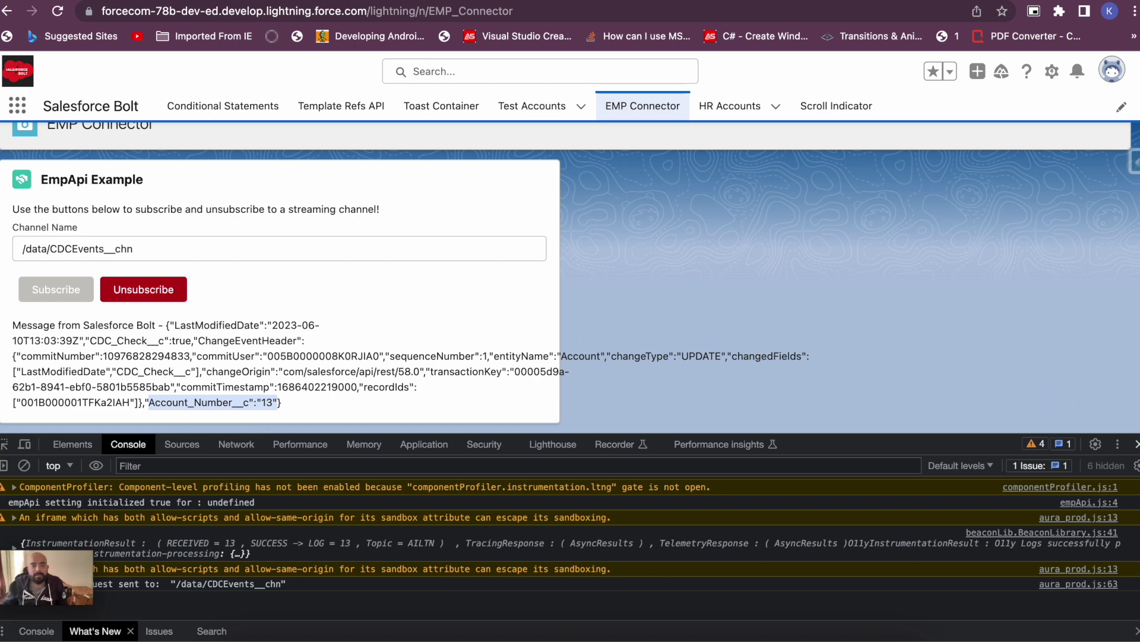
click(1137, 444)
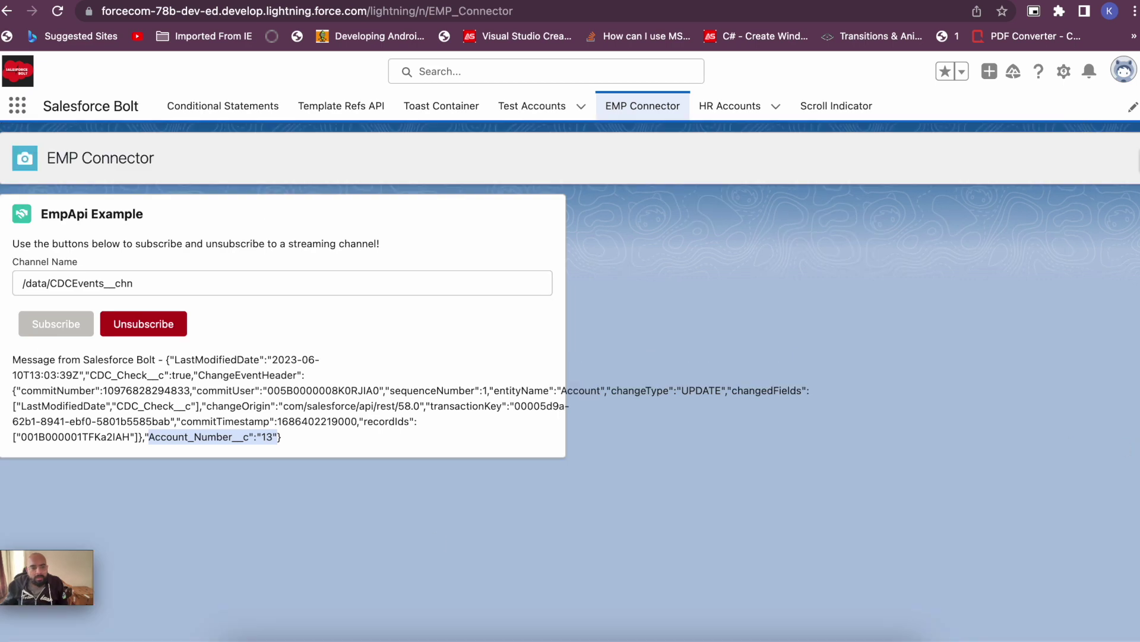
drag(24, 582, 21, 618)
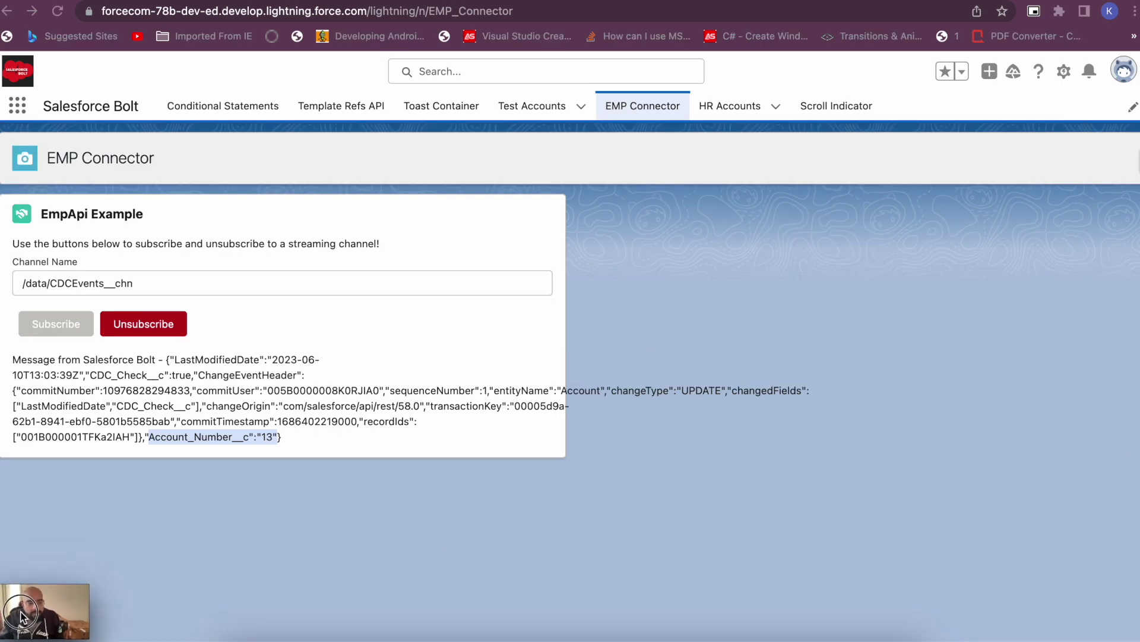